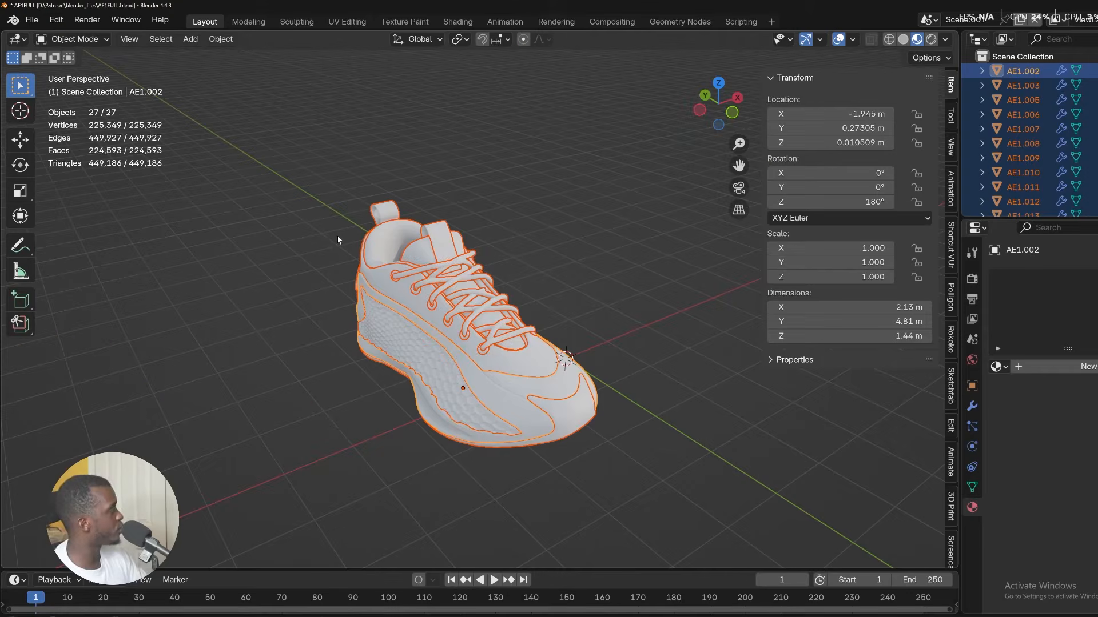
Inspect the shoe model, its Subdivision modifier and the selected part's material nodes.
{"action": "middle_click_drag", "start_coordinate": [575, 248], "coordinate": [648, 274], "text": "shift"}
{"action": "left_click", "coordinate": [971, 406]}
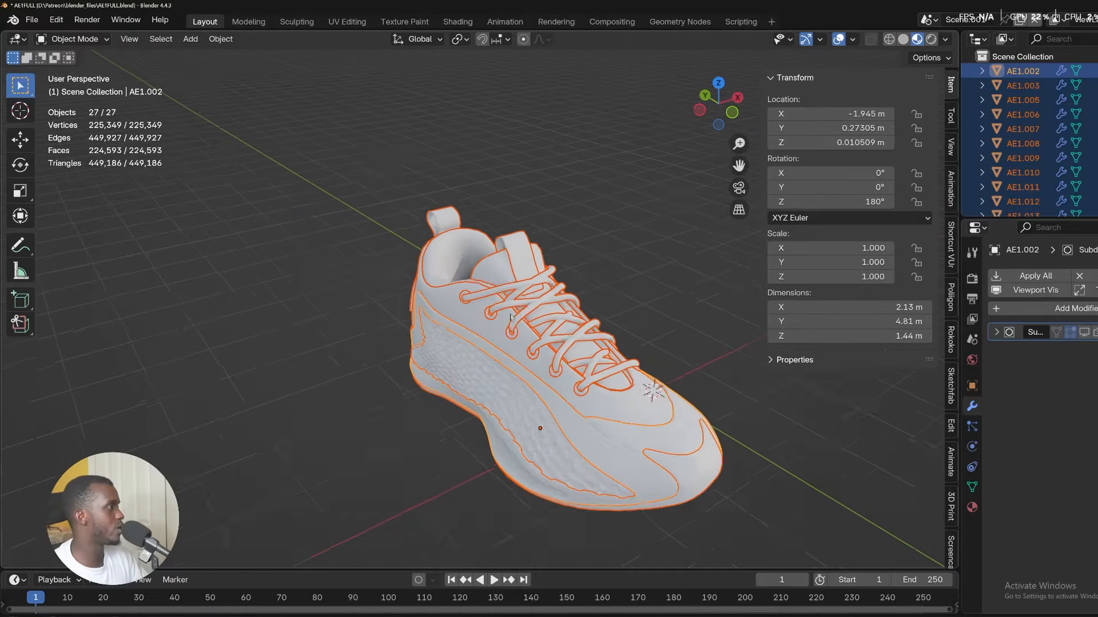
{"action": "scroll", "coordinate": [492, 318], "scroll_direction": "up", "scroll_amount": 3}
{"action": "scroll", "coordinate": [492, 317], "scroll_direction": "down", "scroll_amount": 1}
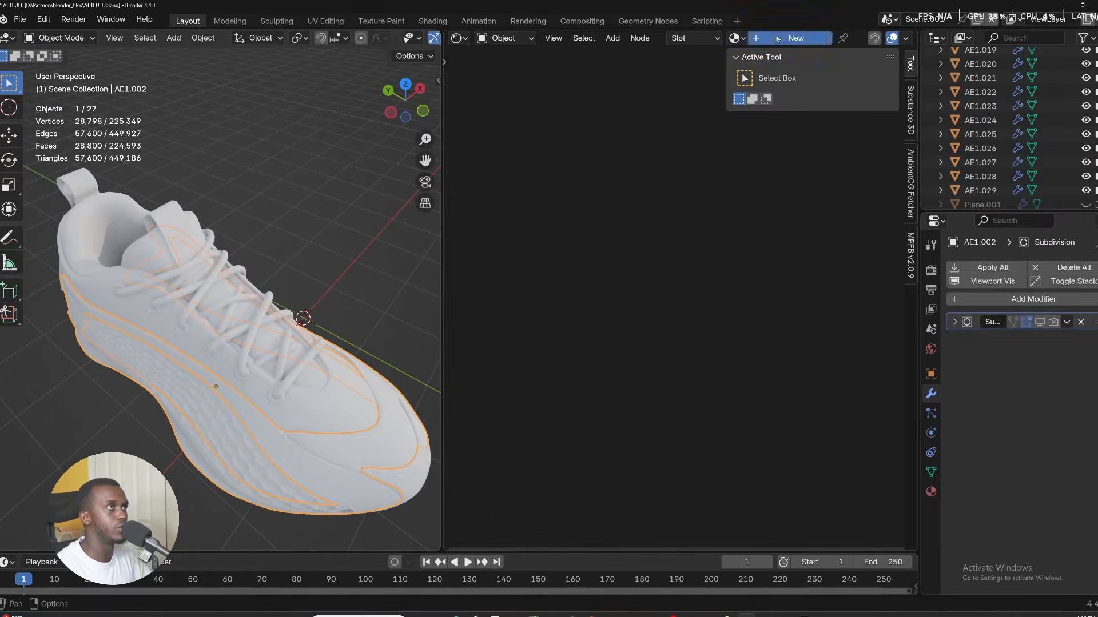
{"action": "left_click", "coordinate": [777, 37]}
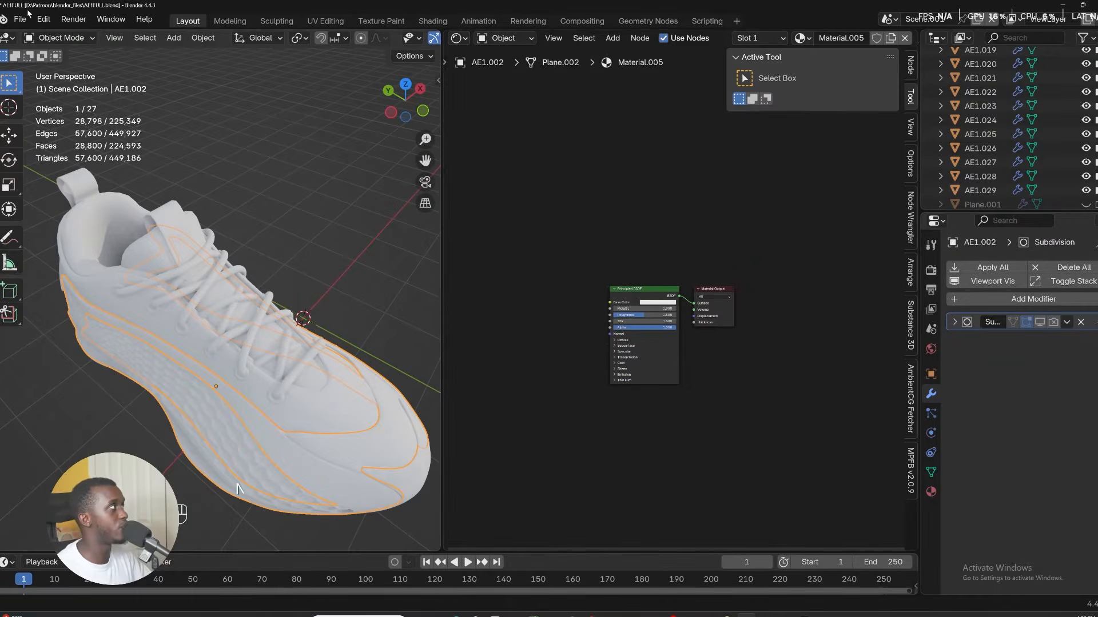
Open Preferences and search the add-ons for node to check that Node Wrangler is enabled.
{"action": "left_click", "coordinate": [43, 19]}
{"action": "left_click", "coordinate": [79, 213]}
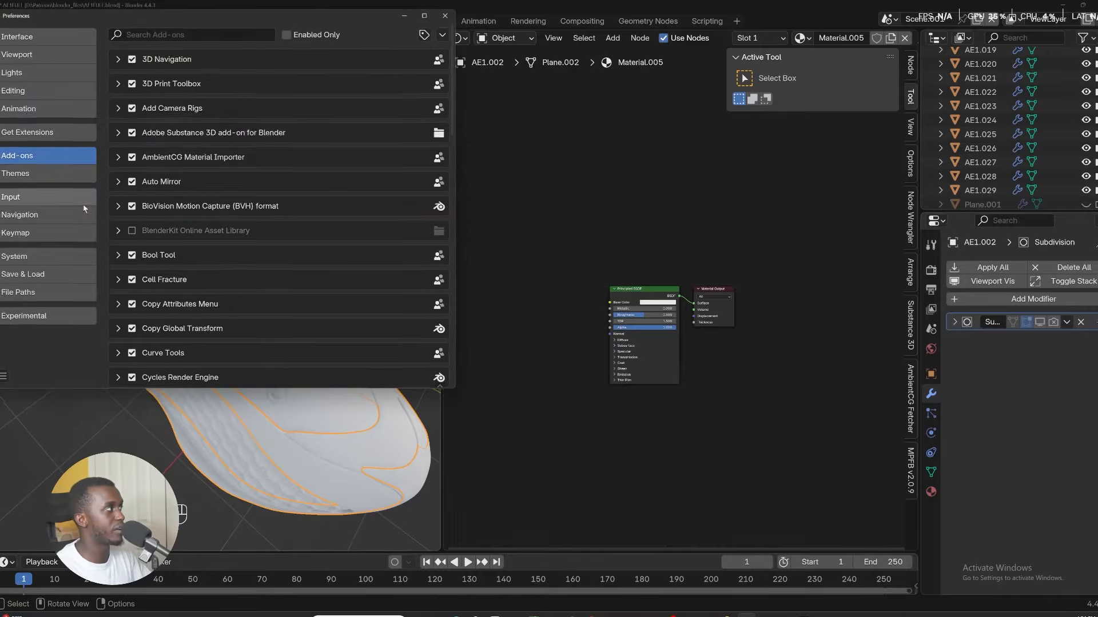
{"action": "left_click", "coordinate": [197, 30]}
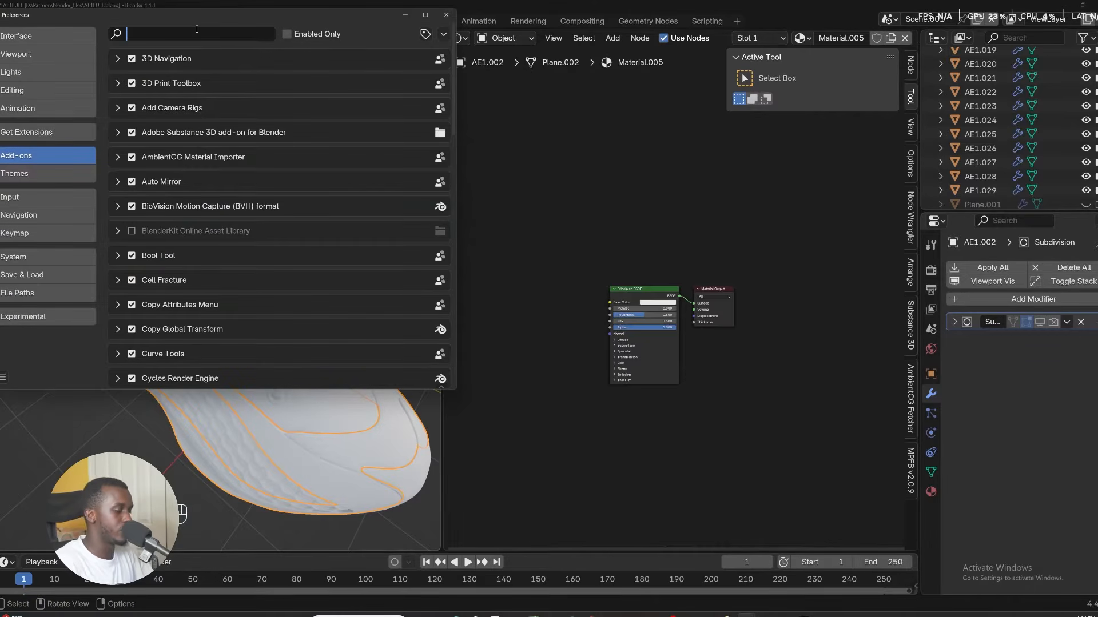
{"action": "type", "text": "node"}
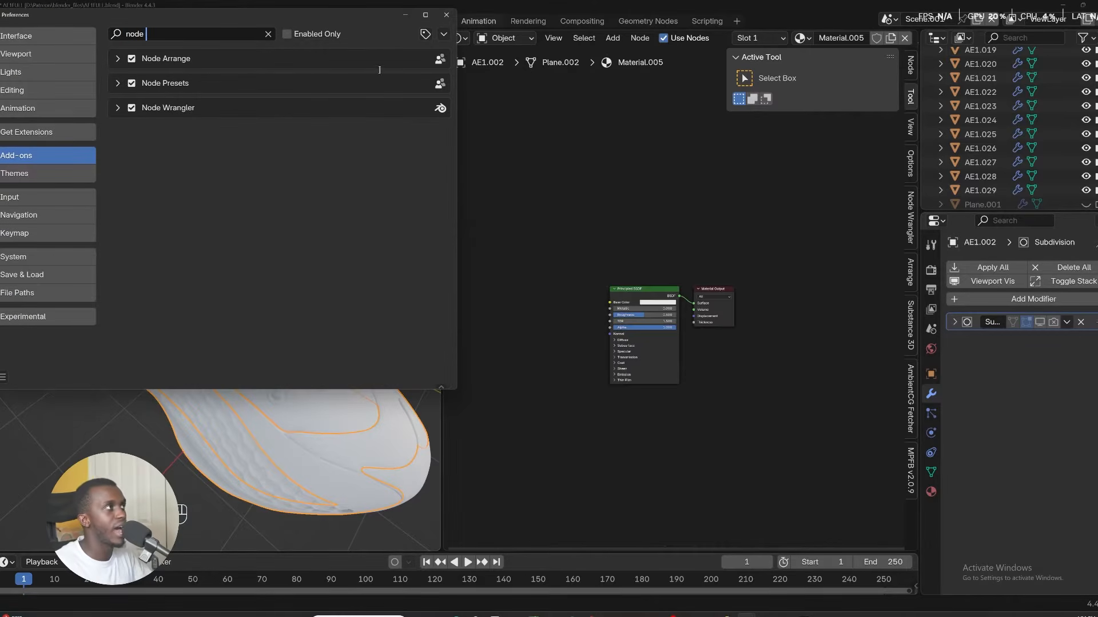
{"action": "left_click", "coordinate": [446, 15]}
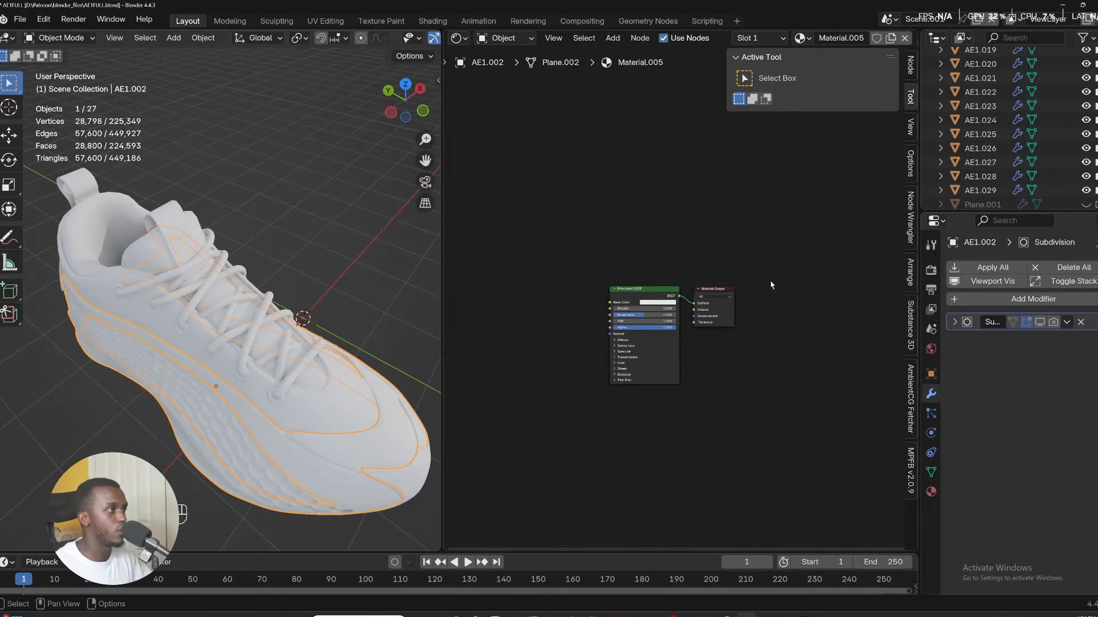
Add a Node Wrangler texture setup to the Principled BSDF node.
{"action": "left_click", "coordinate": [647, 289]}
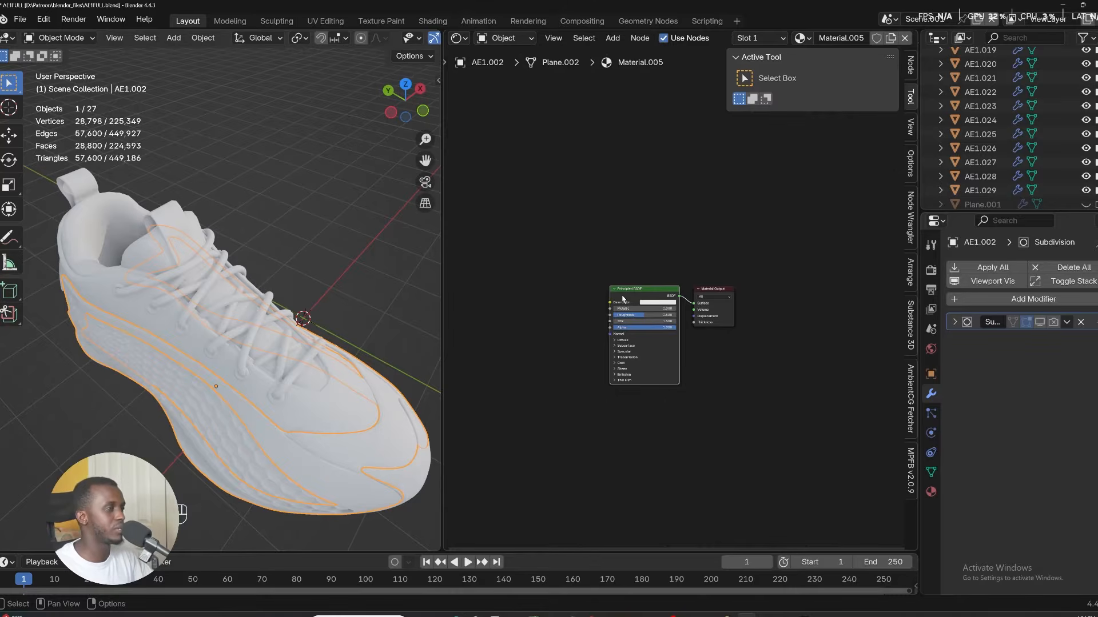
{"action": "key", "text": "ctrl+t"}
{"action": "middle_click_drag", "start_coordinate": [621, 348], "coordinate": [720, 302], "text": "shift"}
{"action": "scroll", "coordinate": [678, 275], "scroll_direction": "up", "scroll_amount": 2}
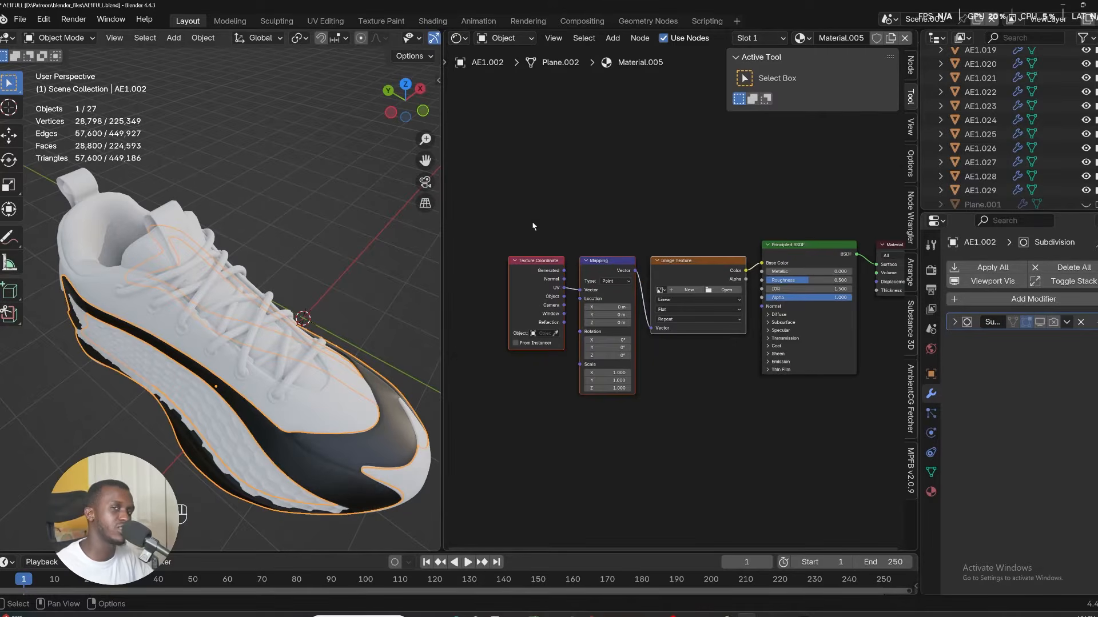
Start a new image for the Image Texture node and set its width and height to 4096 px.
{"action": "middle_click_drag", "start_coordinate": [826, 334], "coordinate": [727, 309]}
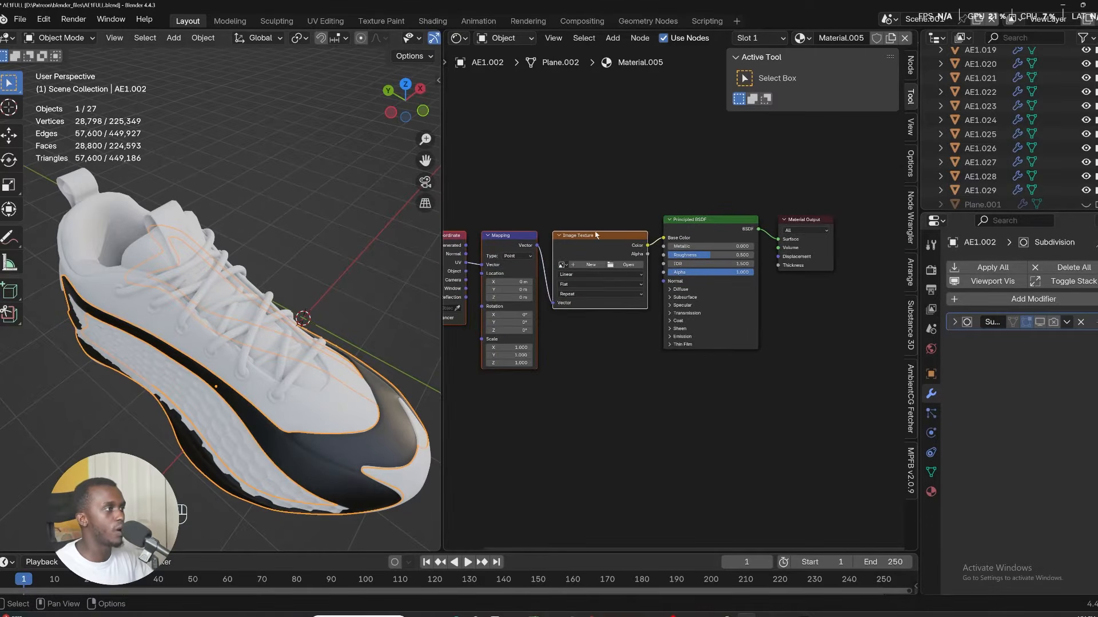
{"action": "scroll", "coordinate": [592, 265], "scroll_direction": "up", "scroll_amount": 3}
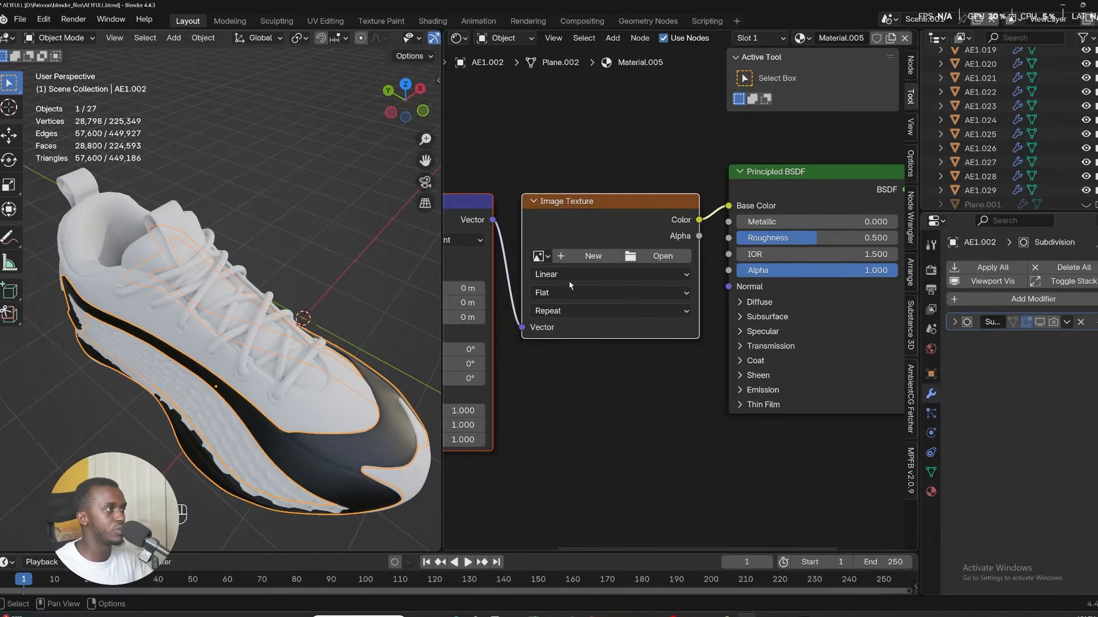
{"action": "left_click", "coordinate": [591, 256]}
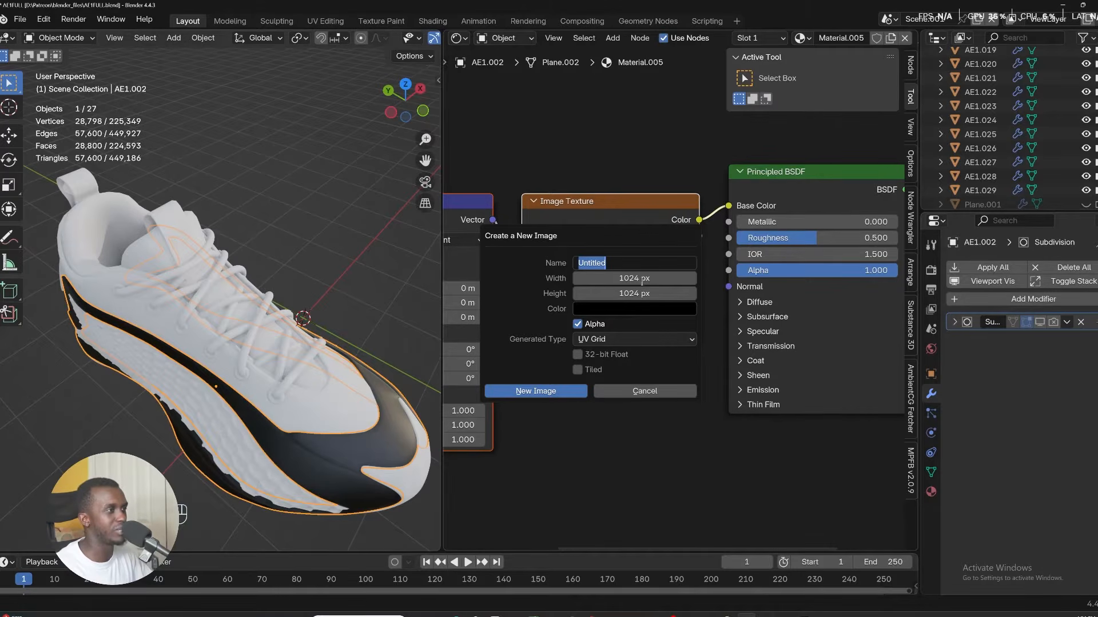
{"action": "left_click", "coordinate": [664, 280]}
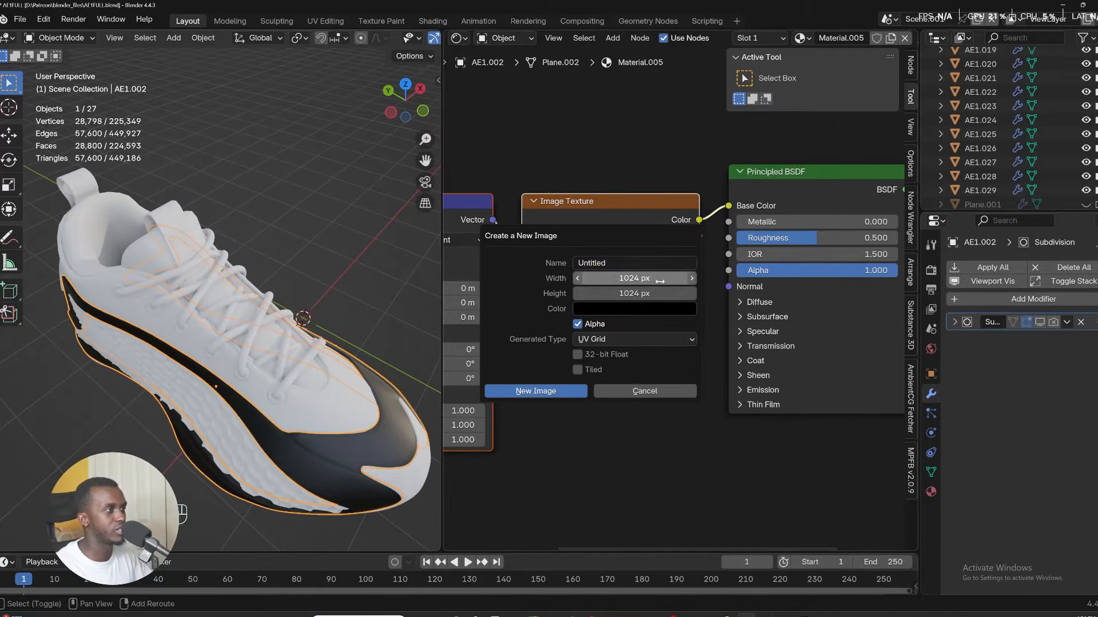
{"action": "left_click_drag", "start_coordinate": [663, 279], "coordinate": [665, 294], "text": "shift"}
{"action": "left_click", "coordinate": [665, 278]}
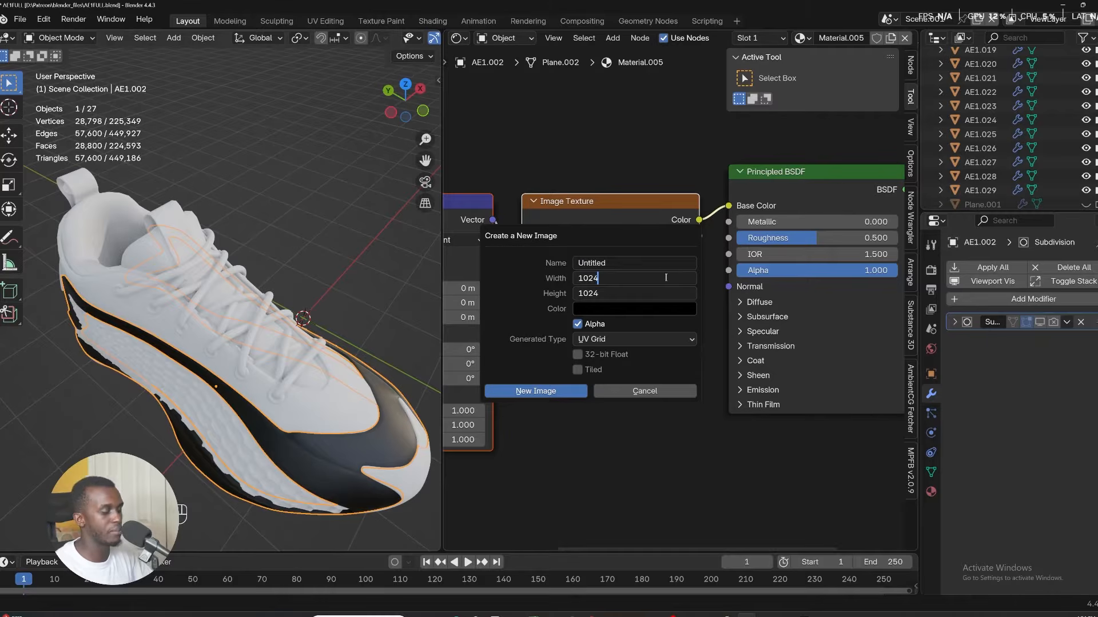
{"action": "key", "text": "BackSpace"}
{"action": "key", "text": "BackSpace"}
{"action": "key", "text": "BackSpace"}
{"action": "key", "text": "BackSpace"}
{"action": "type", "text": "4096"}
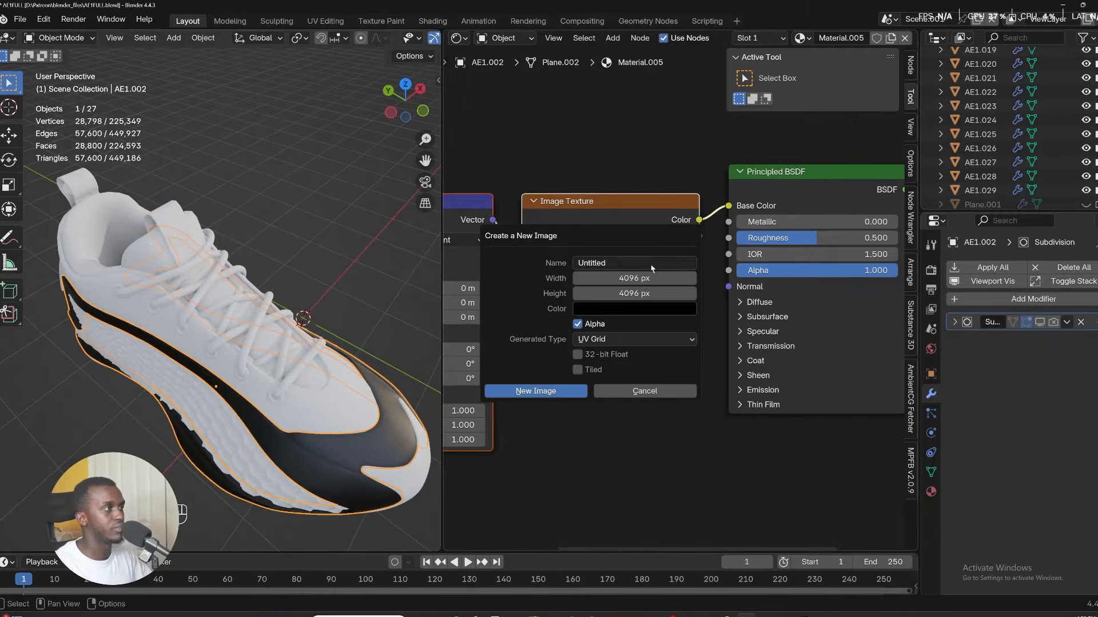
Name the new UV Grid image UV and create it.
{"action": "key", "text": "Tab"}
{"action": "type", "text": "UV"}
{"action": "key", "text": "Return"}
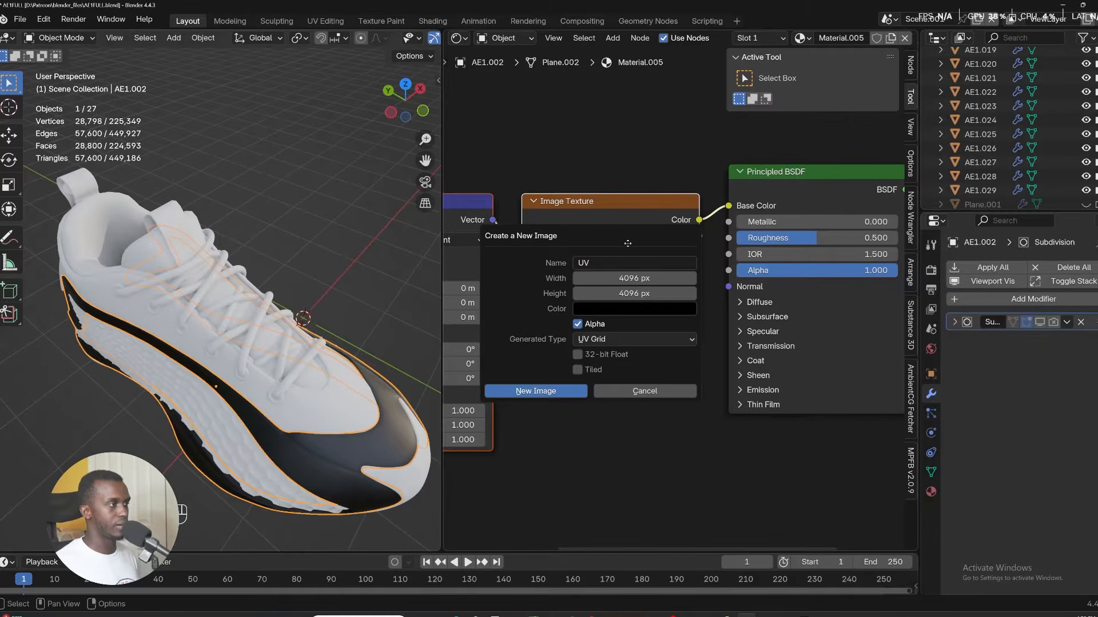
{"action": "left_click", "coordinate": [542, 395]}
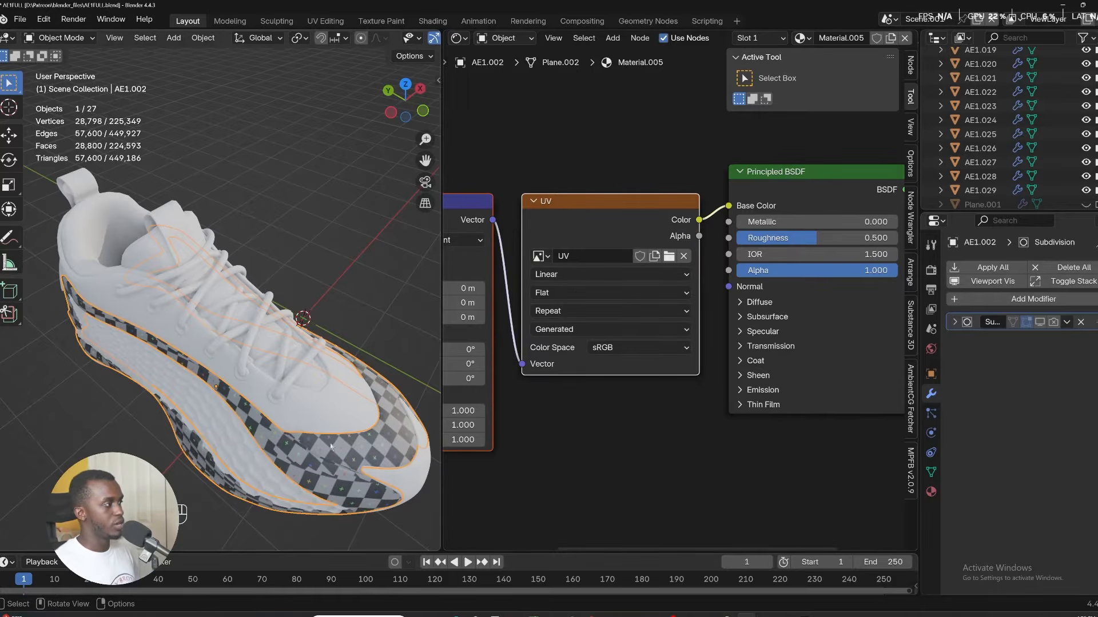
Orbit around the shoe and isolate the checkered stripe part in local view.
{"action": "middle_click_drag", "start_coordinate": [331, 445], "coordinate": [355, 283]}
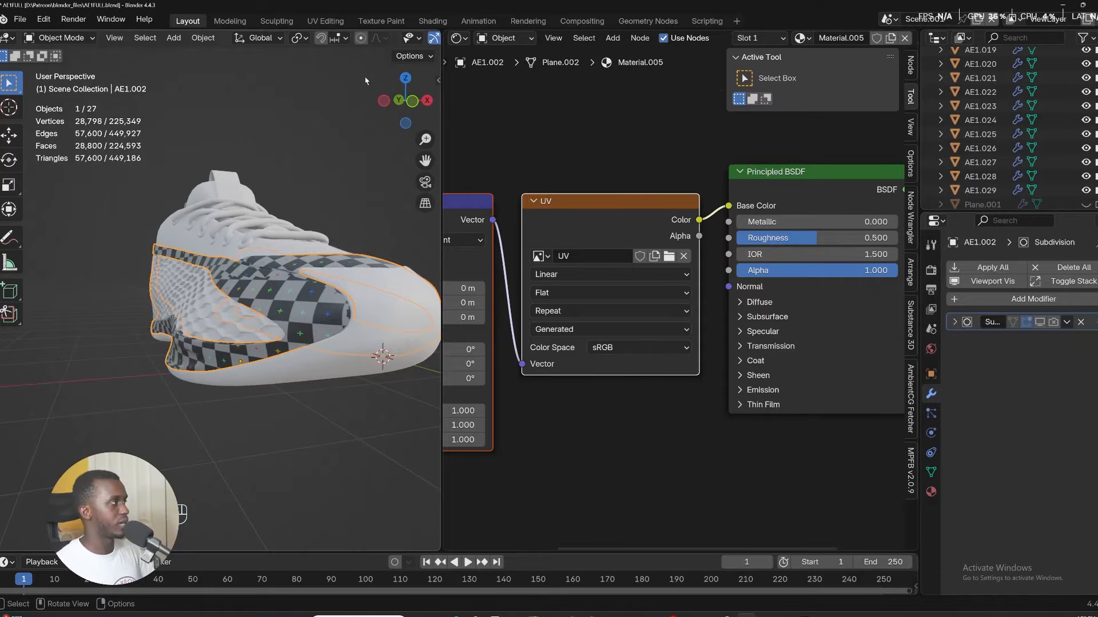
{"action": "middle_click_drag", "start_coordinate": [366, 81], "coordinate": [346, 343]}
{"action": "key", "text": "ctrl+Tab"}
{"action": "key", "text": "KP_Divide"}
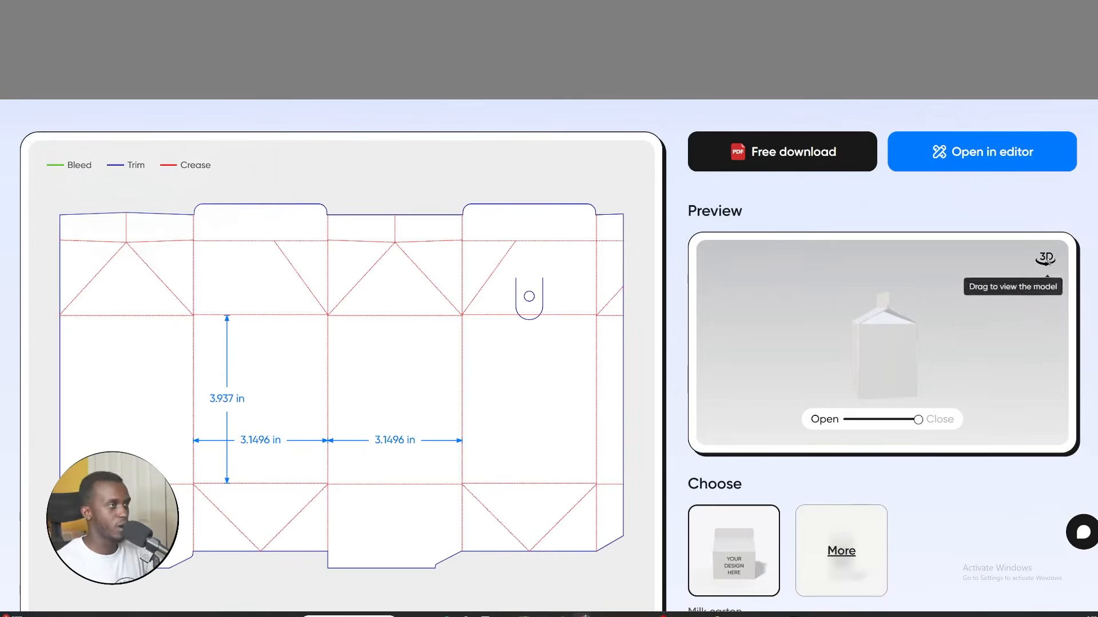
{"action": "left_click_drag", "start_coordinate": [1037, 285], "coordinate": [1030, 297]}
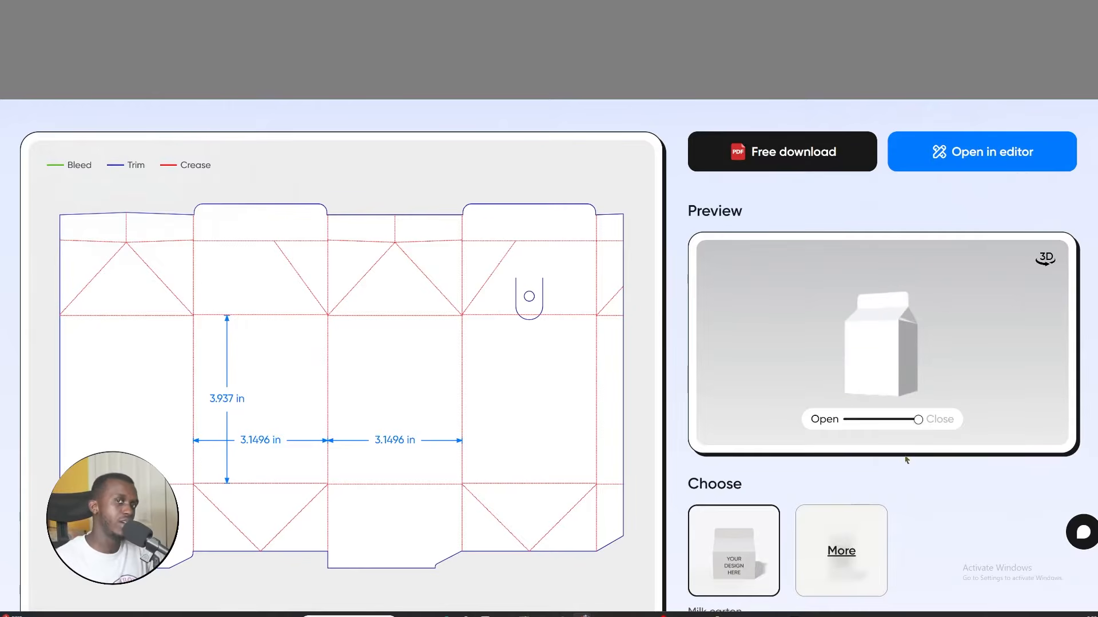
Switch to the browser and slide the carton preview between Close and Open while rotating the 3D model.
{"action": "left_click", "coordinate": [917, 420]}
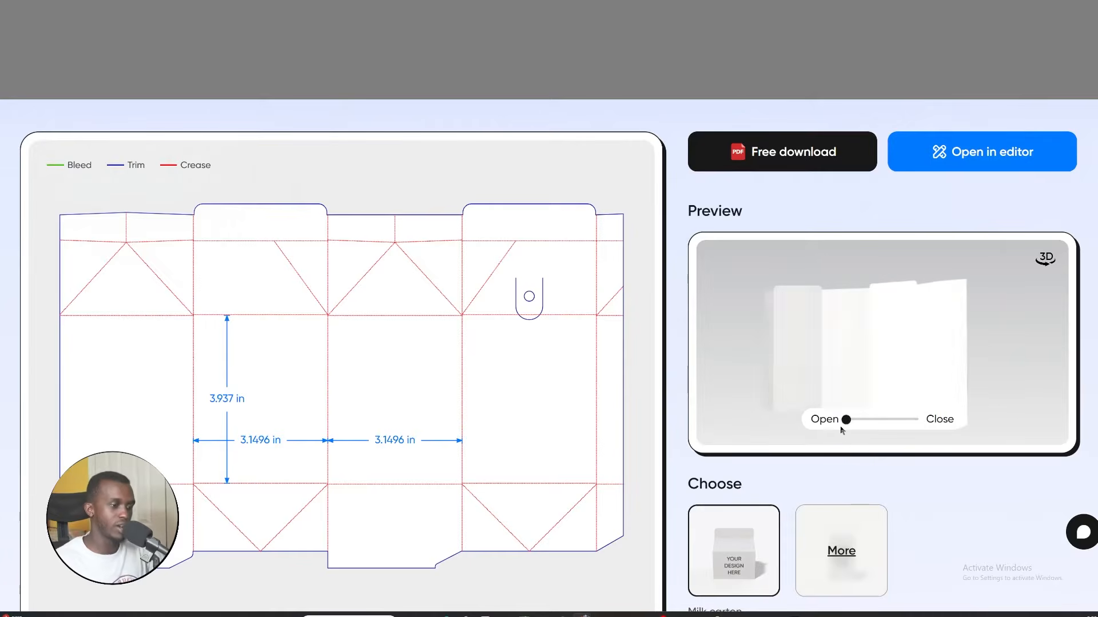
{"action": "left_click_drag", "start_coordinate": [864, 347], "coordinate": [860, 370]}
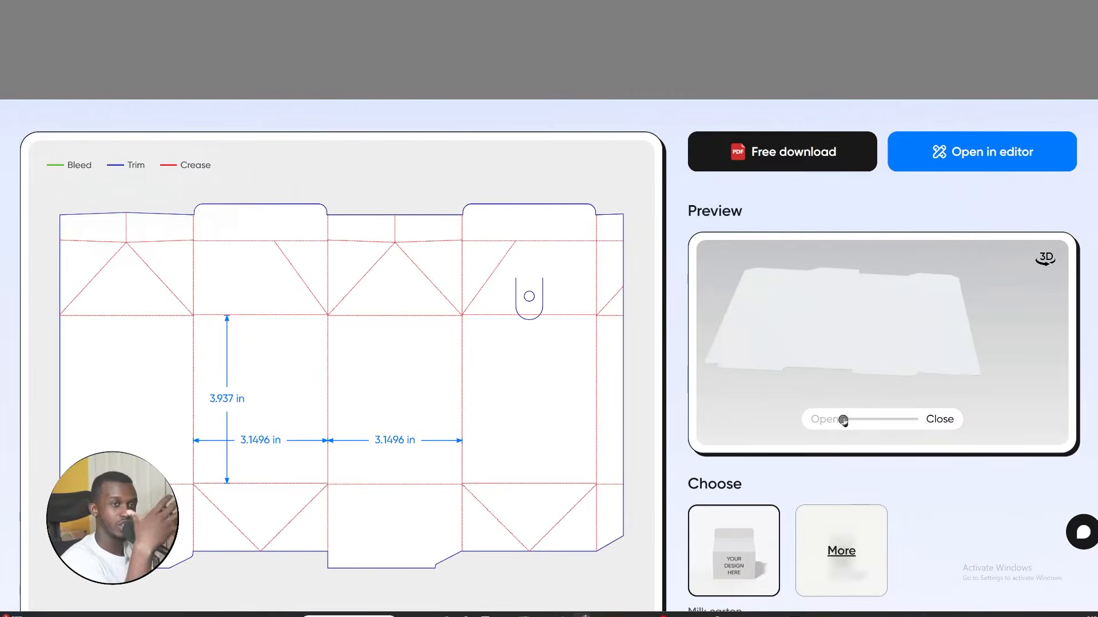
{"action": "left_click_drag", "start_coordinate": [843, 419], "coordinate": [858, 426]}
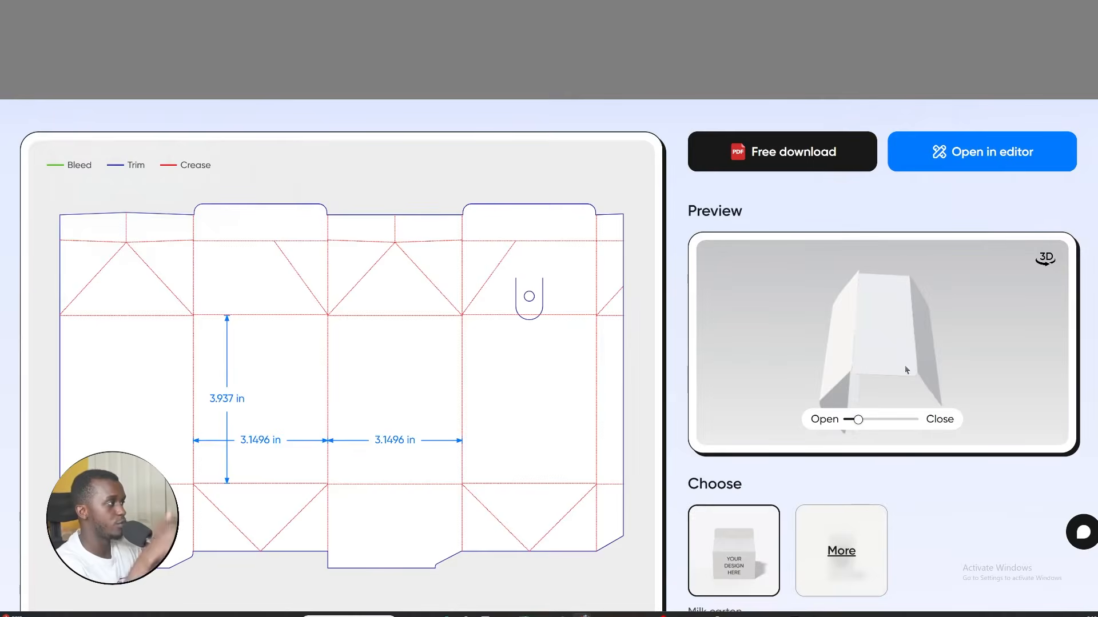
{"action": "left_click_drag", "start_coordinate": [905, 370], "coordinate": [834, 478]}
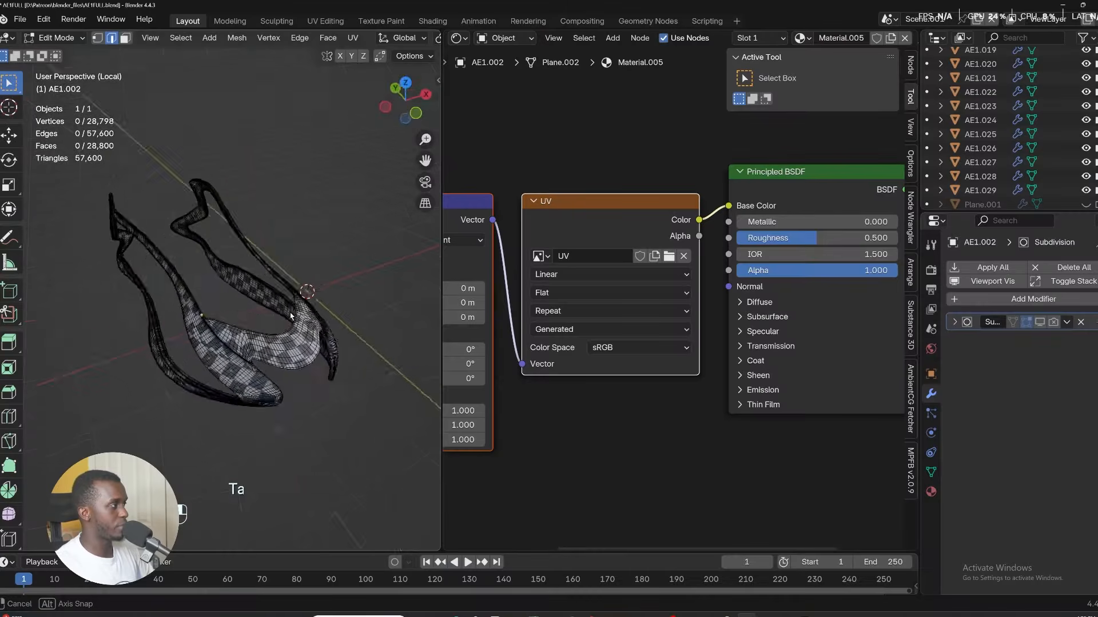
Unwrap the whole stripe mesh with Unwrap Minimum Stretch.
{"action": "middle_click_drag", "start_coordinate": [298, 320], "coordinate": [189, 309]}
{"action": "middle_click_drag", "start_coordinate": [215, 274], "coordinate": [257, 308]}
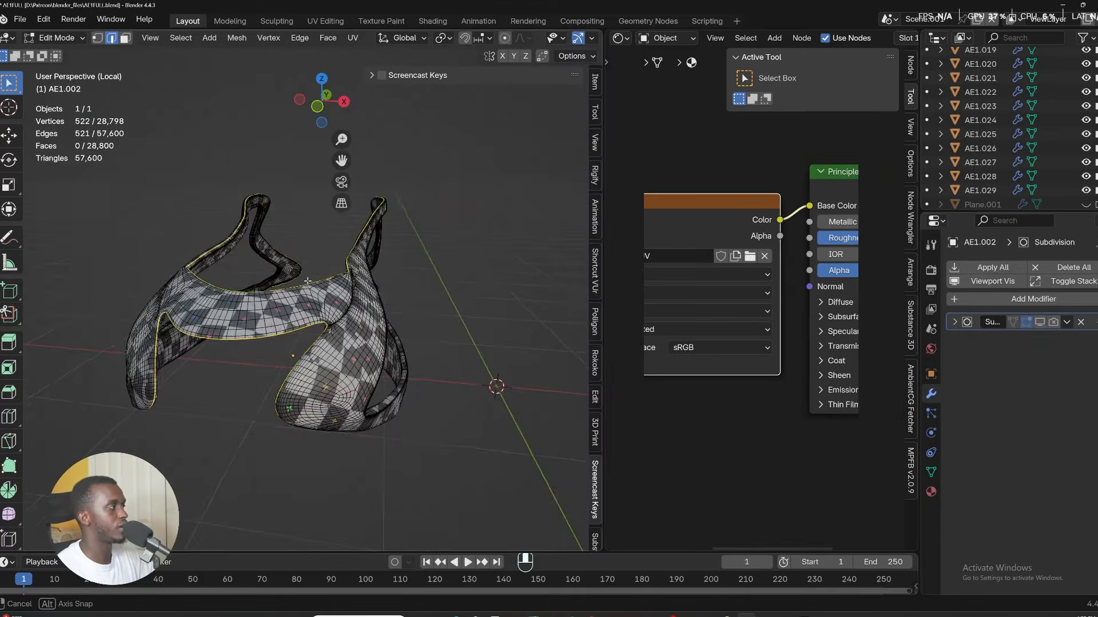
{"action": "middle_click_drag", "start_coordinate": [307, 281], "coordinate": [332, 291]}
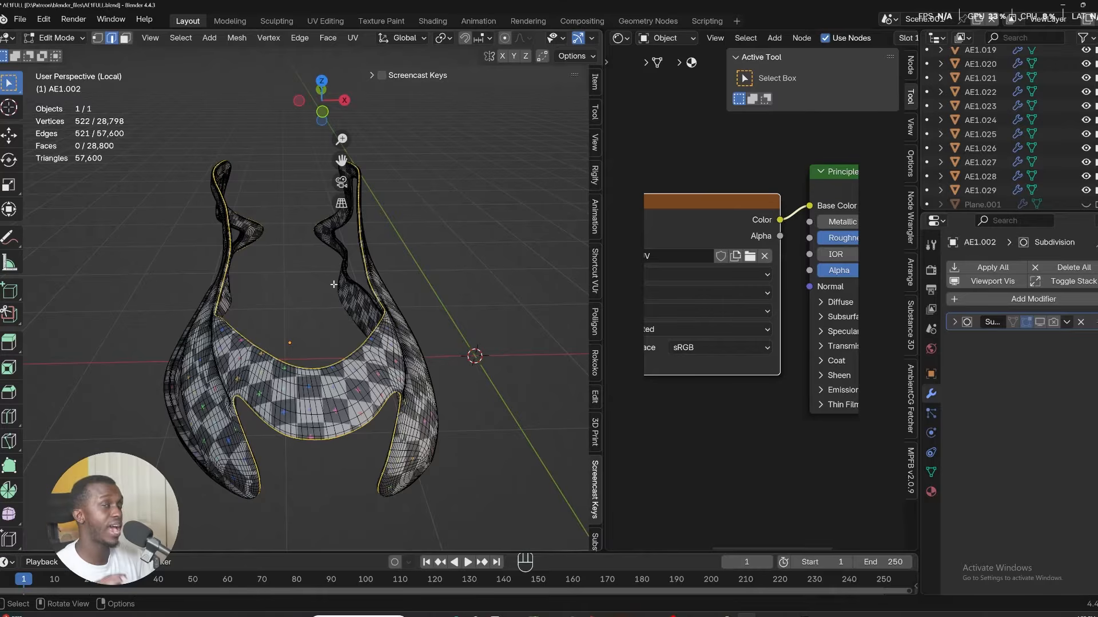
{"action": "key", "text": "u"}
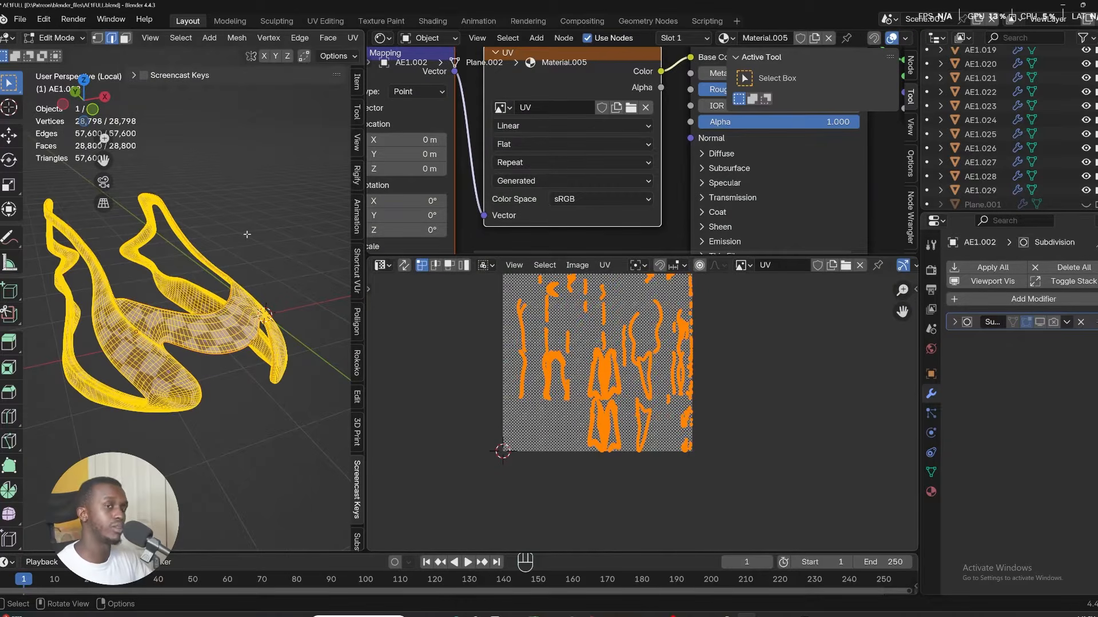
{"action": "key", "text": "u"}
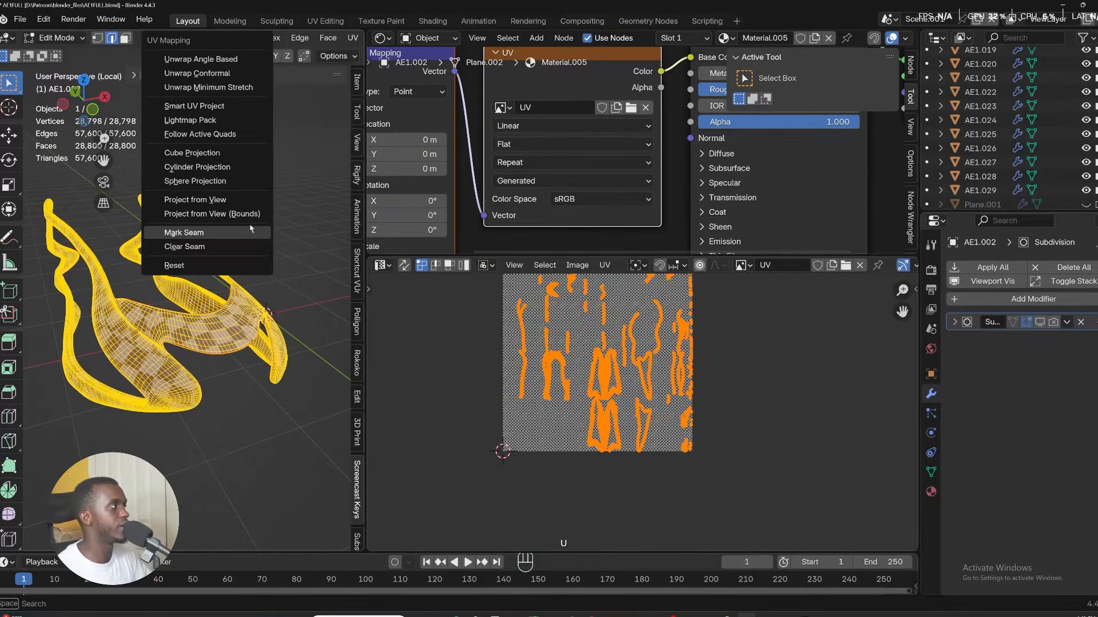
{"action": "left_click", "coordinate": [215, 87]}
{"action": "scroll", "coordinate": [633, 407], "scroll_direction": "up", "scroll_amount": 3}
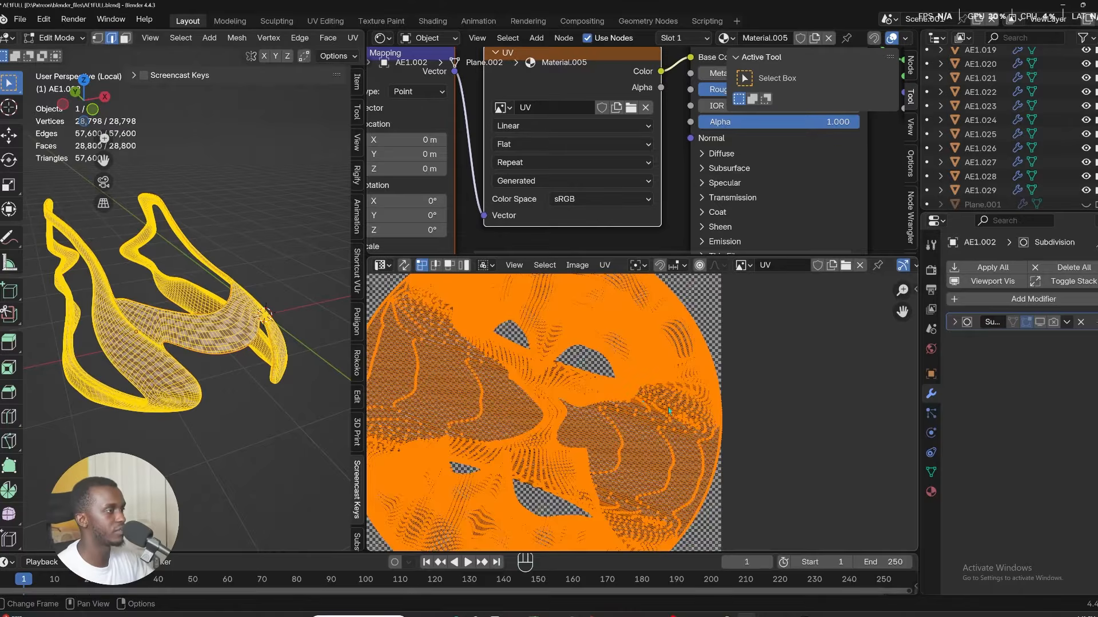
Select a single edge on the stripe's border and then reselect the whole mesh.
{"action": "key", "text": "alt+a"}
{"action": "scroll", "coordinate": [669, 410], "scroll_direction": "up", "scroll_amount": 2}
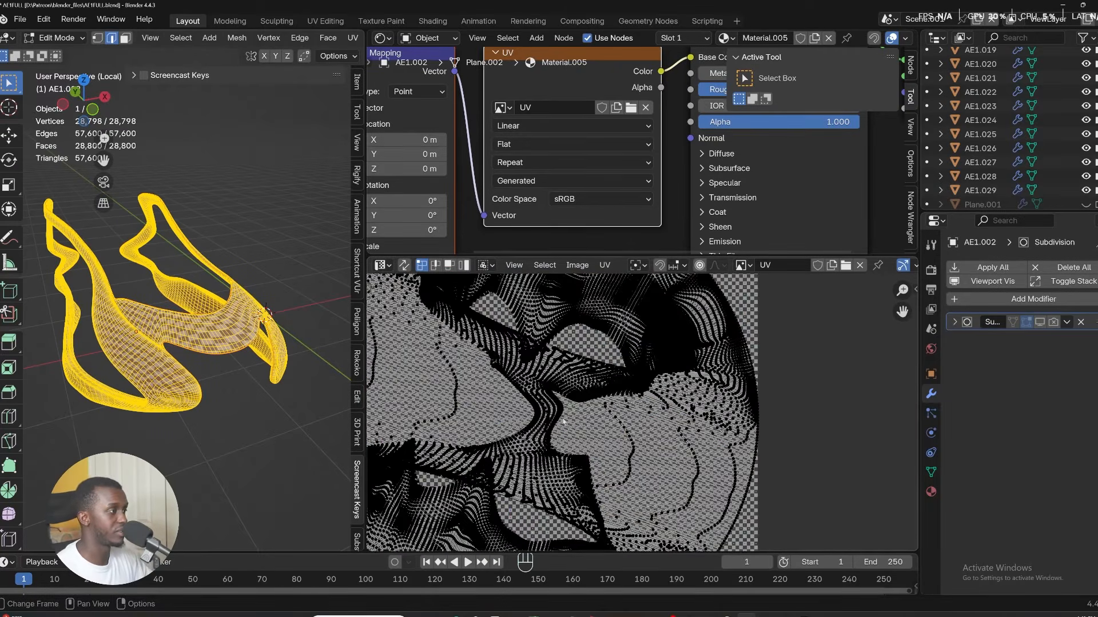
{"action": "scroll", "coordinate": [563, 421], "scroll_direction": "down", "scroll_amount": 3}
{"action": "middle_click_drag", "start_coordinate": [174, 350], "coordinate": [235, 347]}
{"action": "middle_click_drag", "start_coordinate": [236, 347], "coordinate": [250, 320], "text": "shift"}
{"action": "left_click", "coordinate": [266, 369]}
{"action": "scroll", "coordinate": [242, 405], "scroll_direction": "up", "scroll_amount": 3}
{"action": "scroll", "coordinate": [249, 379], "scroll_direction": "down", "scroll_amount": 4}
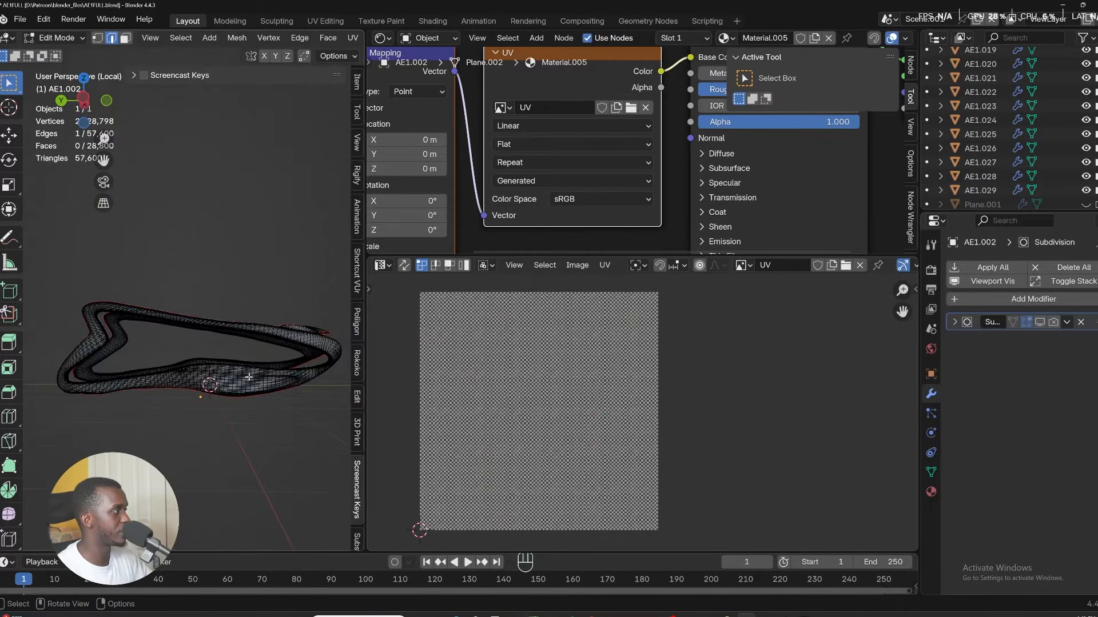
{"action": "middle_click_drag", "start_coordinate": [248, 377], "coordinate": [265, 437]}
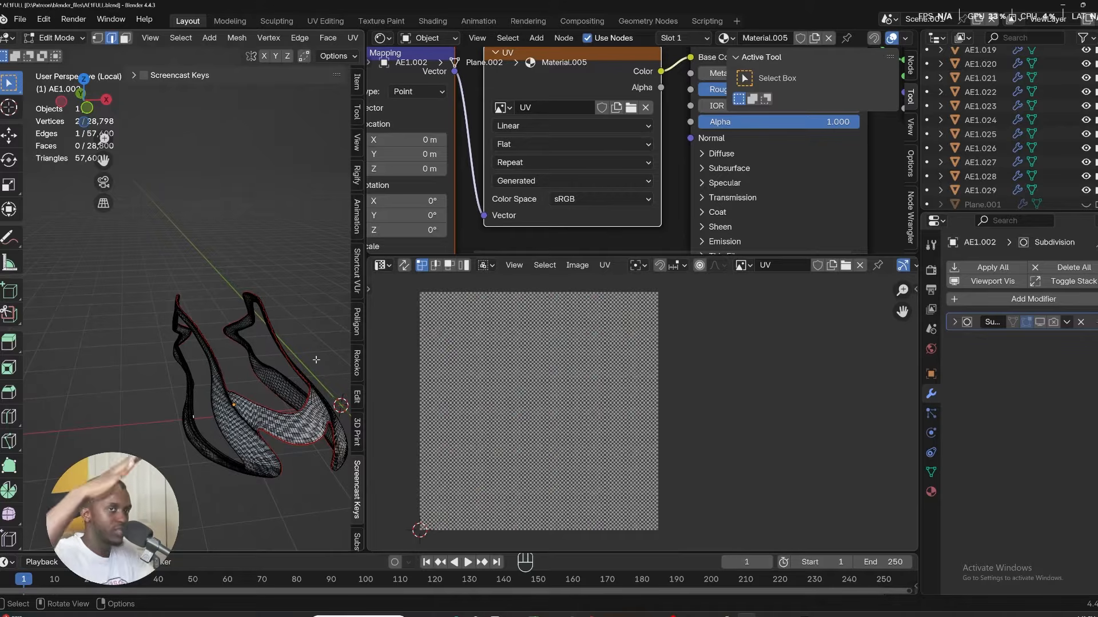
{"action": "key", "text": "a"}
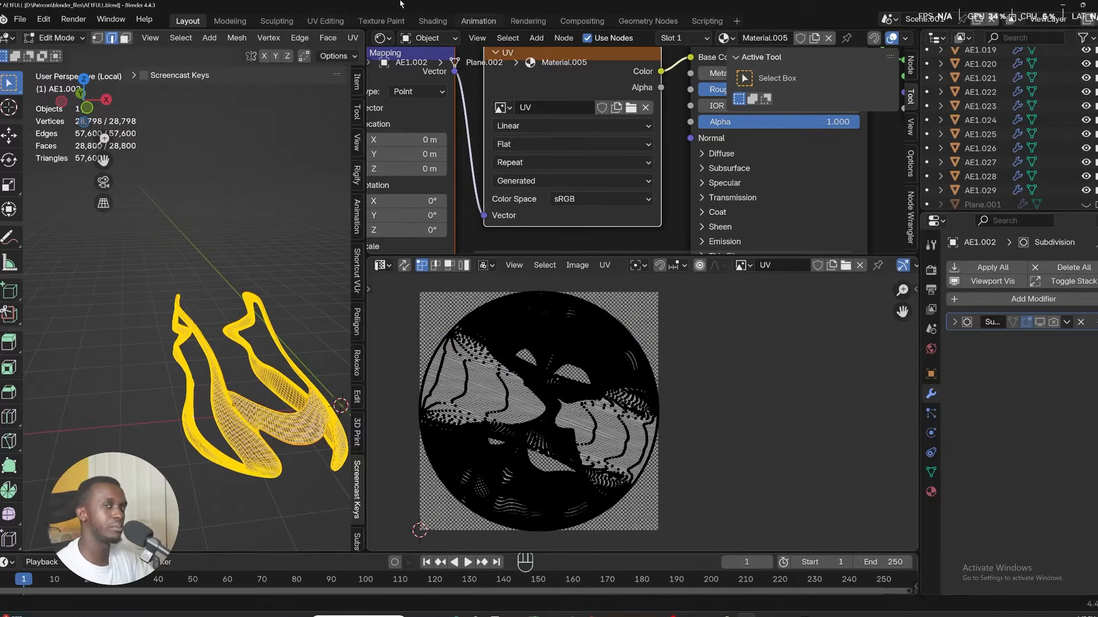
Select the edge loop running along the stripe's inner border.
{"action": "left_click", "coordinate": [170, 431]}
{"action": "middle_click_drag", "start_coordinate": [132, 367], "coordinate": [255, 318]}
{"action": "middle_click_drag", "start_coordinate": [209, 379], "coordinate": [267, 400], "text": "shift"}
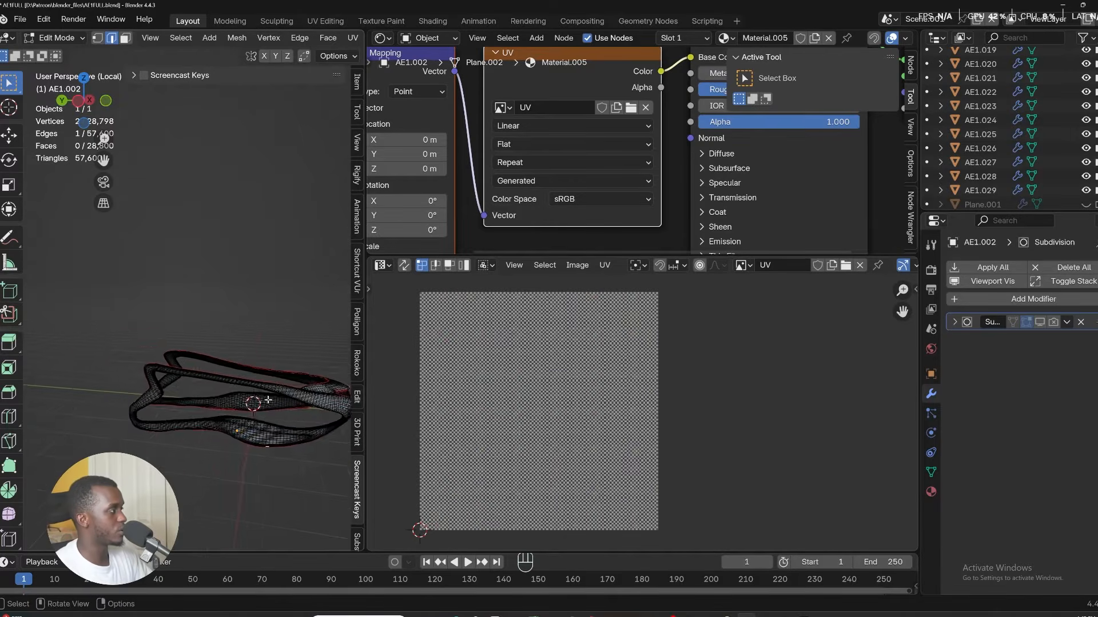
{"action": "scroll", "coordinate": [268, 400], "scroll_direction": "up", "scroll_amount": 10}
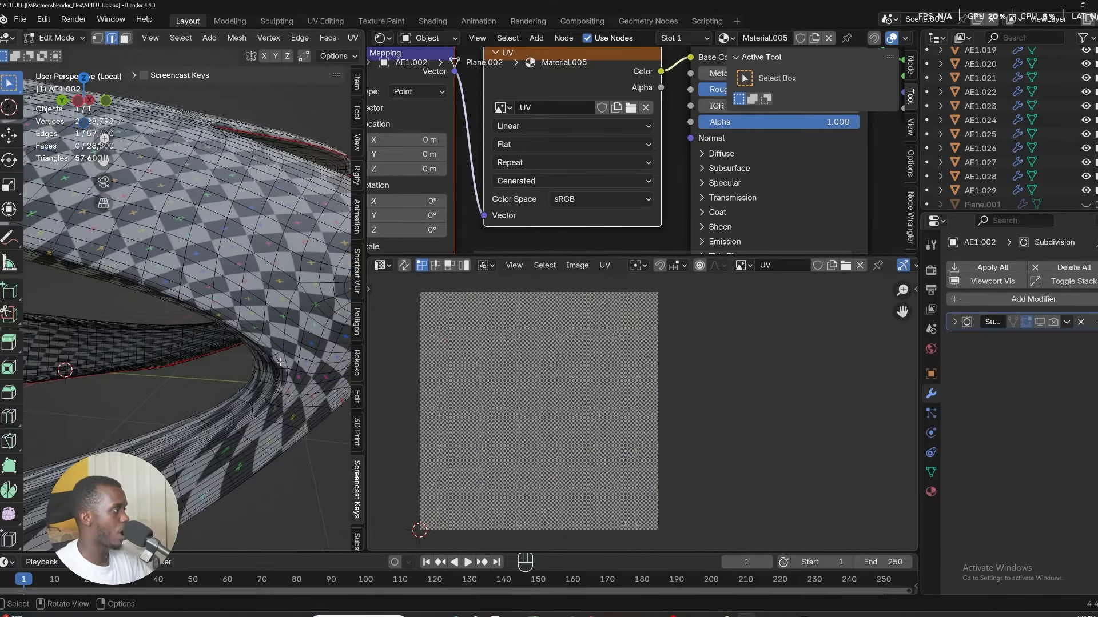
{"action": "left_click", "coordinate": [264, 352], "text": "alt"}
Add the loop along the stripe's opposite border to the selection.
{"action": "scroll", "coordinate": [264, 352], "scroll_direction": "down", "scroll_amount": 10}
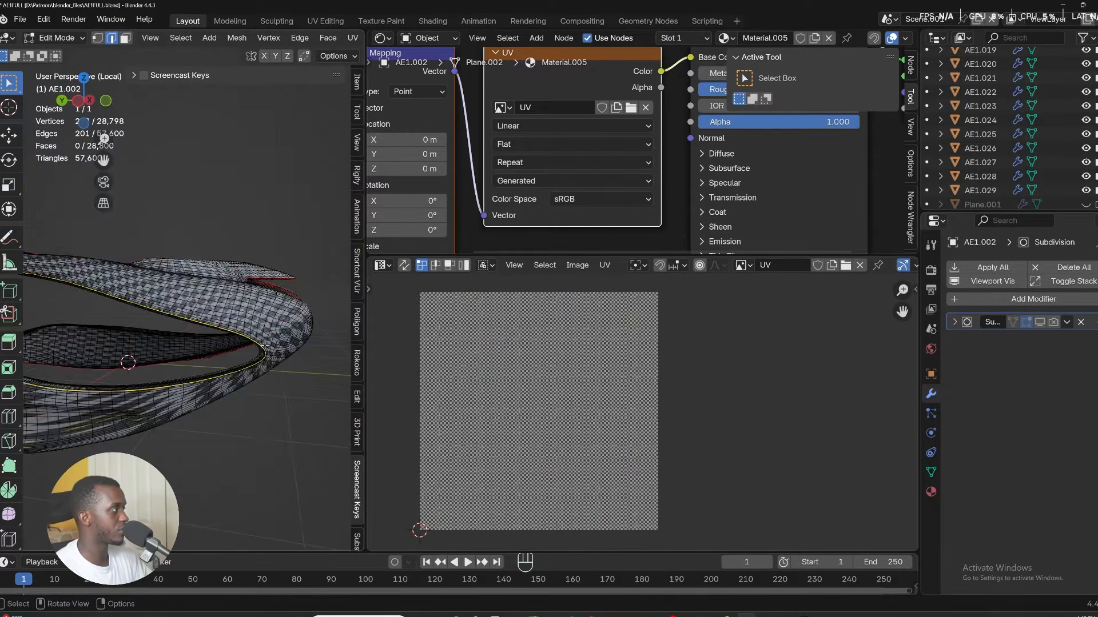
{"action": "middle_click_drag", "start_coordinate": [264, 353], "coordinate": [280, 371], "text": "shift"}
{"action": "middle_click_drag", "start_coordinate": [274, 369], "coordinate": [38, 334]}
{"action": "scroll", "coordinate": [133, 367], "scroll_direction": "up", "scroll_amount": 5}
{"action": "scroll", "coordinate": [128, 377], "scroll_direction": "down", "scroll_amount": 4}
Mark the selected border loops of the stripe as seams.
{"action": "key", "text": "u"}
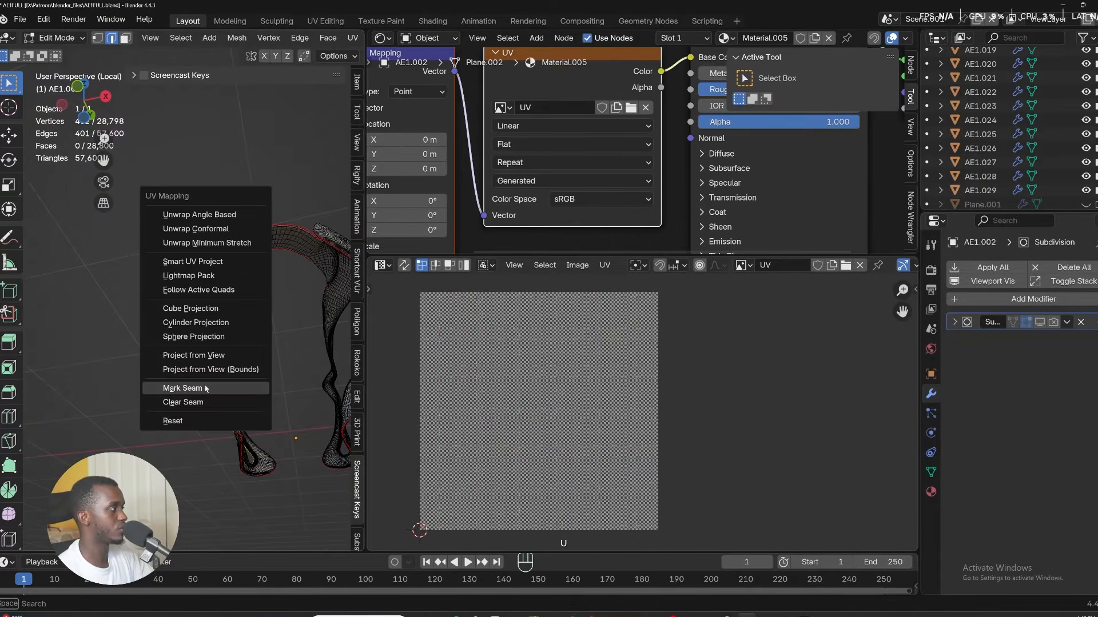
{"action": "left_click", "coordinate": [214, 379]}
Select the whole stripe mesh and unwrap it with Unwrap Minimum Stretch.
{"action": "key", "text": "a"}
{"action": "key", "text": "u"}
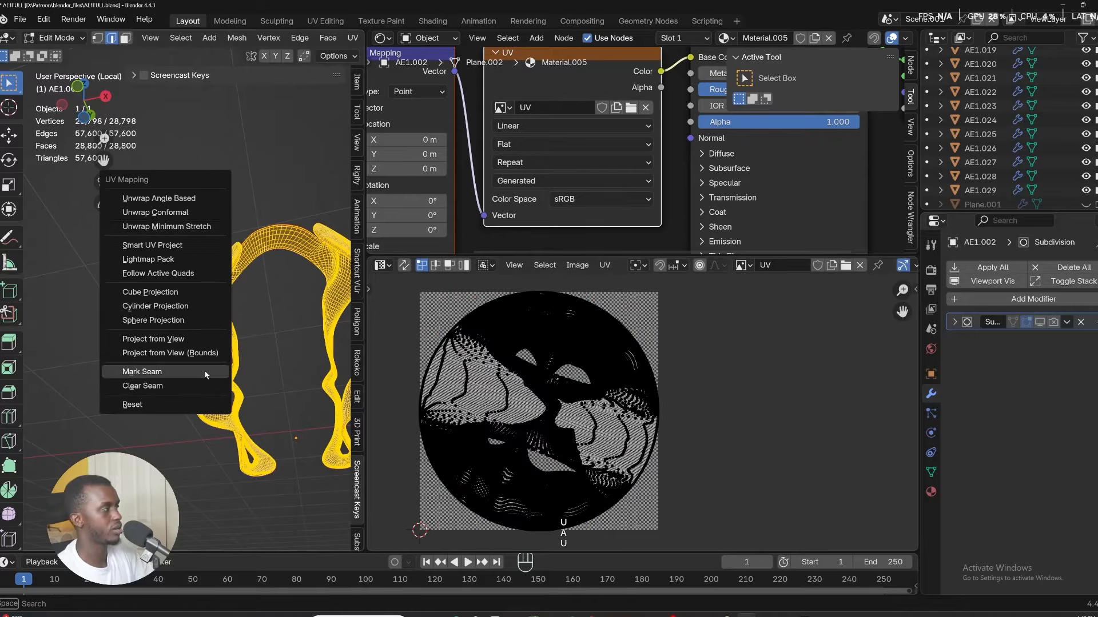
{"action": "left_click", "coordinate": [184, 232]}
{"action": "middle_click_drag", "start_coordinate": [185, 235], "coordinate": [254, 325]}
Return to the full shoe and assign Material.005 to the next shoe part, AE1.006.
{"action": "key", "text": "Tab"}
{"action": "middle_click_drag", "start_coordinate": [176, 451], "coordinate": [137, 341], "text": "shift"}
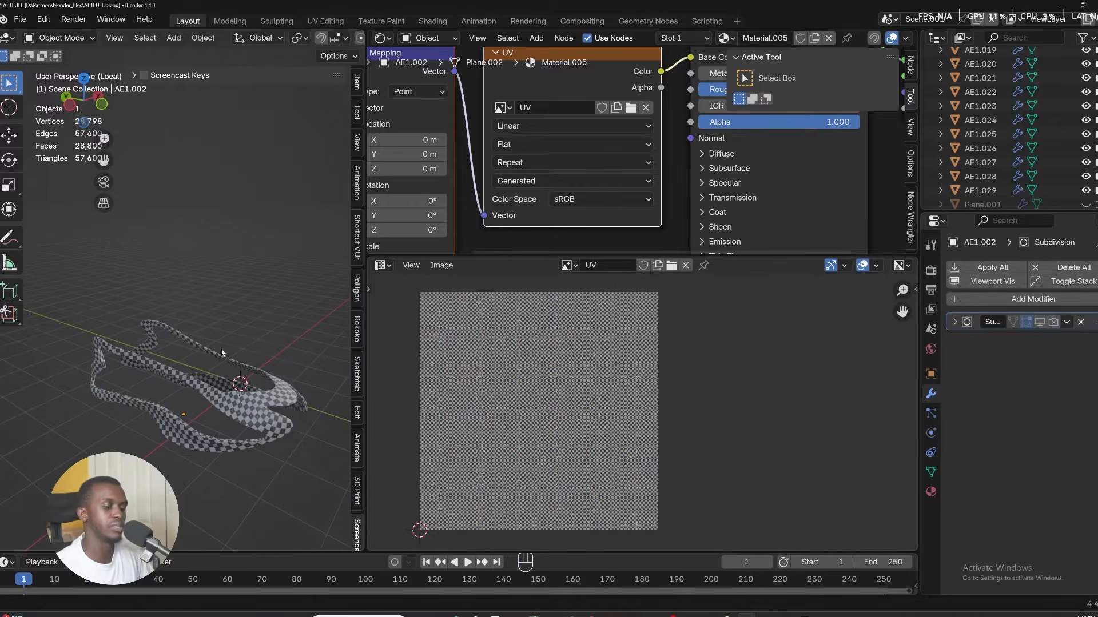
{"action": "key", "text": "KP_Divide"}
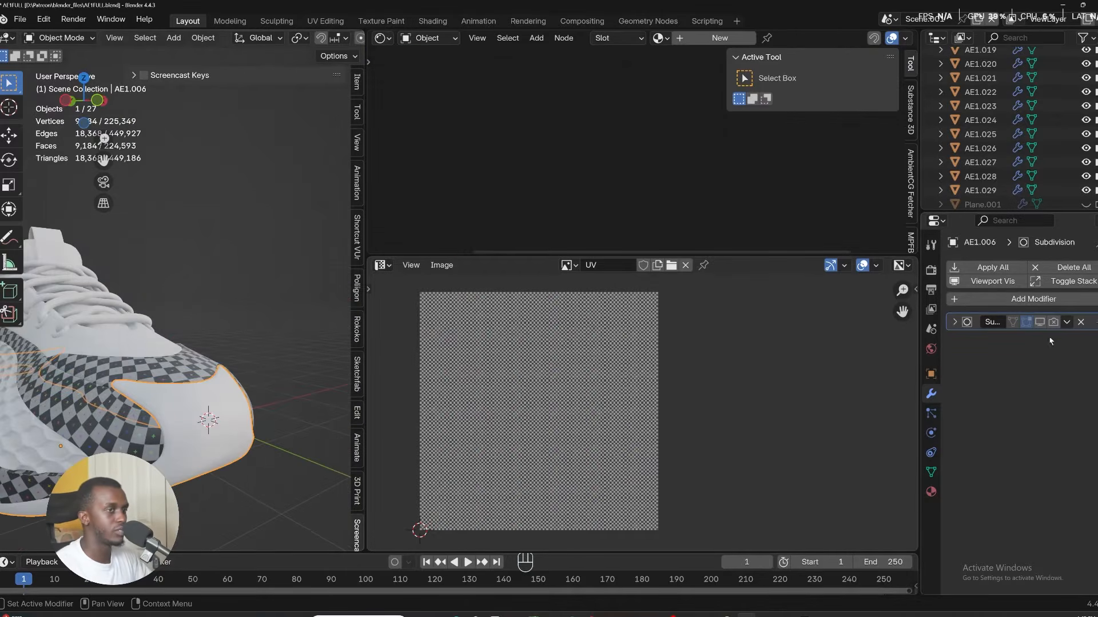
{"action": "left_click", "coordinate": [931, 492]}
{"action": "left_click", "coordinate": [955, 355]}
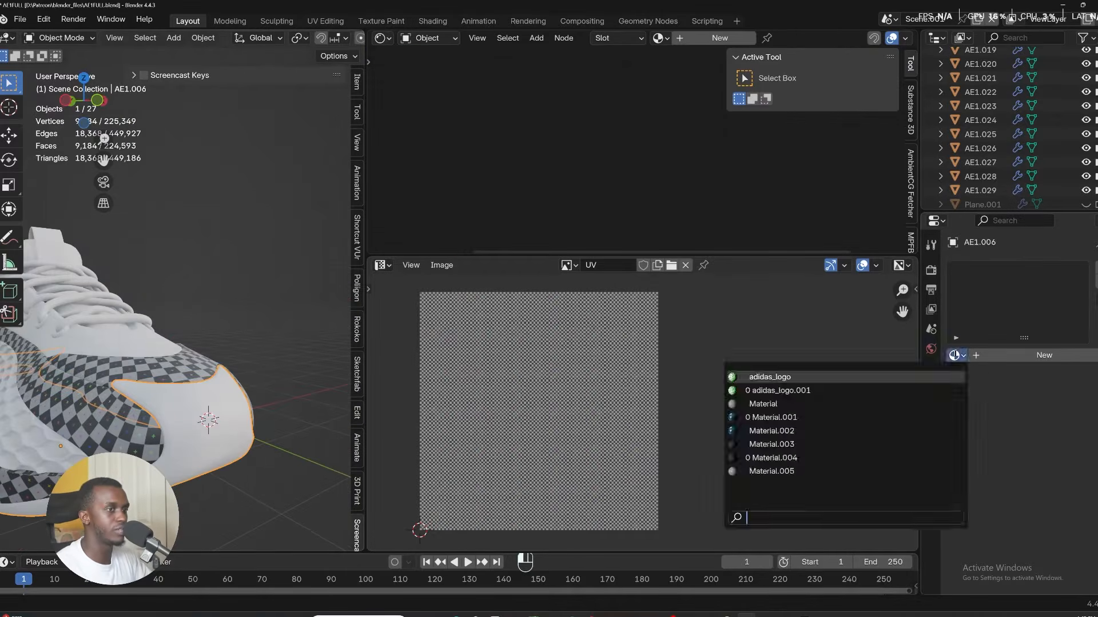
{"action": "key", "text": "Down"}
{"action": "key", "text": "Down"}
{"action": "key", "text": "Down"}
{"action": "key", "text": "Down"}
{"action": "key", "text": "Down"}
{"action": "key", "text": "Down"}
{"action": "key", "text": "Down"}
{"action": "key", "text": "Return"}
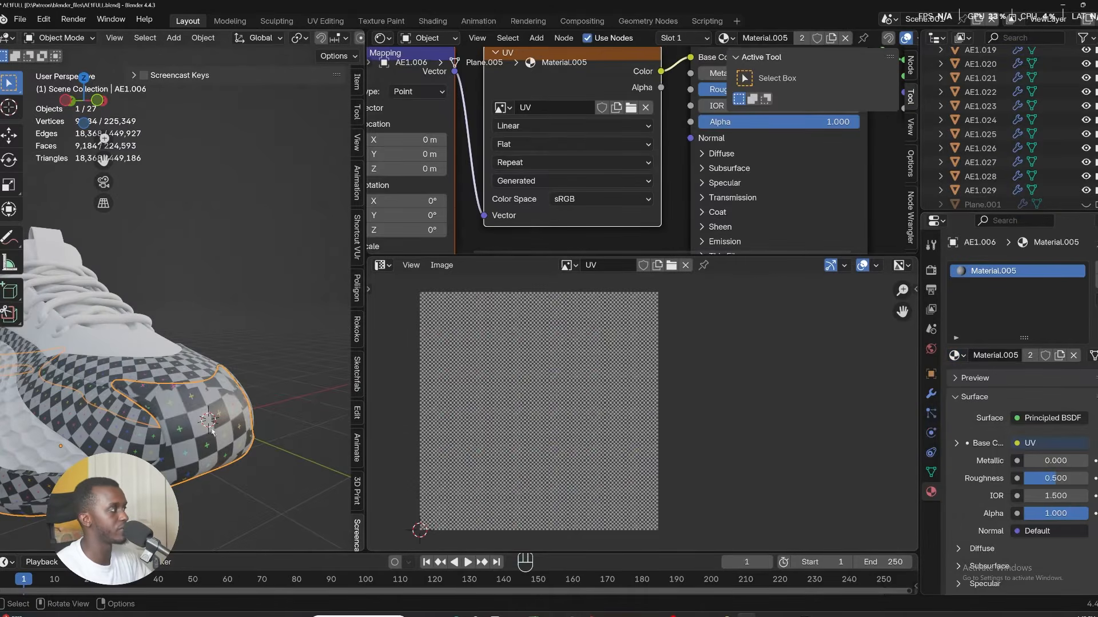
Isolate the AE1.006 part, select an edge loop along its border and mark it as a seam.
{"action": "key", "text": "KP_Divide"}
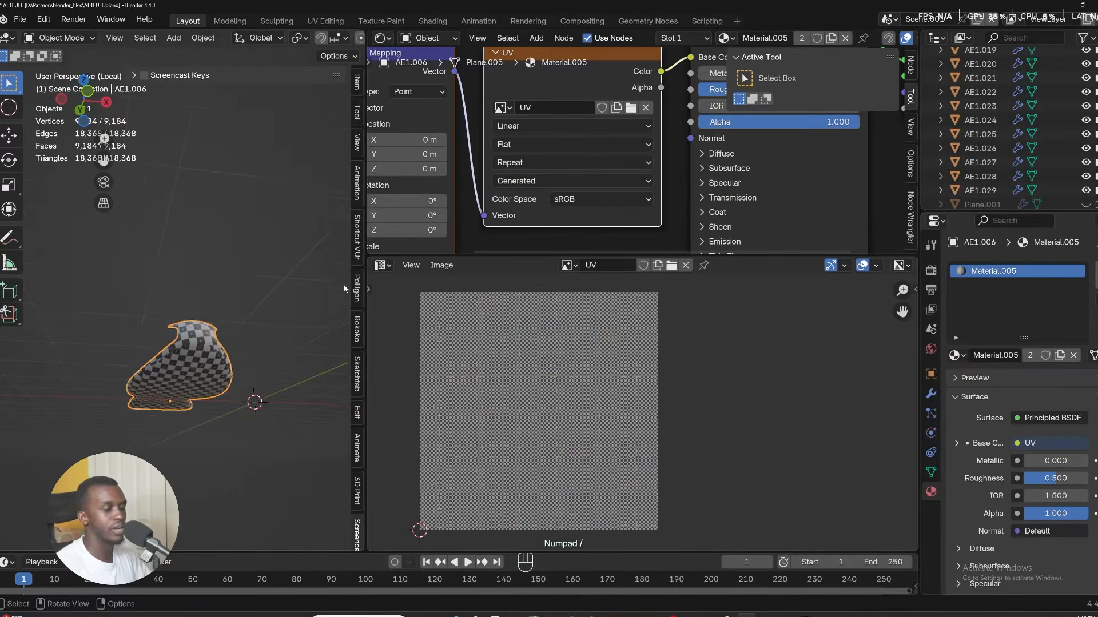
{"action": "key", "text": "Tab"}
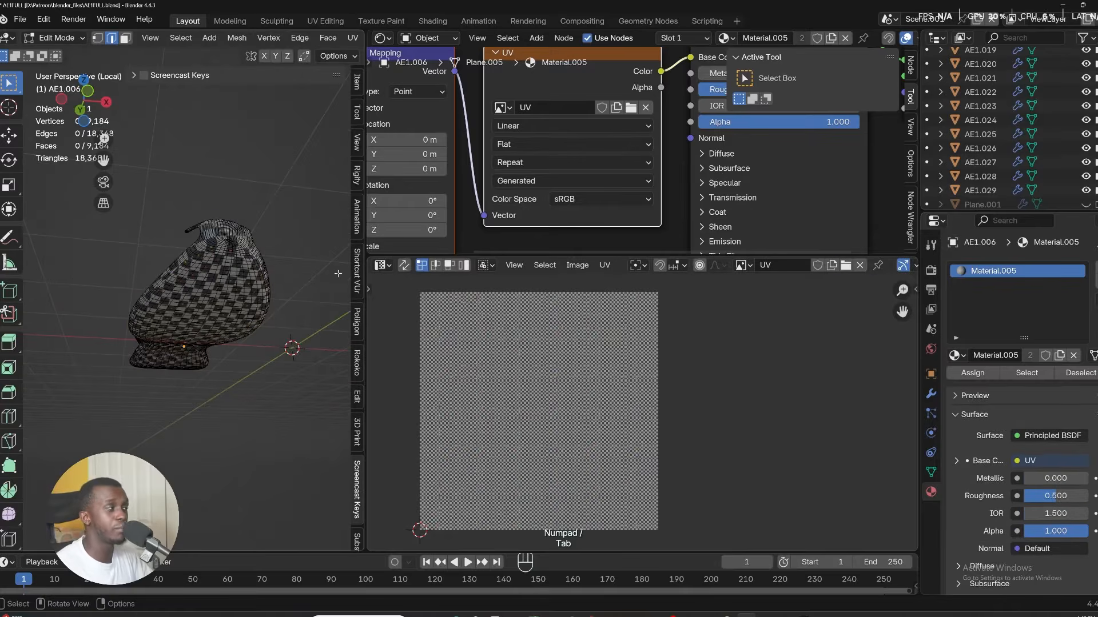
{"action": "middle_click_drag", "start_coordinate": [249, 211], "coordinate": [272, 193]}
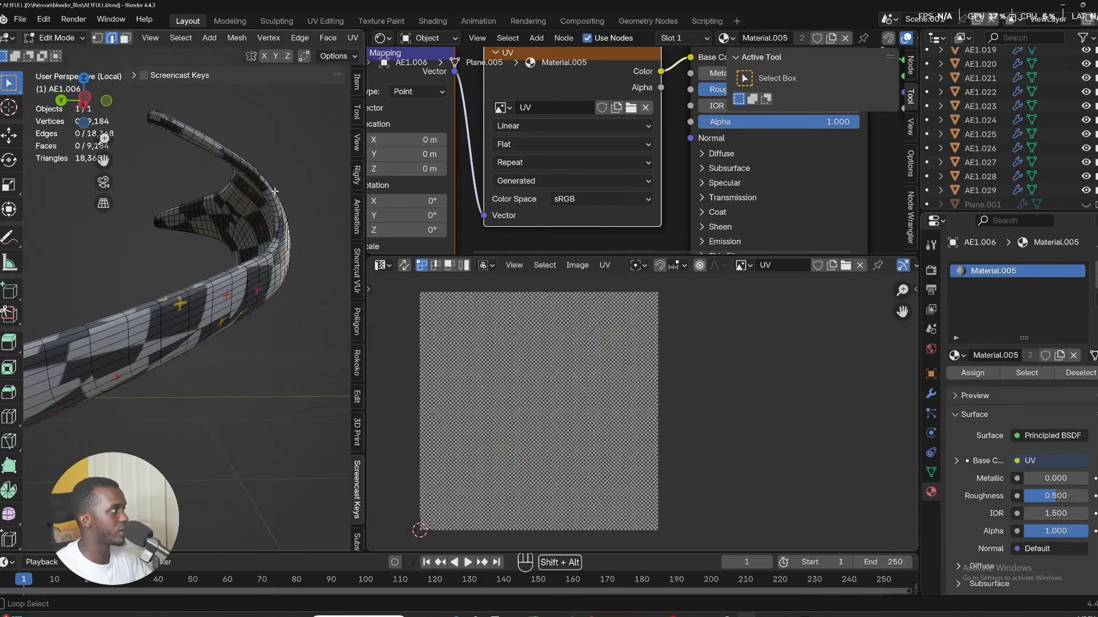
{"action": "left_click", "coordinate": [273, 193], "text": "alt+shift"}
{"action": "middle_click_drag", "start_coordinate": [269, 197], "coordinate": [192, 255]}
{"action": "key", "text": "u"}
{"action": "left_click", "coordinate": [167, 402]}
Select the whole AE1.006 mesh and unwrap it with Unwrap Minimum Stretch.
{"action": "key", "text": "a"}
{"action": "scroll", "coordinate": [215, 269], "scroll_direction": "up", "scroll_amount": 6}
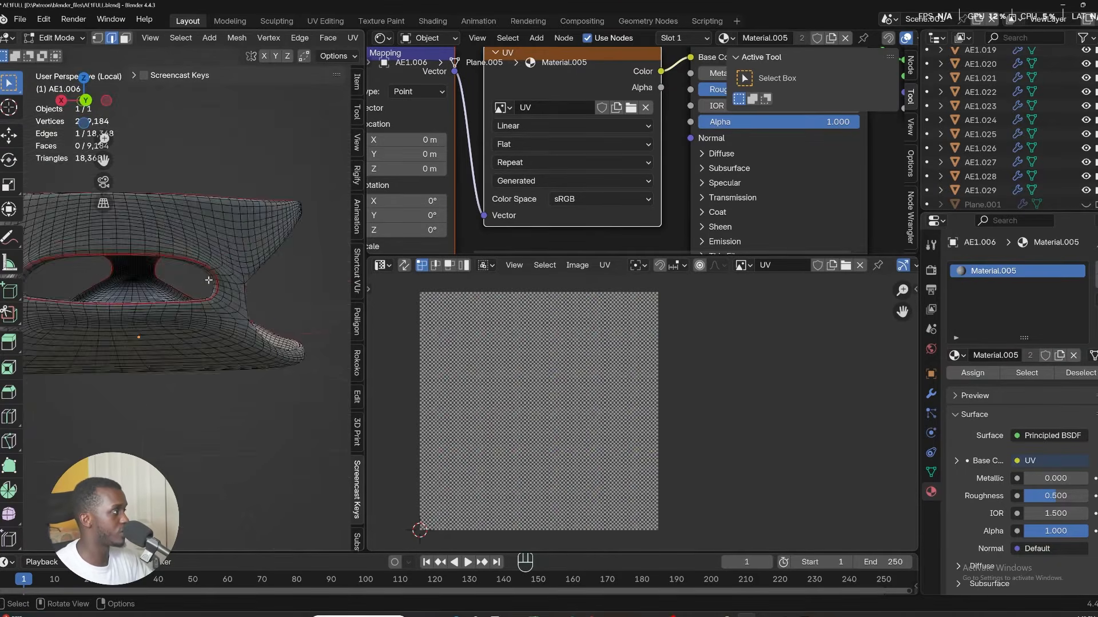
{"action": "scroll", "coordinate": [225, 278], "scroll_direction": "up", "scroll_amount": 3}
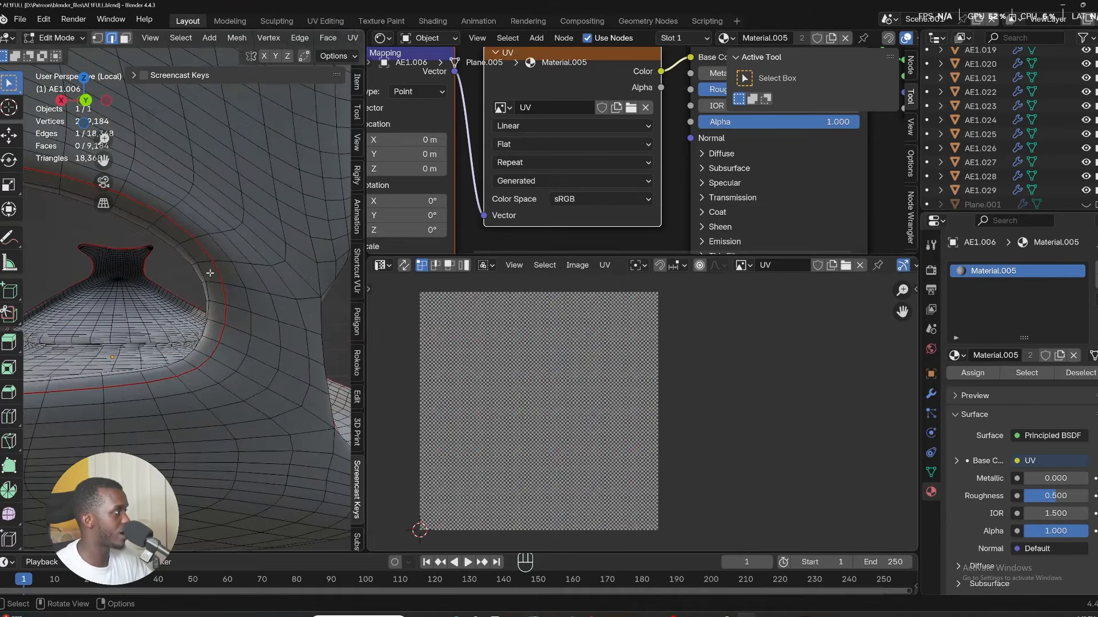
{"action": "scroll", "coordinate": [222, 290], "scroll_direction": "down", "scroll_amount": 11}
{"action": "middle_click_drag", "start_coordinate": [222, 294], "coordinate": [80, 289]}
{"action": "middle_click_drag", "start_coordinate": [80, 289], "coordinate": [216, 256], "text": "shift"}
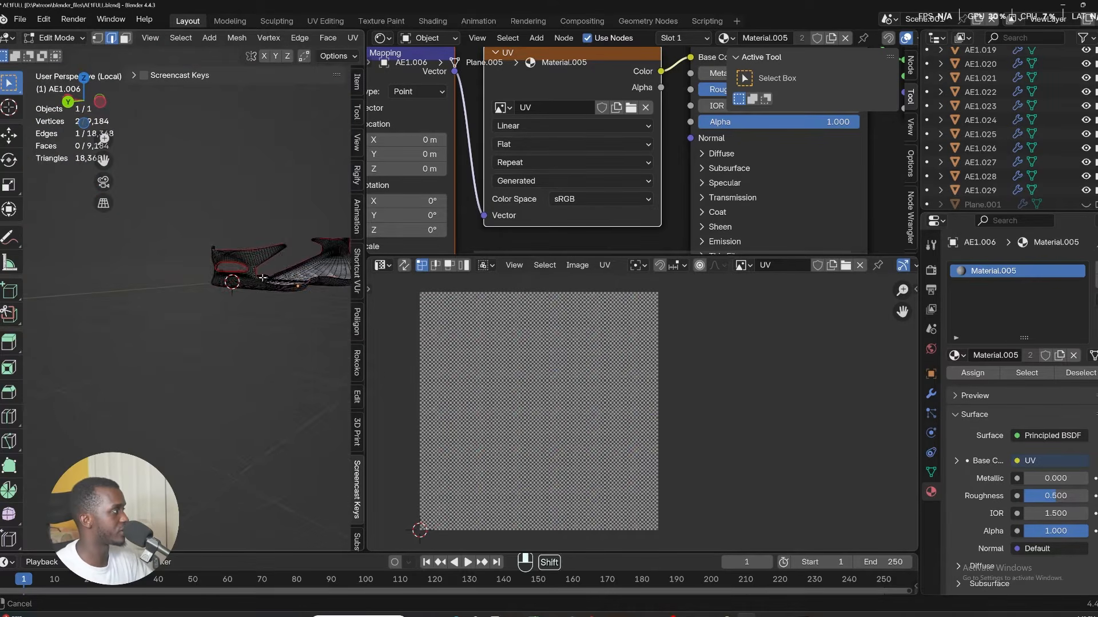
{"action": "scroll", "coordinate": [215, 258], "scroll_direction": "up", "scroll_amount": 5}
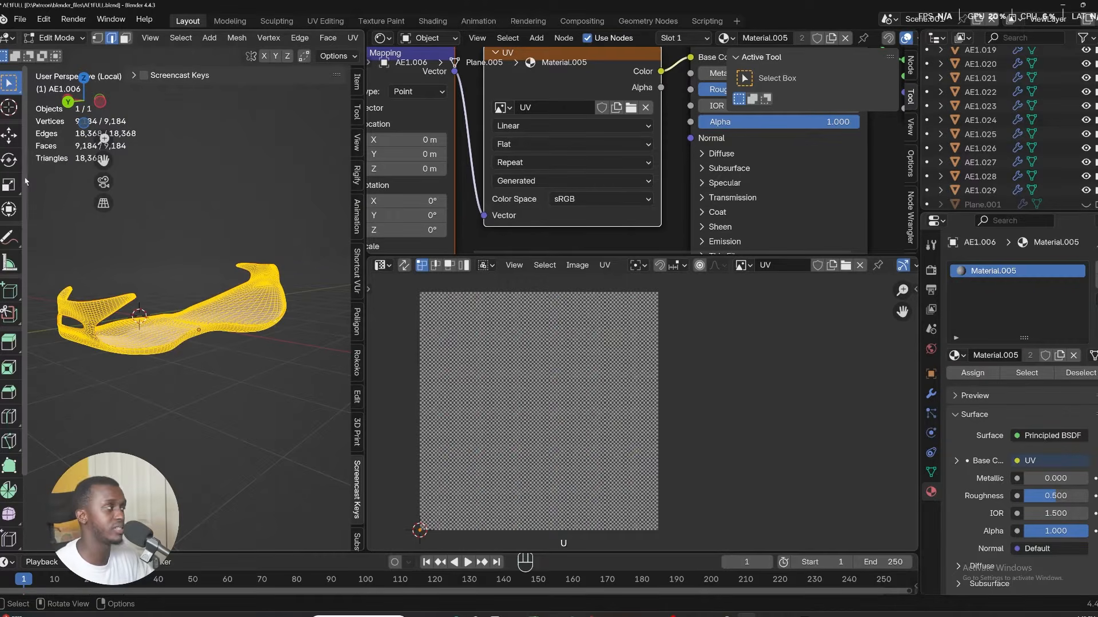
{"action": "key", "text": "u"}
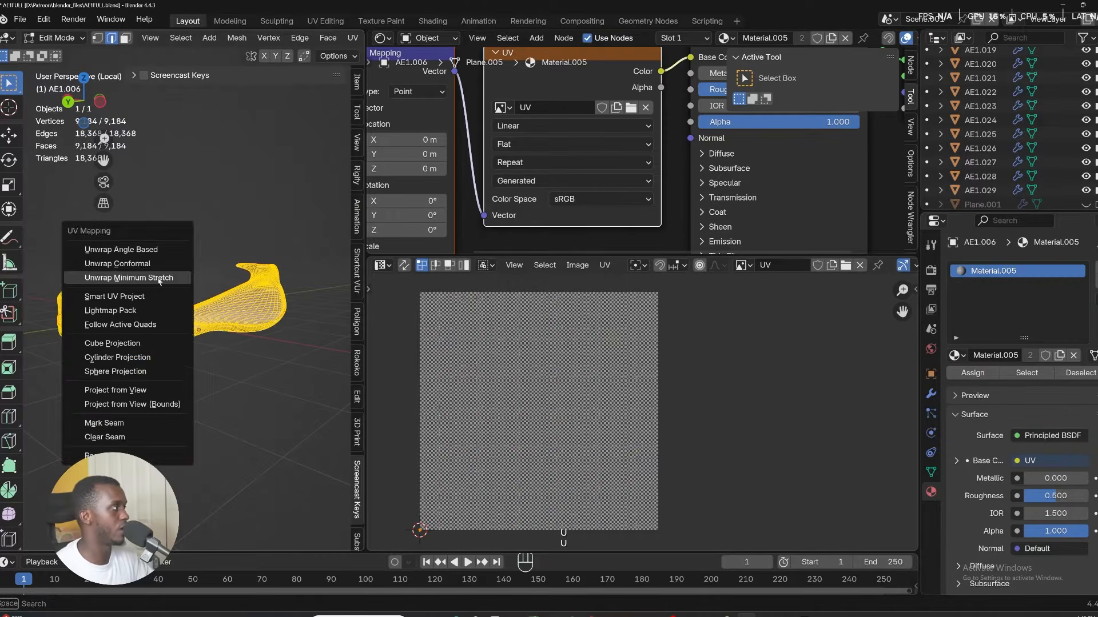
{"action": "left_click", "coordinate": [158, 278]}
{"action": "scroll", "coordinate": [481, 377], "scroll_direction": "up", "scroll_amount": 3}
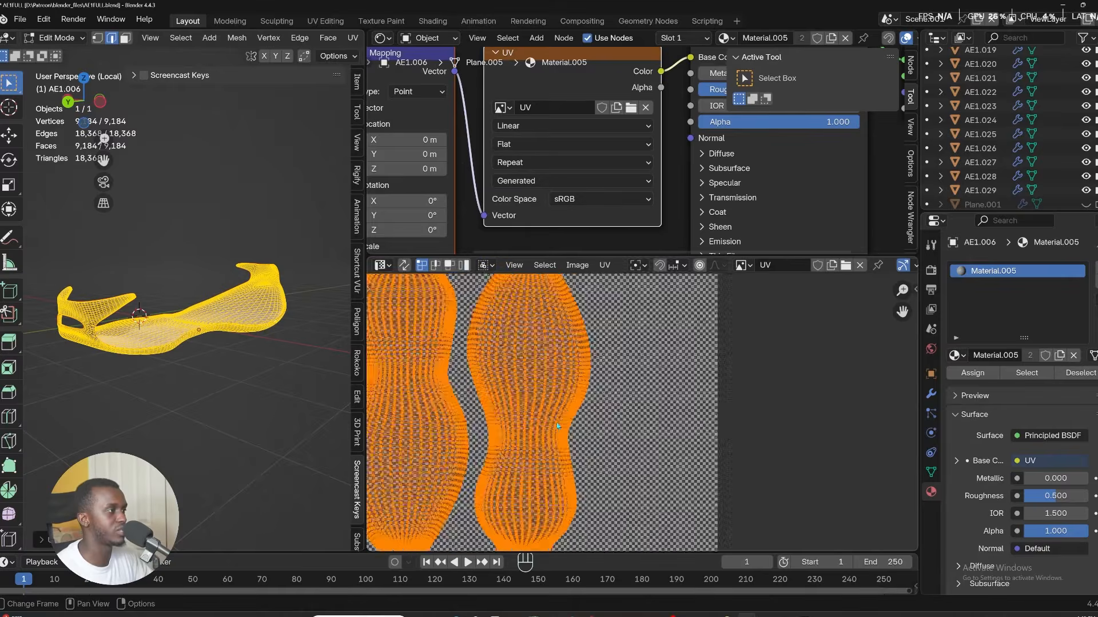
{"action": "scroll", "coordinate": [480, 377], "scroll_direction": "down", "scroll_amount": 6}
Isolate the honeycomb side panel AE1.021 and unwrap its whole mesh in edit mode.
{"action": "left_click", "coordinate": [637, 383]}
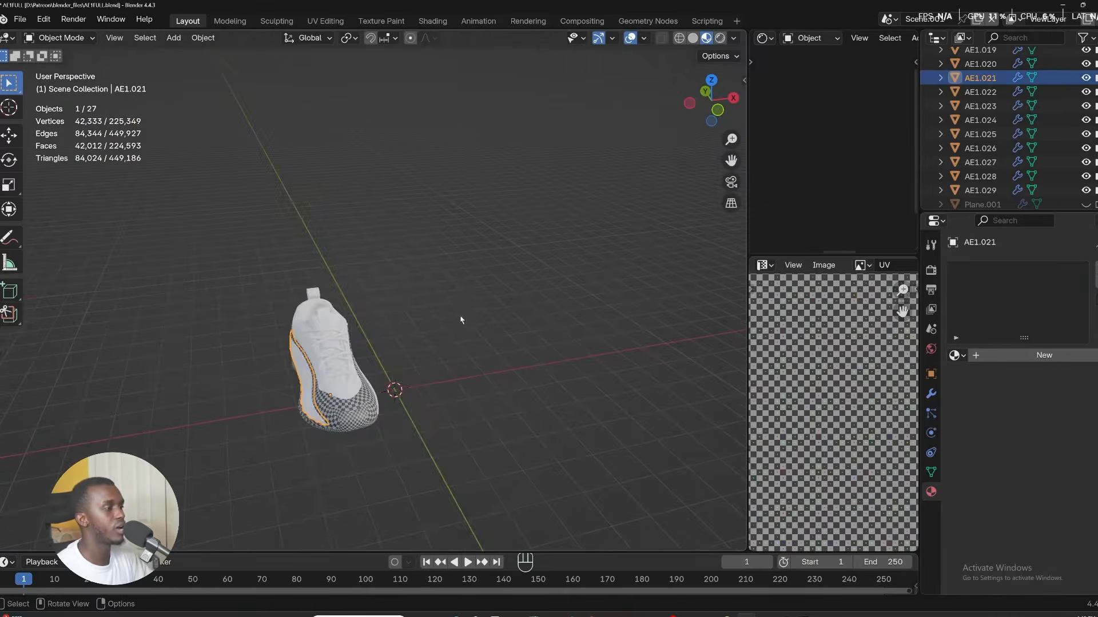
{"action": "middle_click_drag", "start_coordinate": [462, 320], "coordinate": [529, 243], "text": "shift"}
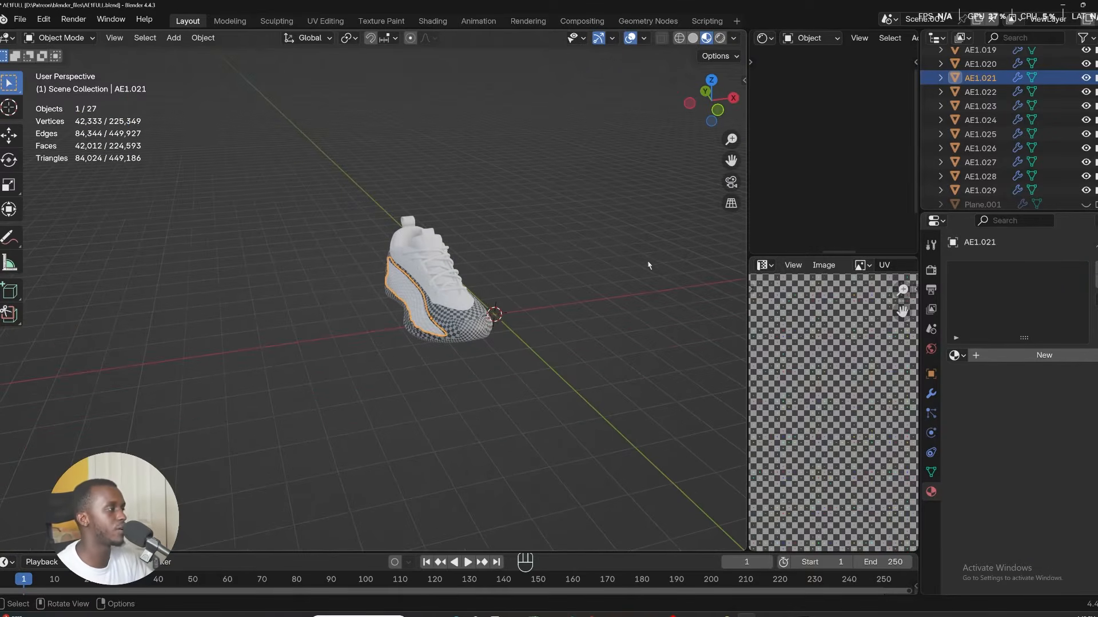
{"action": "scroll", "coordinate": [648, 265], "scroll_direction": "up", "scroll_amount": 2}
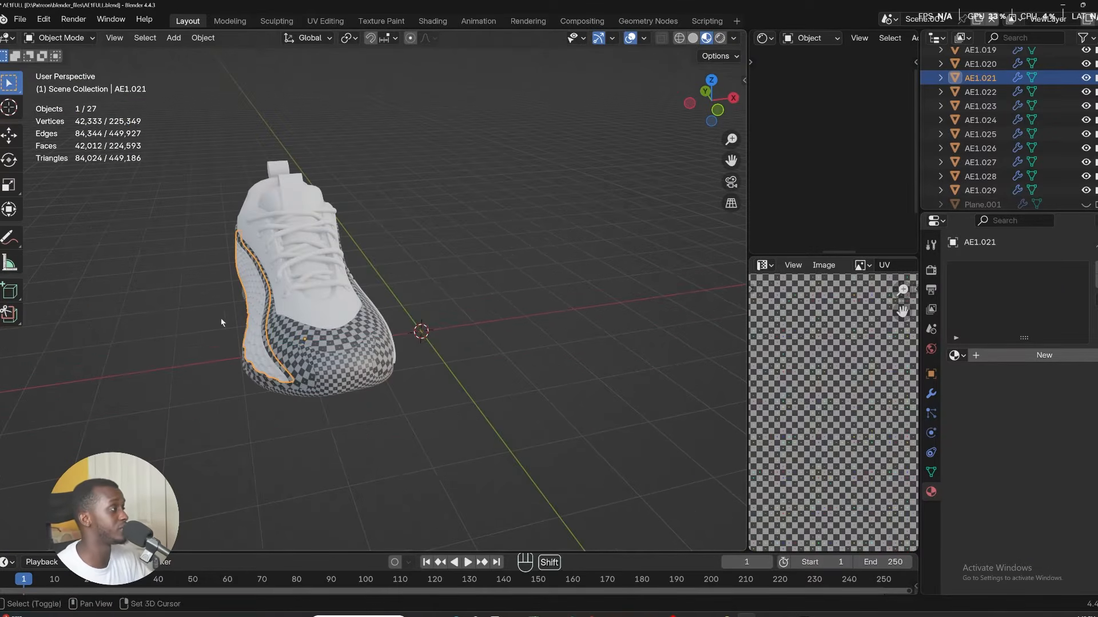
{"action": "middle_click_drag", "start_coordinate": [221, 323], "coordinate": [350, 289]}
{"action": "scroll", "coordinate": [350, 289], "scroll_direction": "up", "scroll_amount": 3}
{"action": "key", "text": "KP_Divide"}
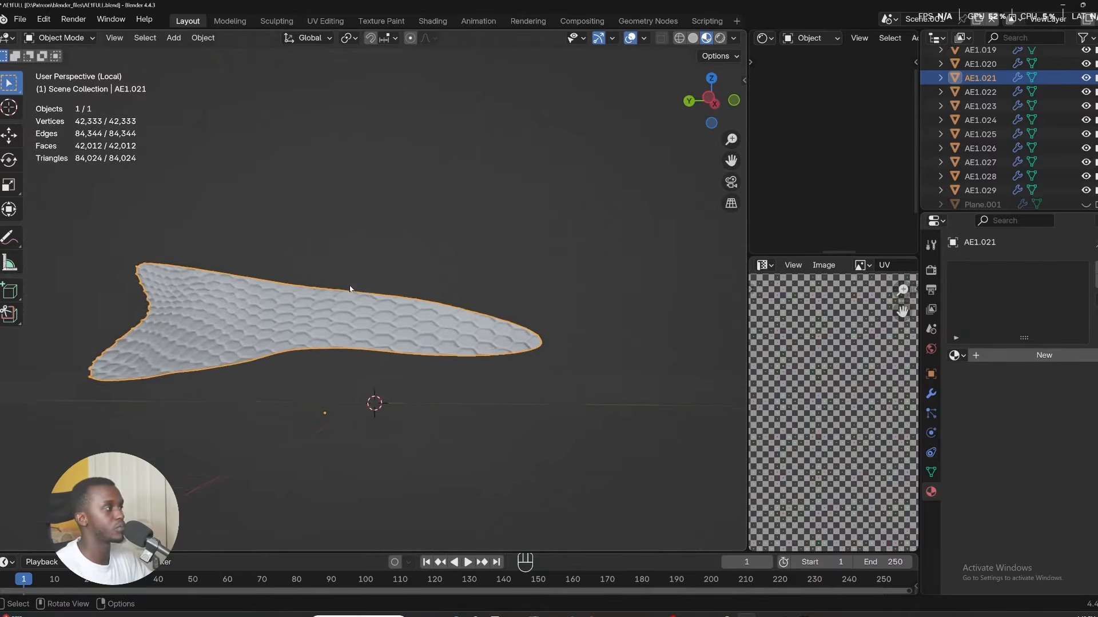
{"action": "key", "text": "Tab"}
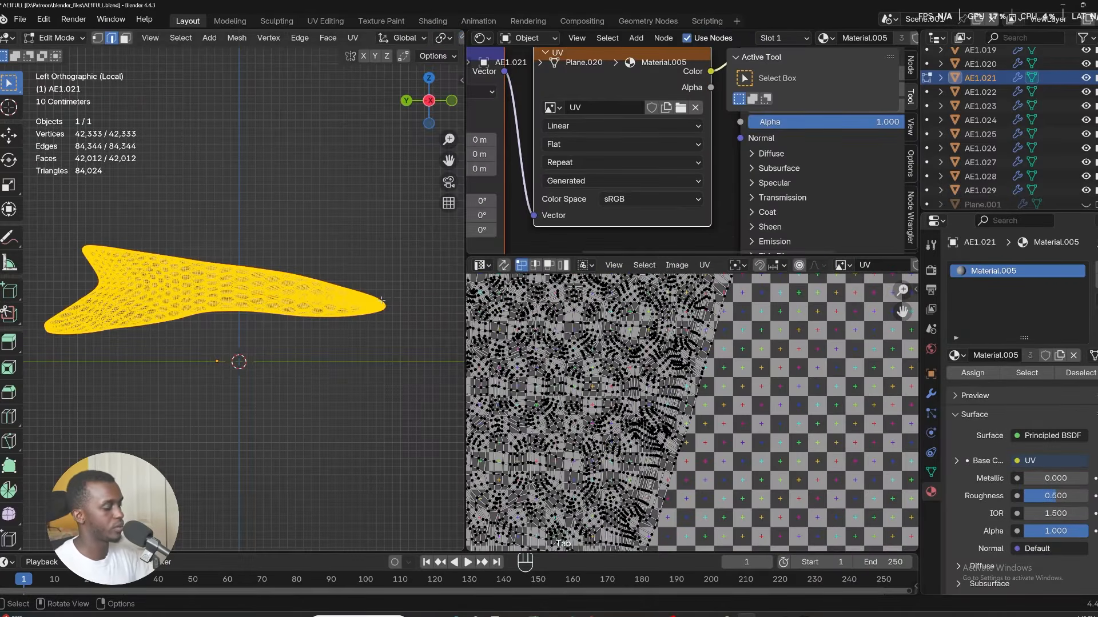
{"action": "key", "text": "u"}
{"action": "left_click", "coordinate": [383, 301]}
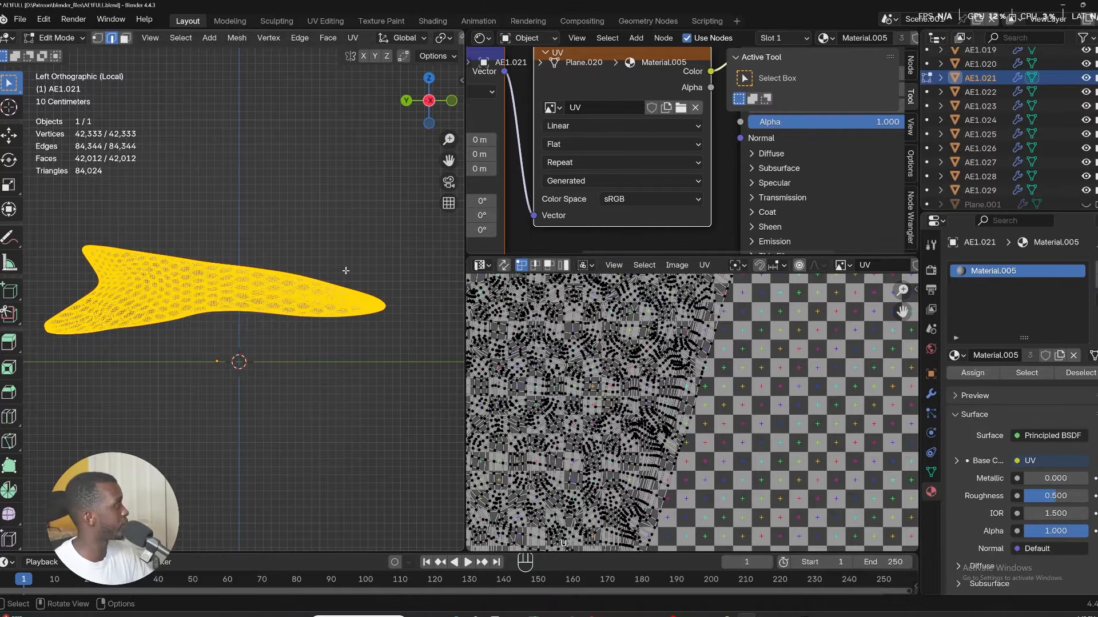
{"action": "key", "text": "u"}
{"action": "left_click", "coordinate": [307, 395]}
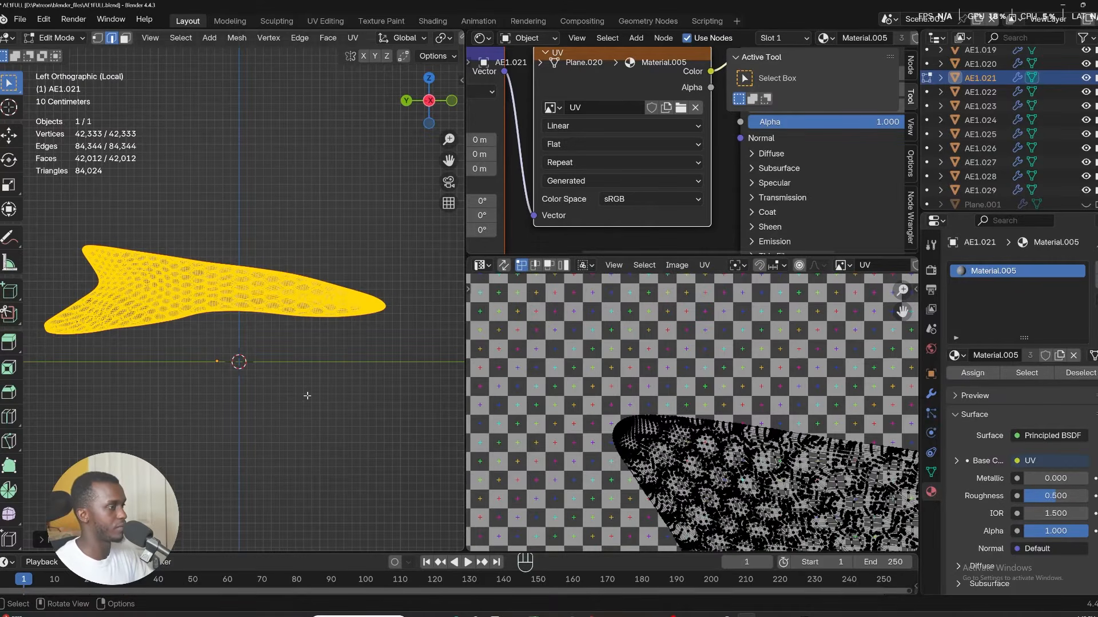
{"action": "scroll", "coordinate": [735, 474], "scroll_direction": "up", "scroll_amount": 5}
{"action": "scroll", "coordinate": [723, 418], "scroll_direction": "down", "scroll_amount": 10}
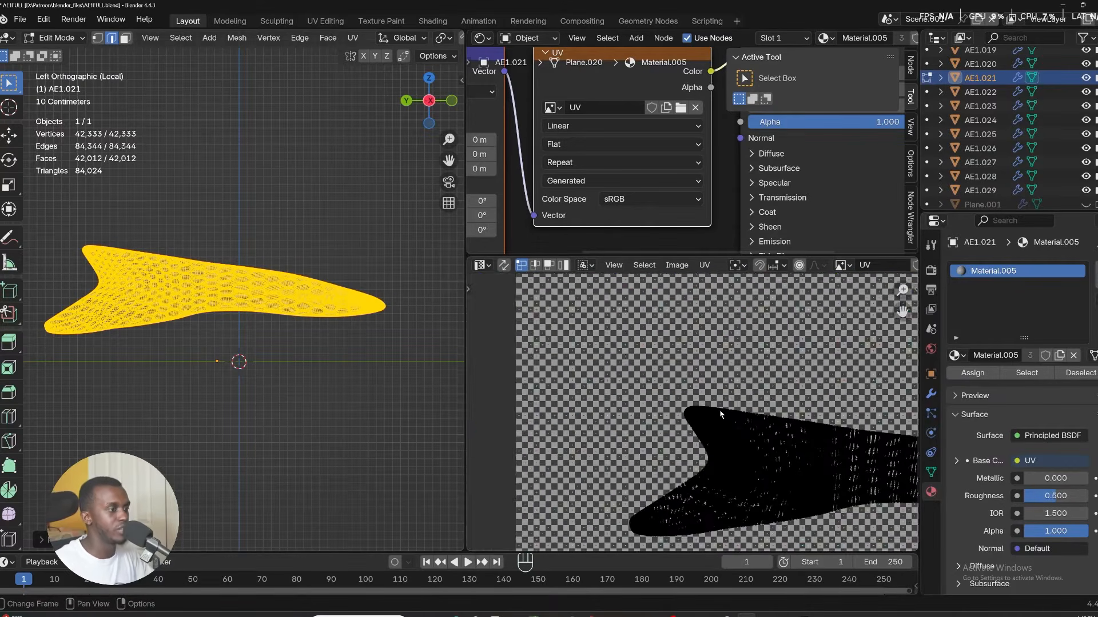
{"action": "middle_click_drag", "start_coordinate": [730, 423], "coordinate": [547, 400], "text": "shift"}
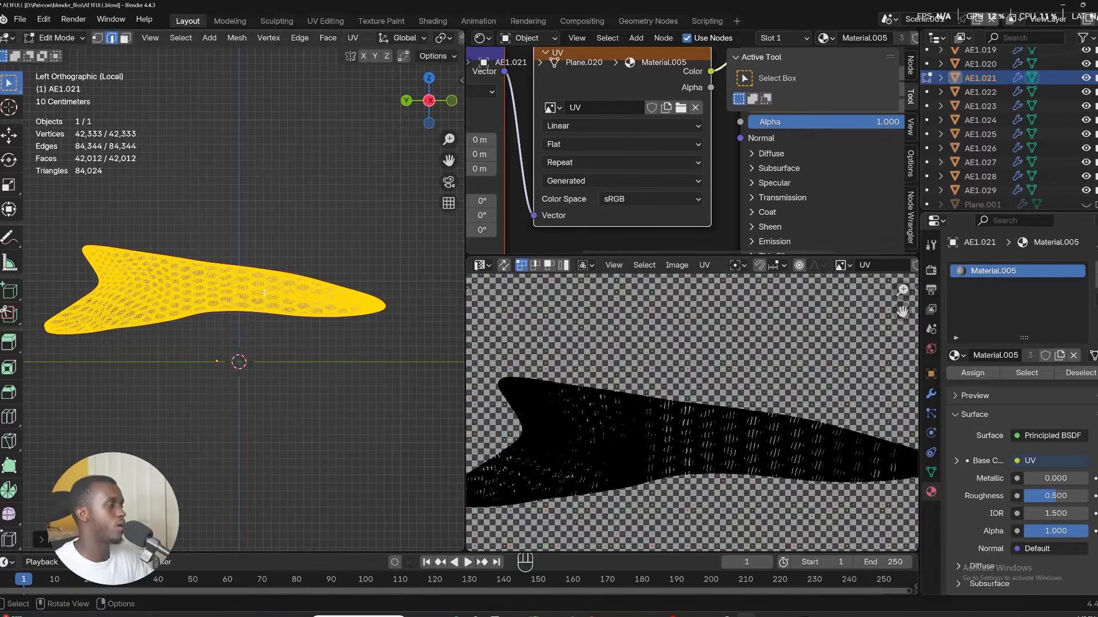
Isolate the opposite honeycomb panel AE1.022 in side view, select all of it and assign Material.005.
{"action": "key", "text": "KP_3"}
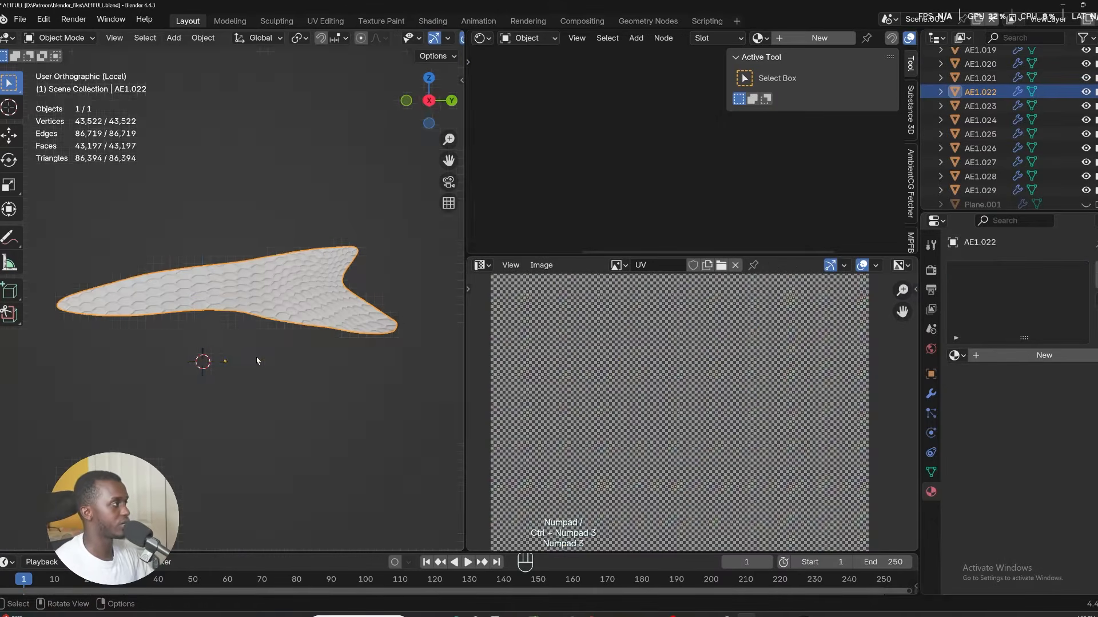
{"action": "key", "text": "Tab"}
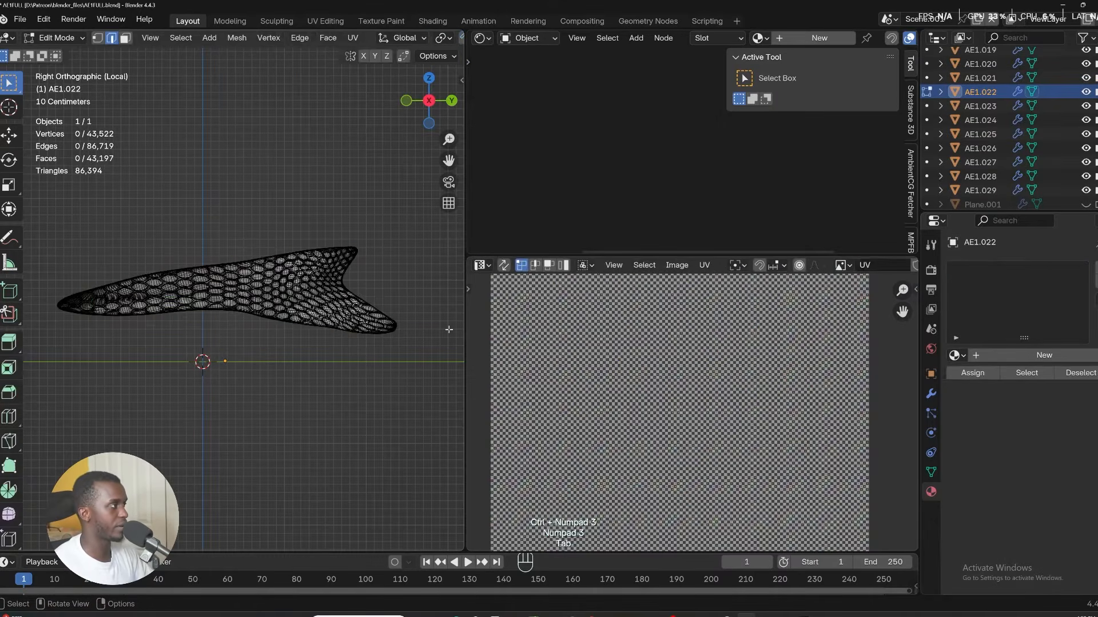
{"action": "key", "text": "a"}
{"action": "left_click", "coordinate": [954, 355]}
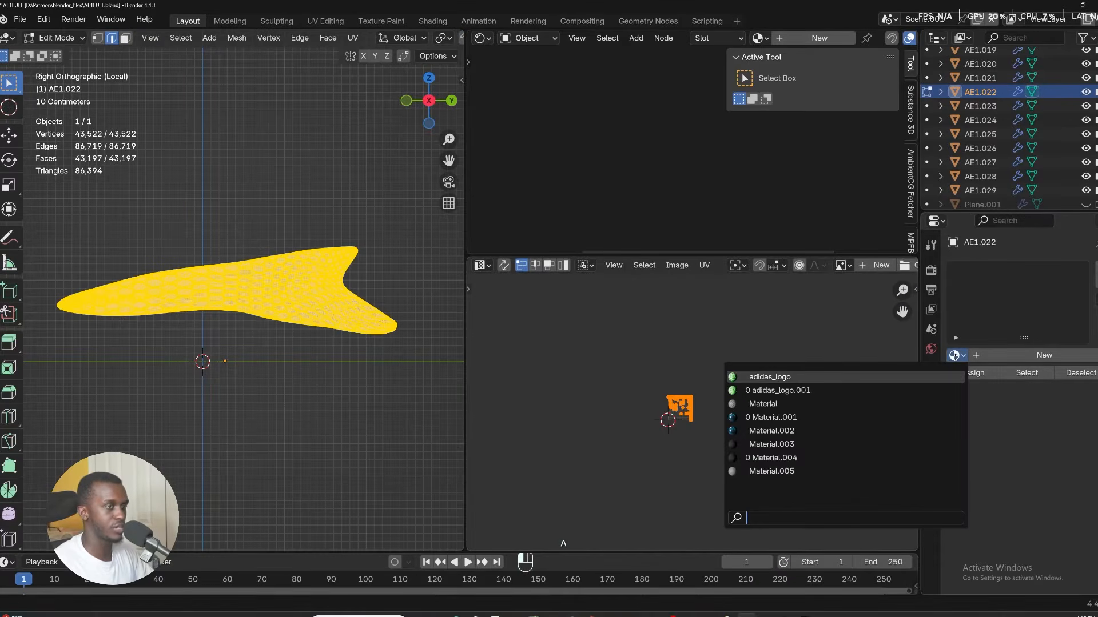
{"action": "left_click", "coordinate": [766, 472]}
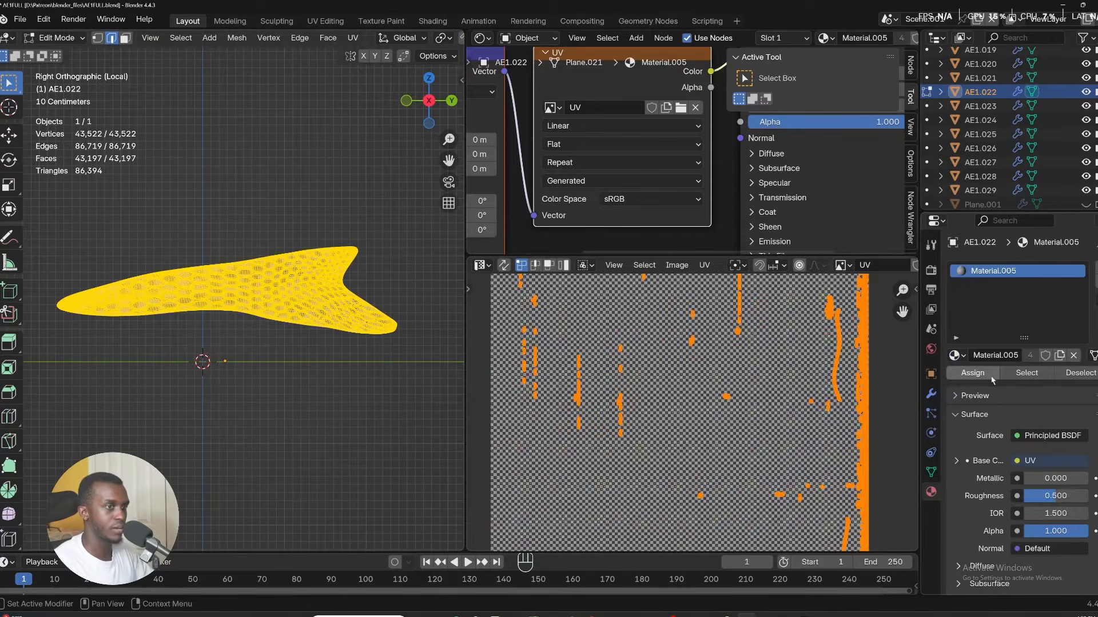
Unwrap the AE1.022 panel with Project from View.
{"action": "scroll", "coordinate": [696, 401], "scroll_direction": "down", "scroll_amount": 3}
{"action": "key", "text": "u"}
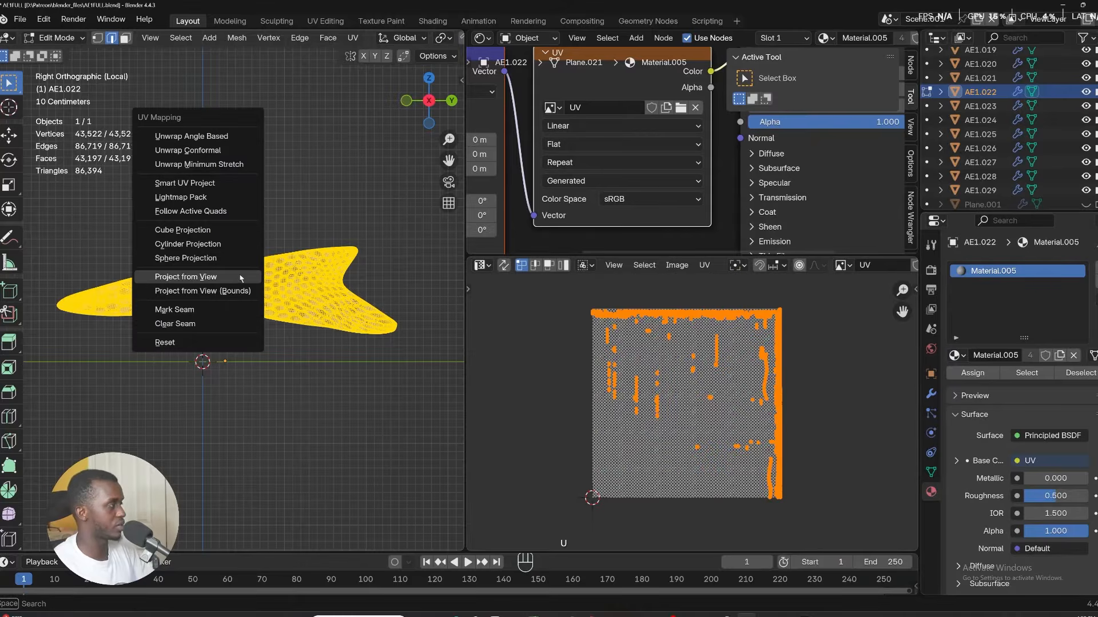
{"action": "left_click", "coordinate": [239, 275]}
{"action": "scroll", "coordinate": [763, 417], "scroll_direction": "up", "scroll_amount": 2}
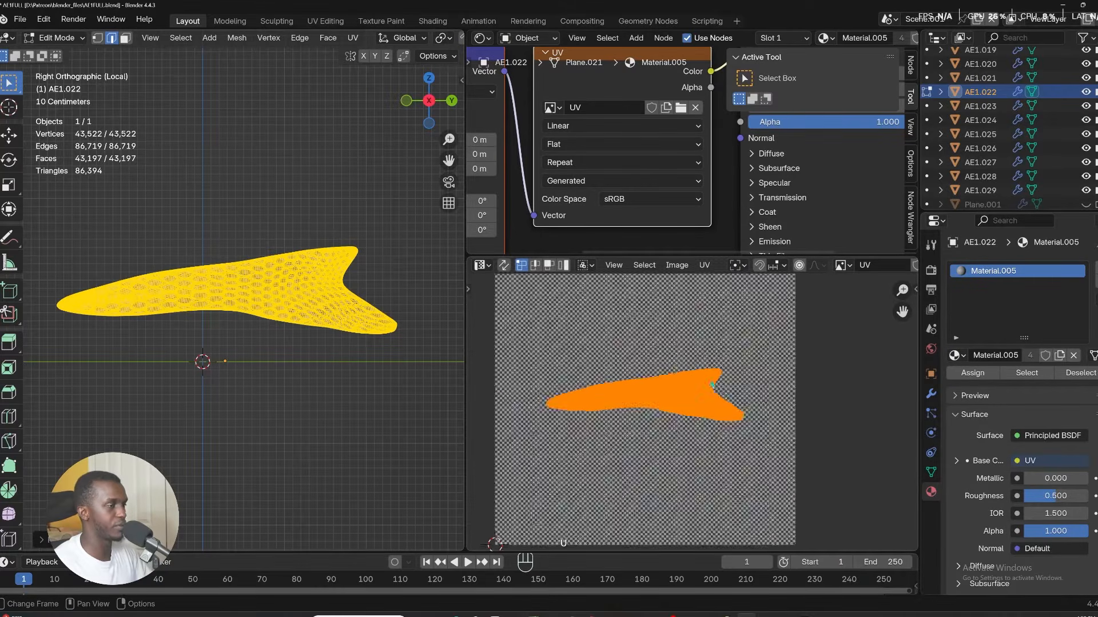
{"action": "scroll", "coordinate": [261, 382], "scroll_direction": "down", "scroll_amount": 3}
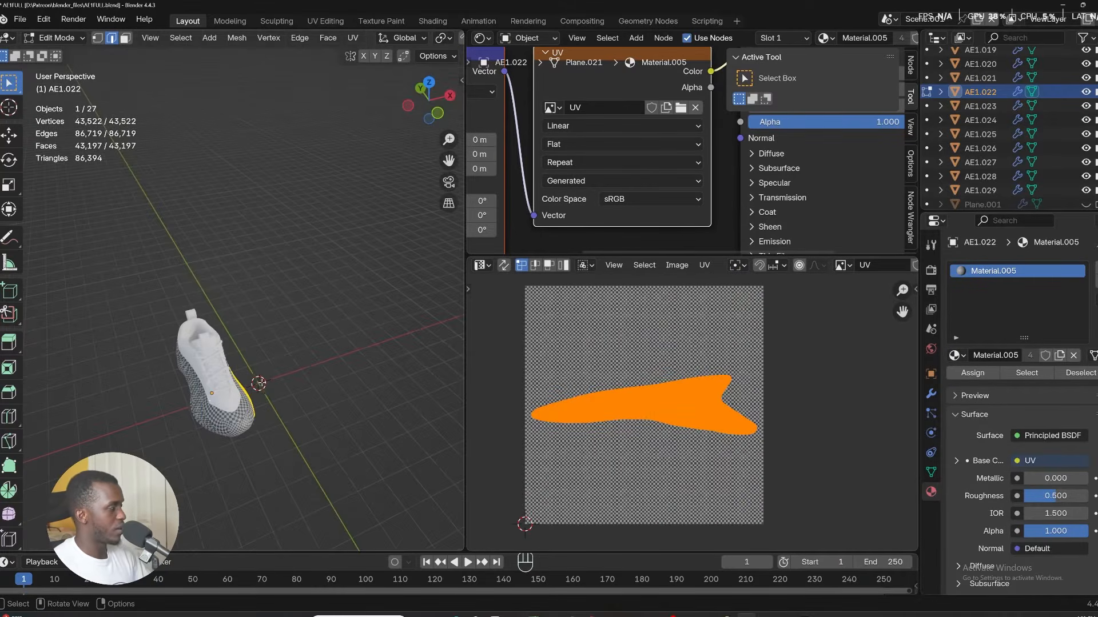
{"action": "scroll", "coordinate": [260, 382], "scroll_direction": "up", "scroll_amount": 3}
Isolate the shoe's inner lining part AE1.003 and select a shortest-path edge line down its back.
{"action": "key", "text": "Tab"}
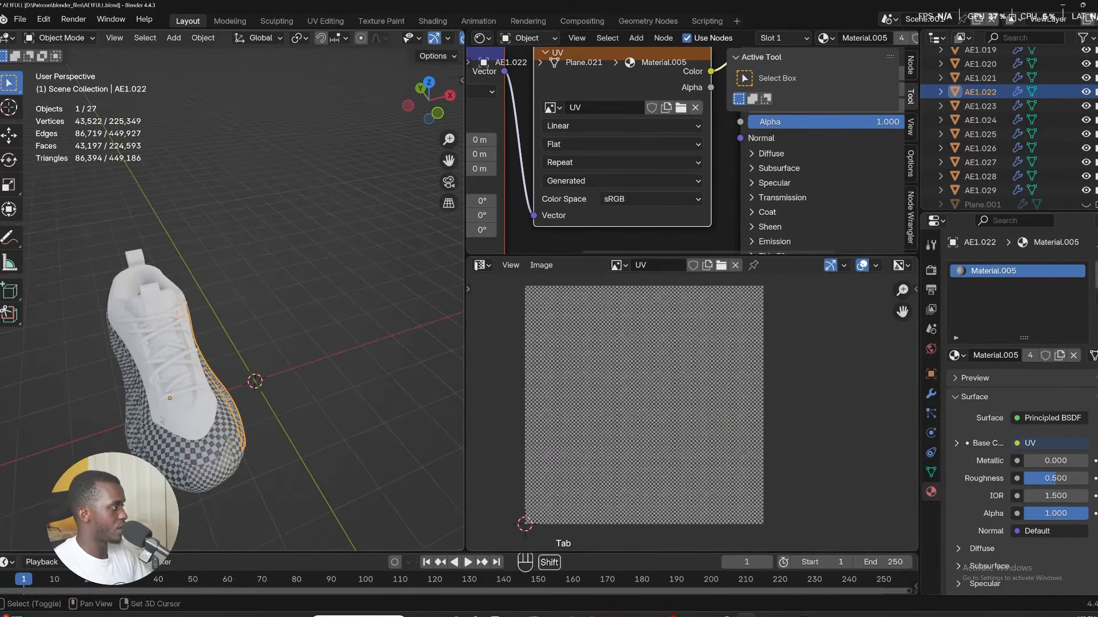
{"action": "scroll", "coordinate": [261, 382], "scroll_direction": "up", "scroll_amount": 3}
{"action": "middle_click_drag", "start_coordinate": [286, 366], "coordinate": [68, 343], "text": "shift"}
{"action": "left_click", "coordinate": [297, 368]}
{"action": "key", "text": "KP_Divide"}
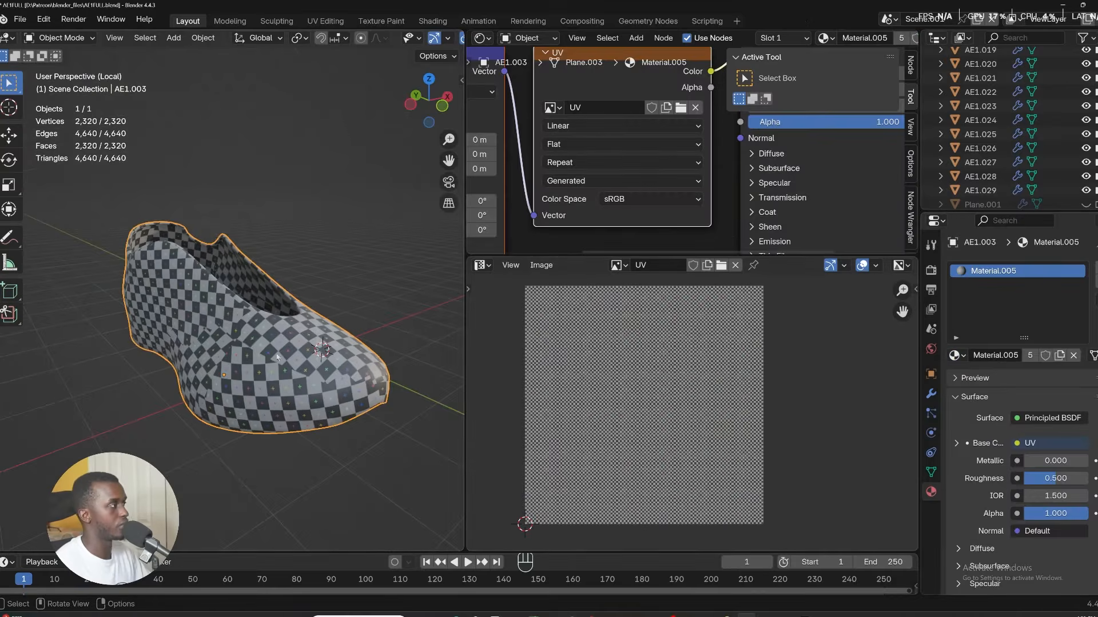
{"action": "middle_click_drag", "start_coordinate": [277, 357], "coordinate": [201, 426]}
{"action": "left_click", "coordinate": [318, 439], "text": "alt"}
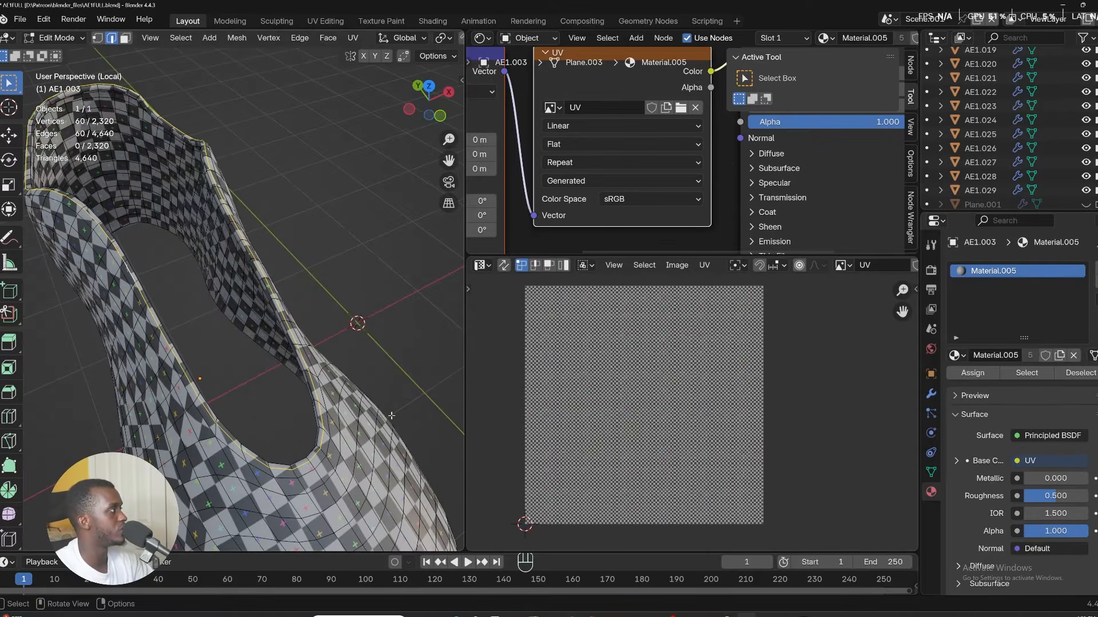
{"action": "middle_click_drag", "start_coordinate": [321, 437], "coordinate": [275, 395]}
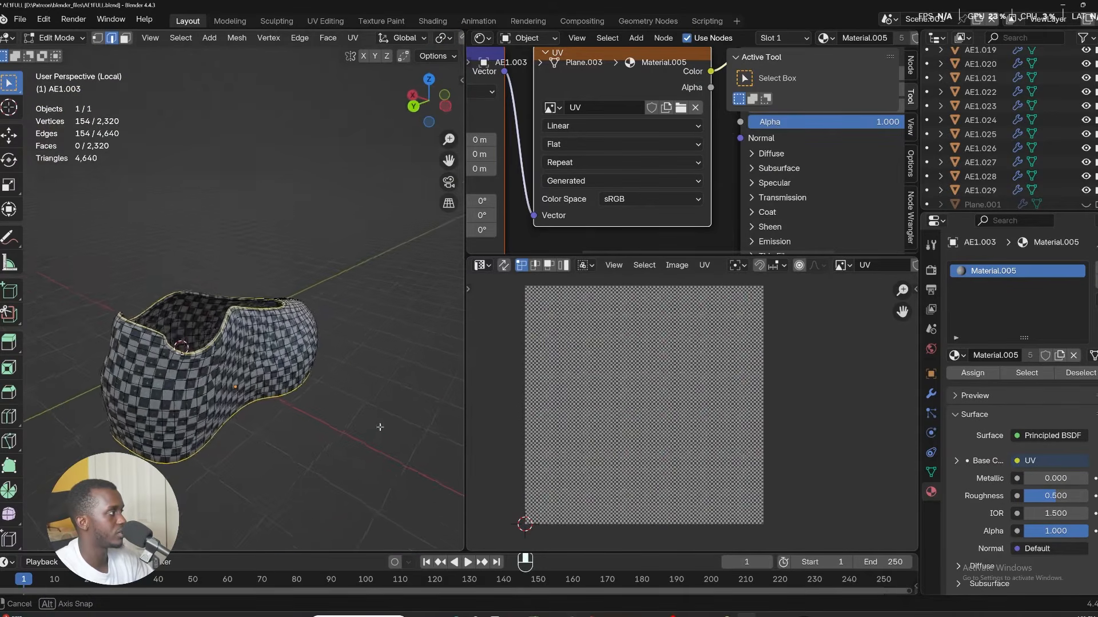
{"action": "middle_click_drag", "start_coordinate": [217, 372], "coordinate": [207, 366]}
{"action": "scroll", "coordinate": [208, 348], "scroll_direction": "up", "scroll_amount": 5}
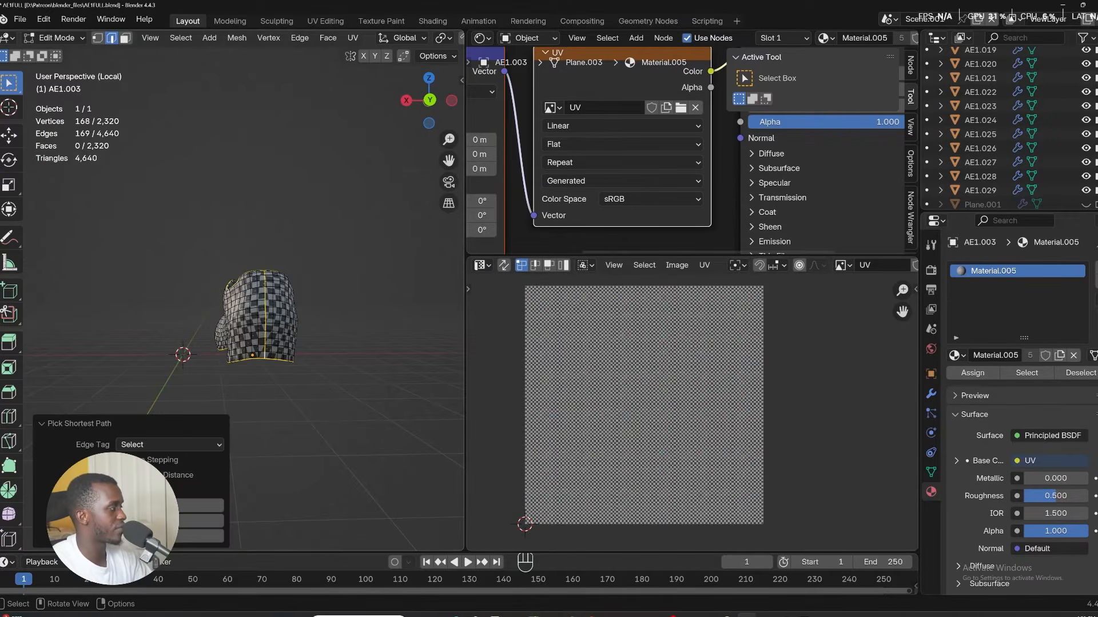
Try selecting a new edge path across the lining's top, then undo the selection.
{"action": "left_click", "coordinate": [58, 424]}
{"action": "scroll", "coordinate": [267, 281], "scroll_direction": "up", "scroll_amount": 5}
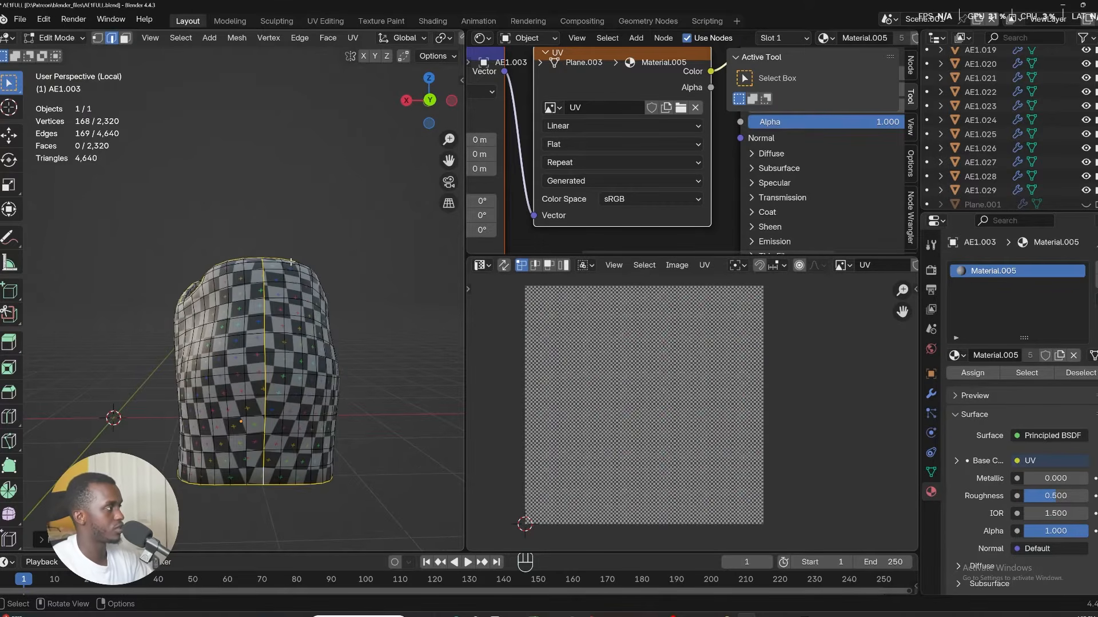
{"action": "left_click", "coordinate": [232, 286]}
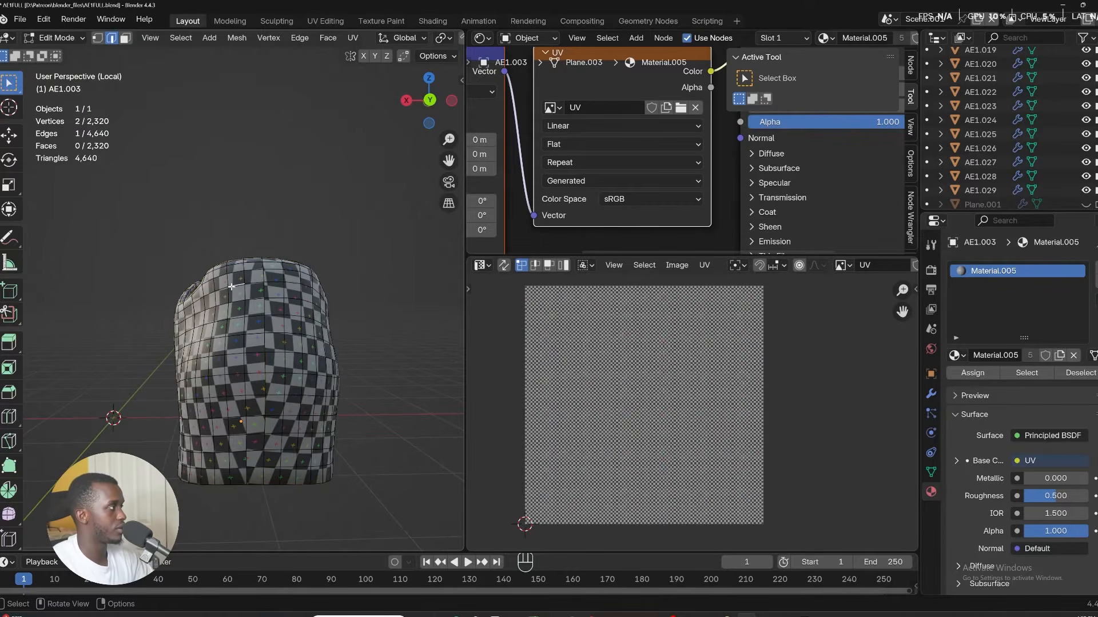
{"action": "left_click", "coordinate": [315, 297], "text": "ctrl"}
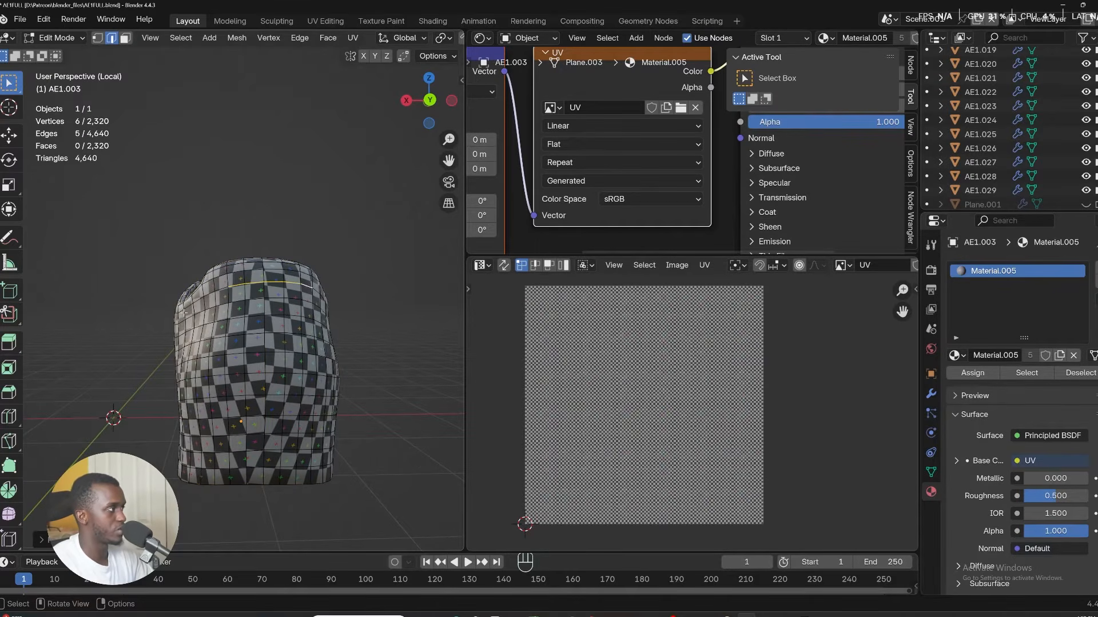
{"action": "key", "text": "ctrl+z"}
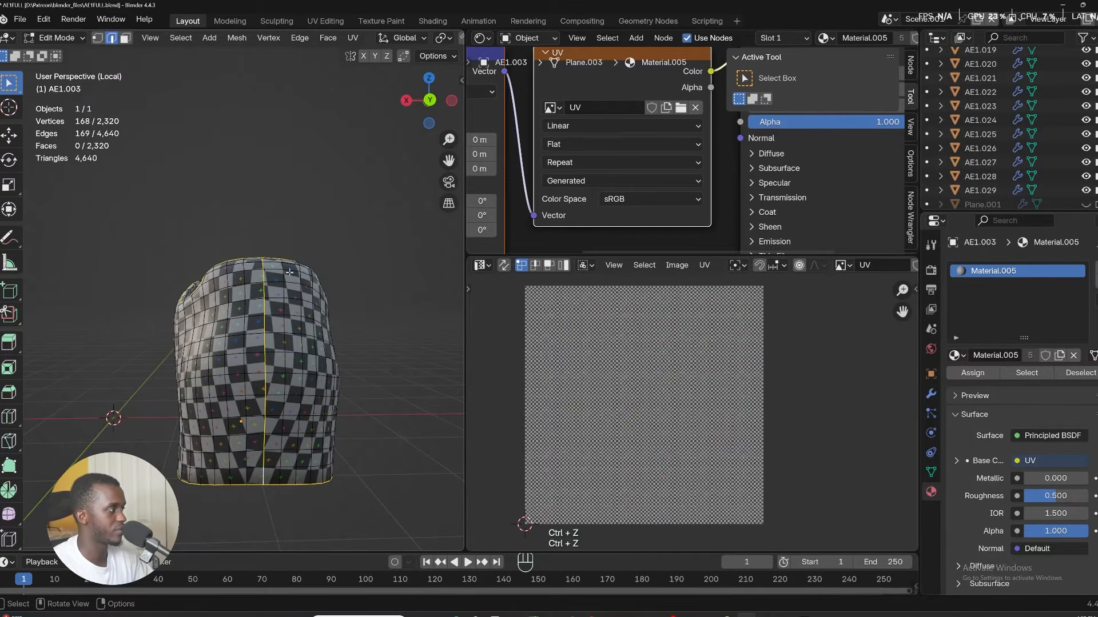
Extend the edge selection on the lining AE1.003 and mark the selected edges as a seam.
{"action": "middle_click_drag", "start_coordinate": [288, 272], "coordinate": [256, 312]}
{"action": "key", "text": "u"}
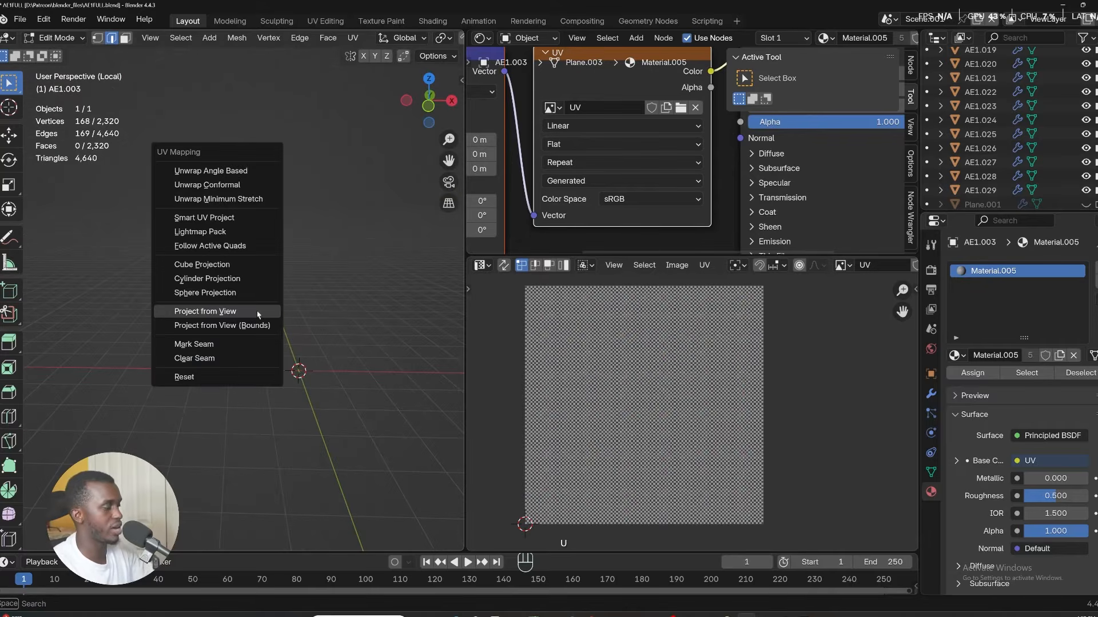
{"action": "left_click", "coordinate": [242, 345]}
Select all of the lining and unwrap it with Minimum Stretch.
{"action": "key", "text": "a"}
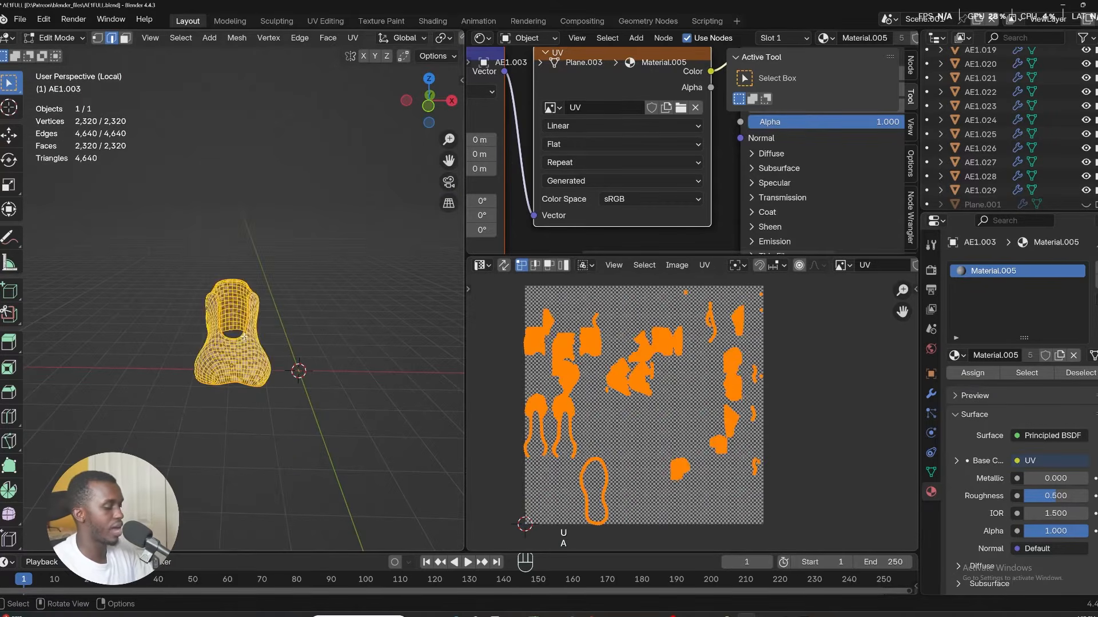
{"action": "key", "text": "u"}
{"action": "left_click", "coordinate": [183, 163]}
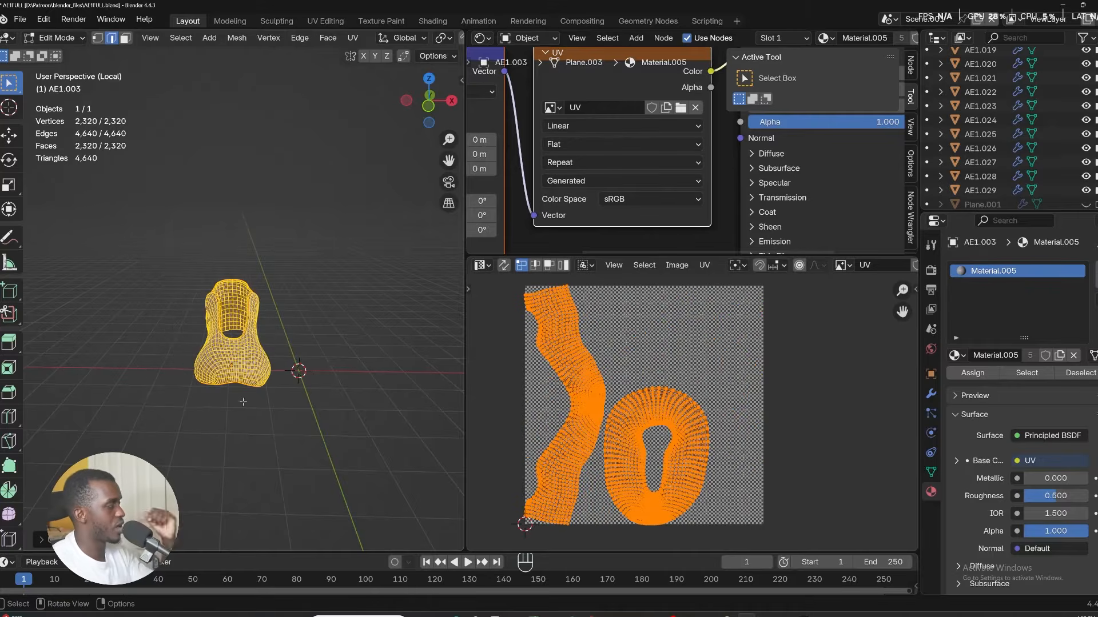
{"action": "left_click", "coordinate": [58, 540]}
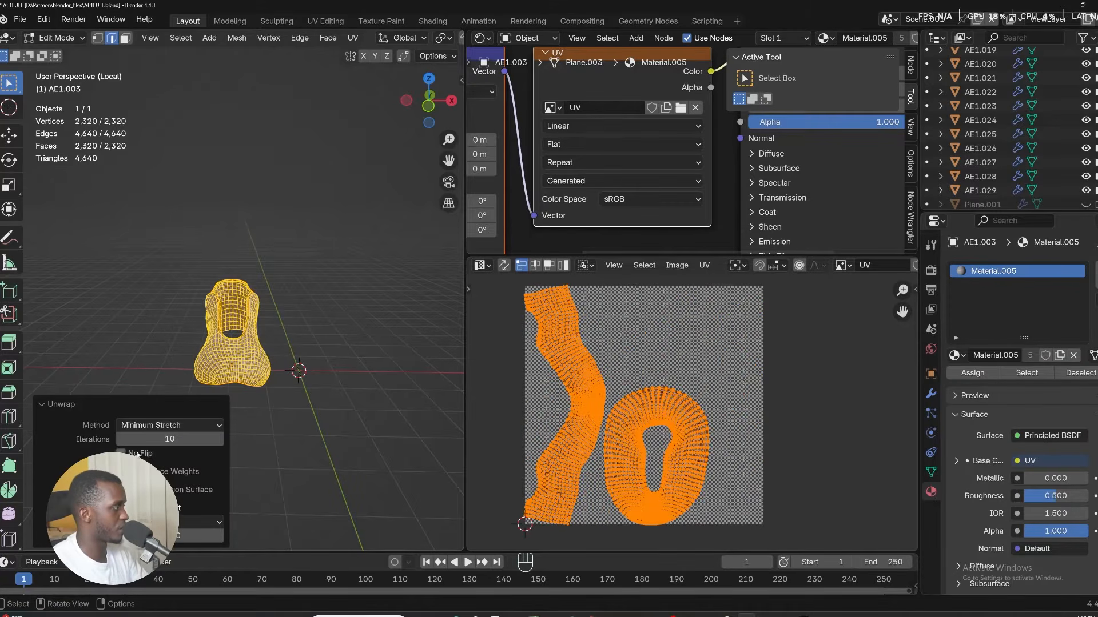
Raise the unwrap's iterations step by step and set them to 50.
{"action": "left_click", "coordinate": [220, 440]}
{"action": "left_click", "coordinate": [220, 440]}
{"action": "left_click", "coordinate": [221, 440]}
{"action": "left_click", "coordinate": [221, 440]}
{"action": "left_click", "coordinate": [220, 440]}
{"action": "left_click", "coordinate": [221, 440]}
{"action": "left_click", "coordinate": [220, 440]}
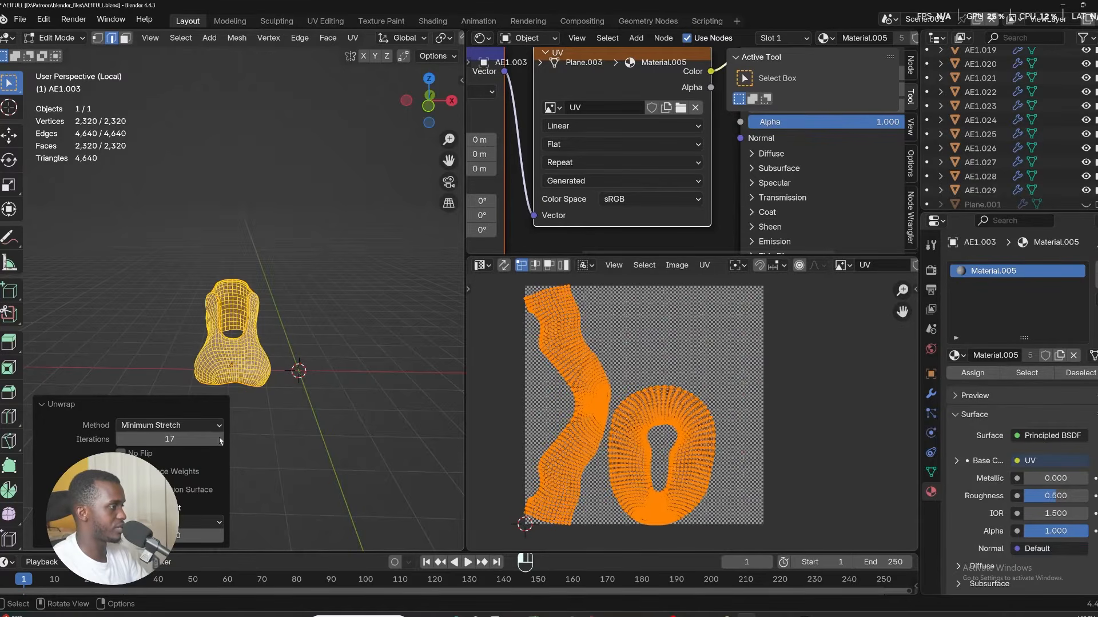
{"action": "left_click", "coordinate": [220, 441]}
{"action": "left_click", "coordinate": [220, 440]}
{"action": "left_click", "coordinate": [220, 440]}
{"action": "left_click", "coordinate": [220, 441]}
{"action": "left_click", "coordinate": [220, 441]}
{"action": "left_click", "coordinate": [220, 441]}
{"action": "left_click", "coordinate": [220, 441]}
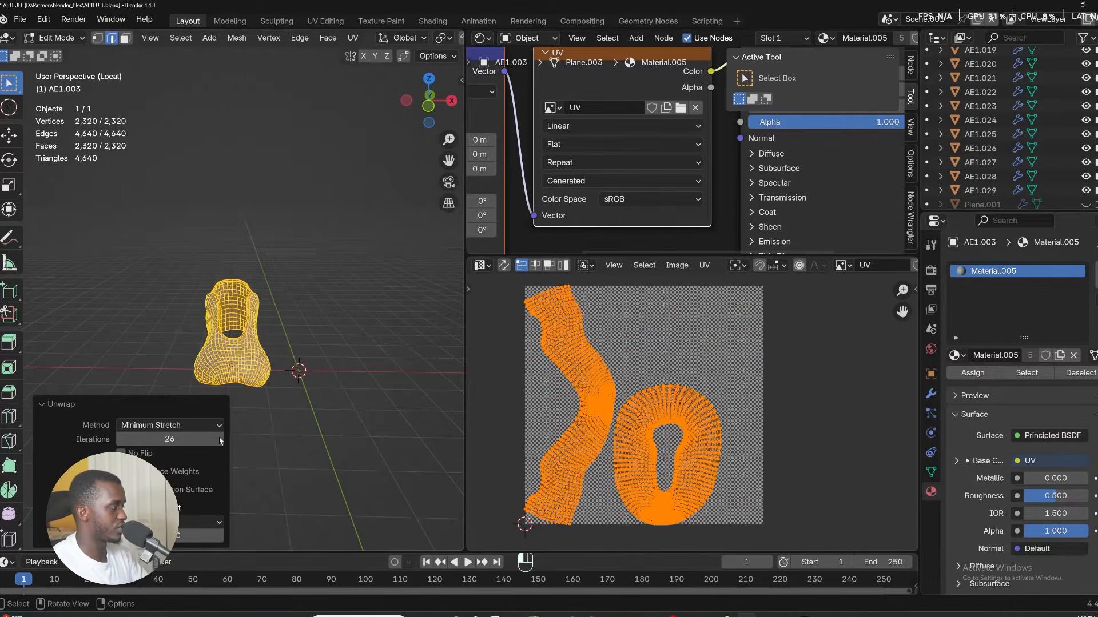
{"action": "left_click", "coordinate": [220, 441]}
{"action": "left_click", "coordinate": [220, 441]}
{"action": "left_click", "coordinate": [220, 441]}
{"action": "left_click", "coordinate": [220, 441]}
{"action": "left_click", "coordinate": [204, 438]}
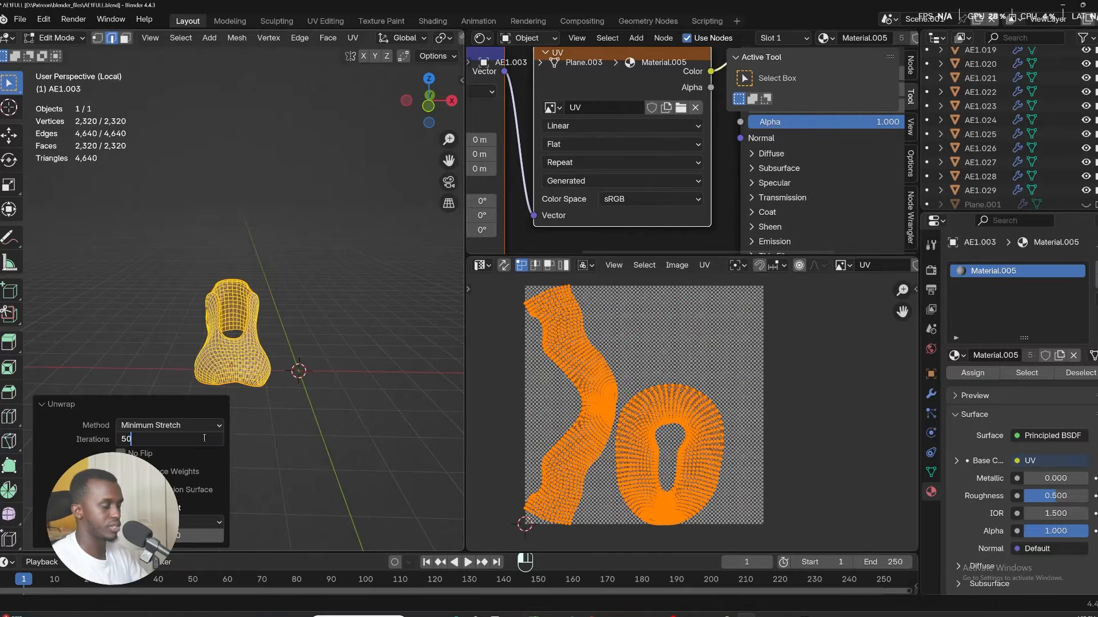
{"action": "type", "text": "50"}
{"action": "key", "text": "Return"}
Try unwrap iteration values of 100, 200 and 1 while zooming into the UV layout.
{"action": "left_click", "coordinate": [163, 441]}
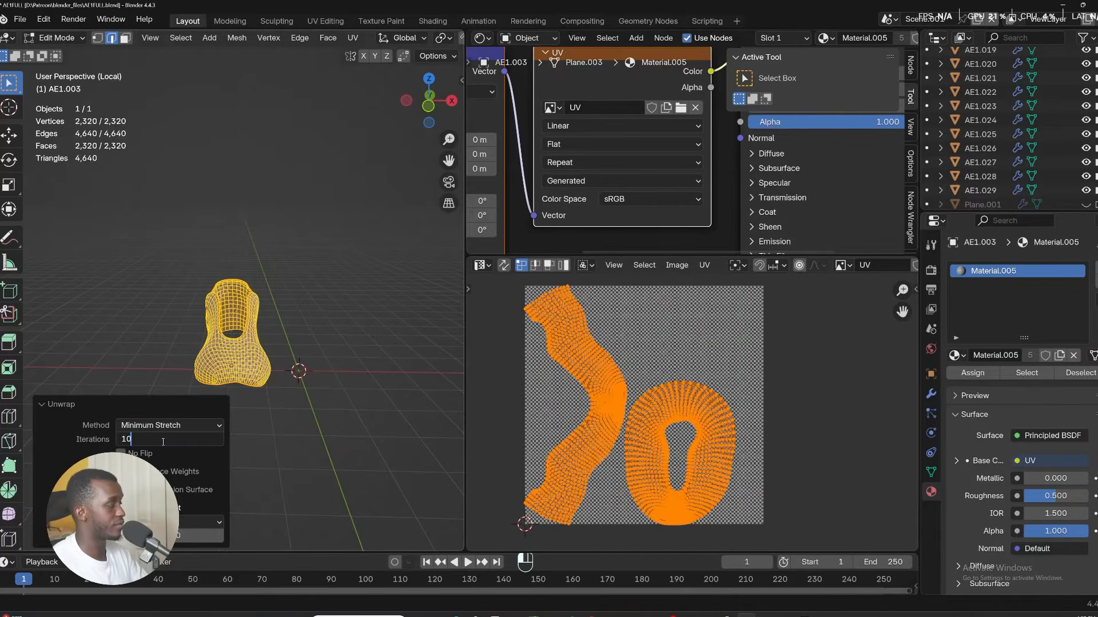
{"action": "type", "text": "100"}
{"action": "key", "text": "Return"}
{"action": "left_click", "coordinate": [173, 440]}
{"action": "type", "text": "200"}
{"action": "key", "text": "Return"}
{"action": "scroll", "coordinate": [182, 329], "scroll_direction": "up", "scroll_amount": 2}
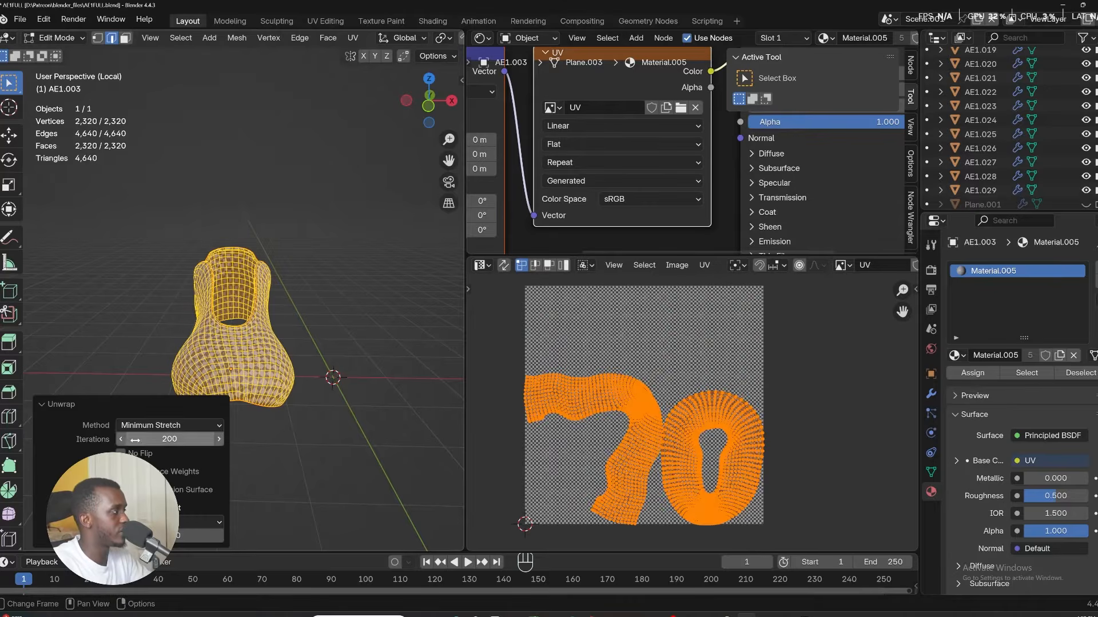
{"action": "left_click", "coordinate": [165, 440]}
{"action": "type", "text": "1"}
{"action": "key", "text": "Return"}
{"action": "scroll", "coordinate": [737, 407], "scroll_direction": "up", "scroll_amount": 1}
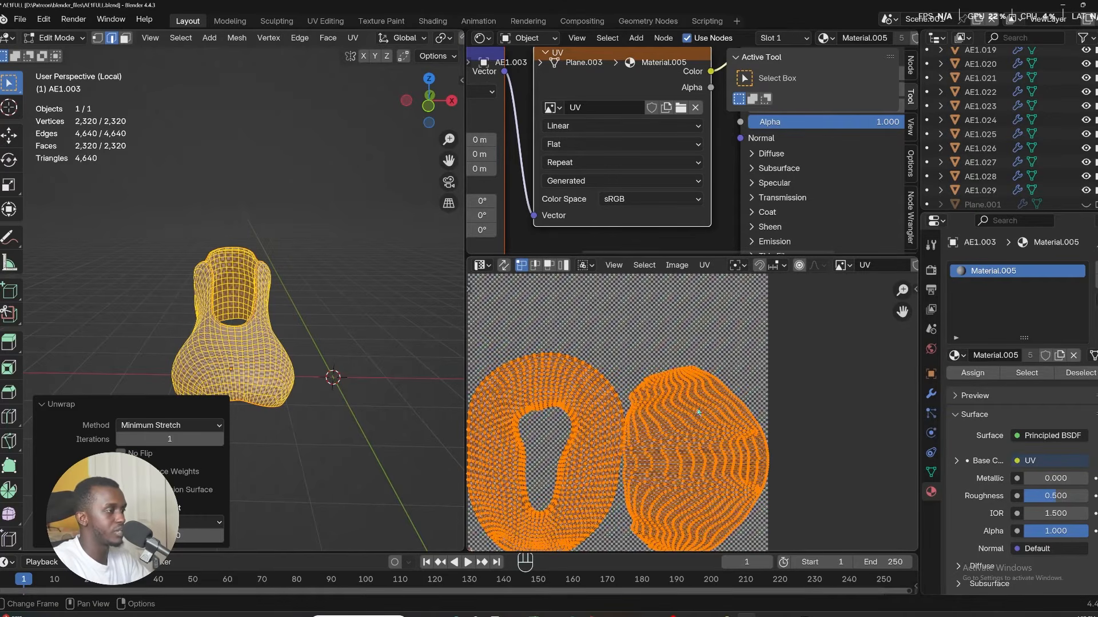
{"action": "left_click", "coordinate": [189, 440]}
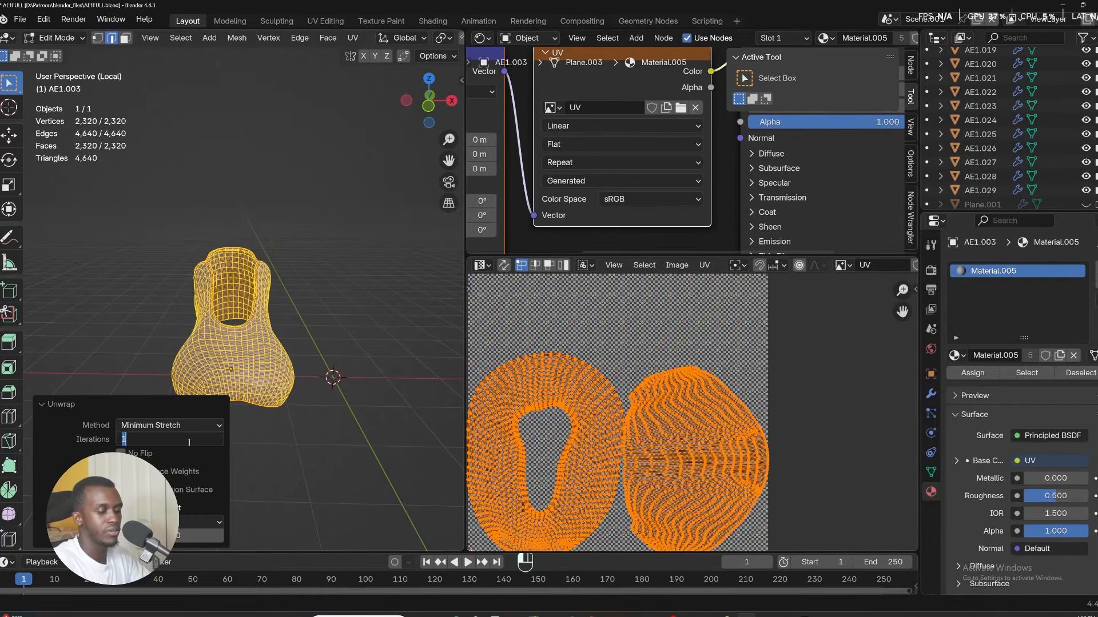
{"action": "key", "text": "Return"}
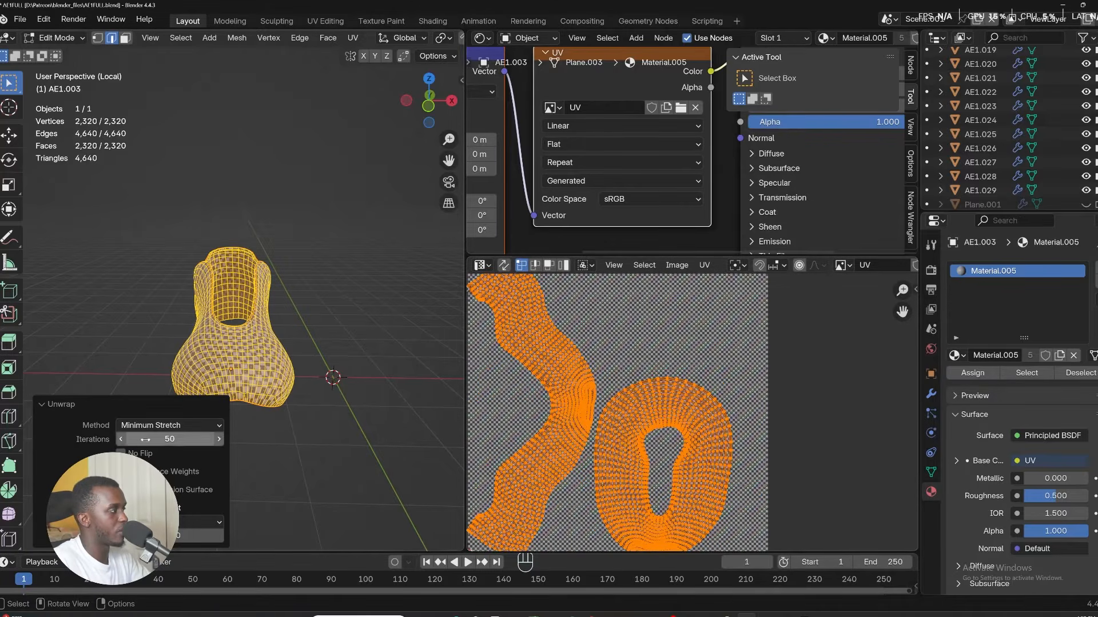
Reselect the Minimum Stretch method and set the unwrap iterations to 200.
{"action": "left_click", "coordinate": [158, 426]}
{"action": "left_click", "coordinate": [165, 471]}
{"action": "left_click", "coordinate": [159, 438]}
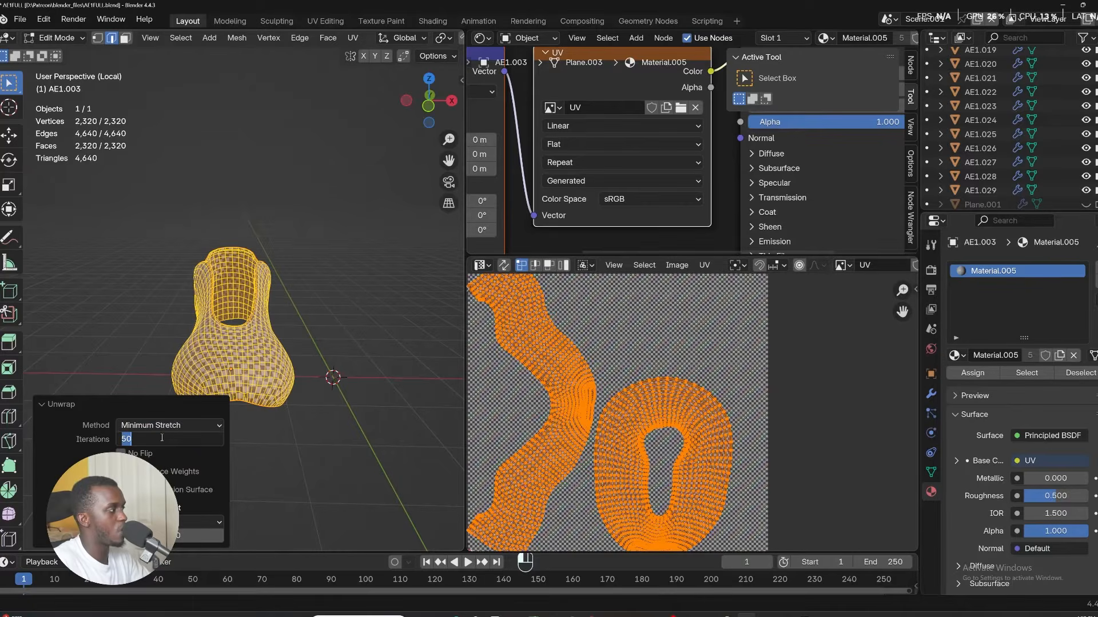
{"action": "type", "text": "200"}
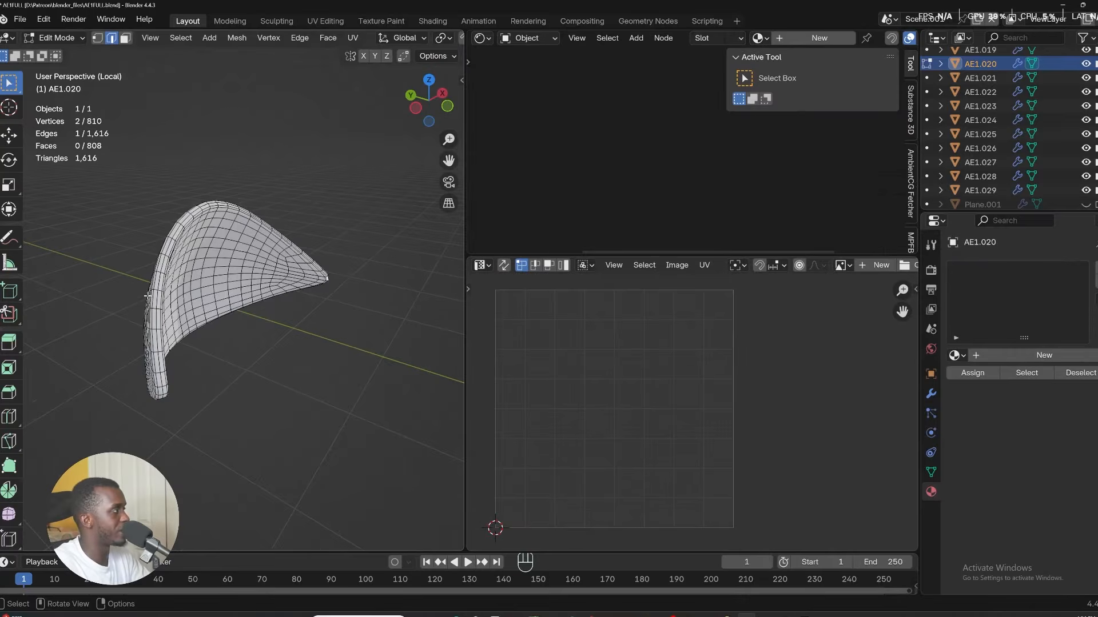
Switch to the side panel AE1.020 and mark its selected edge path as a seam.
{"action": "scroll", "coordinate": [148, 295], "scroll_direction": "up", "scroll_amount": 3}
{"action": "left_click", "coordinate": [171, 308], "text": "alt"}
{"action": "scroll", "coordinate": [171, 308], "scroll_direction": "down", "scroll_amount": 3}
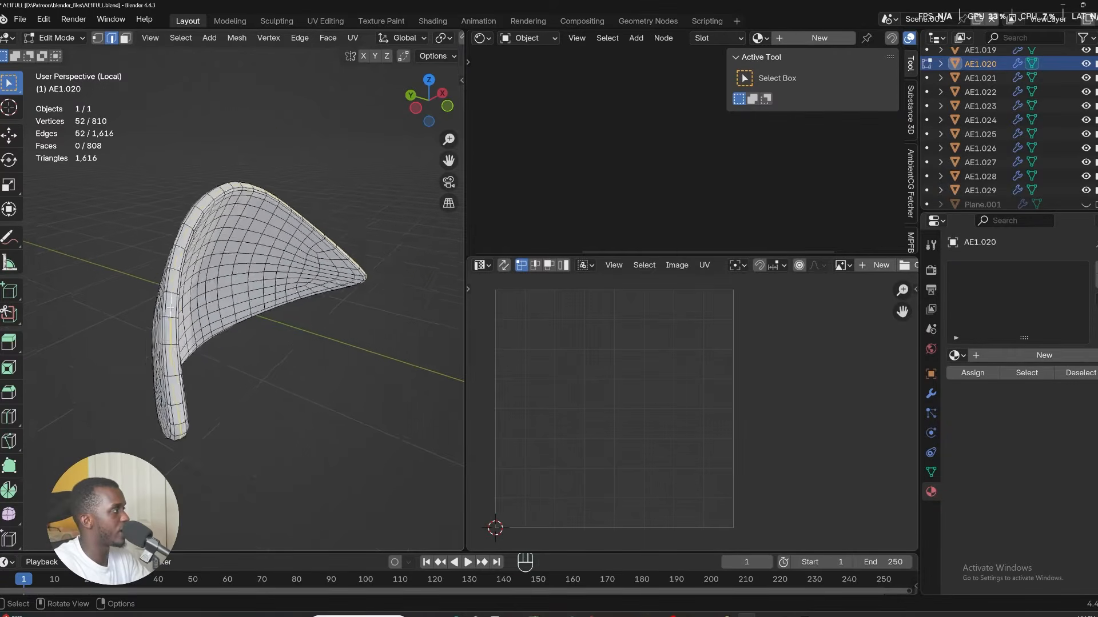
{"action": "key", "text": "u"}
{"action": "left_click", "coordinate": [172, 311]}
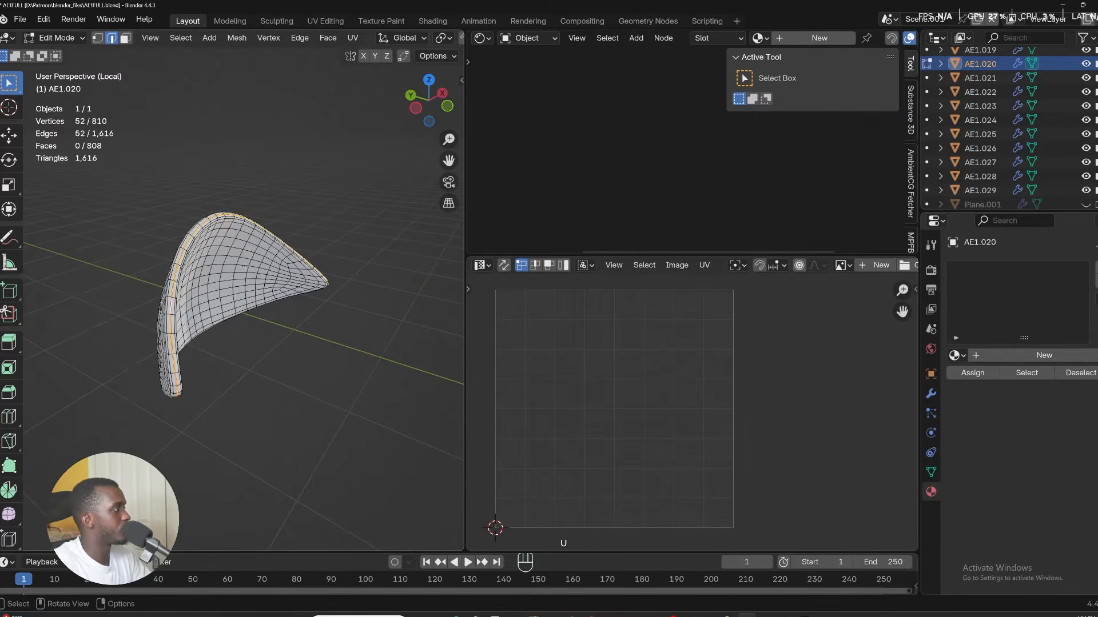
Select all of the AE1.020 panel and unwrap it with Minimum Stretch.
{"action": "key", "text": "a"}
{"action": "key", "text": "u"}
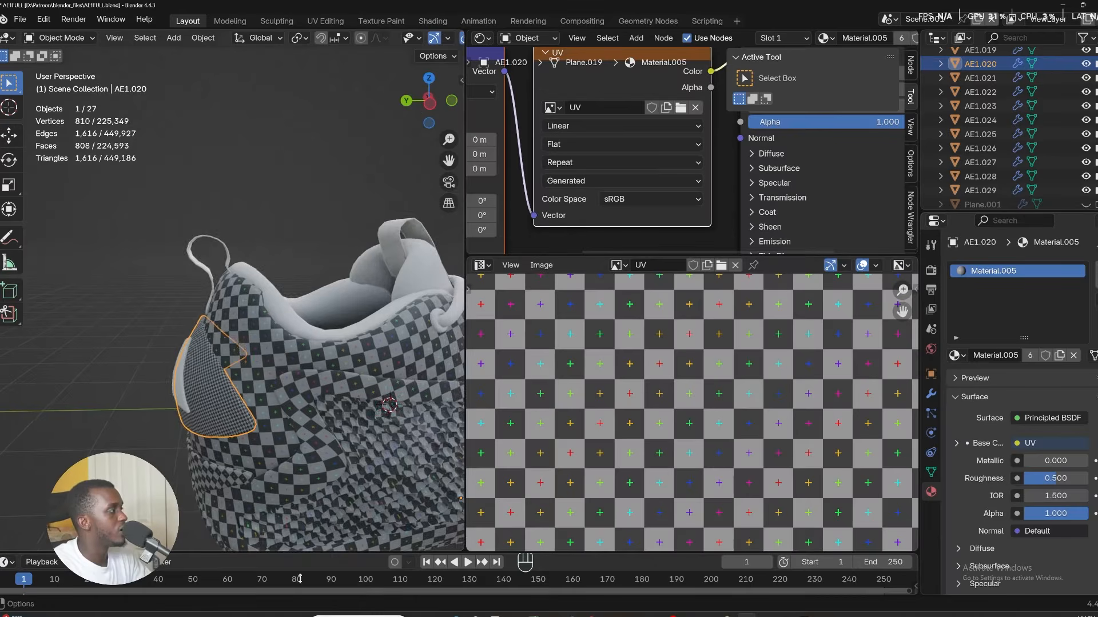
{"action": "middle_click_drag", "start_coordinate": [303, 343], "coordinate": [341, 358]}
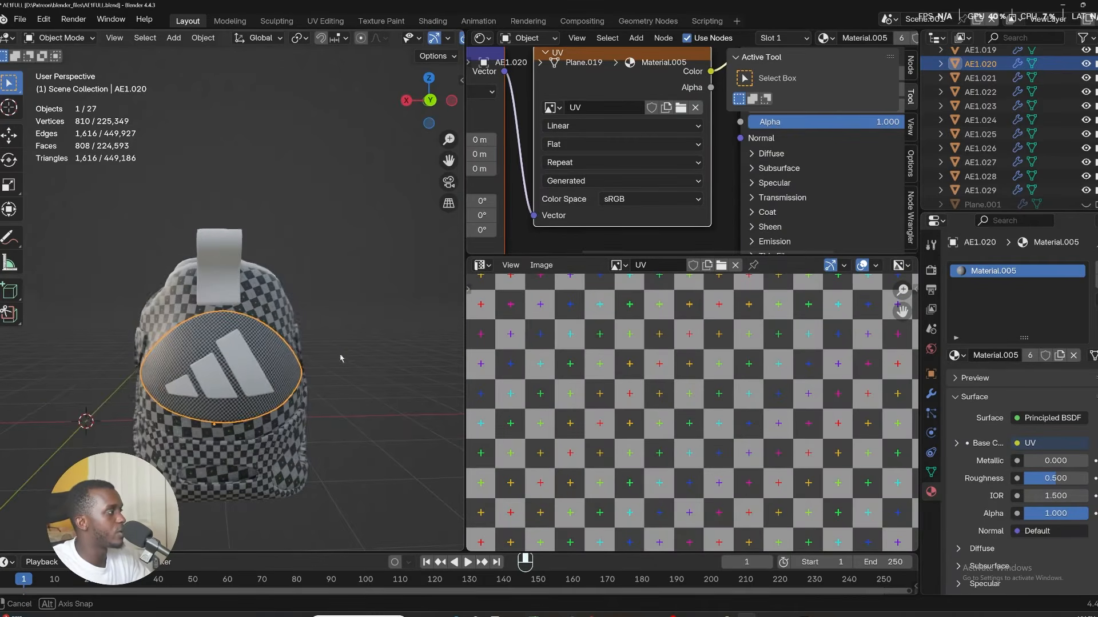
Inspect the panel's checker texture up close and undo the last change.
{"action": "scroll", "coordinate": [340, 359], "scroll_direction": "up", "scroll_amount": 5}
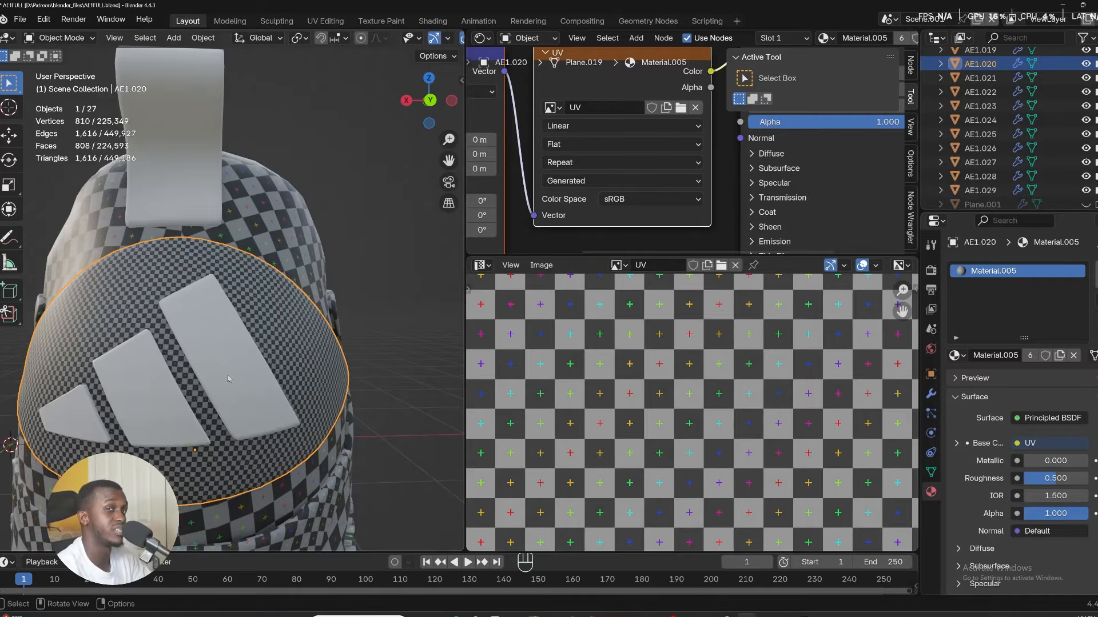
{"action": "scroll", "coordinate": [223, 335], "scroll_direction": "down", "scroll_amount": 5}
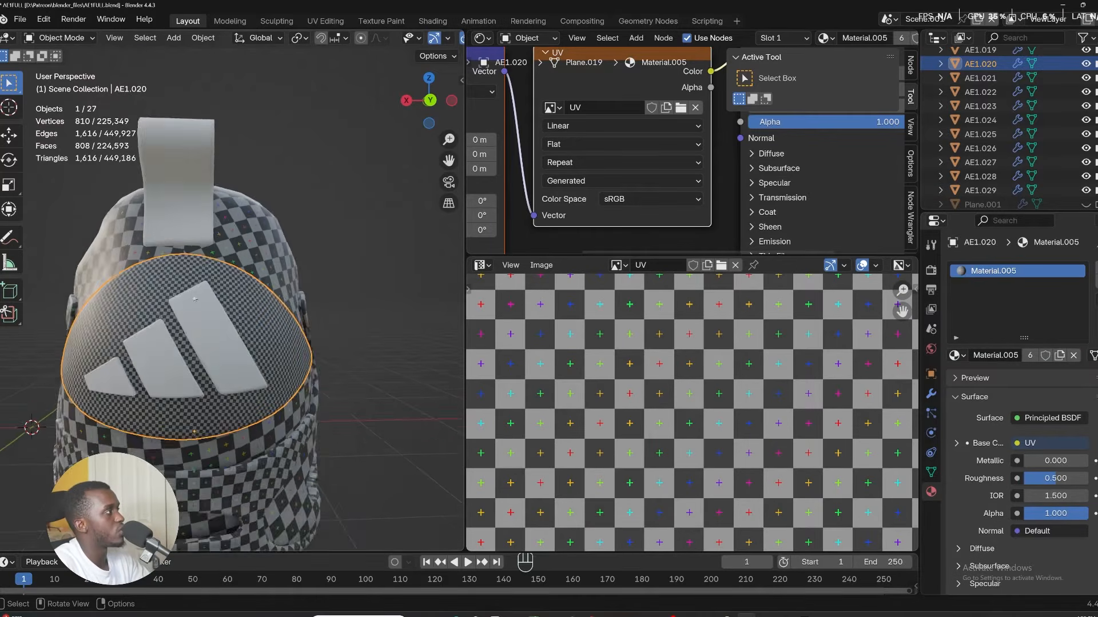
{"action": "key", "text": "ctrl+z"}
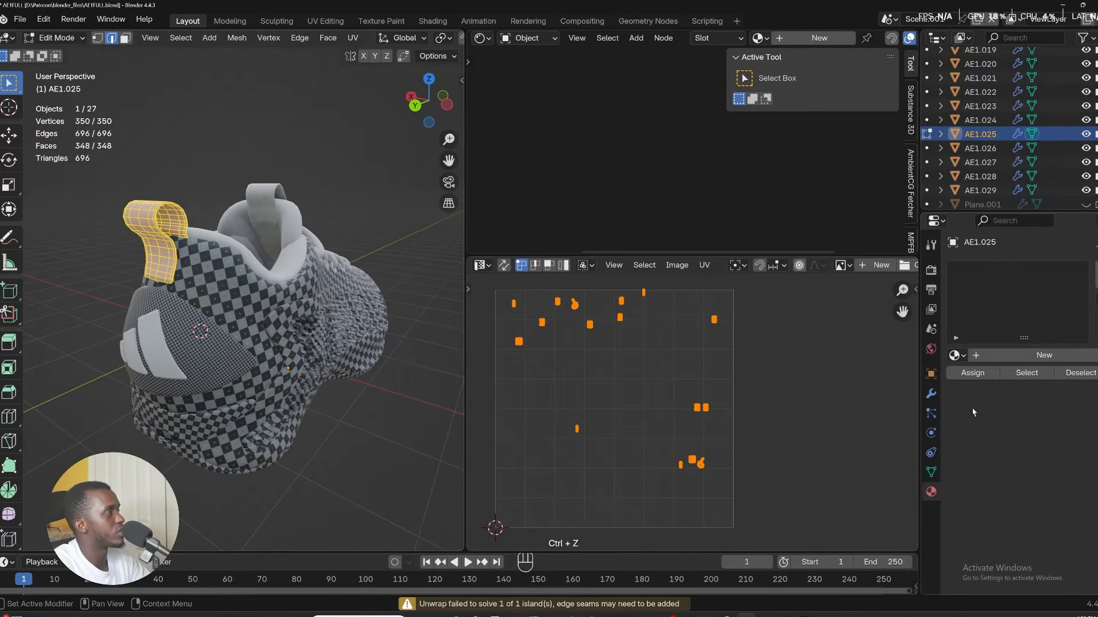
Assign Material.005 to the heel pull tab AE1.025.
{"action": "left_click", "coordinate": [953, 355]}
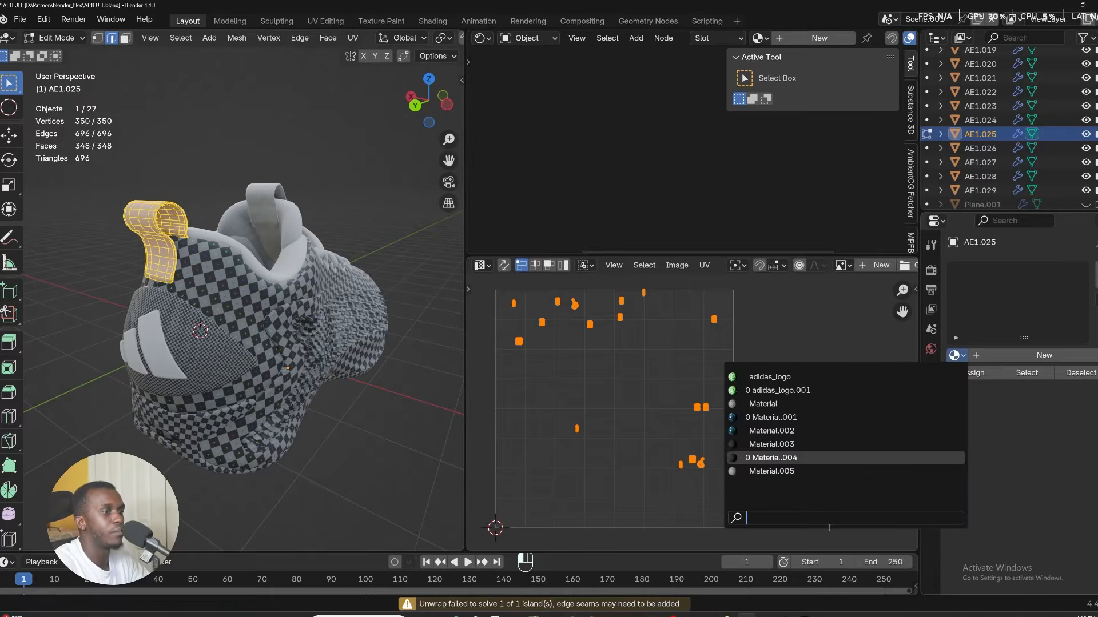
{"action": "left_click", "coordinate": [800, 472]}
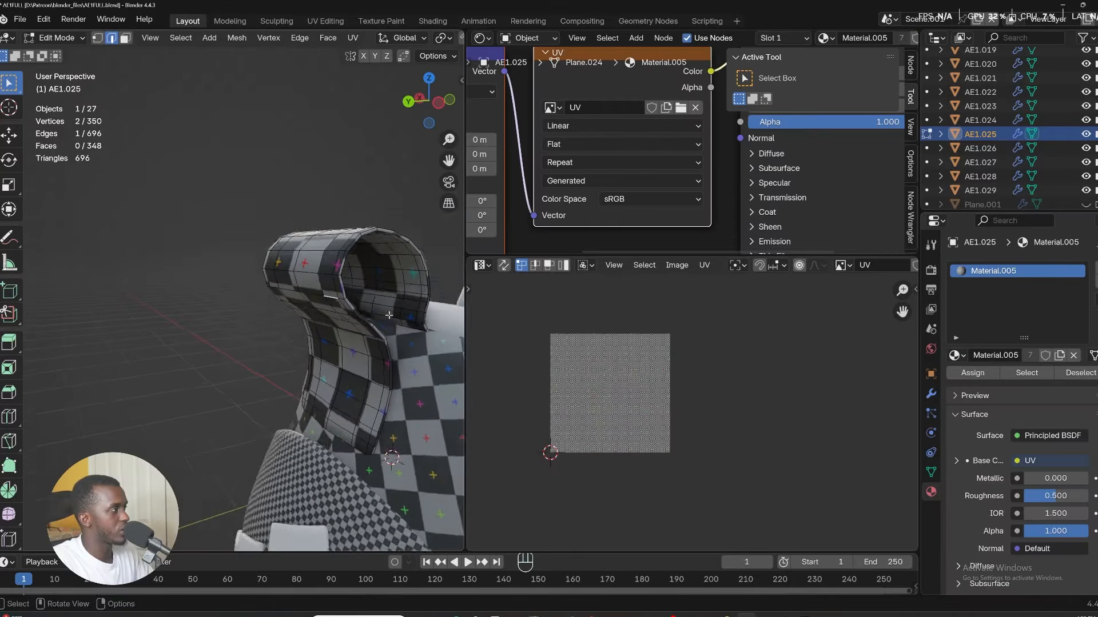
Isolate the pull tab, select an edge path along its inner edge and mark it as a seam.
{"action": "scroll", "coordinate": [387, 315], "scroll_direction": "up", "scroll_amount": 4}
{"action": "left_click", "coordinate": [299, 253], "text": "alt"}
{"action": "scroll", "coordinate": [297, 253], "scroll_direction": "down", "scroll_amount": 5}
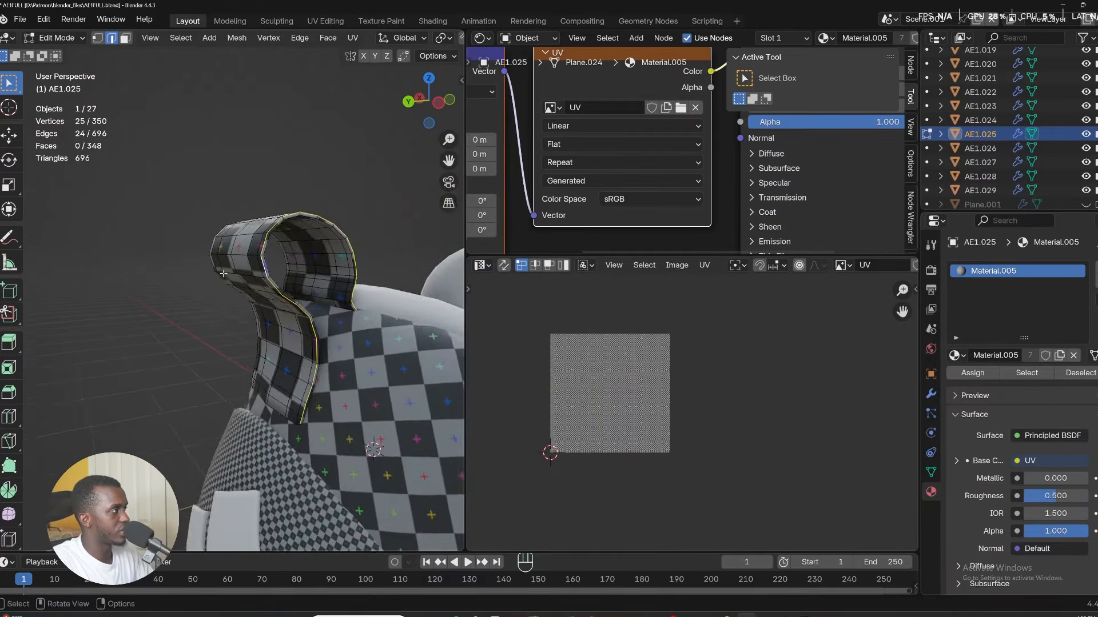
{"action": "middle_click_drag", "start_coordinate": [295, 255], "coordinate": [415, 246]}
{"action": "left_click", "coordinate": [291, 259], "text": "alt+shift"}
{"action": "middle_click_drag", "start_coordinate": [291, 261], "coordinate": [166, 486]}
{"action": "key", "text": "KP_Divide"}
{"action": "left_click", "coordinate": [350, 381], "text": "alt+shift"}
{"action": "scroll", "coordinate": [351, 382], "scroll_direction": "down", "scroll_amount": 4}
{"action": "scroll", "coordinate": [278, 343], "scroll_direction": "up", "scroll_amount": 4}
{"action": "left_click", "coordinate": [277, 317], "text": "alt+shift"}
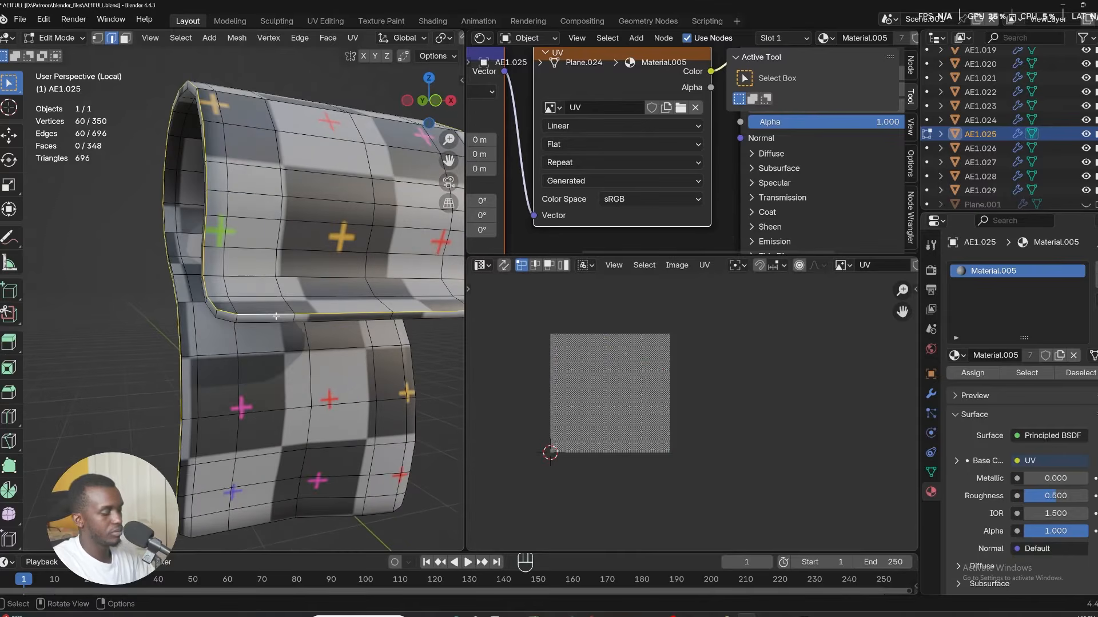
{"action": "key", "text": "u"}
{"action": "left_click", "coordinate": [219, 461]}
Select the whole pull tab, unwrap it and leave the isolated view.
{"action": "key", "text": "a"}
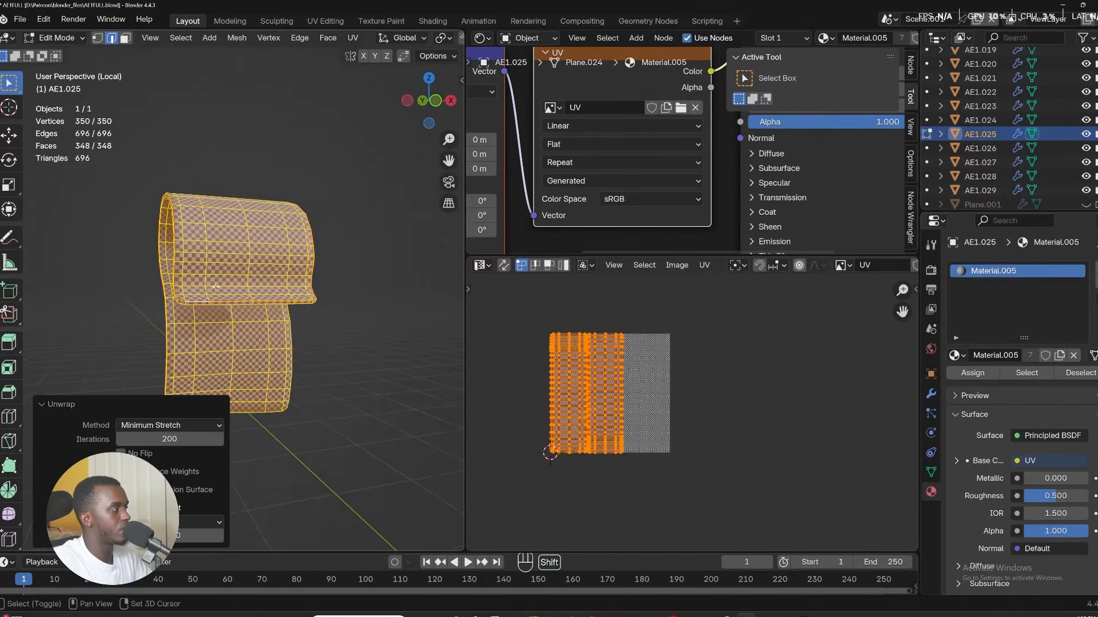
{"action": "middle_click_drag", "start_coordinate": [197, 259], "coordinate": [337, 408]}
{"action": "key", "text": "Tab"}
{"action": "key", "text": "KP_Divide"}
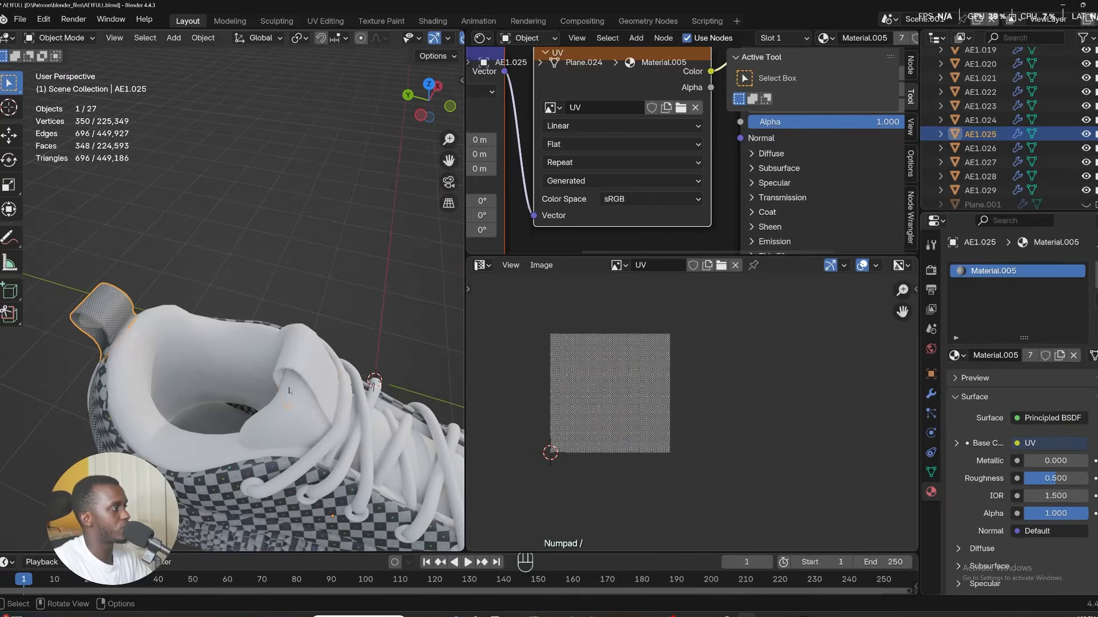
Isolate the tongue label AE1.024 in Edit Mode, select an edge loop across it and mark it as a seam.
{"action": "left_click", "coordinate": [334, 372]}
{"action": "left_click", "coordinate": [334, 372]}
{"action": "key", "text": "Tab"}
{"action": "left_click", "coordinate": [396, 382]}
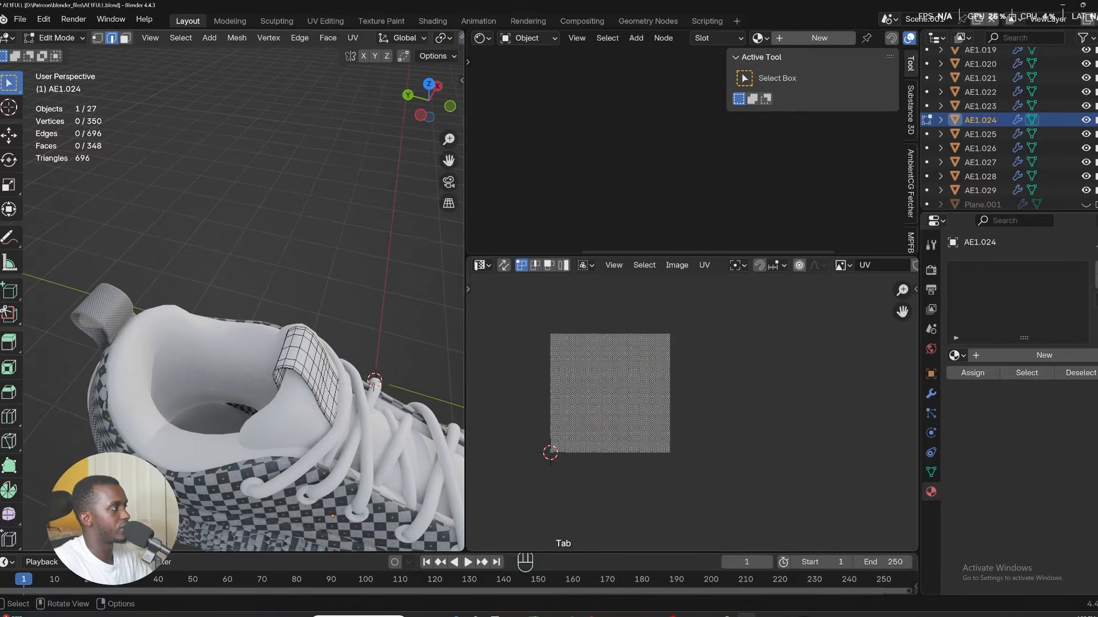
{"action": "key", "text": "KP_Divide"}
{"action": "scroll", "coordinate": [148, 234], "scroll_direction": "up", "scroll_amount": 4}
{"action": "middle_click_drag", "start_coordinate": [206, 292], "coordinate": [400, 252]}
{"action": "left_click", "coordinate": [168, 241], "text": "alt"}
{"action": "scroll", "coordinate": [167, 240], "scroll_direction": "down", "scroll_amount": 5}
{"action": "left_click", "coordinate": [241, 248], "text": "alt+shift"}
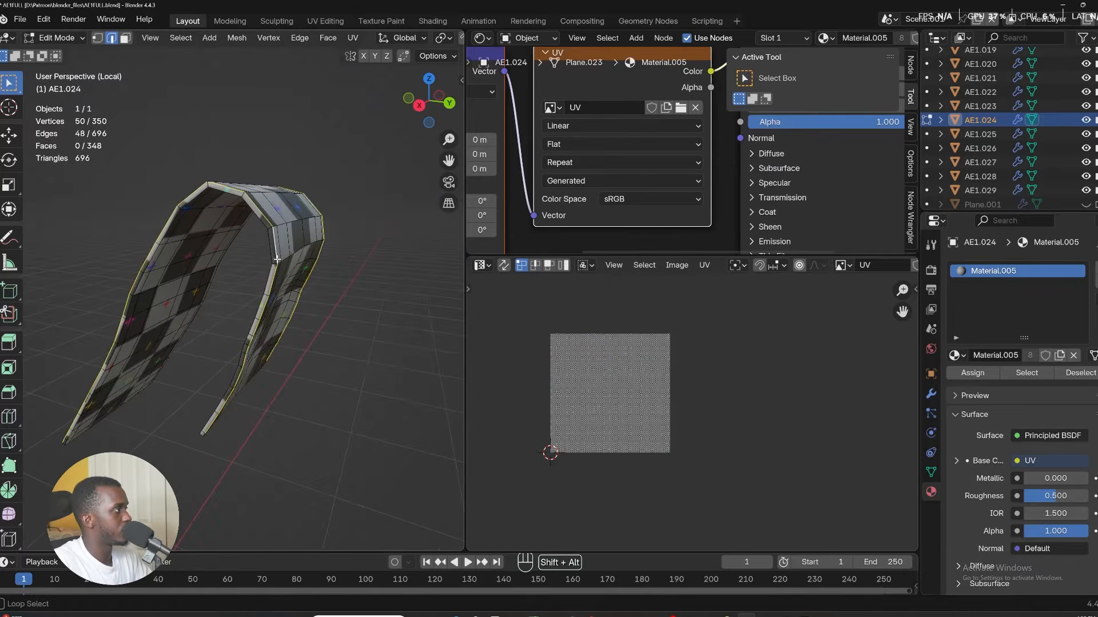
{"action": "scroll", "coordinate": [277, 375], "scroll_direction": "down", "scroll_amount": 4}
{"action": "middle_click_drag", "start_coordinate": [277, 375], "coordinate": [400, 360]}
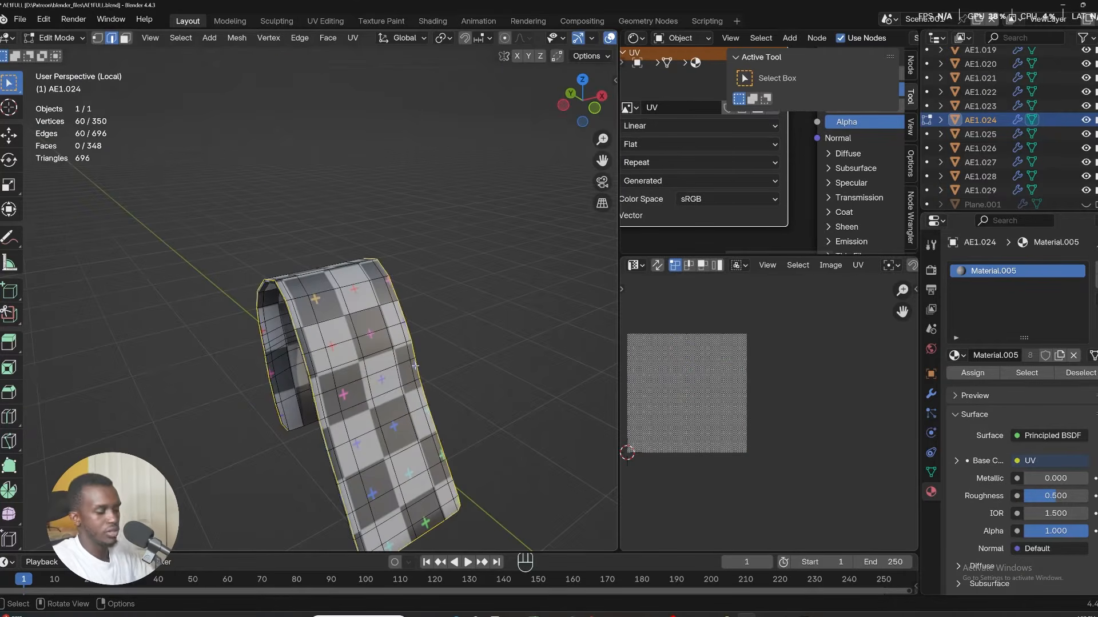
{"action": "key", "text": "i"}
{"action": "key", "text": "Escape"}
{"action": "key", "text": "u"}
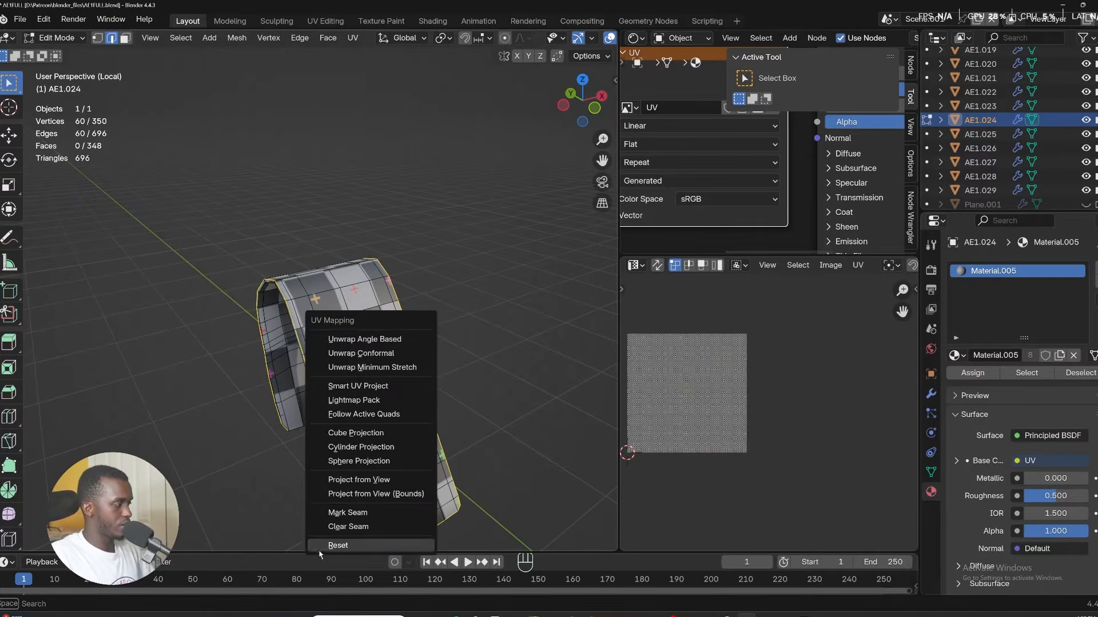
{"action": "left_click", "coordinate": [357, 511]}
Select all of the tongue label, unwrap it with Minimum Stretch and exit the isolated view.
{"action": "key", "text": "a"}
{"action": "key", "text": "u"}
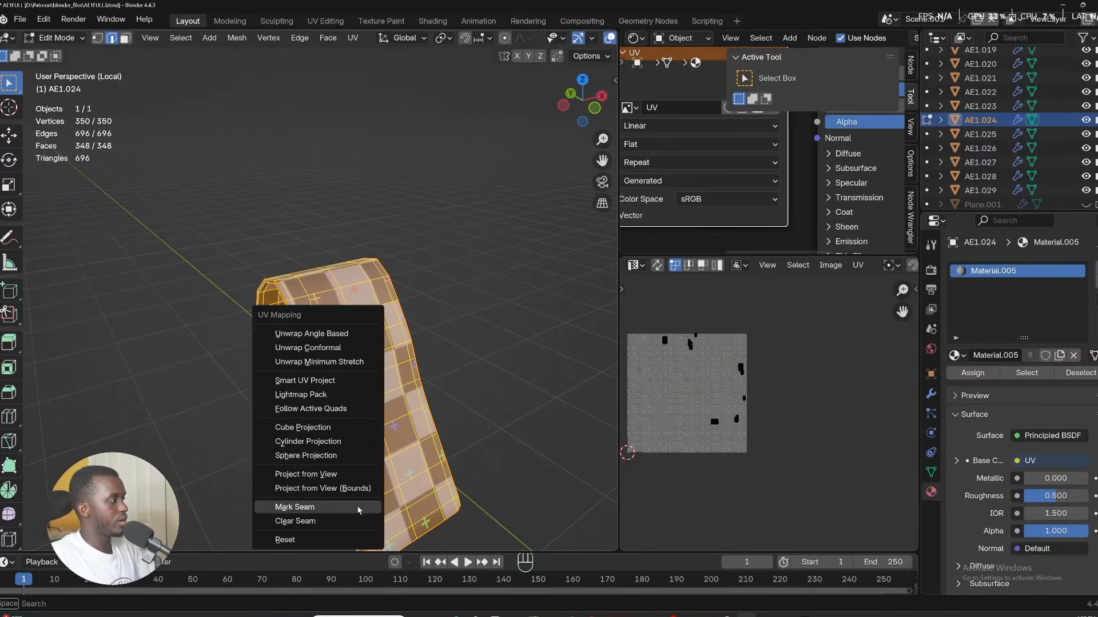
{"action": "left_click", "coordinate": [331, 363]}
{"action": "key", "text": "Tab"}
{"action": "key", "text": "KP_Divide"}
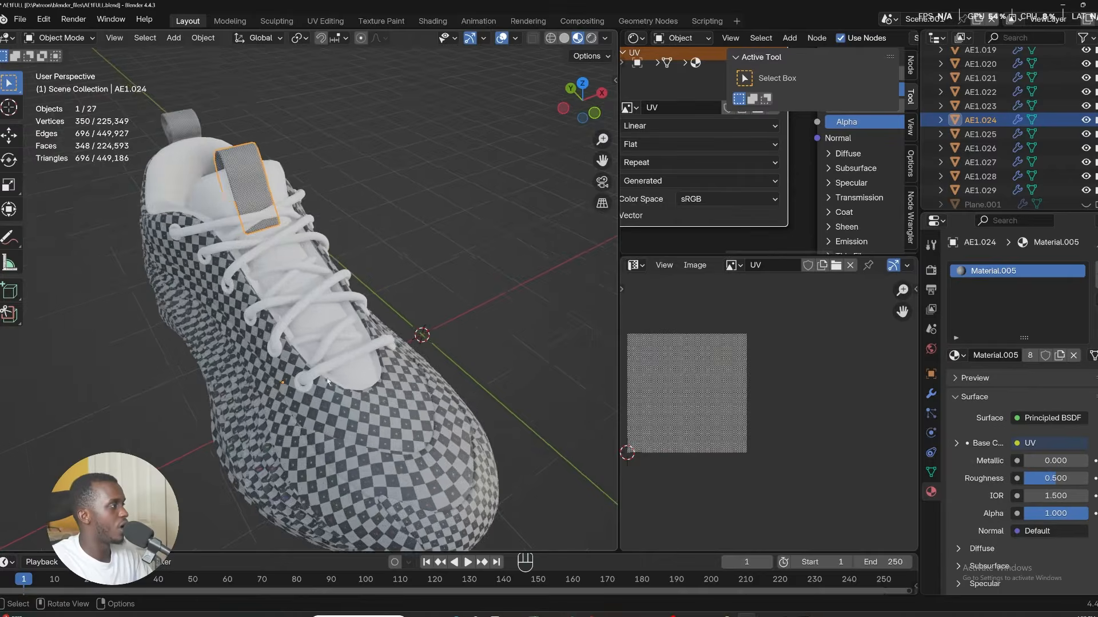
Isolate the shoelaces, enter Edit Mode and select edge loops running along the lace tube.
{"action": "left_click", "coordinate": [324, 359]}
{"action": "key", "text": "KP_Divide"}
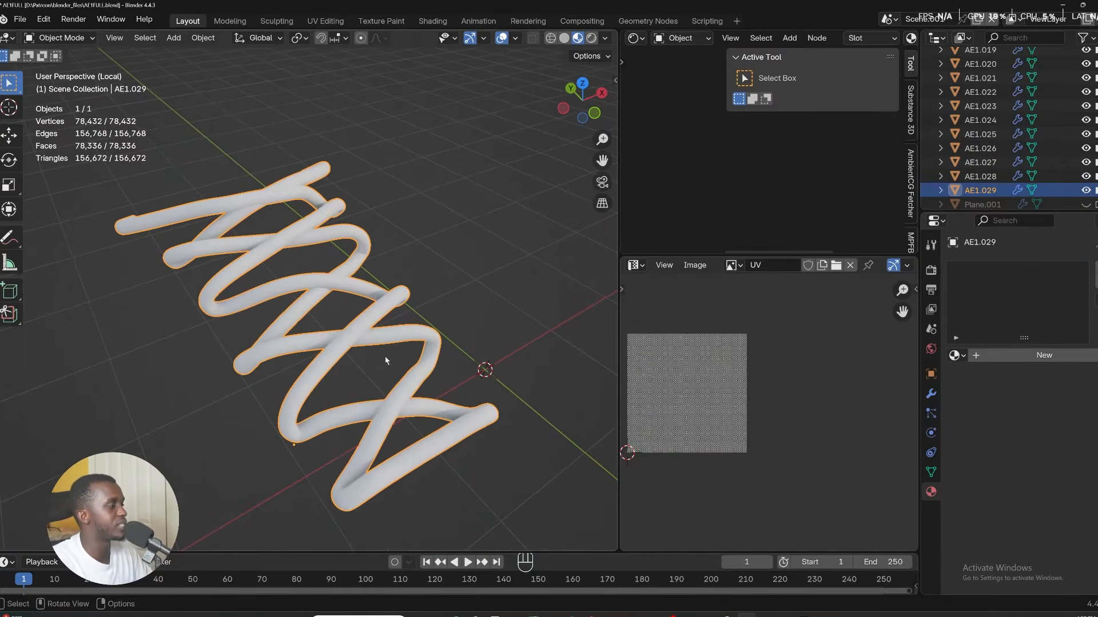
{"action": "middle_click_drag", "start_coordinate": [385, 361], "coordinate": [367, 254]}
{"action": "middle_click_drag", "start_coordinate": [328, 320], "coordinate": [365, 435]}
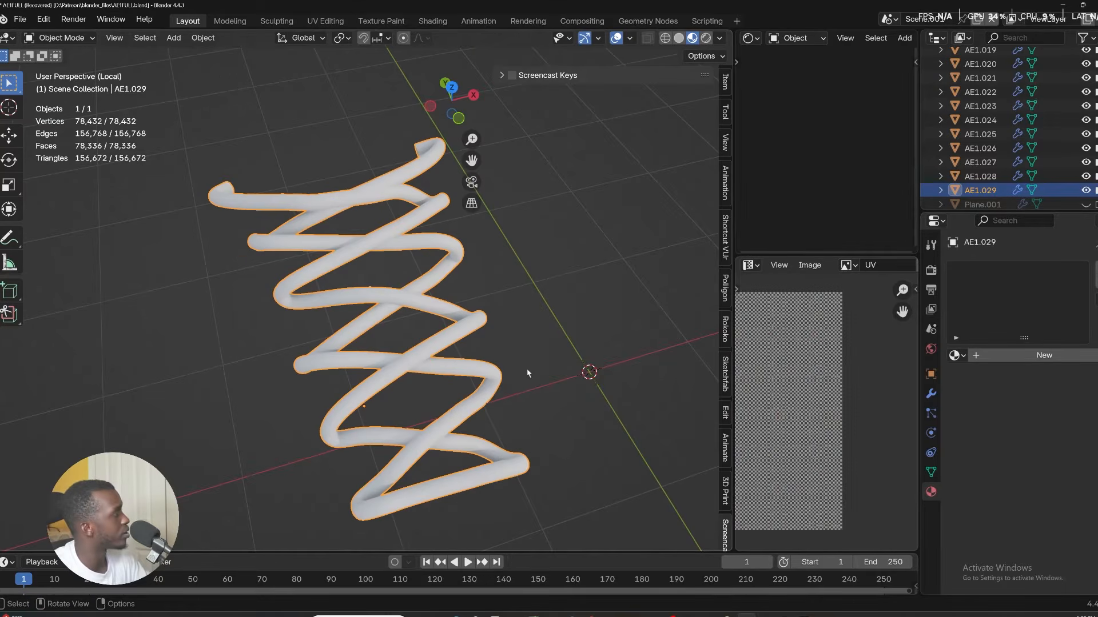
{"action": "middle_click_drag", "start_coordinate": [339, 283], "coordinate": [259, 288], "text": "shift"}
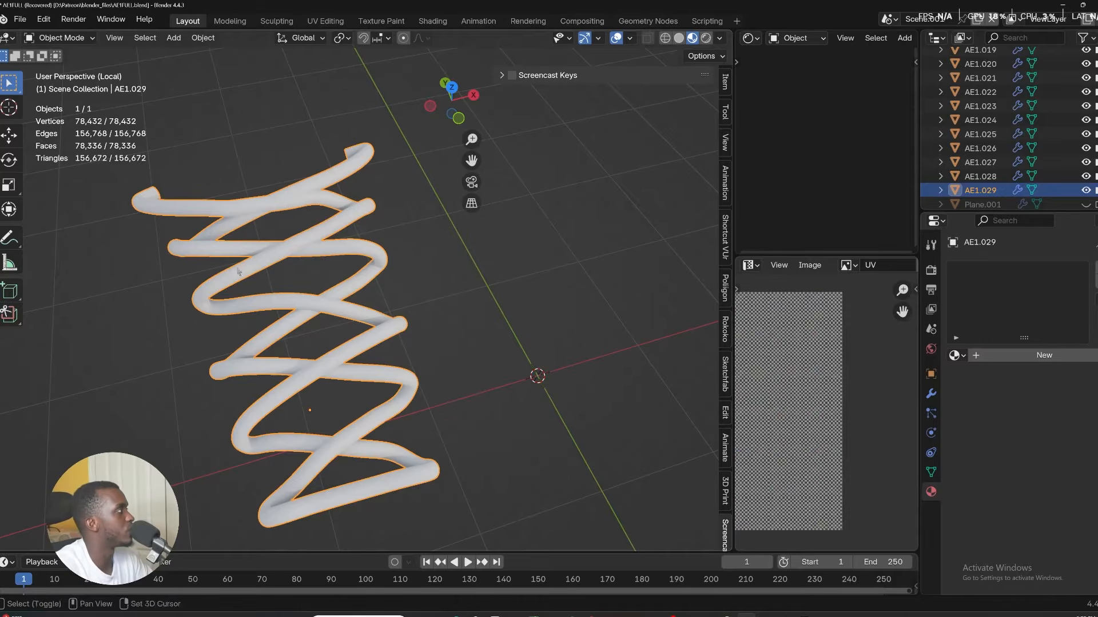
{"action": "middle_click_drag", "start_coordinate": [239, 272], "coordinate": [318, 257]}
{"action": "key", "text": "ctrl+Tab"}
{"action": "left_click", "coordinate": [413, 288]}
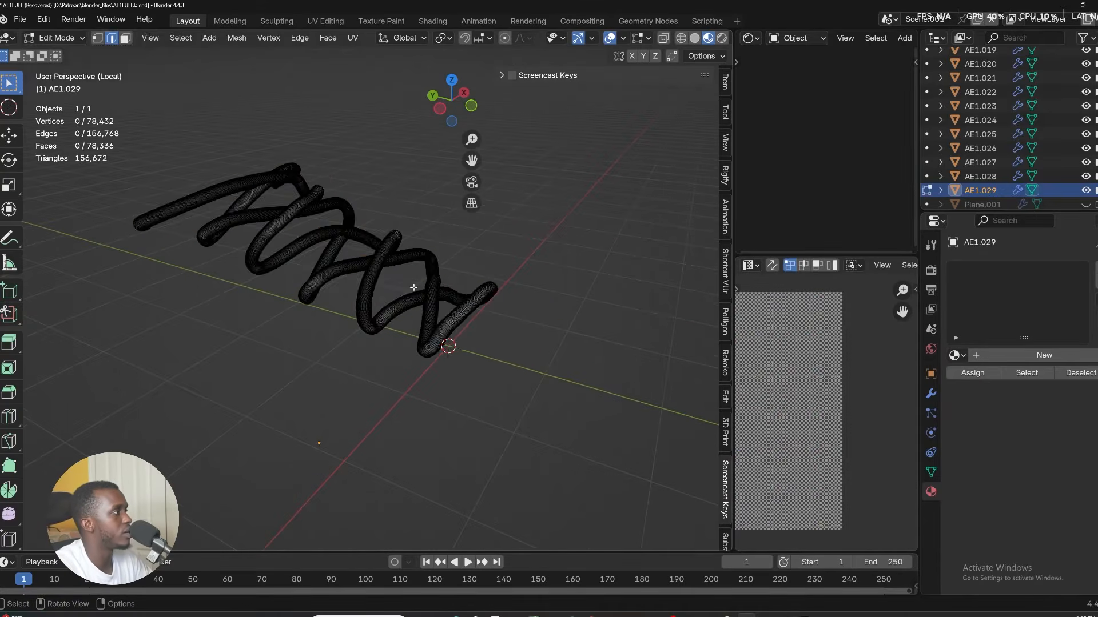
{"action": "scroll", "coordinate": [354, 303], "scroll_direction": "up", "scroll_amount": 4}
{"action": "middle_click_drag", "start_coordinate": [290, 305], "coordinate": [338, 205]}
{"action": "left_click", "coordinate": [402, 197], "text": "alt"}
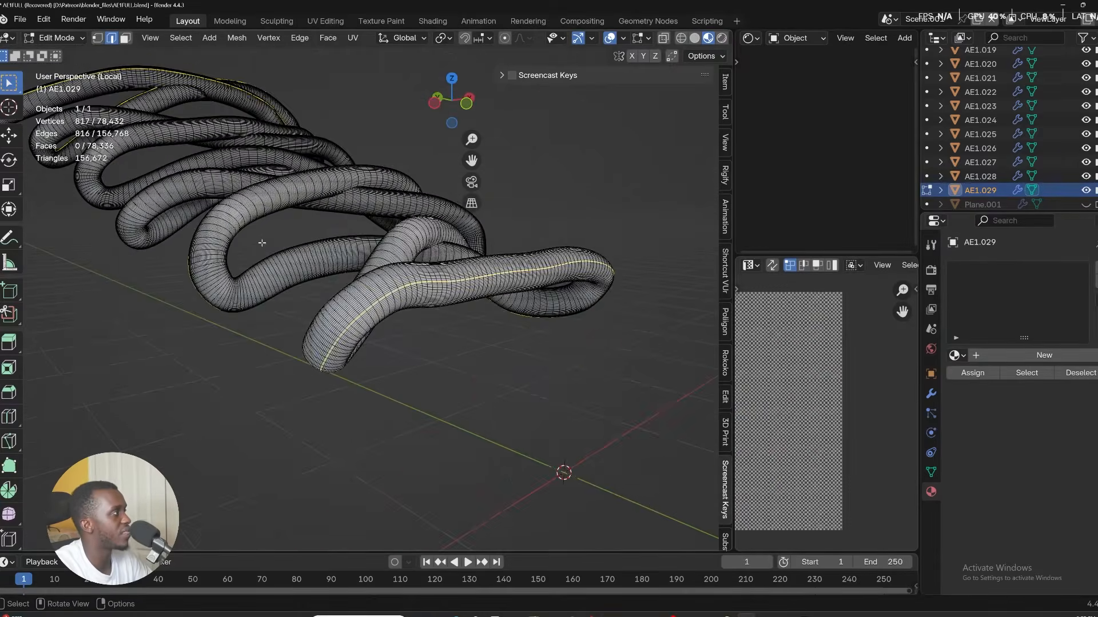
{"action": "scroll", "coordinate": [229, 228], "scroll_direction": "up", "scroll_amount": 5}
{"action": "left_click", "coordinate": [239, 226], "text": "alt+shift"}
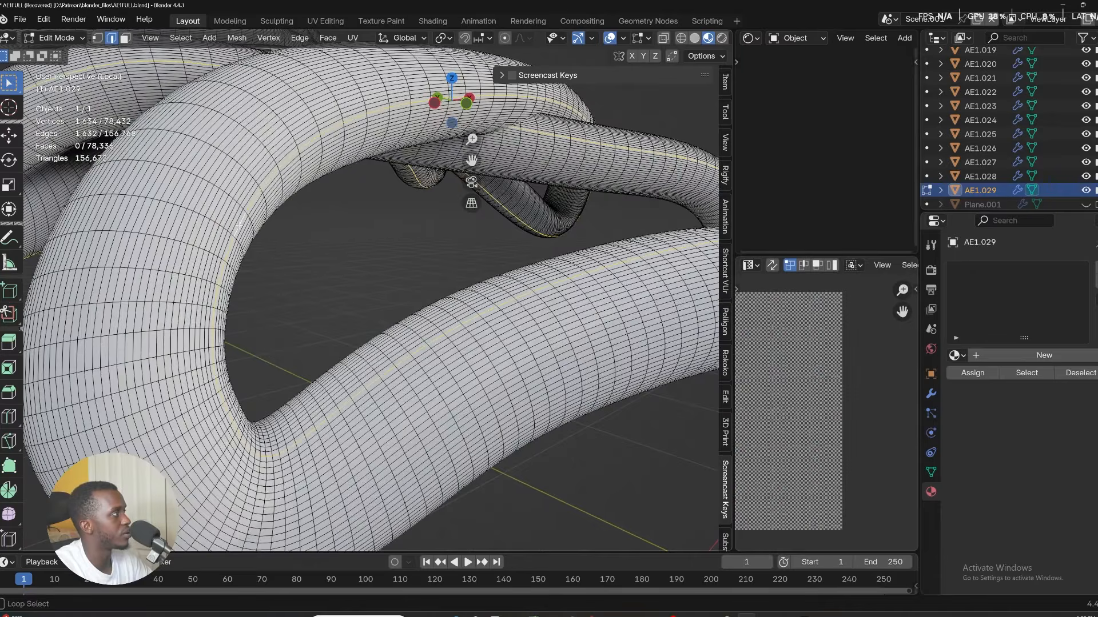
{"action": "scroll", "coordinate": [239, 227], "scroll_direction": "down", "scroll_amount": 10}
{"action": "middle_click_drag", "start_coordinate": [239, 227], "coordinate": [420, 320]}
{"action": "scroll", "coordinate": [418, 243], "scroll_direction": "up", "scroll_amount": 6}
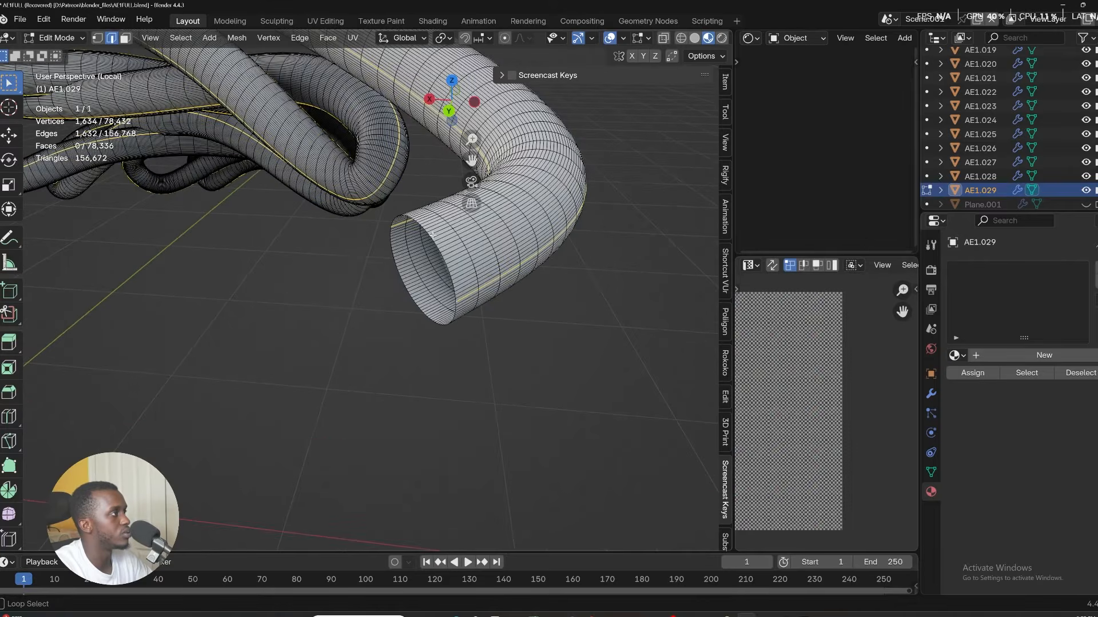
Extend the edge-loop selection along the remaining segments of the lace.
{"action": "left_click", "coordinate": [433, 243], "text": "alt+shift"}
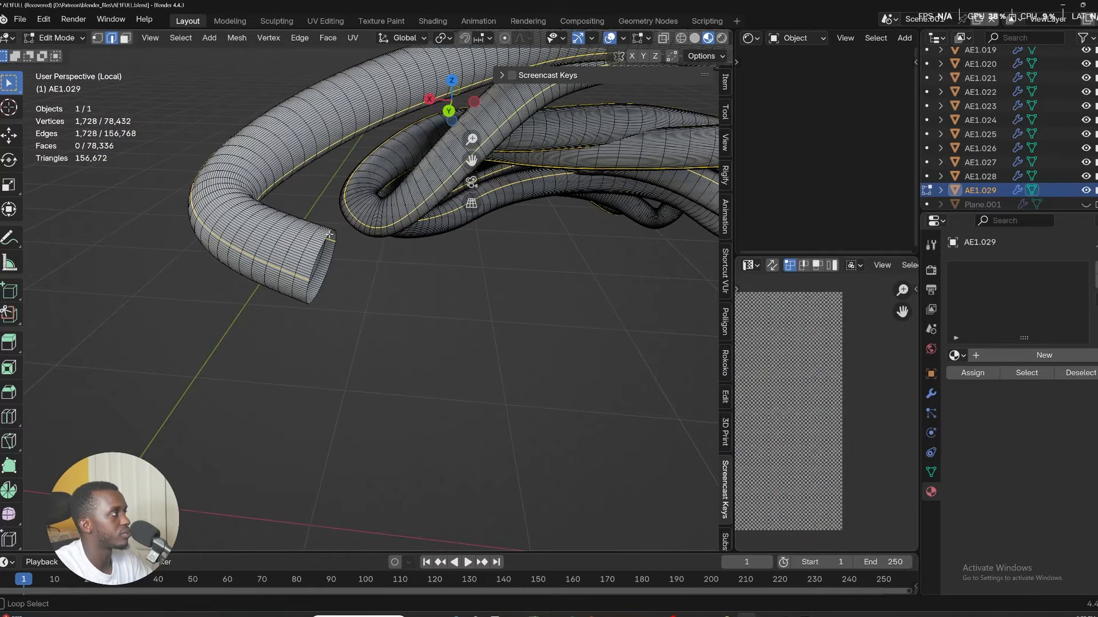
{"action": "left_click", "coordinate": [323, 250], "text": "alt+shift"}
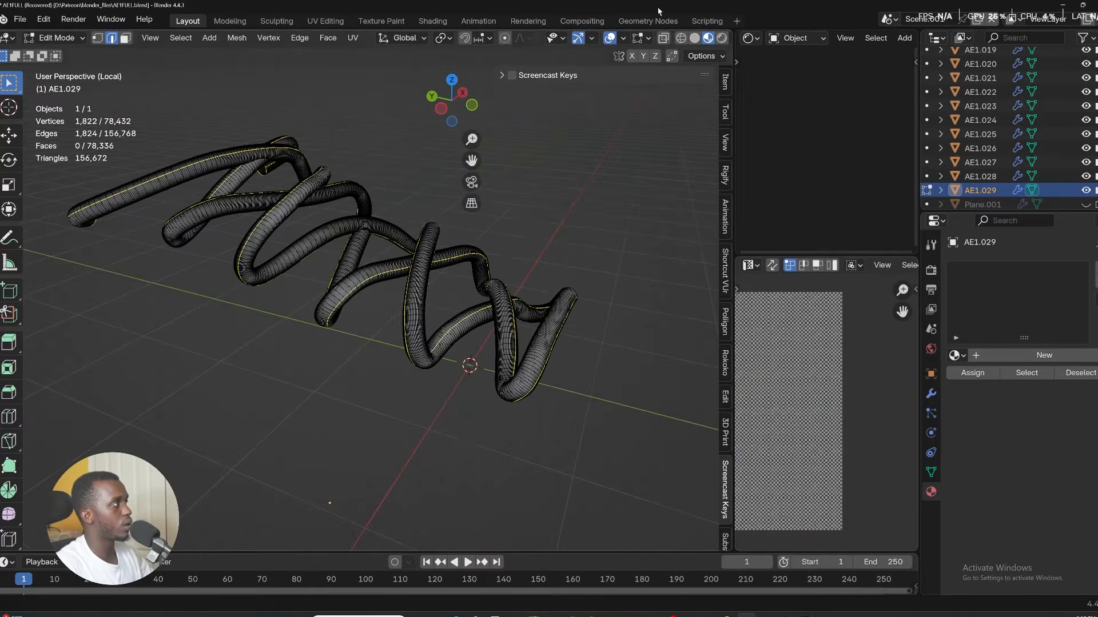
{"action": "middle_click_drag", "start_coordinate": [451, 286], "coordinate": [487, 316]}
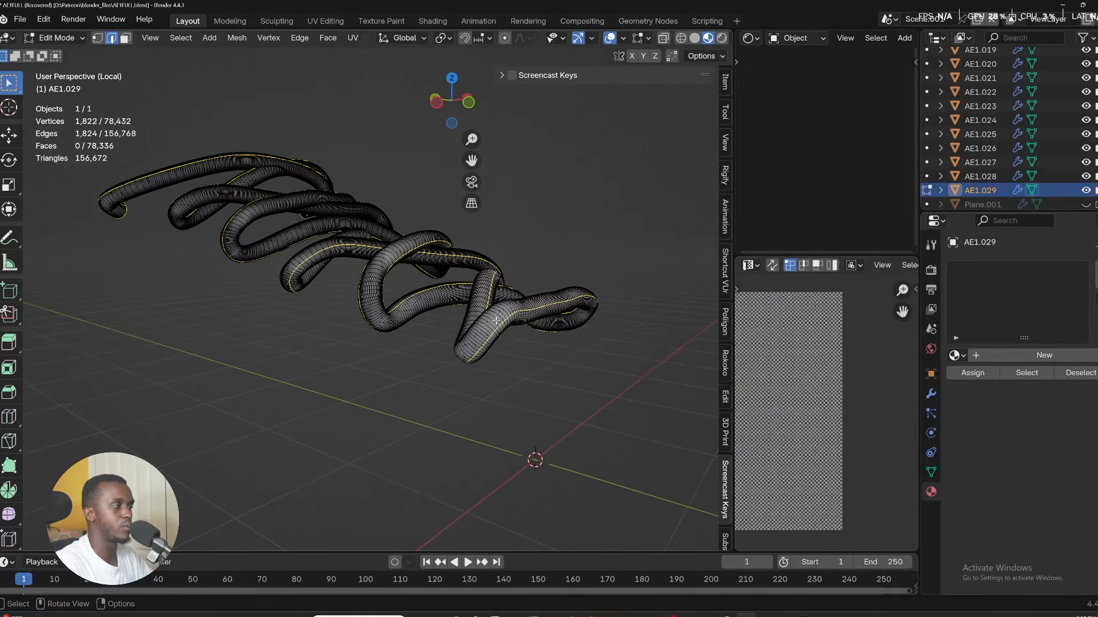
{"action": "scroll", "coordinate": [390, 332], "scroll_direction": "up", "scroll_amount": 2}
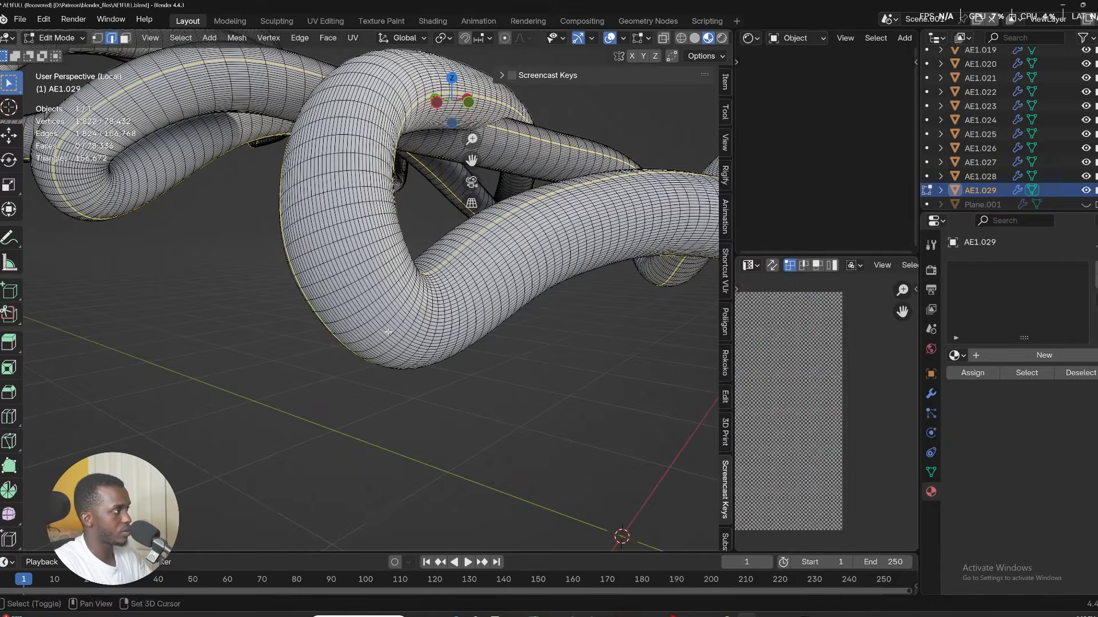
{"action": "left_click", "coordinate": [387, 332], "text": "alt+shift"}
{"action": "scroll", "coordinate": [400, 331], "scroll_direction": "down", "scroll_amount": 6}
{"action": "scroll", "coordinate": [477, 327], "scroll_direction": "up", "scroll_amount": 4}
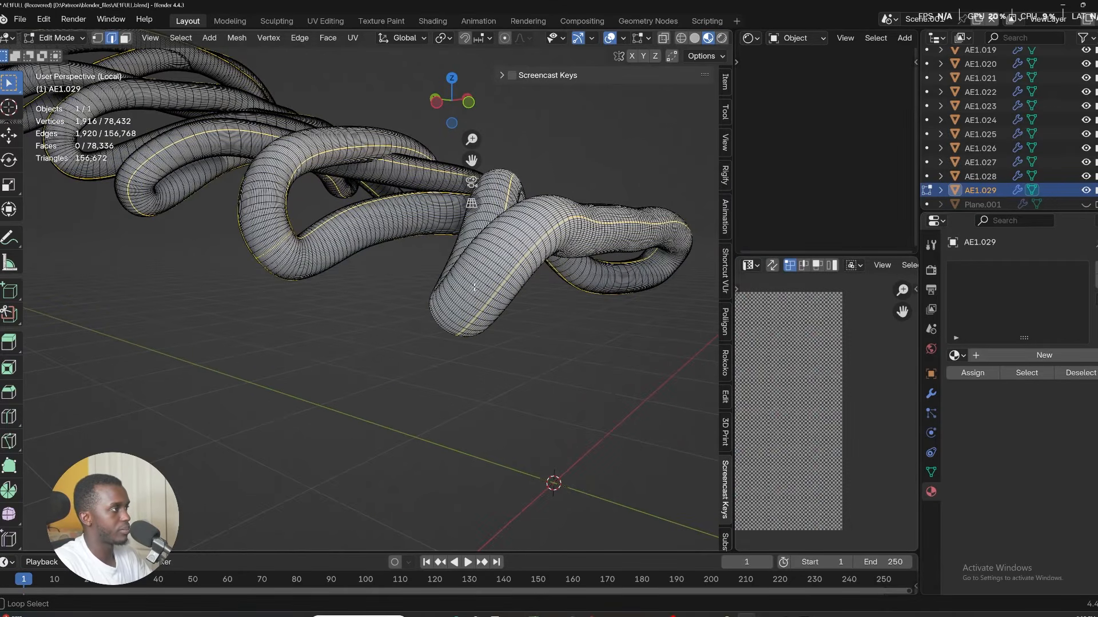
{"action": "left_click", "coordinate": [474, 288], "text": "alt+shift"}
{"action": "scroll", "coordinate": [473, 287], "scroll_direction": "down", "scroll_amount": 3}
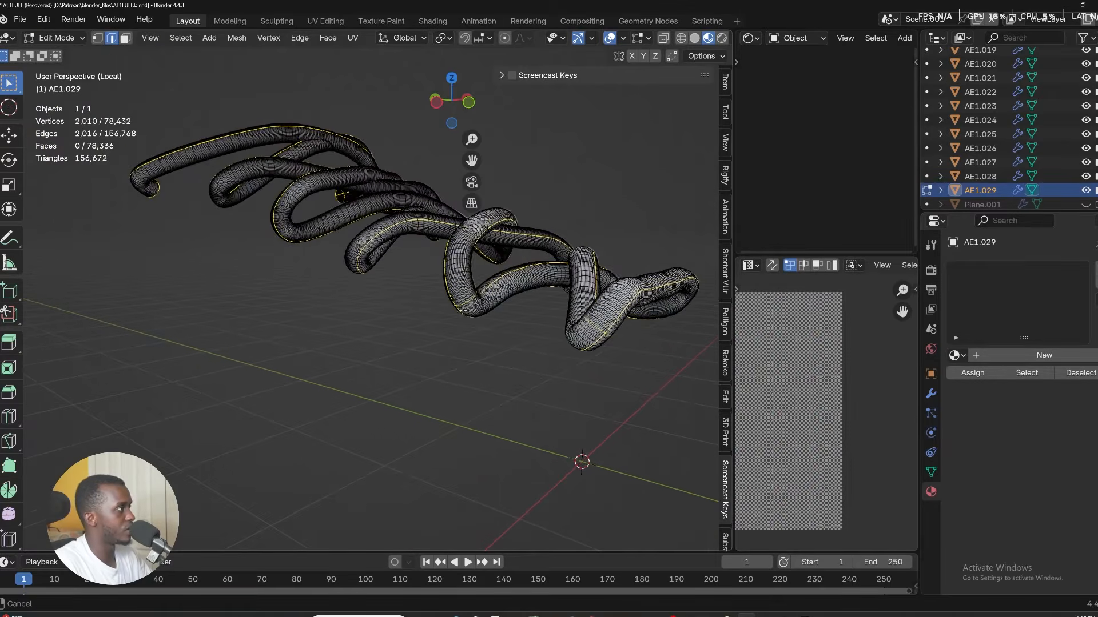
{"action": "scroll", "coordinate": [330, 270], "scroll_direction": "up", "scroll_amount": 6}
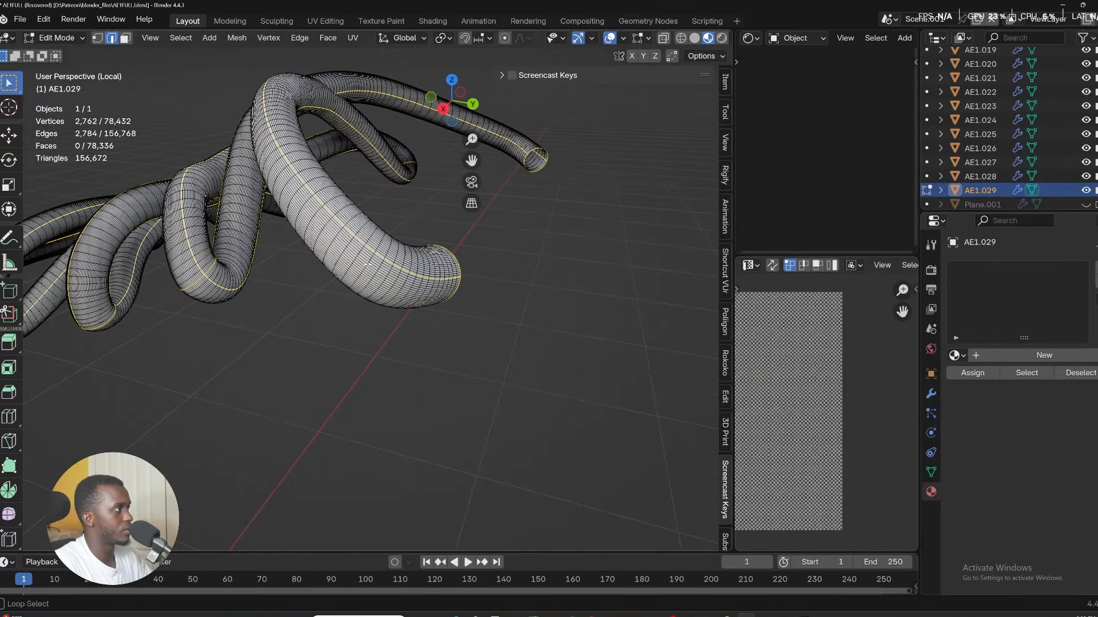
{"action": "left_click", "coordinate": [361, 271], "text": "alt+shift"}
{"action": "key", "text": "ctrl+z"}
{"action": "left_click", "coordinate": [365, 264], "text": "alt+shift"}
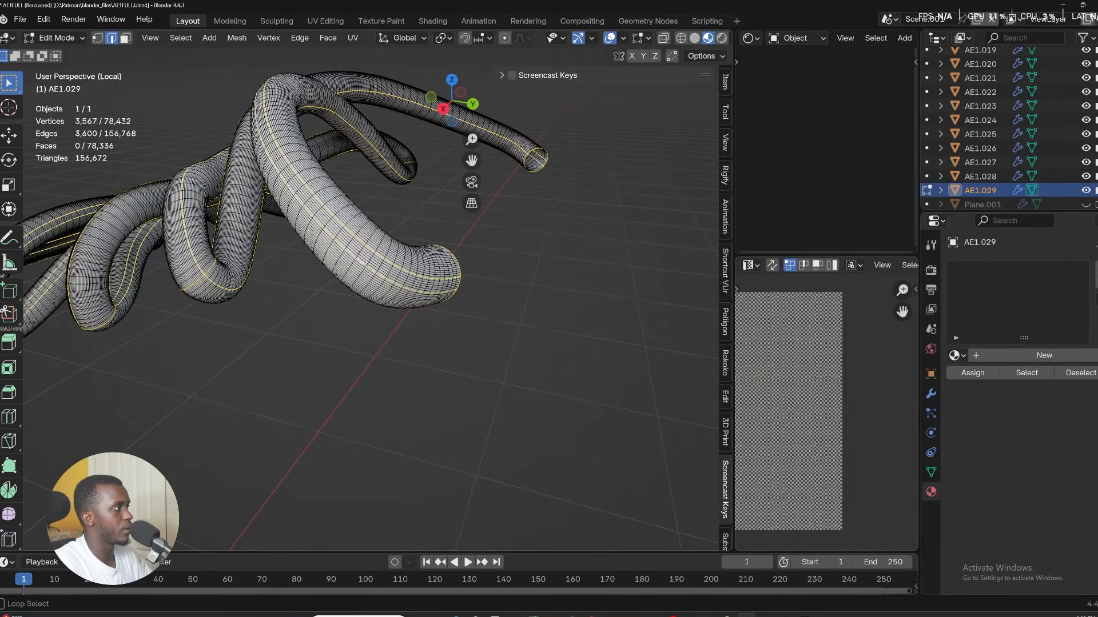
{"action": "key", "text": "ctrl+z"}
{"action": "scroll", "coordinate": [364, 266], "scroll_direction": "up", "scroll_amount": 4}
{"action": "left_click", "coordinate": [364, 265], "text": "alt+shift"}
{"action": "scroll", "coordinate": [364, 265], "scroll_direction": "down", "scroll_amount": 8}
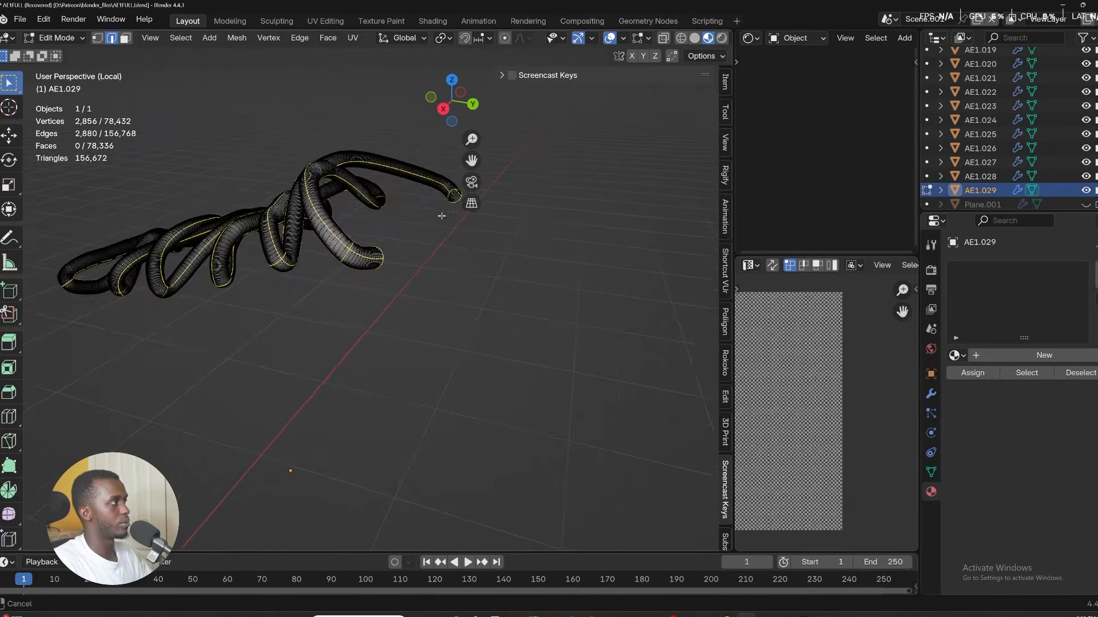
{"action": "middle_click_drag", "start_coordinate": [440, 214], "coordinate": [337, 257], "text": "shift"}
{"action": "middle_click_drag", "start_coordinate": [337, 257], "coordinate": [229, 177]}
{"action": "scroll", "coordinate": [297, 246], "scroll_direction": "up", "scroll_amount": 3}
{"action": "left_click", "coordinate": [306, 261], "text": "alt+shift"}
{"action": "scroll", "coordinate": [305, 261], "scroll_direction": "down", "scroll_amount": 5}
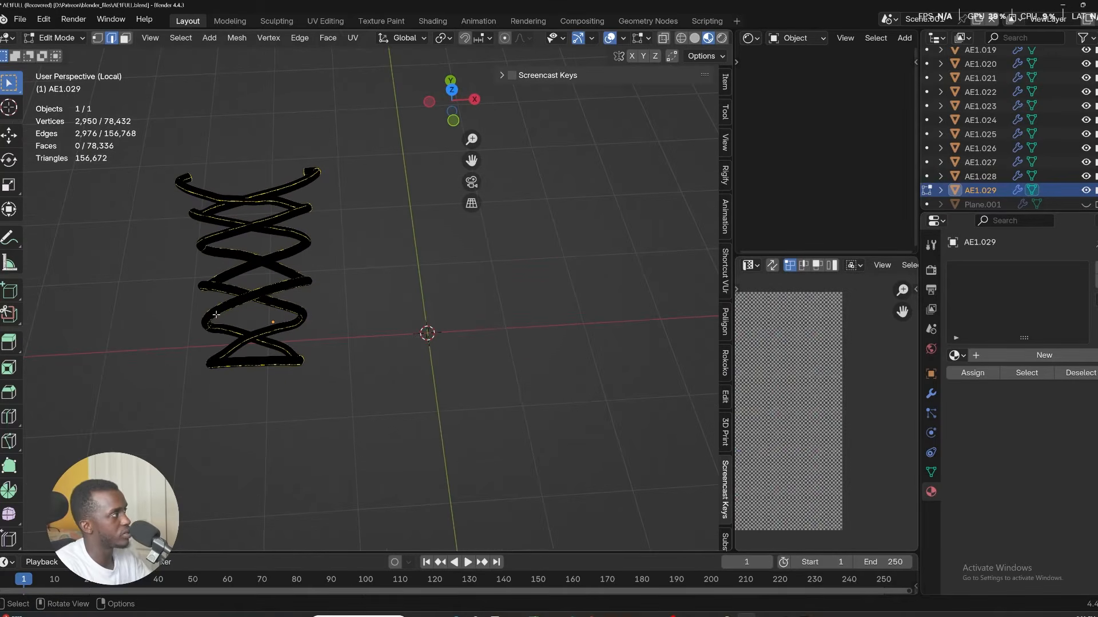
{"action": "middle_click_drag", "start_coordinate": [213, 288], "coordinate": [277, 289]}
Select the whole lace mesh and unwrap it.
{"action": "key", "text": "u"}
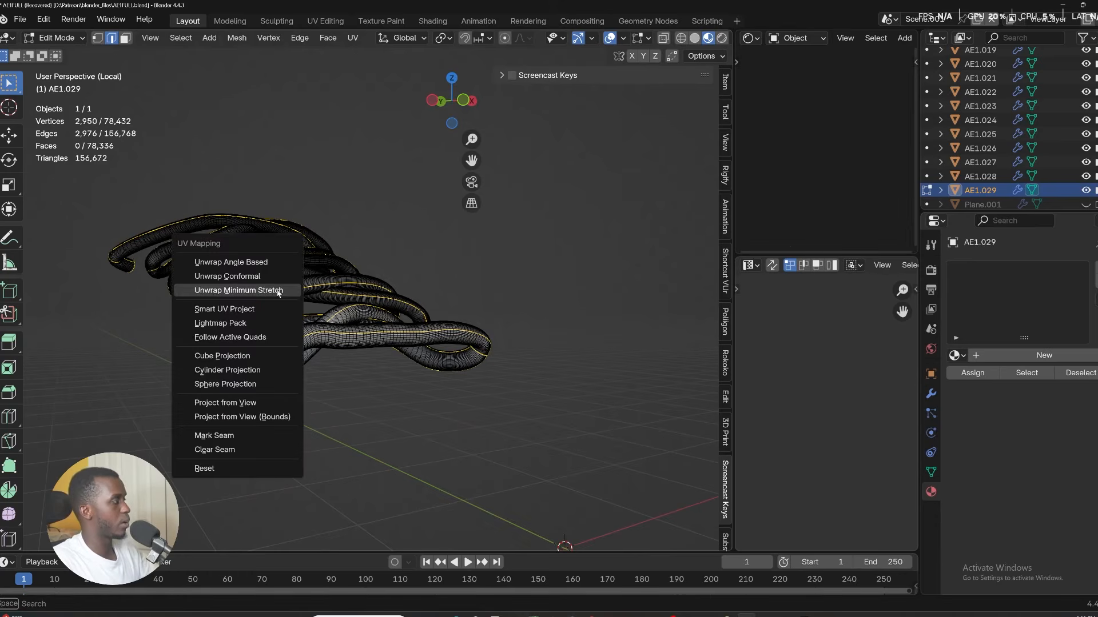
{"action": "key", "text": "Escape"}
{"action": "key", "text": "a"}
{"action": "key", "text": "u"}
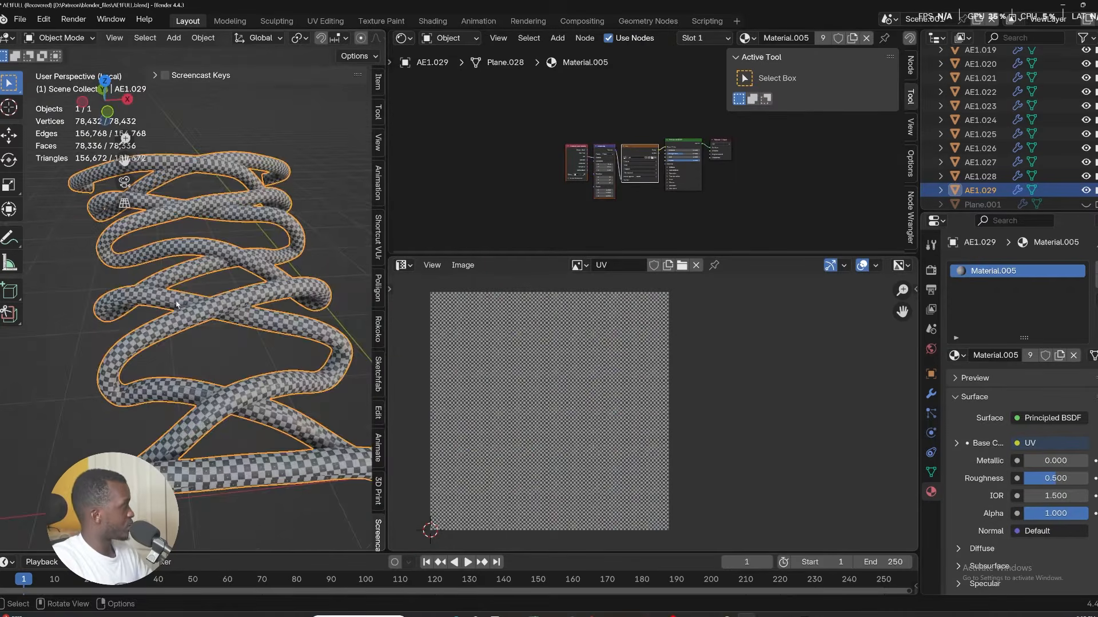
Widen the 3D viewport by moving the border with the neighbouring editors.
{"action": "middle_click_drag", "start_coordinate": [286, 308], "coordinate": [311, 308]}
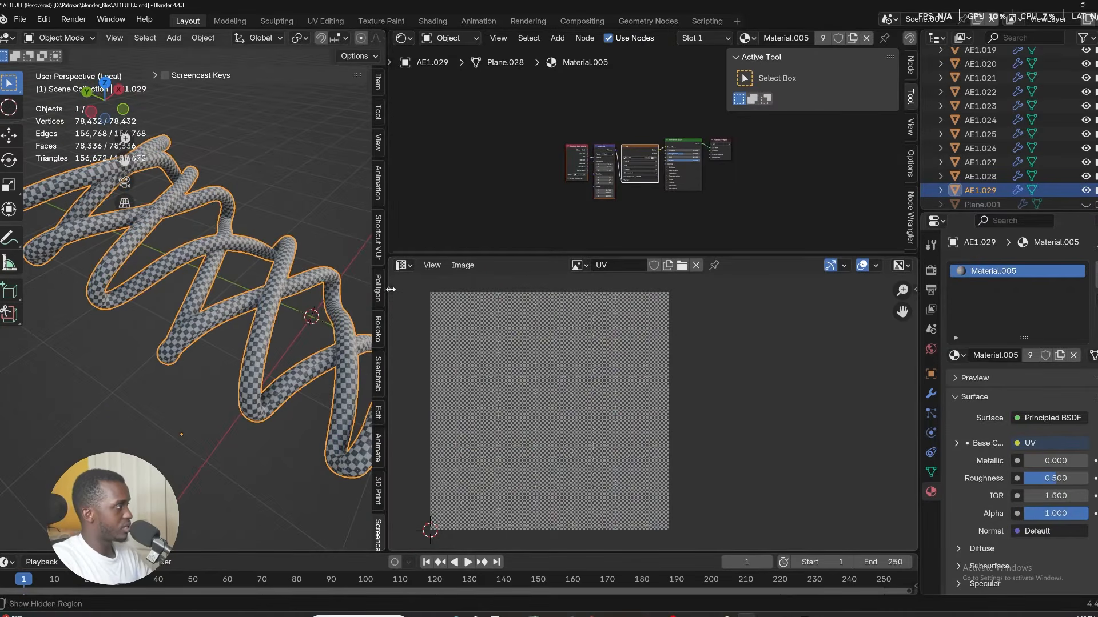
{"action": "left_click_drag", "start_coordinate": [391, 289], "coordinate": [567, 303]}
{"action": "middle_click_drag", "start_coordinate": [389, 295], "coordinate": [281, 182], "text": "shift"}
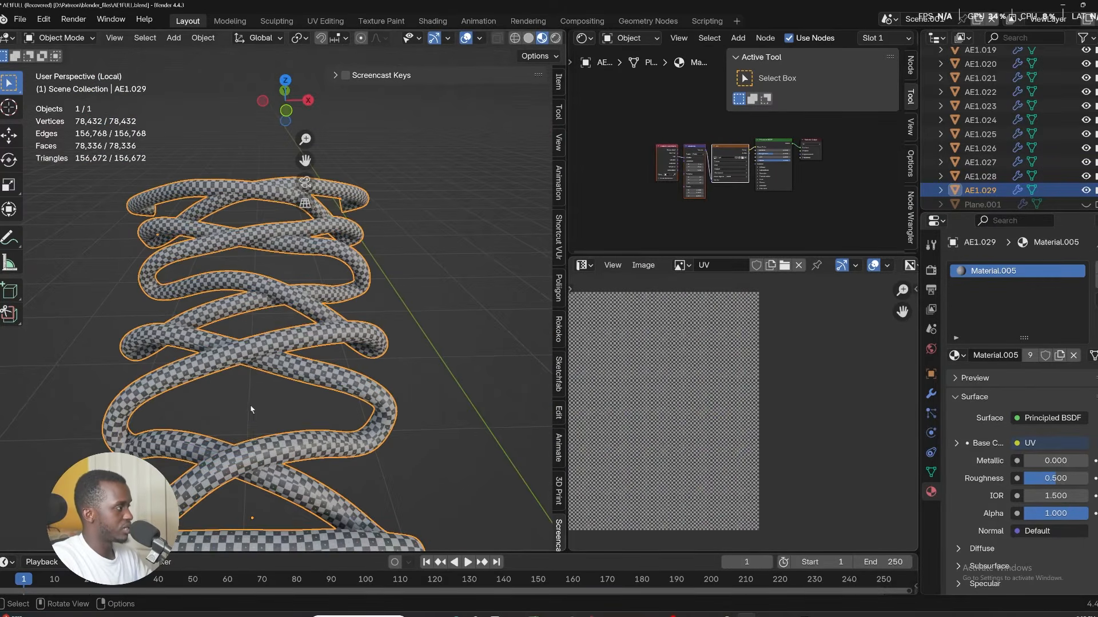
In Edit Mode, select an edge loop along the lace and mark it as a seam.
{"action": "key", "text": "ctrl+Tab"}
{"action": "left_click", "coordinate": [395, 363]}
{"action": "middle_click_drag", "start_coordinate": [252, 429], "coordinate": [412, 255], "text": "shift"}
{"action": "scroll", "coordinate": [288, 378], "scroll_direction": "up", "scroll_amount": 3}
{"action": "scroll", "coordinate": [289, 378], "scroll_direction": "down", "scroll_amount": 3}
{"action": "scroll", "coordinate": [289, 378], "scroll_direction": "up", "scroll_amount": 8}
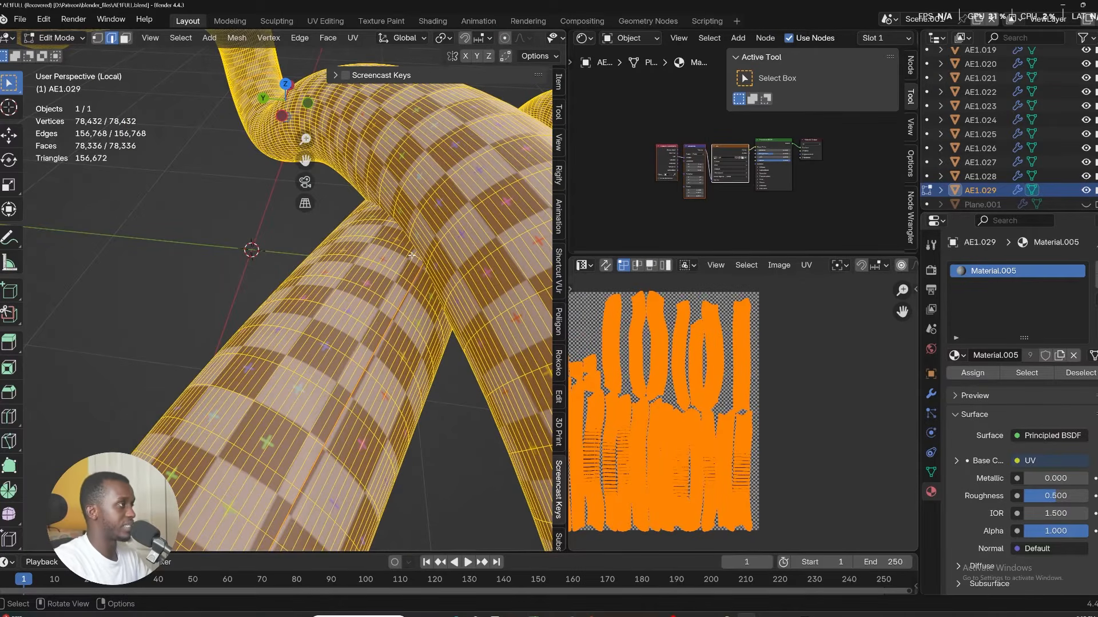
{"action": "left_click", "coordinate": [412, 255], "text": "alt"}
{"action": "scroll", "coordinate": [412, 255], "scroll_direction": "down", "scroll_amount": 10}
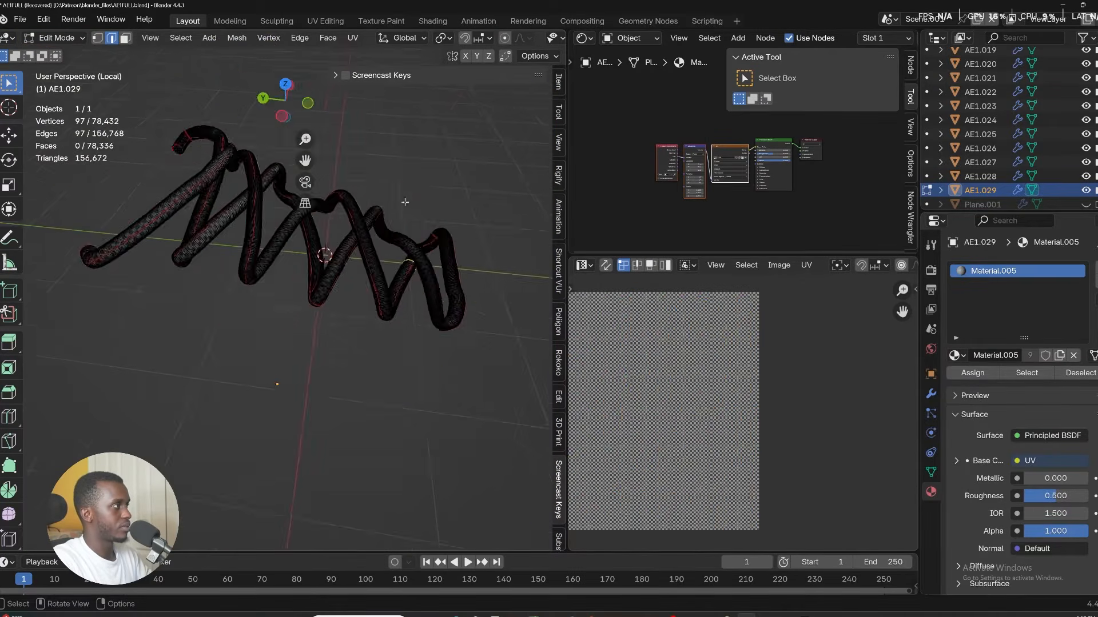
{"action": "middle_click_drag", "start_coordinate": [404, 201], "coordinate": [409, 295]}
{"action": "scroll", "coordinate": [394, 218], "scroll_direction": "up", "scroll_amount": 6}
{"action": "middle_click_drag", "start_coordinate": [395, 218], "coordinate": [264, 303]}
{"action": "left_click", "coordinate": [429, 161], "text": "alt+shift"}
{"action": "left_click", "coordinate": [430, 161], "text": "alt+shift"}
{"action": "scroll", "coordinate": [430, 161], "scroll_direction": "down", "scroll_amount": 12}
{"action": "key", "text": "u"}
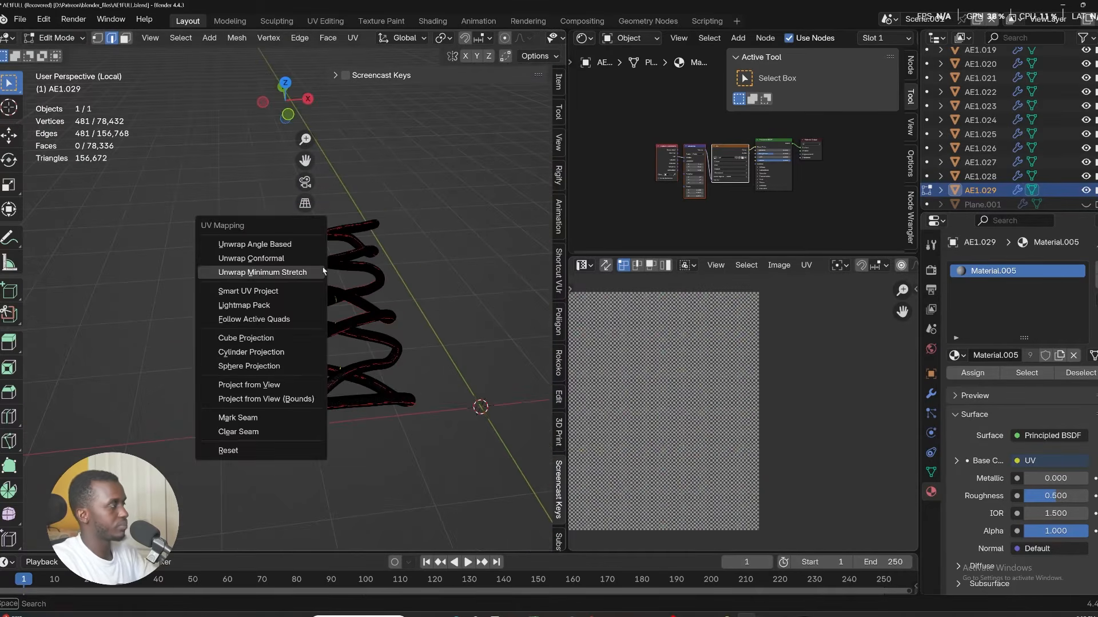
{"action": "left_click", "coordinate": [253, 413]}
Select all of the lace, unwrap it with Minimum Stretch and leave Edit Mode and the isolated view.
{"action": "key", "text": "a"}
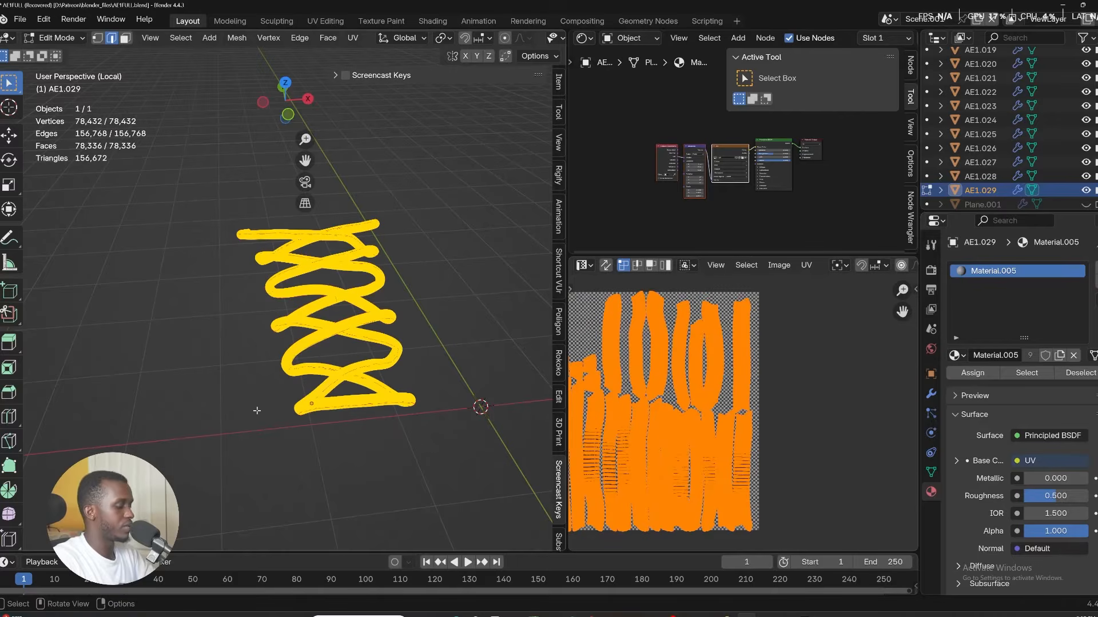
{"action": "key", "text": "u"}
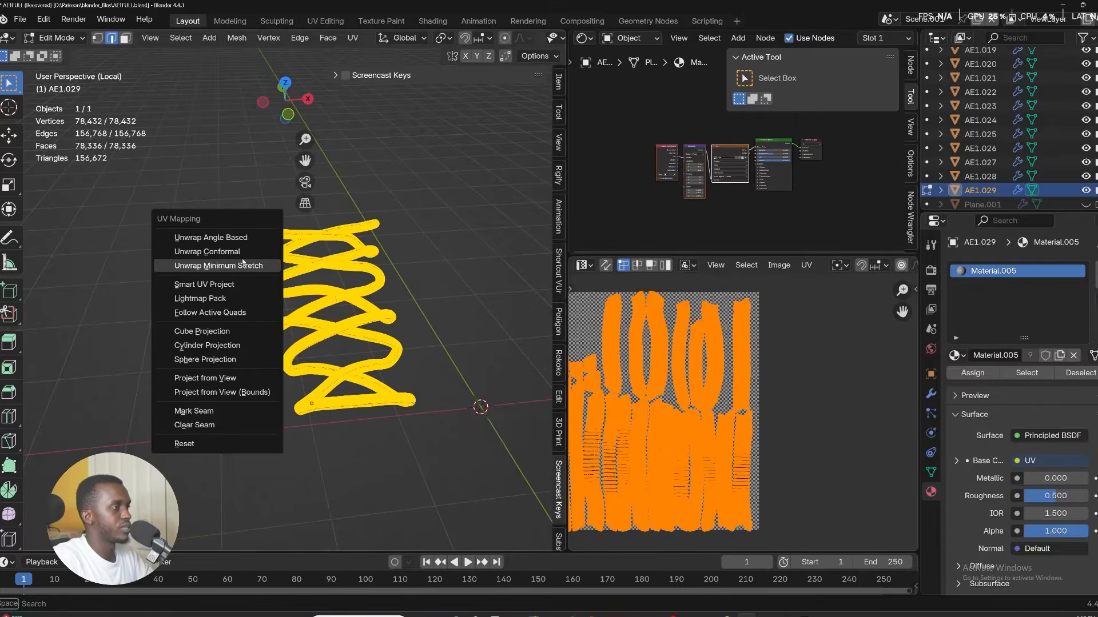
{"action": "key", "text": "Tab"}
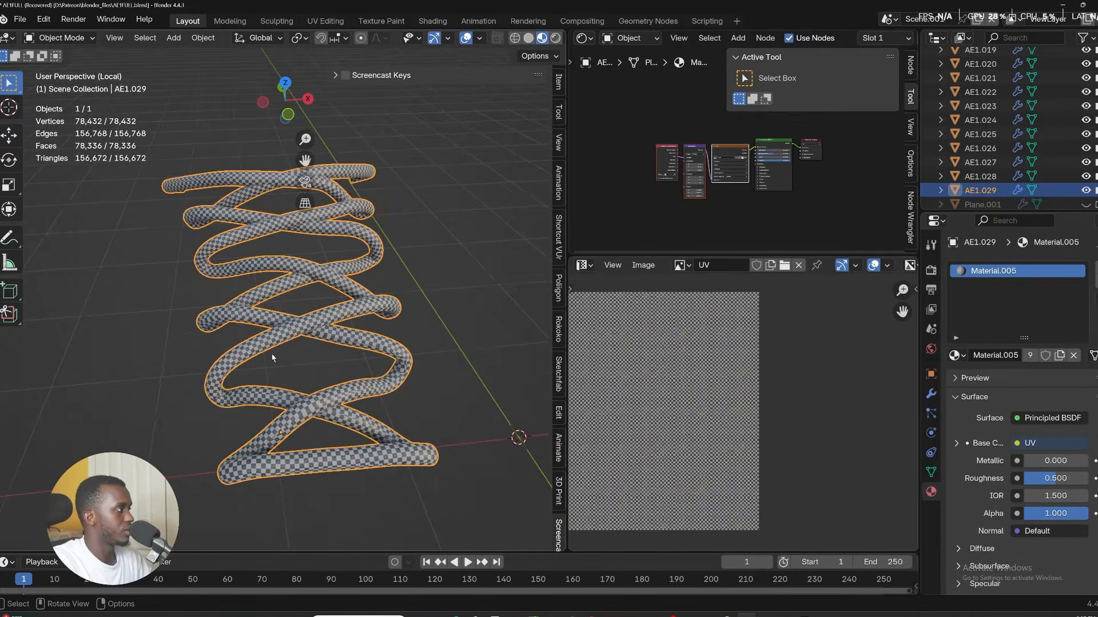
{"action": "mouse_move", "coordinate": [272, 358]}
{"action": "middle_mouse_down"}
{"action": "mouse_move", "coordinate": [359, 476]}
{"action": "mouse_move", "coordinate": [284, 354]}
{"action": "middle_mouse_up"}
{"action": "key", "text": "slash"}
Isolate the tongue part AE1.005, enter Edit Mode and assign Material.005 to it.
{"action": "left_click", "coordinate": [323, 342]}
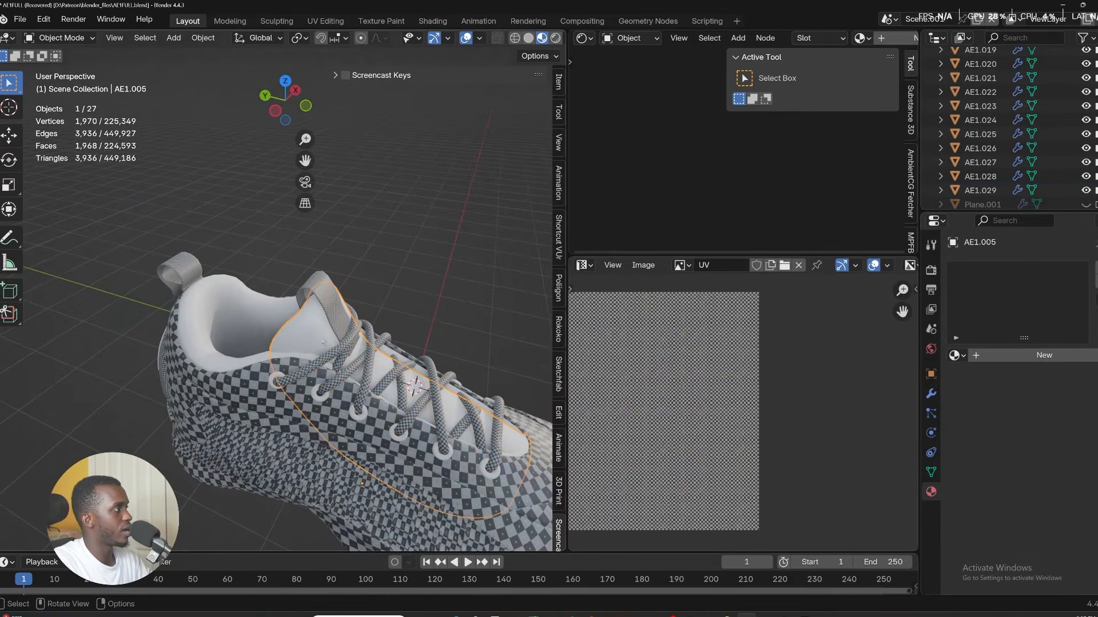
{"action": "key", "text": "slash"}
{"action": "key", "text": "Tab"}
{"action": "left_click", "coordinate": [954, 355]}
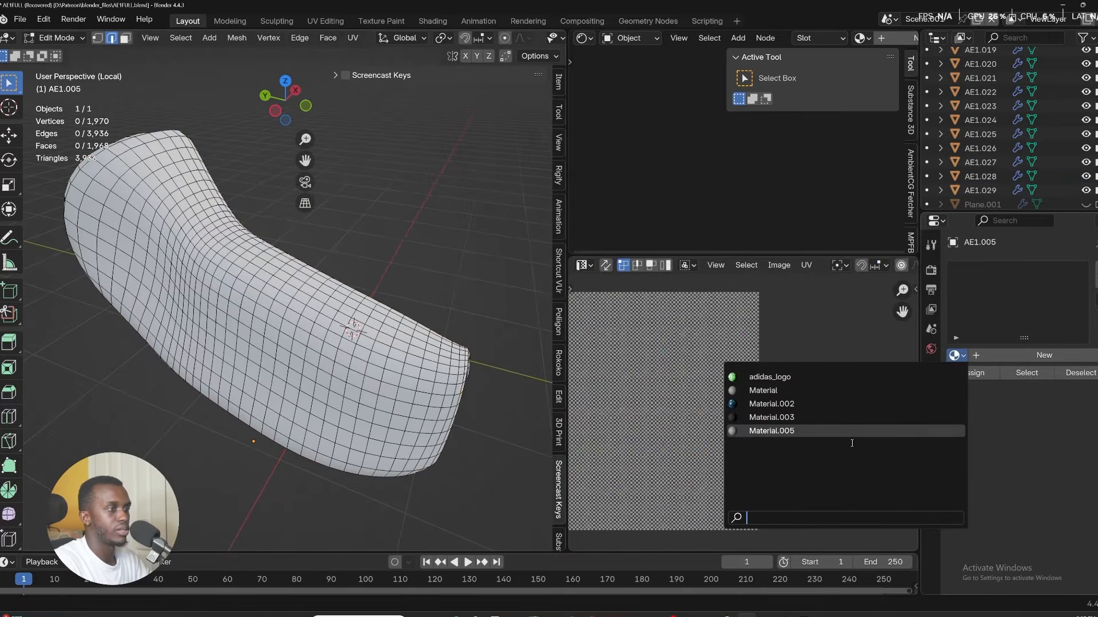
{"action": "left_click", "coordinate": [853, 437]}
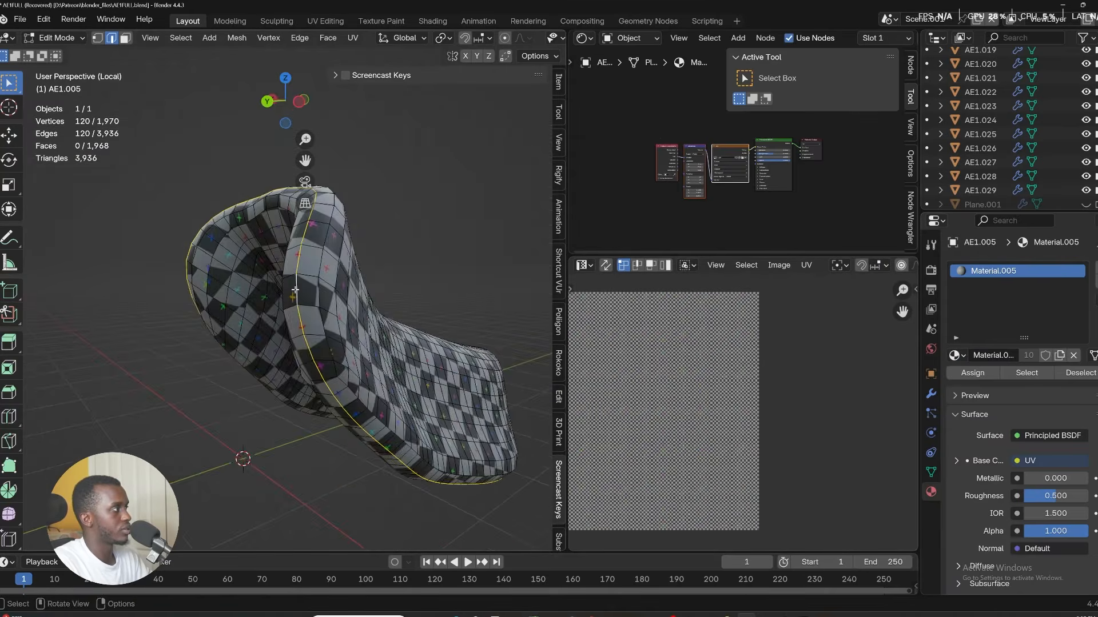
Mark a seam on the tongue's selected edges, then select the whole tongue and unwrap it.
{"action": "scroll", "coordinate": [293, 297], "scroll_direction": "down", "scroll_amount": 4}
{"action": "middle_click_drag", "start_coordinate": [294, 343], "coordinate": [245, 333]}
{"action": "key", "text": "u"}
{"action": "left_click", "coordinate": [358, 483]}
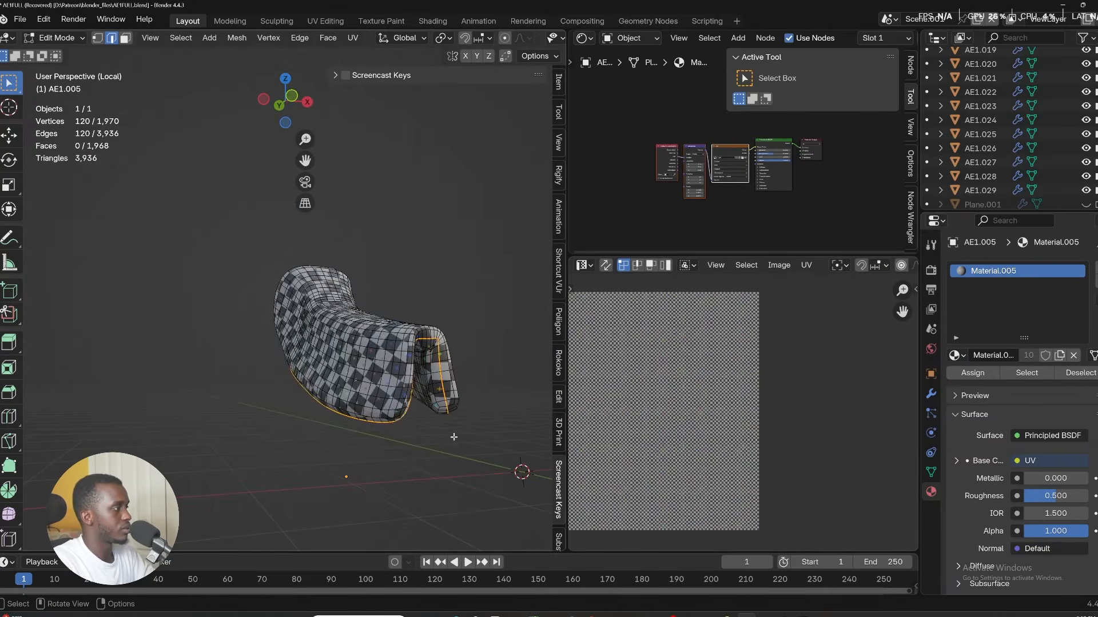
{"action": "key", "text": "a"}
{"action": "key", "text": "s"}
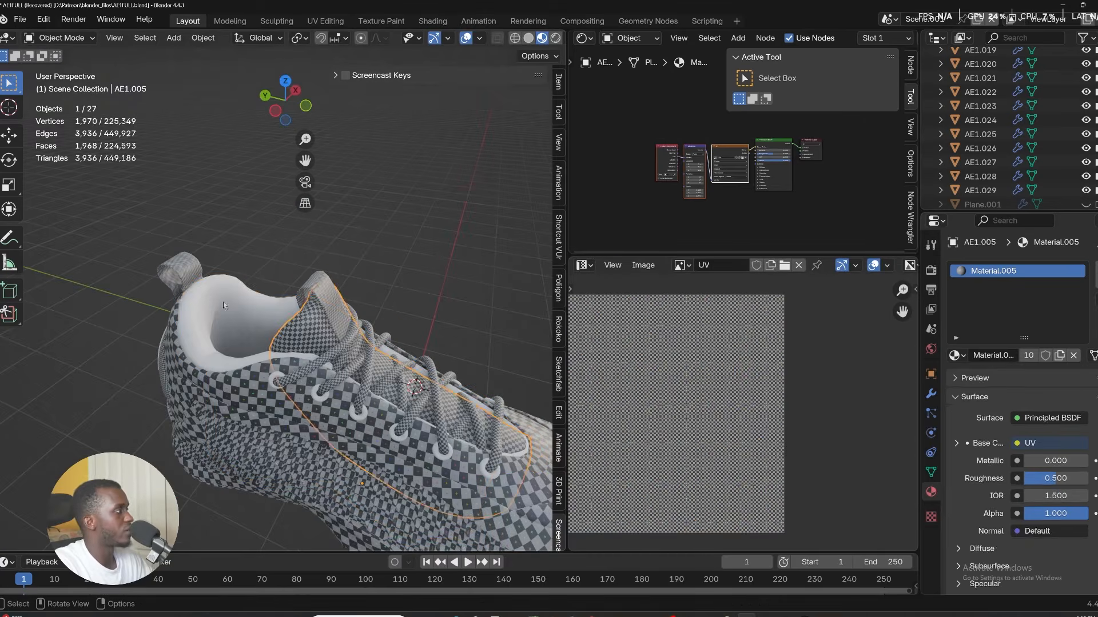
Isolate the collar lining AE1.007 in Edit Mode and select an edge loop along its rim.
{"action": "left_click", "coordinate": [213, 308]}
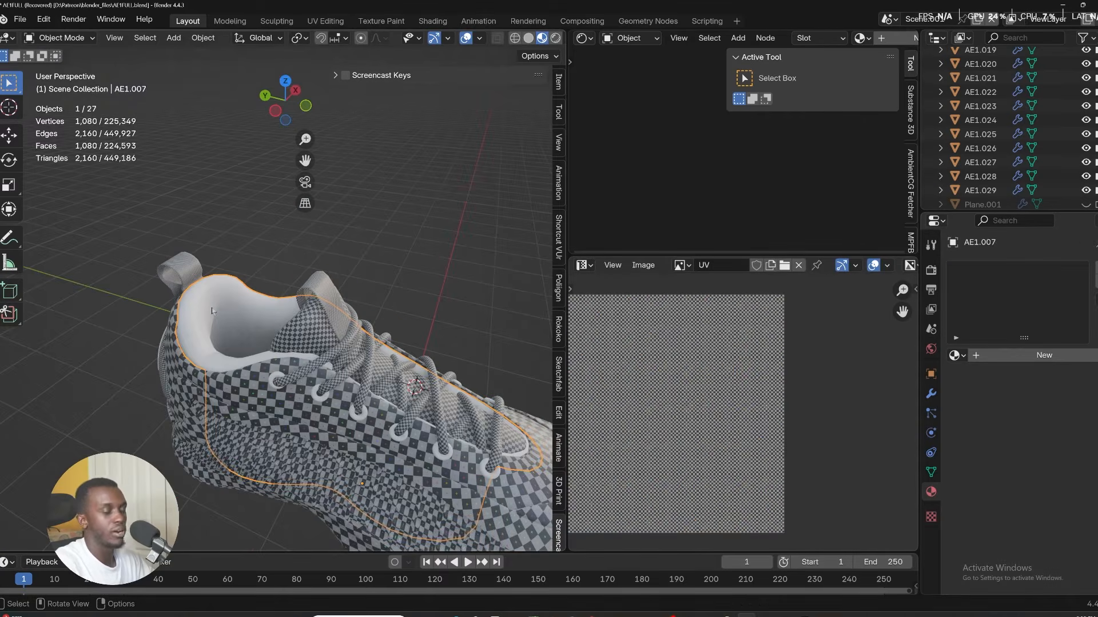
{"action": "key", "text": "KP_Divide"}
{"action": "key", "text": "Tab"}
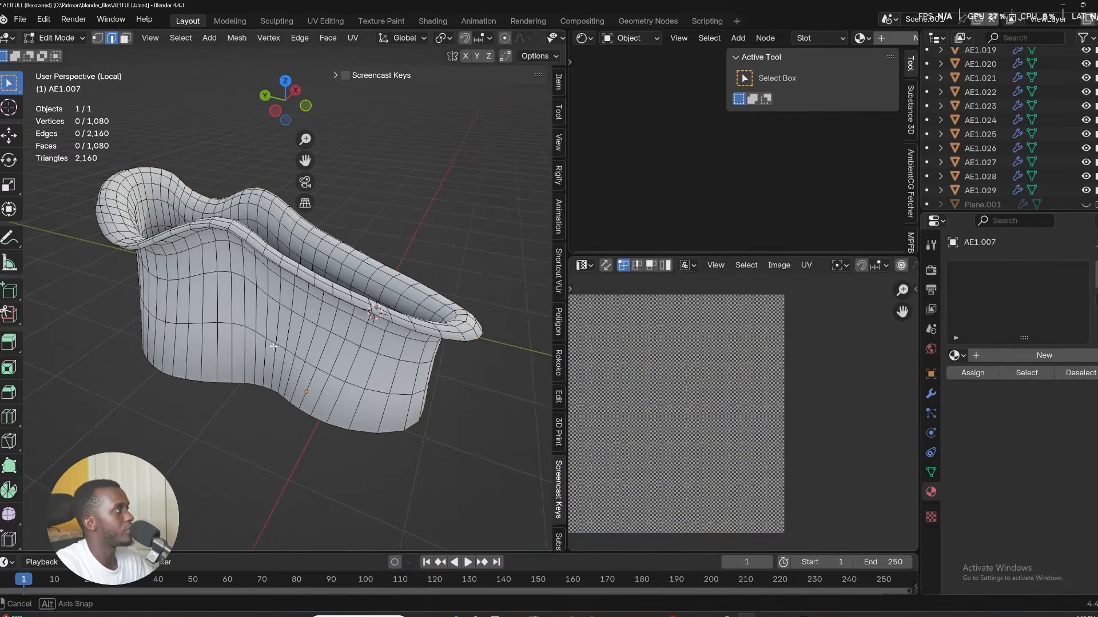
{"action": "middle_click_drag", "start_coordinate": [463, 341], "coordinate": [286, 315]}
{"action": "left_click", "coordinate": [283, 312], "text": "alt"}
{"action": "scroll", "coordinate": [284, 312], "scroll_direction": "down", "scroll_amount": 1}
{"action": "left_click", "coordinate": [283, 311]}
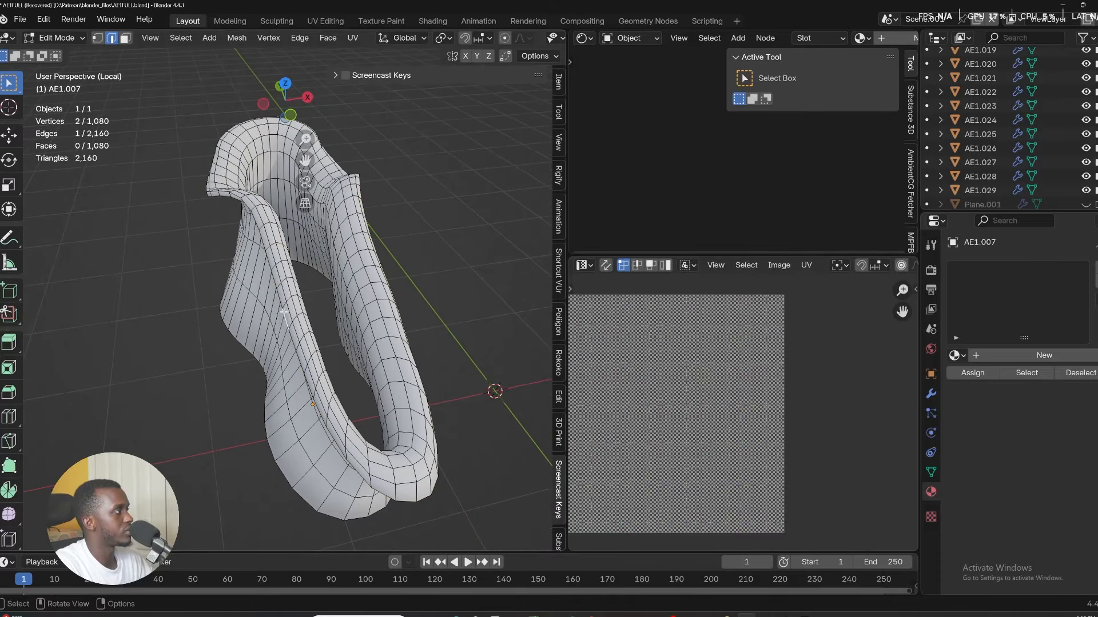
{"action": "left_click", "coordinate": [283, 310], "text": "alt"}
{"action": "scroll", "coordinate": [282, 312], "scroll_direction": "down", "scroll_amount": 5}
{"action": "middle_click_drag", "start_coordinate": [228, 331], "coordinate": [795, 328]}
{"action": "scroll", "coordinate": [333, 320], "scroll_direction": "up", "scroll_amount": 6}
{"action": "left_click", "coordinate": [217, 297], "text": "alt"}
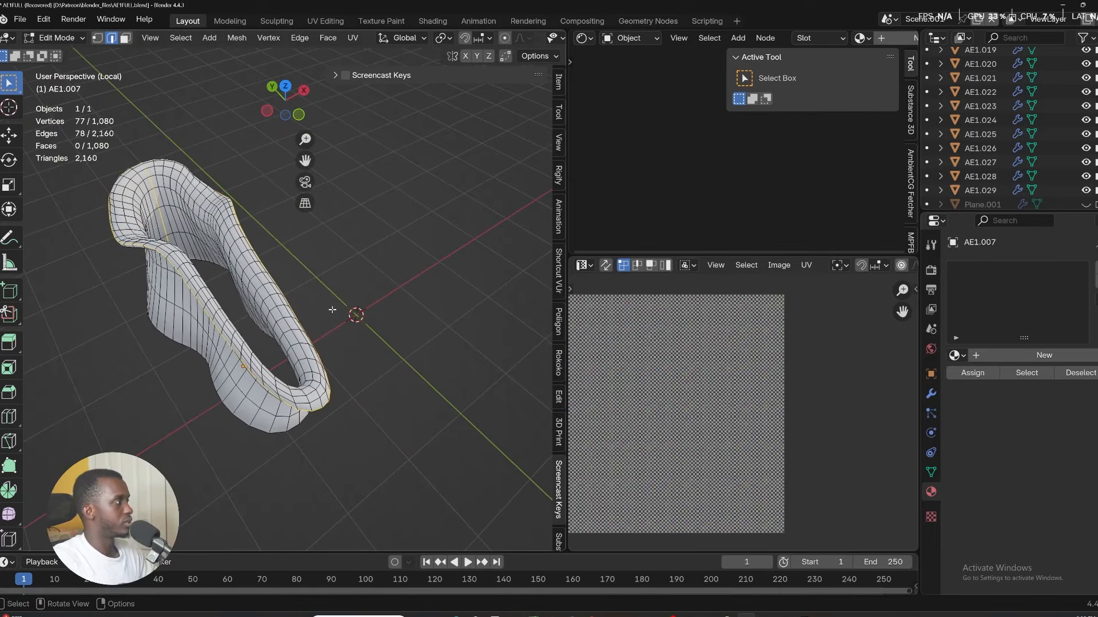
Mark the rim loop as a seam, select the whole collar lining and unwrap it.
{"action": "key", "text": "n"}
{"action": "key", "text": "a"}
{"action": "key", "text": "u"}
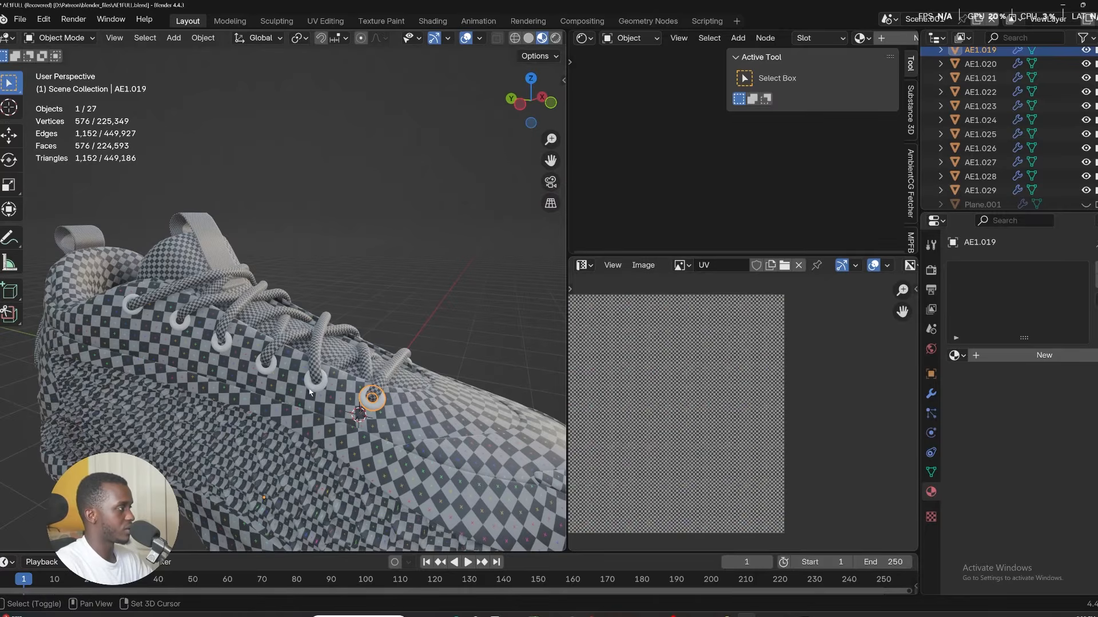
{"action": "left_click", "coordinate": [315, 379], "text": "shift"}
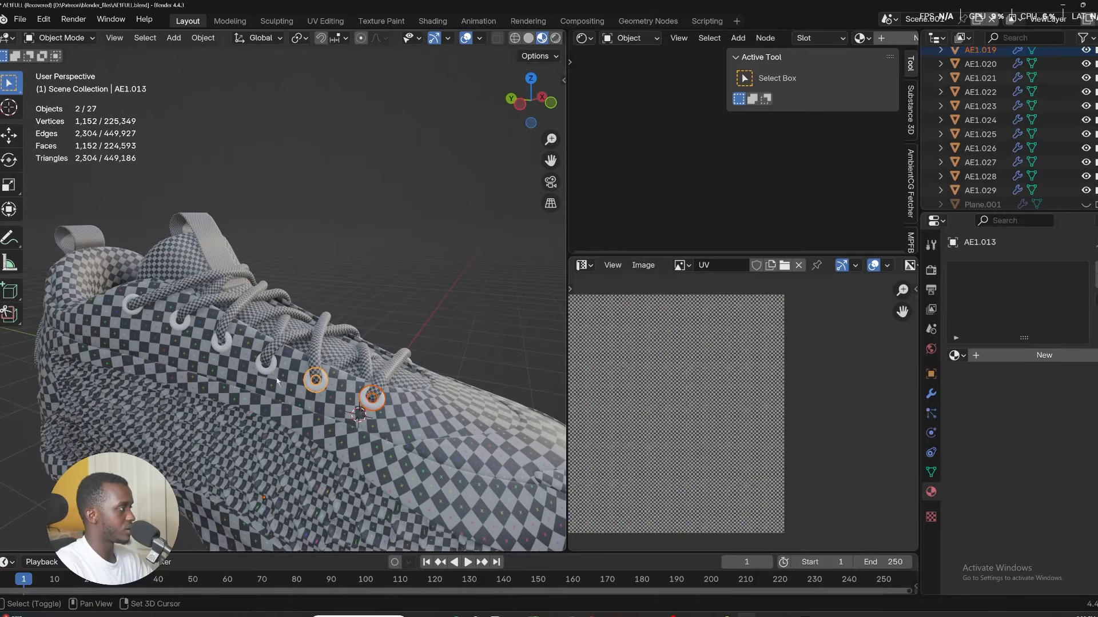
Select the six eyelet rings along the lacing and join them into one object.
{"action": "left_click", "coordinate": [266, 363], "text": "shift"}
{"action": "left_click", "coordinate": [229, 346], "text": "shift"}
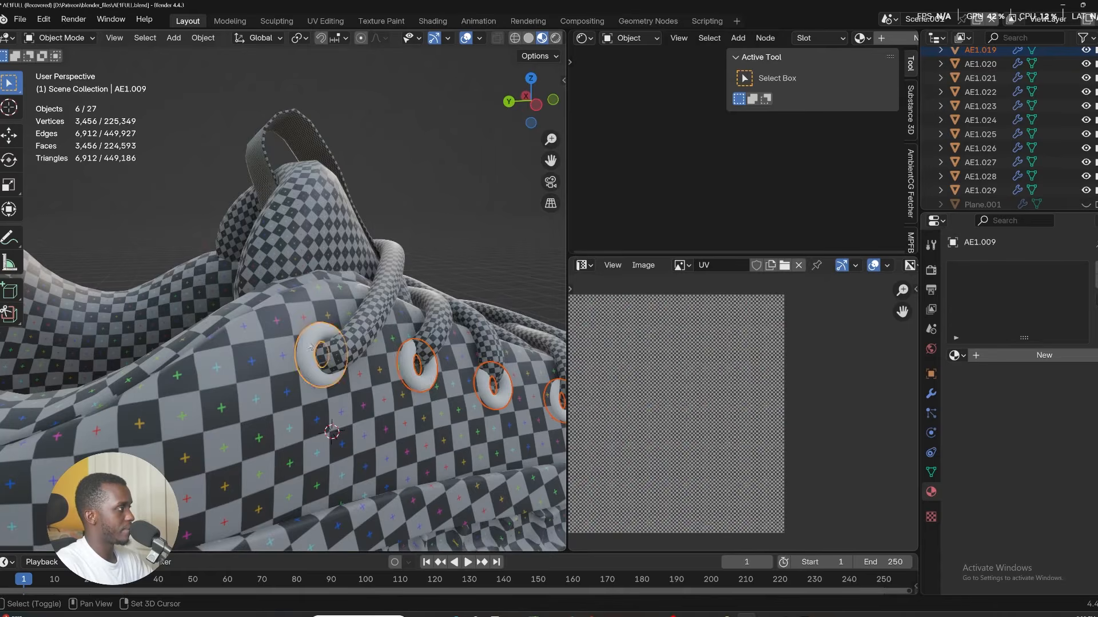
{"action": "scroll", "coordinate": [319, 372], "scroll_direction": "down", "scroll_amount": 5}
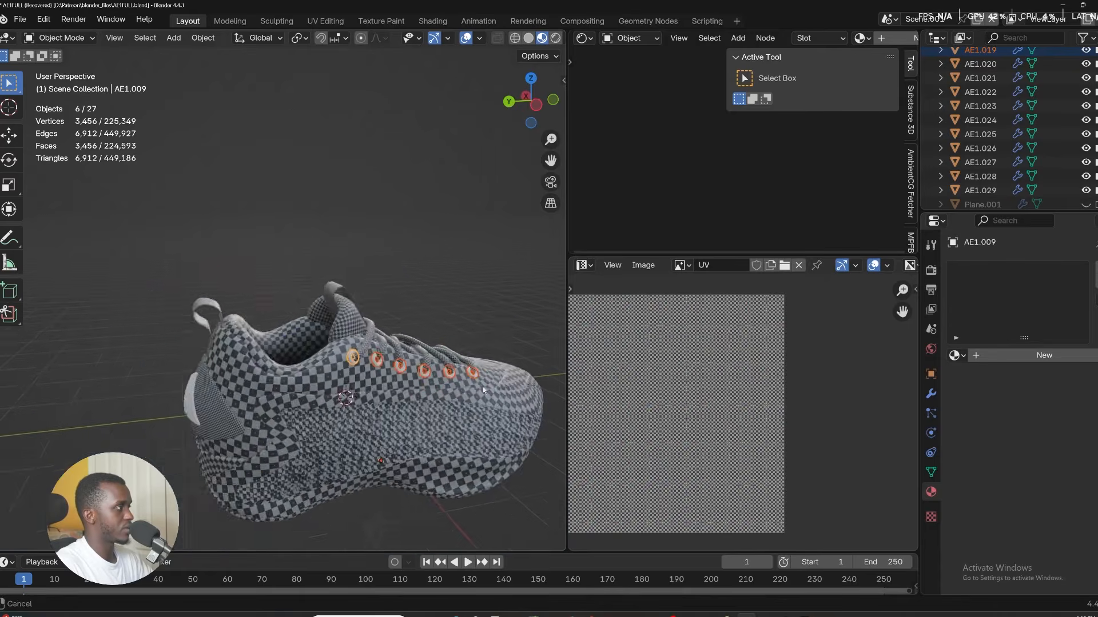
{"action": "middle_click_drag", "start_coordinate": [355, 389], "coordinate": [246, 420], "text": "shift"}
{"action": "middle_click_drag", "start_coordinate": [246, 421], "coordinate": [71, 446]}
{"action": "middle_click_drag", "start_coordinate": [71, 446], "coordinate": [125, 389], "text": "shift"}
{"action": "scroll", "coordinate": [125, 389], "scroll_direction": "up", "scroll_amount": 3}
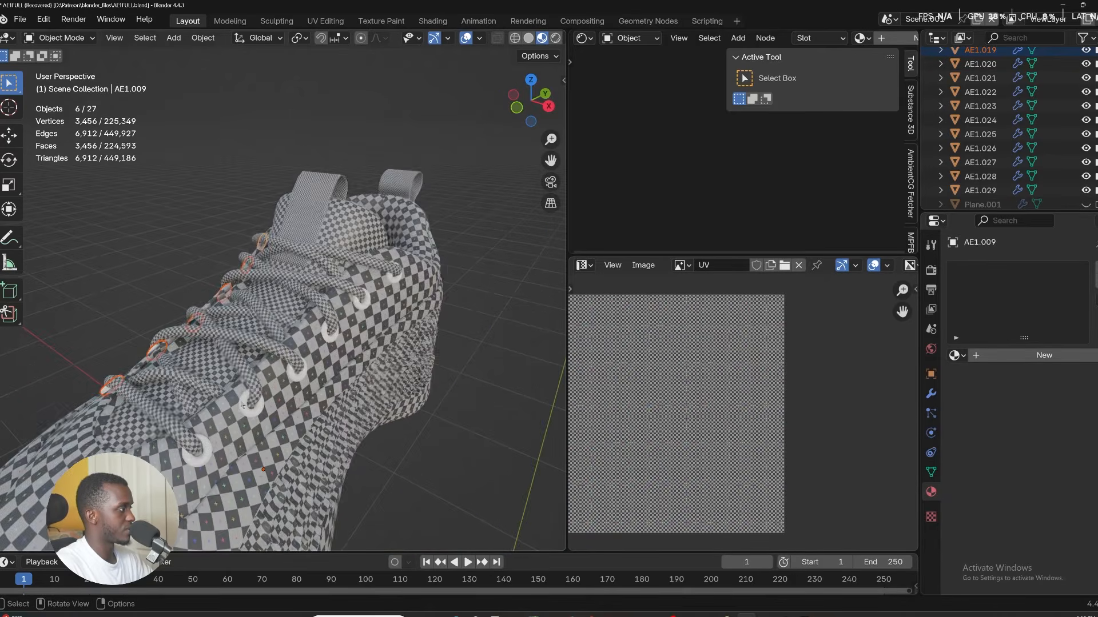
{"action": "scroll", "coordinate": [237, 407], "scroll_direction": "down", "scroll_amount": 3}
{"action": "scroll", "coordinate": [221, 413], "scroll_direction": "up", "scroll_amount": 2}
{"action": "middle_click_drag", "start_coordinate": [221, 412], "coordinate": [214, 319]}
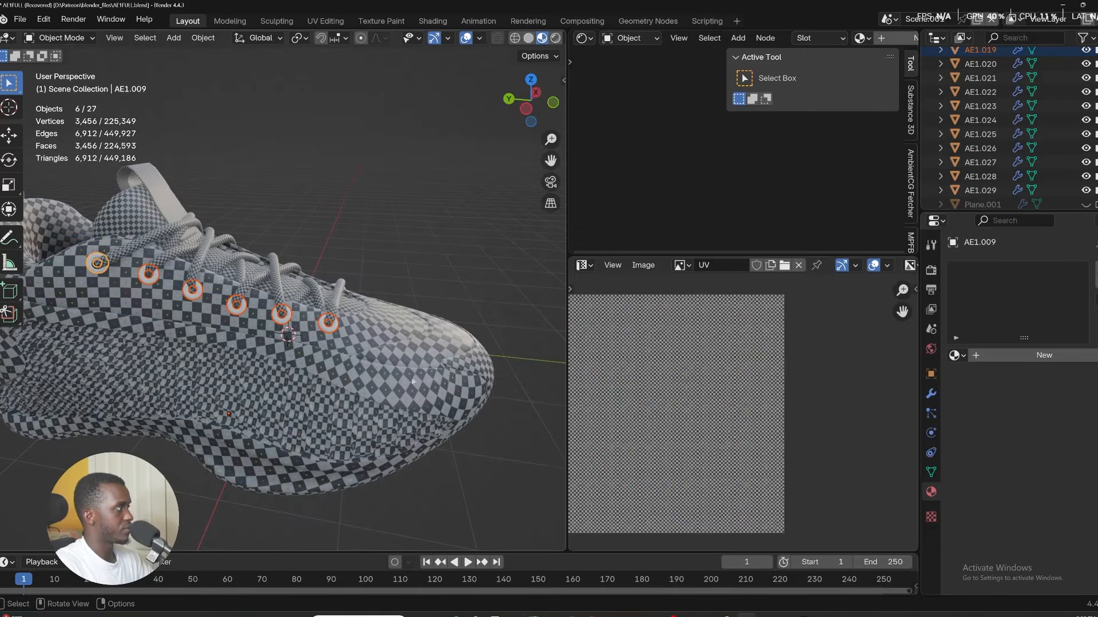
{"action": "key", "text": "ctrl+j"}
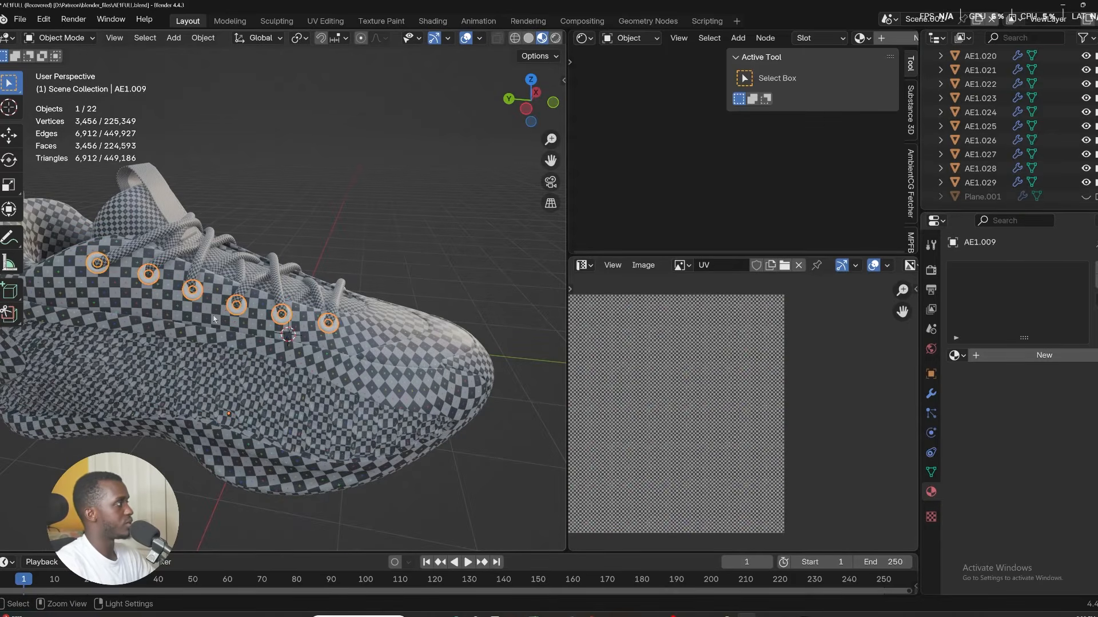
Isolate the joined eyelets in local view and assign Material.005 to them.
{"action": "key", "text": "KP_Divide"}
{"action": "key", "text": "KP_3"}
{"action": "scroll", "coordinate": [160, 183], "scroll_direction": "down", "scroll_amount": 3}
{"action": "scroll", "coordinate": [179, 209], "scroll_direction": "up", "scroll_amount": 5}
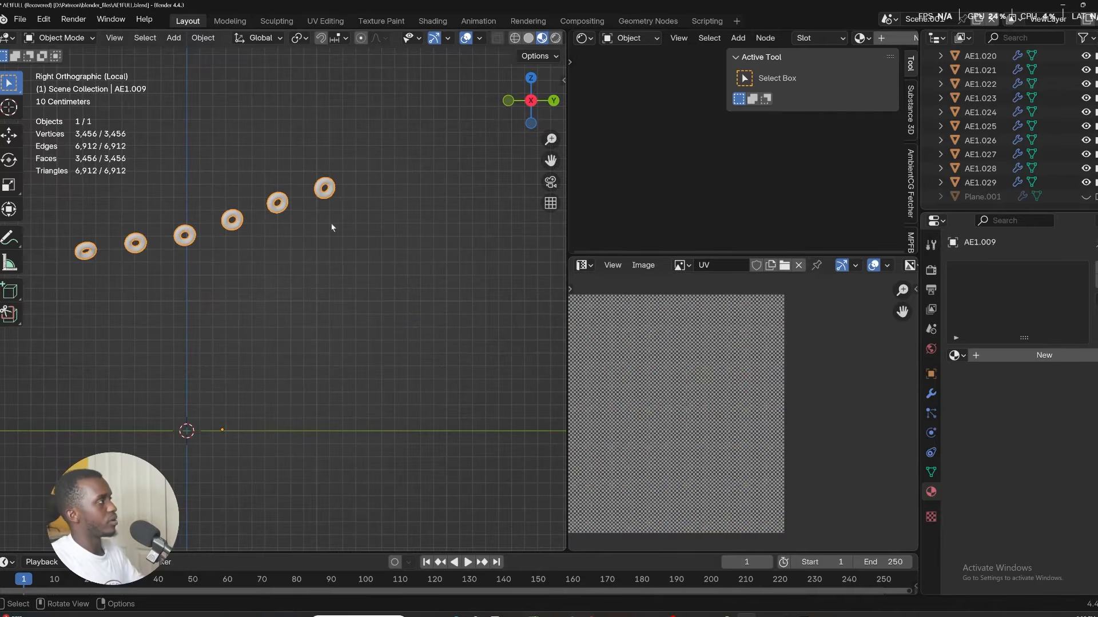
{"action": "middle_click_drag", "start_coordinate": [331, 228], "coordinate": [17, 347]}
{"action": "left_click", "coordinate": [957, 355]}
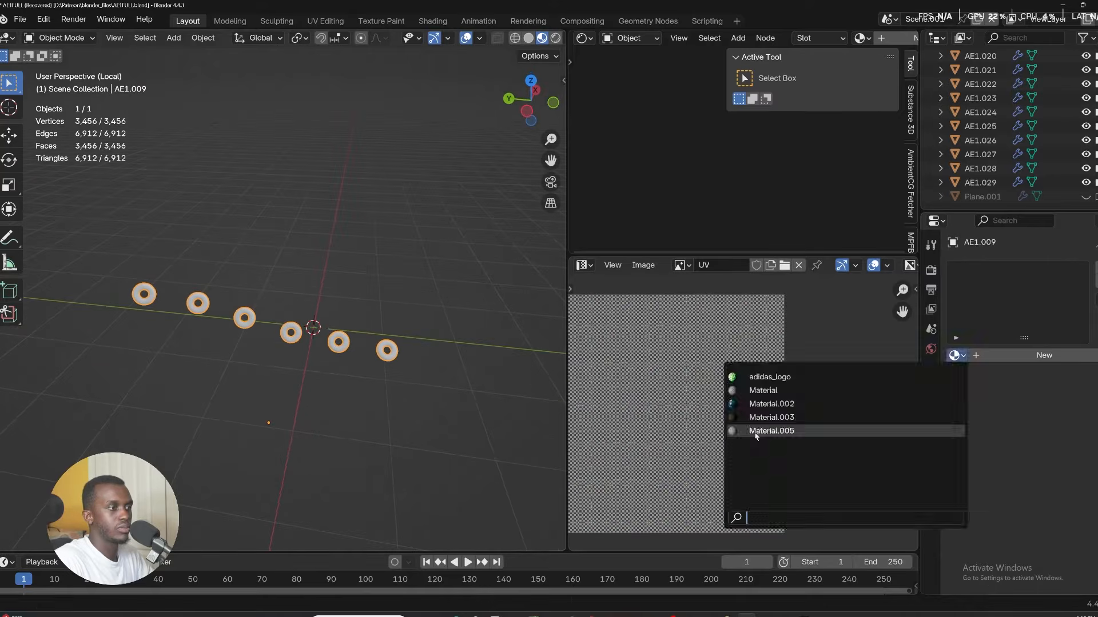
{"action": "left_click", "coordinate": [763, 433]}
Enter Edit Mode on the eyelets and unwrap them with Cube Projection.
{"action": "key", "text": "Tab"}
{"action": "key", "text": "u"}
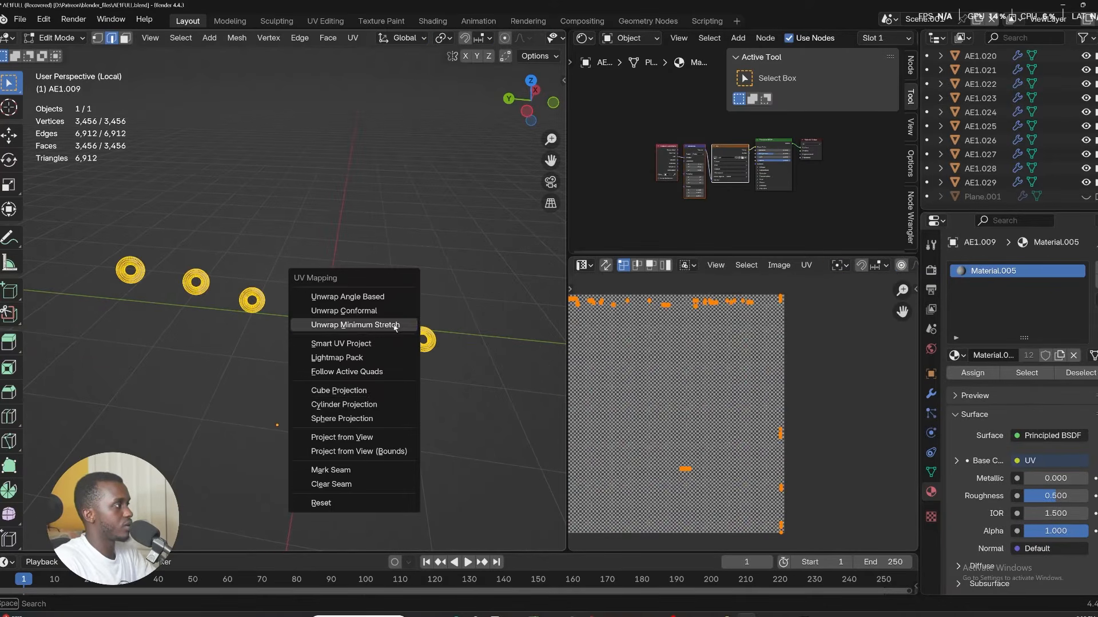
{"action": "left_click", "coordinate": [343, 390]}
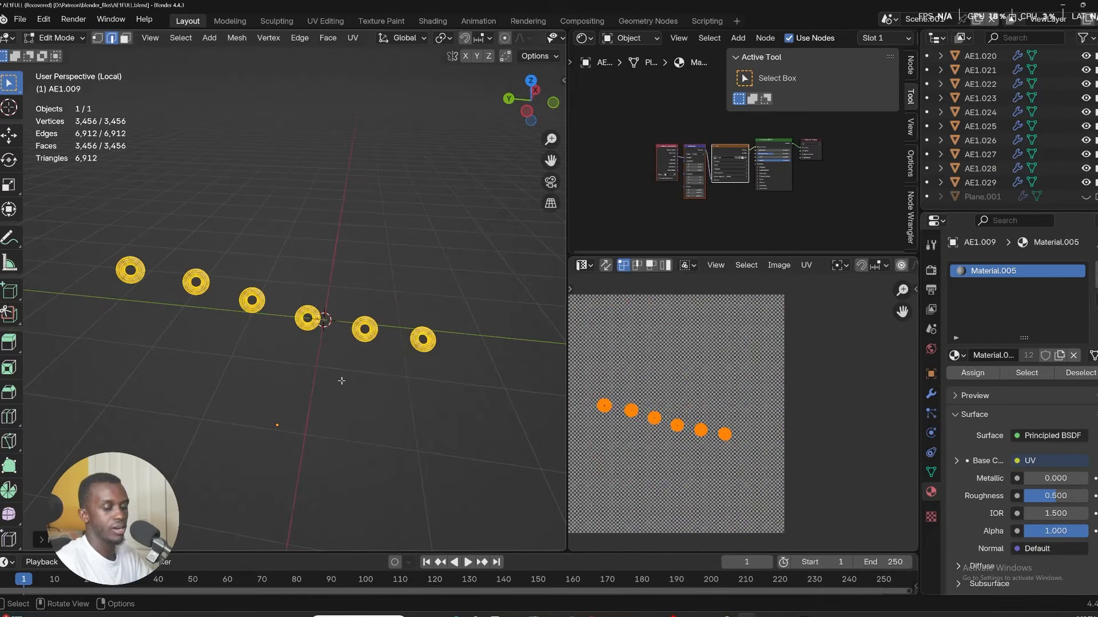
Isolate the insole AE1.023, enter Edit Mode, select all of it and unwrap it.
{"action": "key", "text": "KP_3"}
{"action": "key", "text": "KP_Divide"}
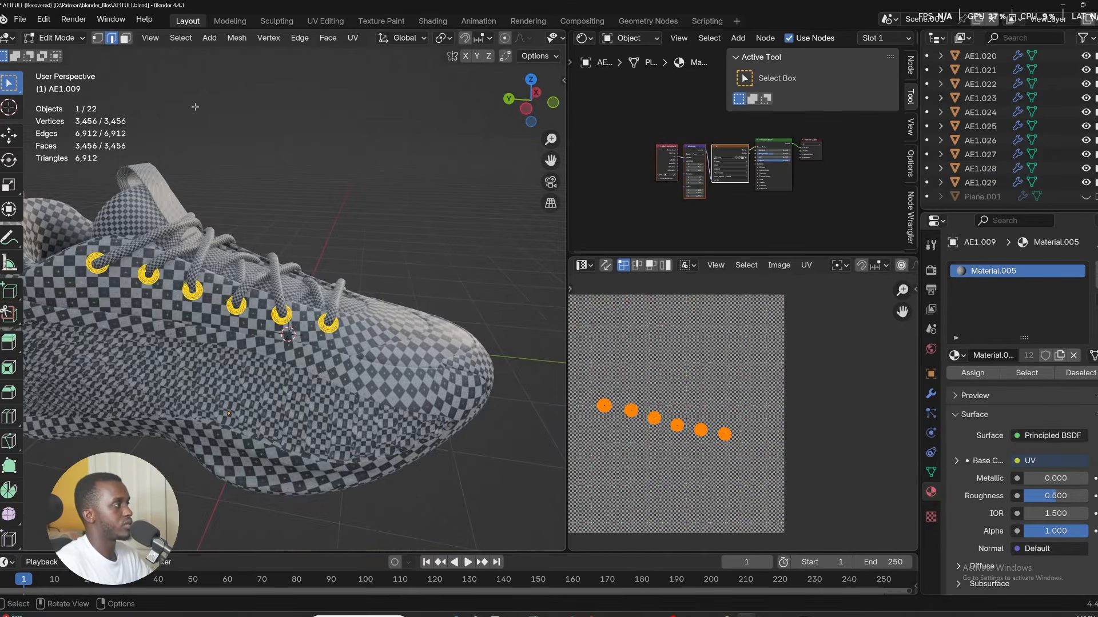
{"action": "middle_click_drag", "start_coordinate": [195, 107], "coordinate": [541, 326]}
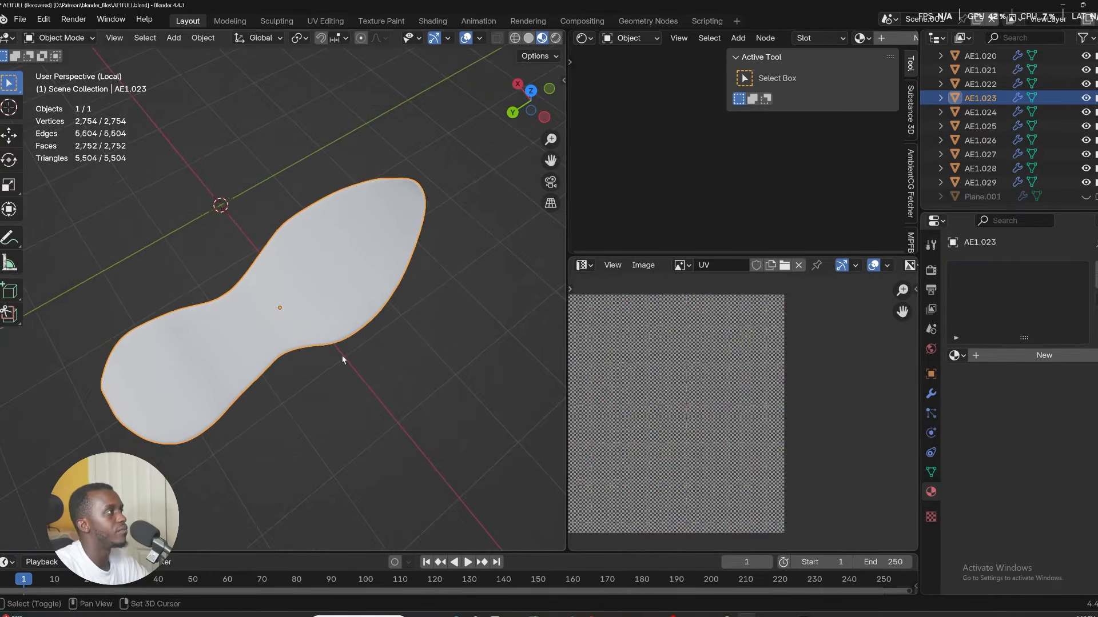
{"action": "middle_click_drag", "start_coordinate": [343, 361], "coordinate": [419, 314], "text": "shift"}
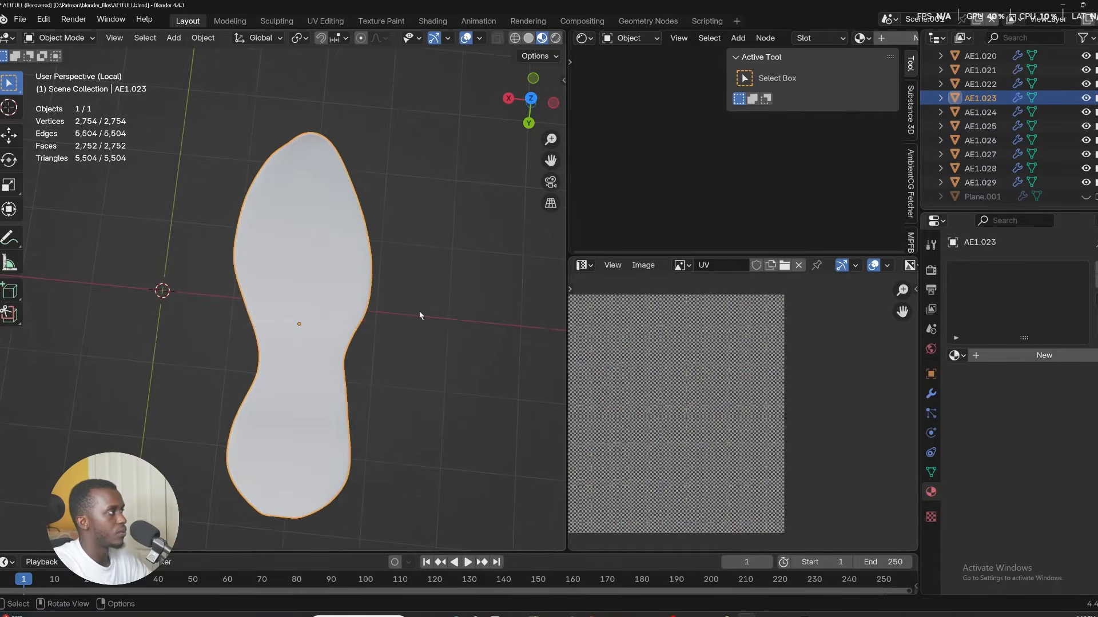
{"action": "key", "text": "Tab"}
{"action": "key", "text": "a"}
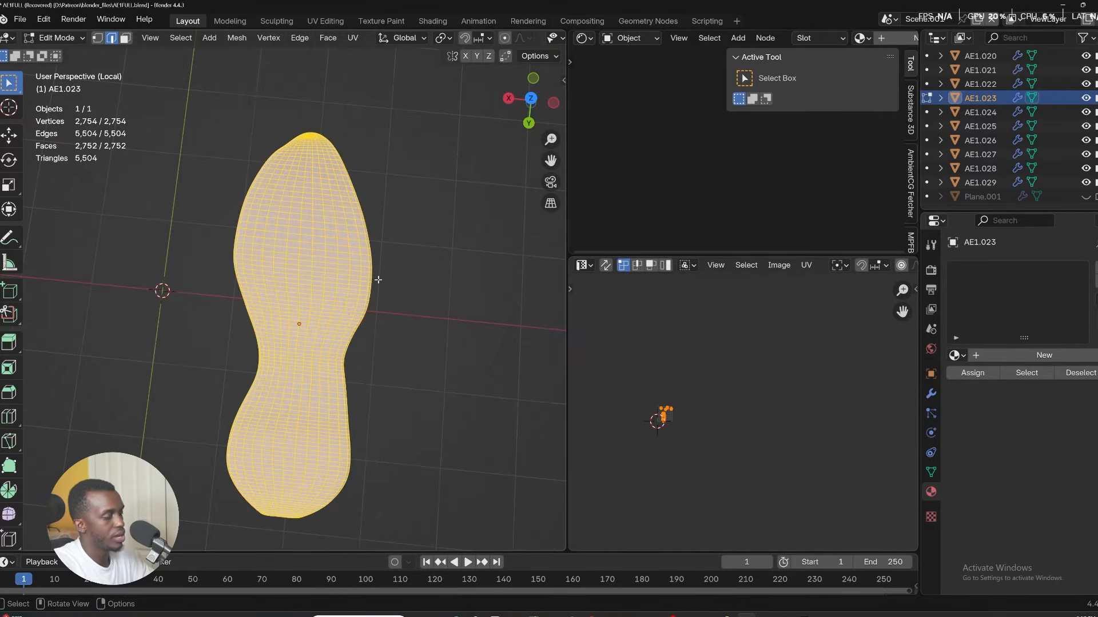
{"action": "key", "text": "u"}
{"action": "left_click", "coordinate": [371, 280]}
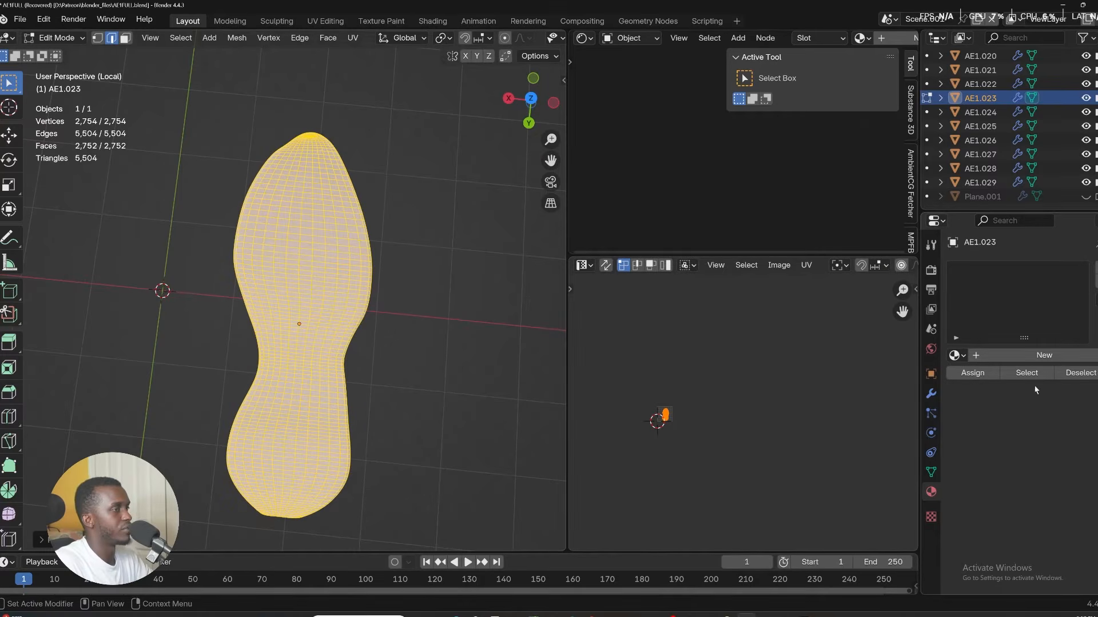
Assign Material.005 to the insole, return to Object Mode and leave local view.
{"action": "left_click", "coordinate": [956, 356]}
{"action": "left_click", "coordinate": [781, 430]}
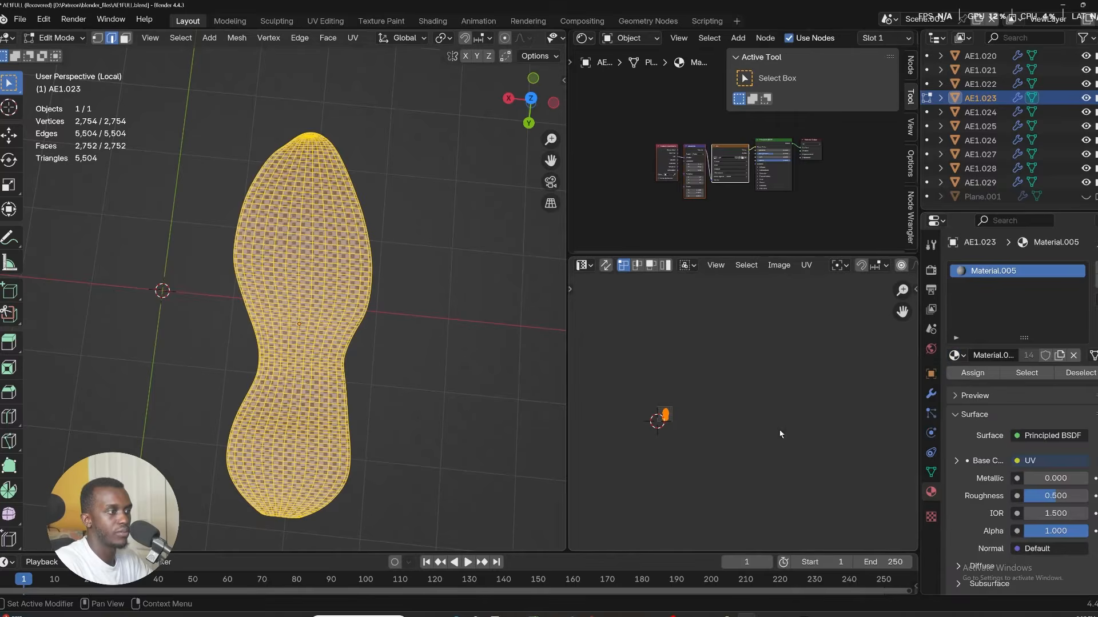
{"action": "key", "text": "Tab"}
{"action": "key", "text": "KP_Divide"}
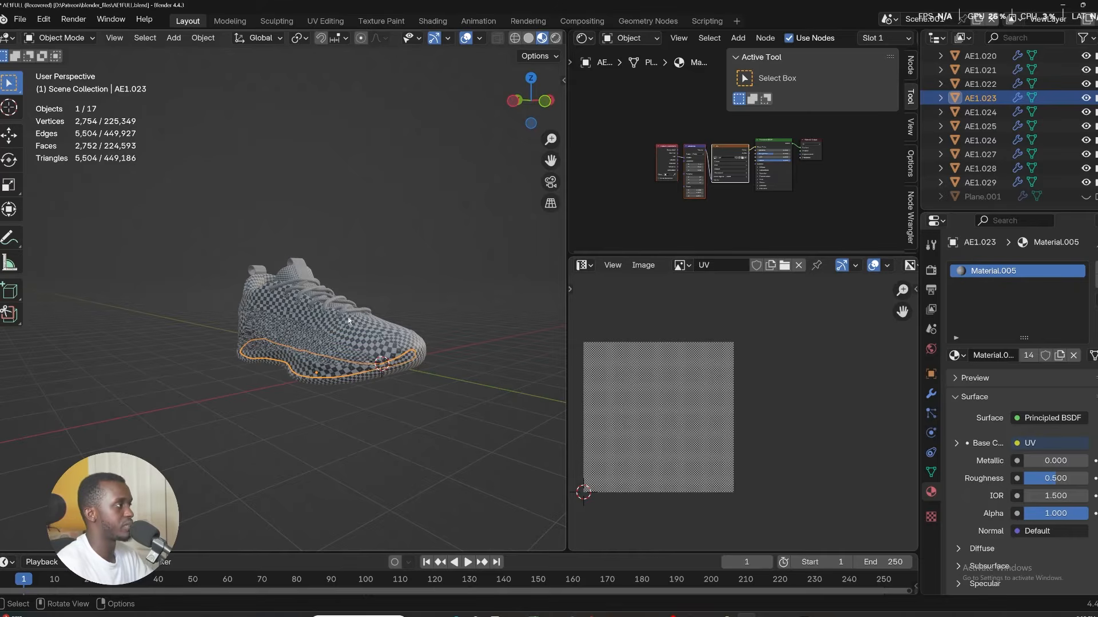
Select the upper shell AE1.002, enter Edit Mode and add a vertex group named shell.
{"action": "middle_click_drag", "start_coordinate": [349, 320], "coordinate": [394, 371]}
{"action": "left_click", "coordinate": [394, 370]}
{"action": "left_click", "coordinate": [394, 378]}
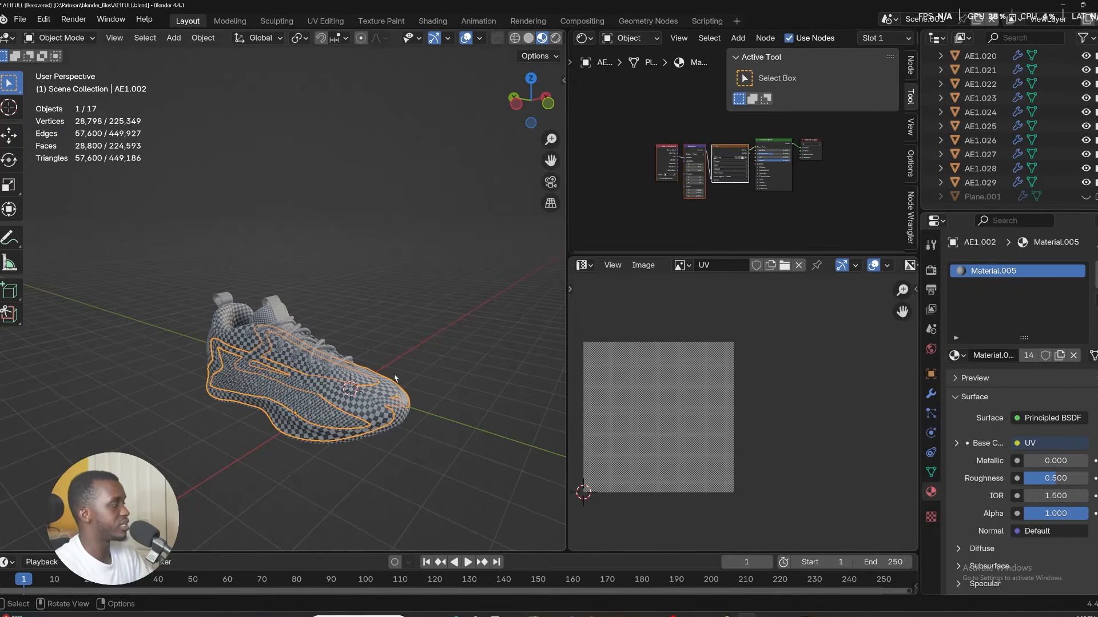
{"action": "key", "text": "ctrl+Tab"}
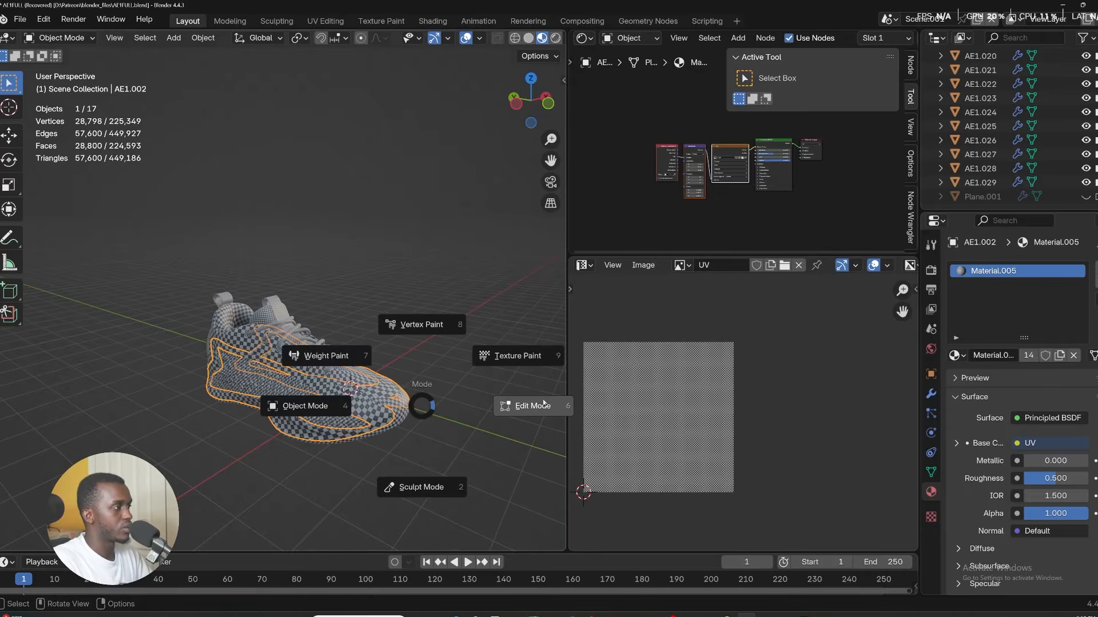
{"action": "left_click", "coordinate": [543, 403]}
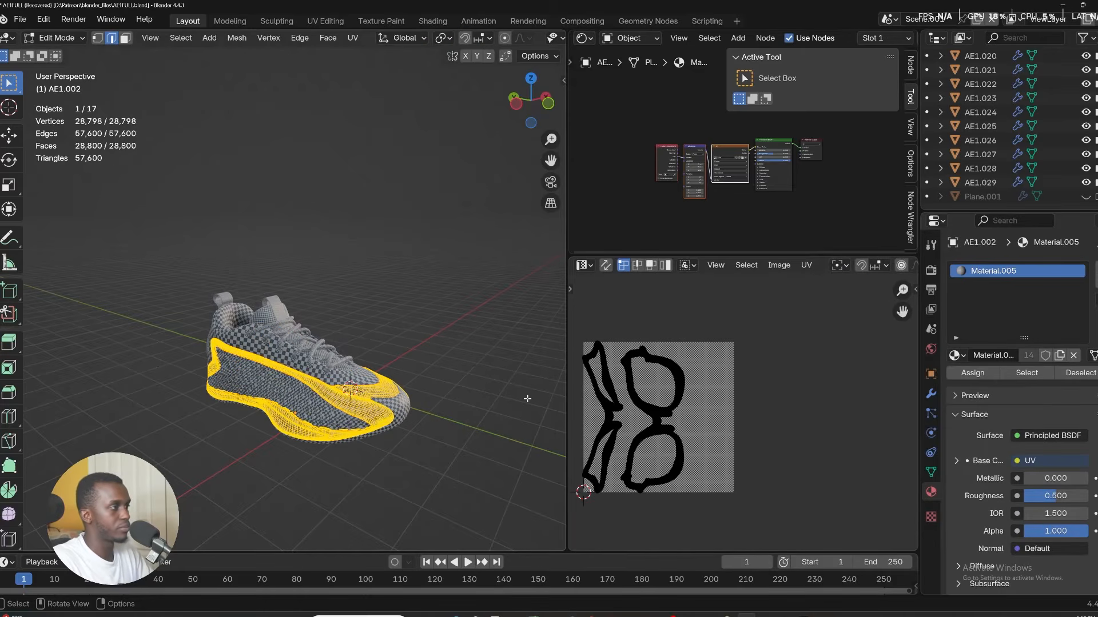
{"action": "left_click", "coordinate": [932, 473]}
{"action": "left_click", "coordinate": [1093, 312]}
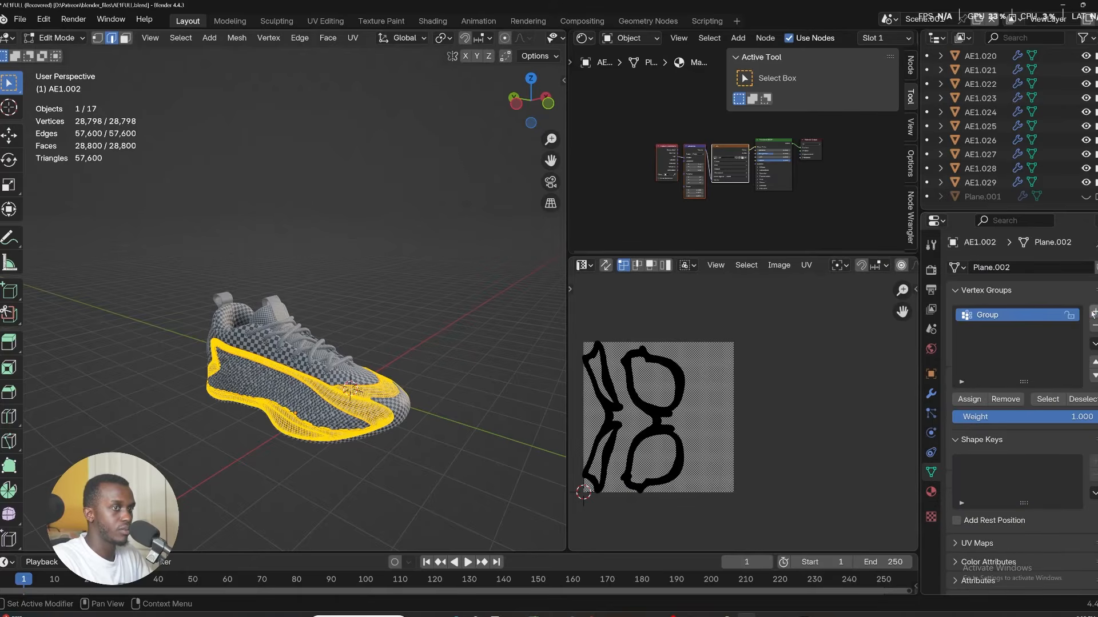
{"action": "double_click", "coordinate": [1000, 317]}
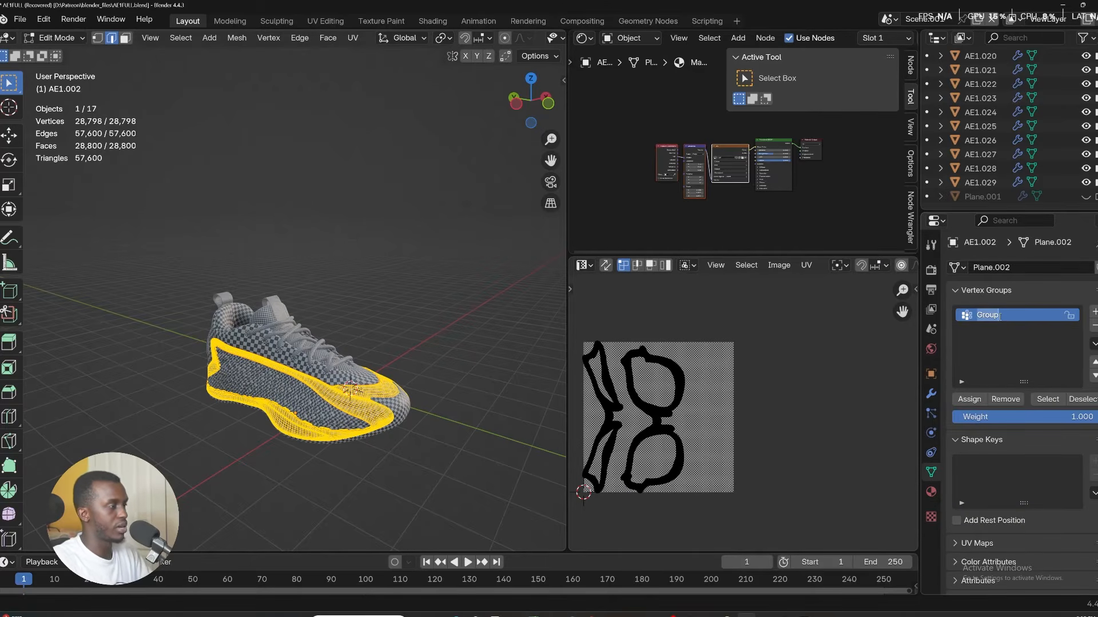
{"action": "type", "text": "she"}
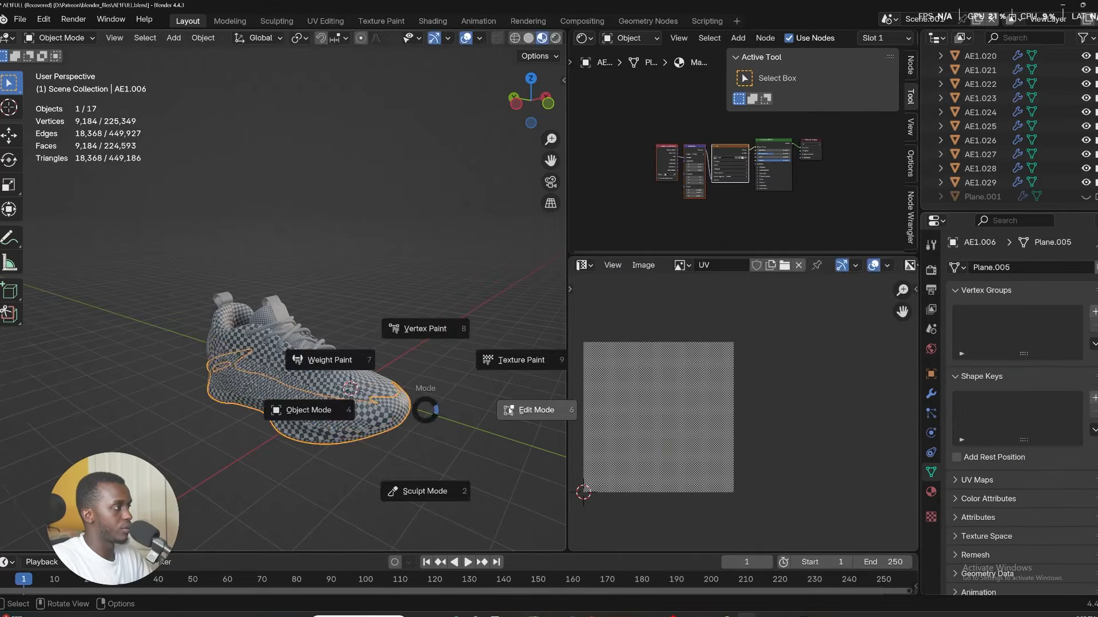
Switch to the sole AE1.006, add a vertex group named Sole, assign its vertices and test selecting it.
{"action": "left_click", "coordinate": [510, 408]}
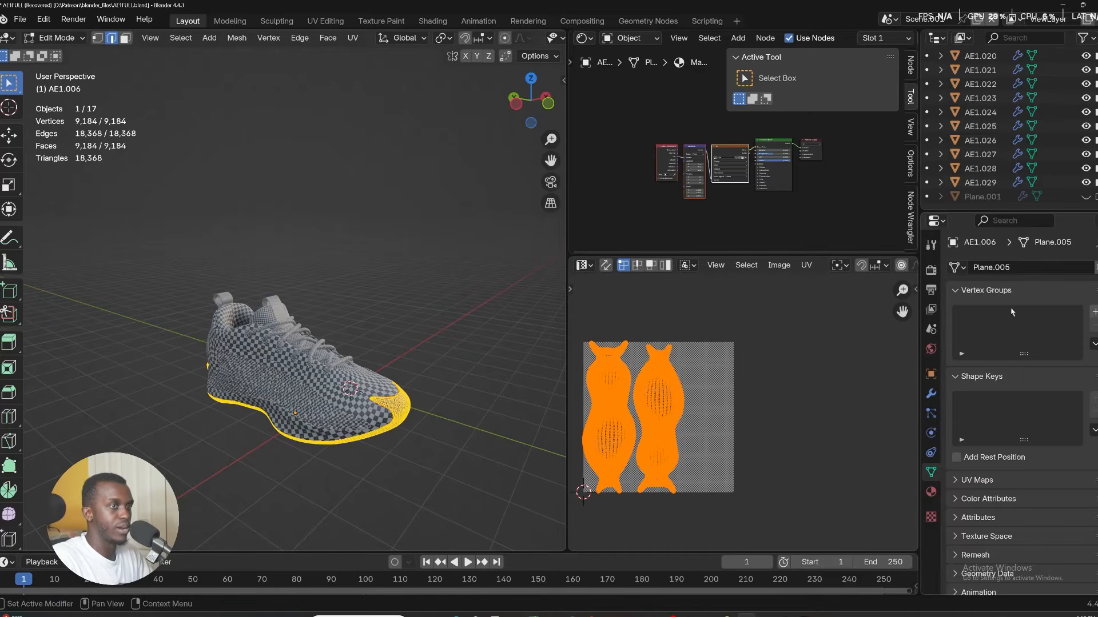
{"action": "left_click", "coordinate": [1092, 312]}
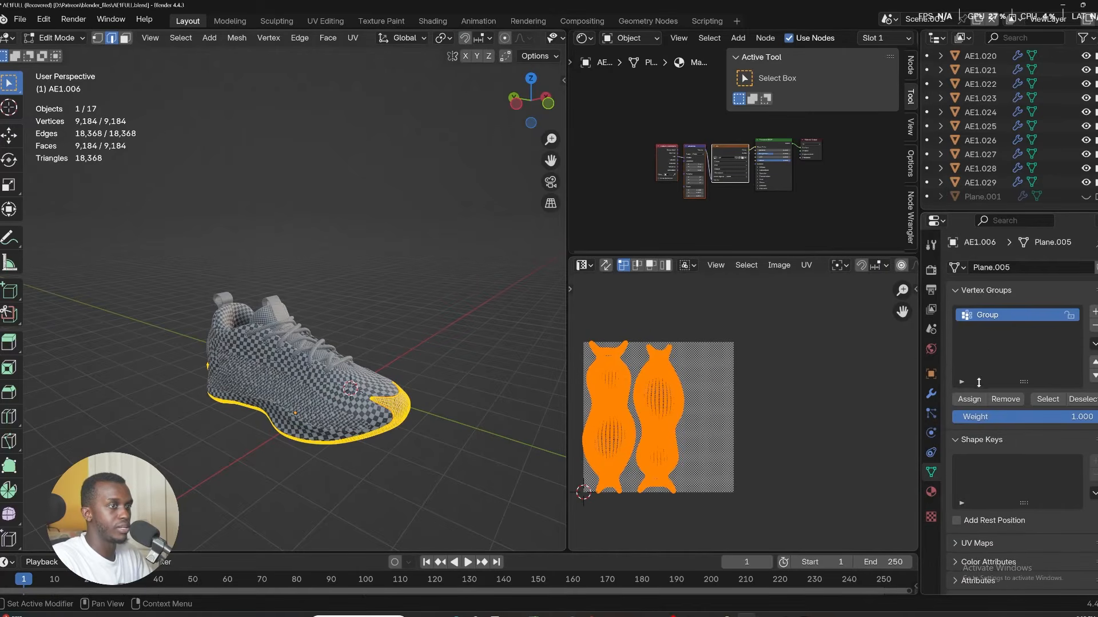
{"action": "double_click", "coordinate": [996, 316]}
{"action": "key", "text": "Return"}
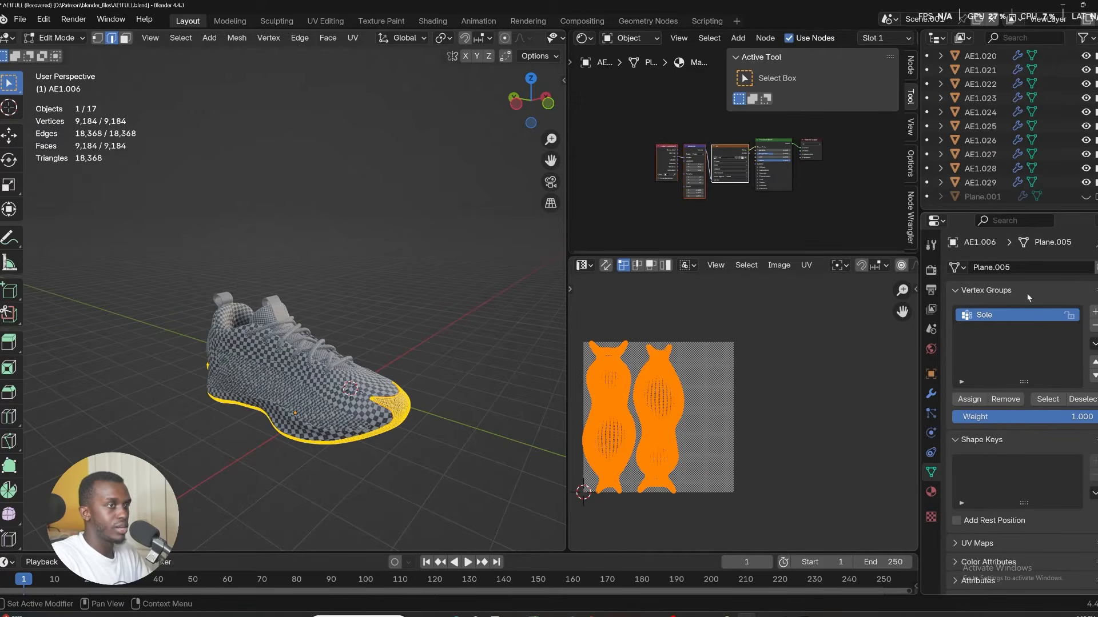
{"action": "left_click", "coordinate": [976, 404]}
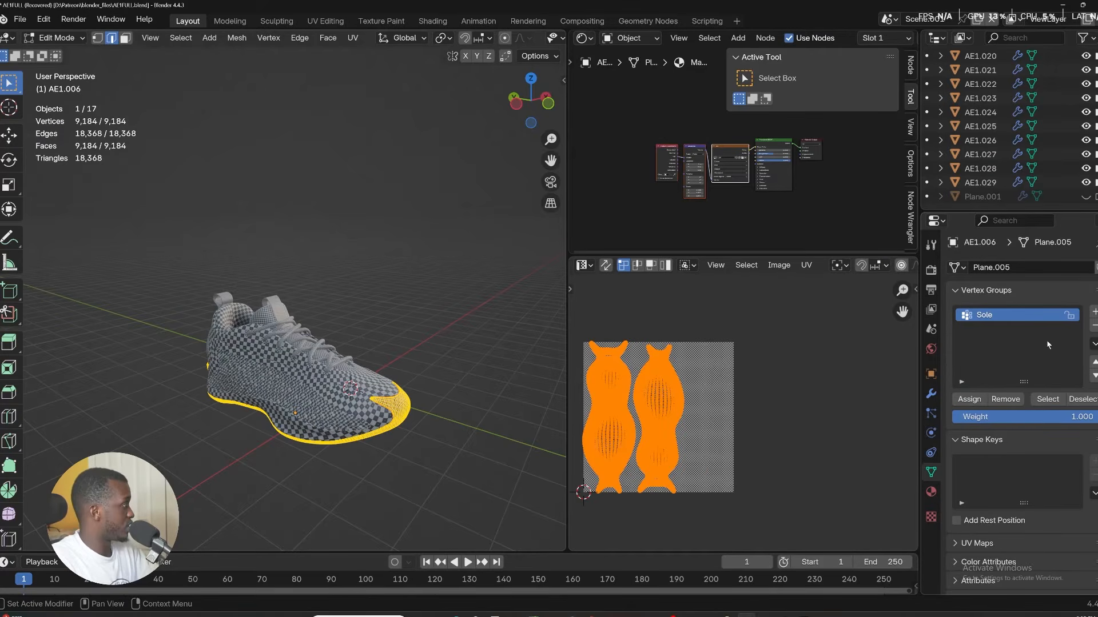
{"action": "left_click", "coordinate": [1090, 407]}
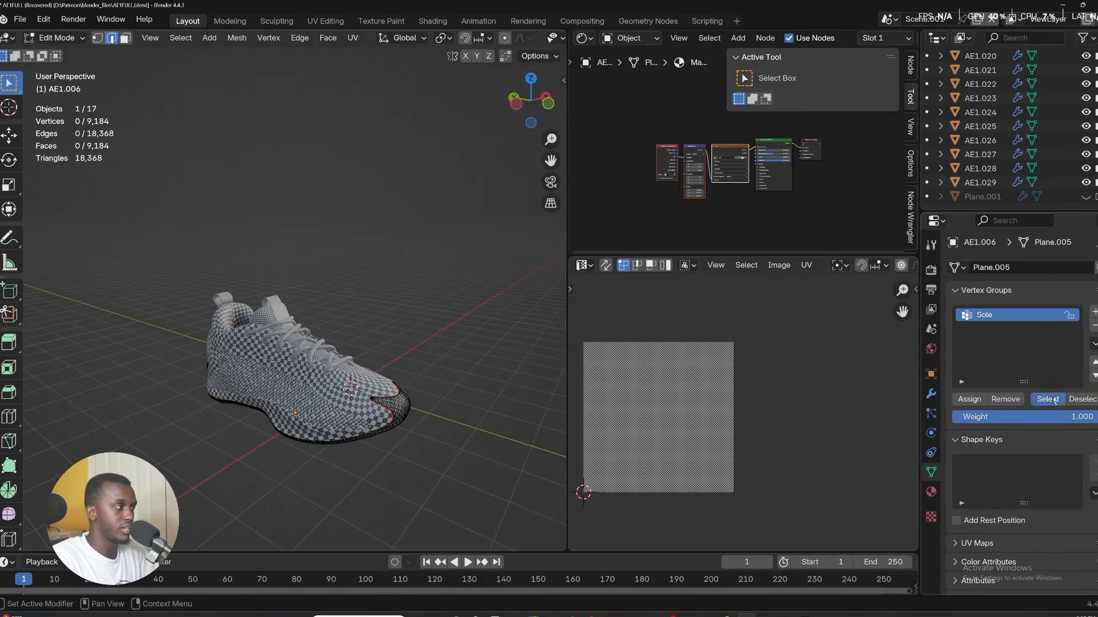
{"action": "left_click", "coordinate": [1048, 399]}
{"action": "left_click", "coordinate": [1086, 405]}
{"action": "left_click", "coordinate": [1048, 399]}
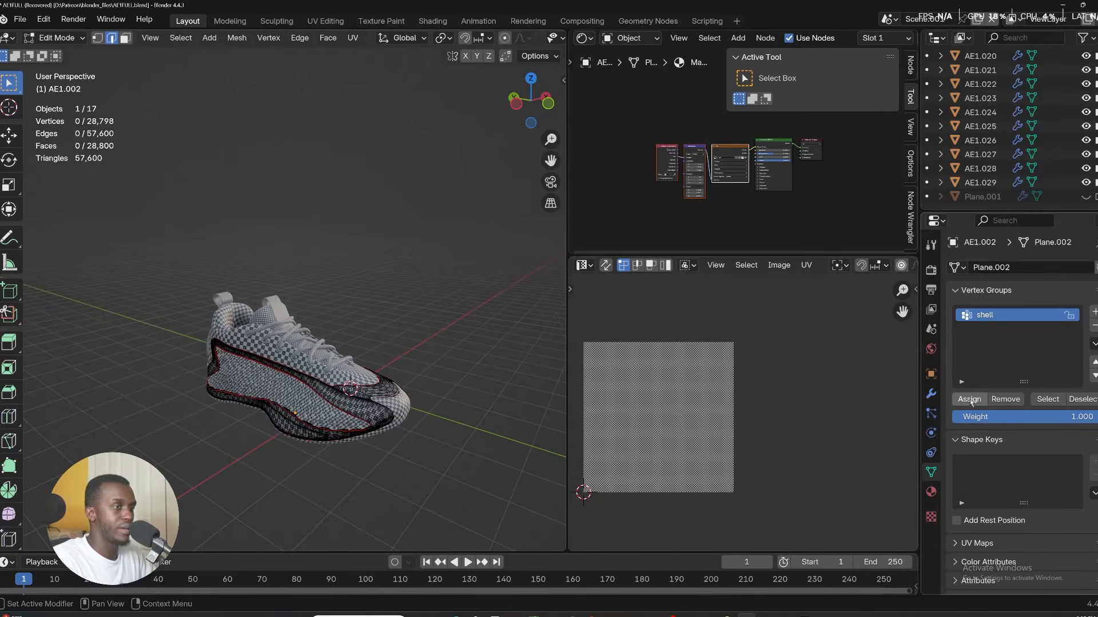
Select all of the shell mesh, assign it to the shell vertex group and test selecting it.
{"action": "key", "text": "z"}
{"action": "left_click", "coordinate": [354, 422]}
{"action": "key", "text": "a"}
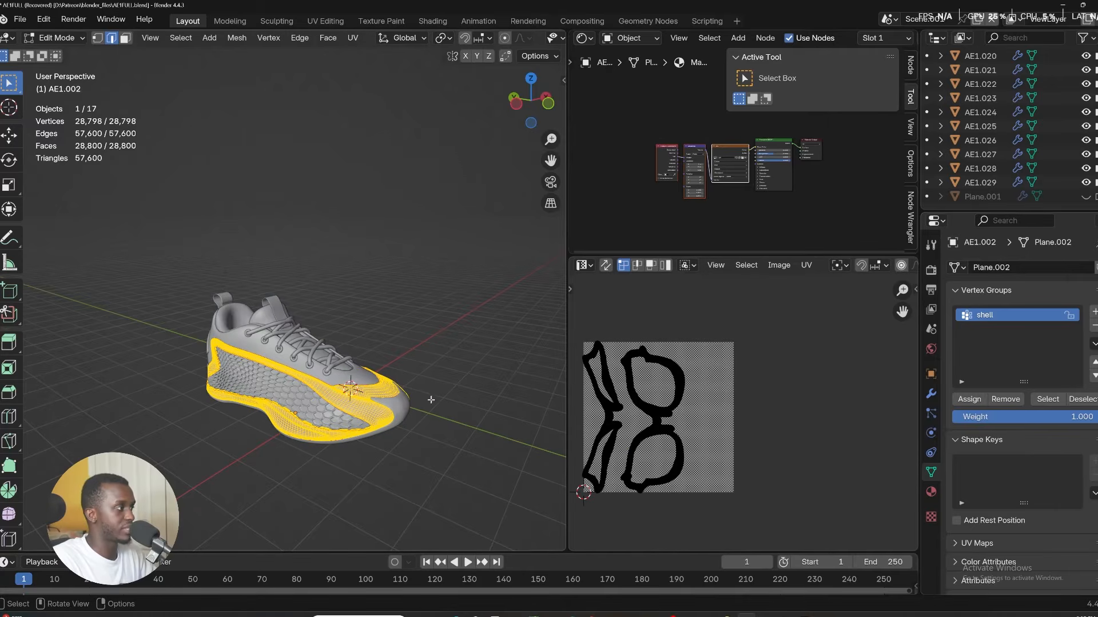
{"action": "left_click", "coordinate": [967, 402]}
{"action": "left_click", "coordinate": [1087, 399]}
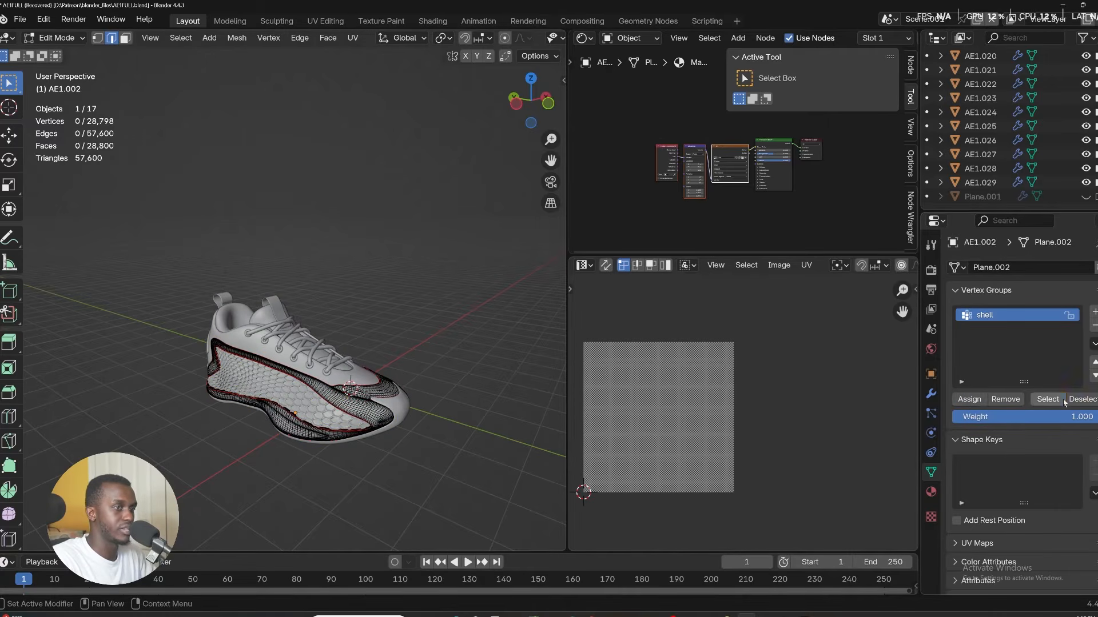
{"action": "left_click", "coordinate": [1048, 399]}
{"action": "left_click", "coordinate": [1089, 399]}
{"action": "left_click", "coordinate": [1047, 399]}
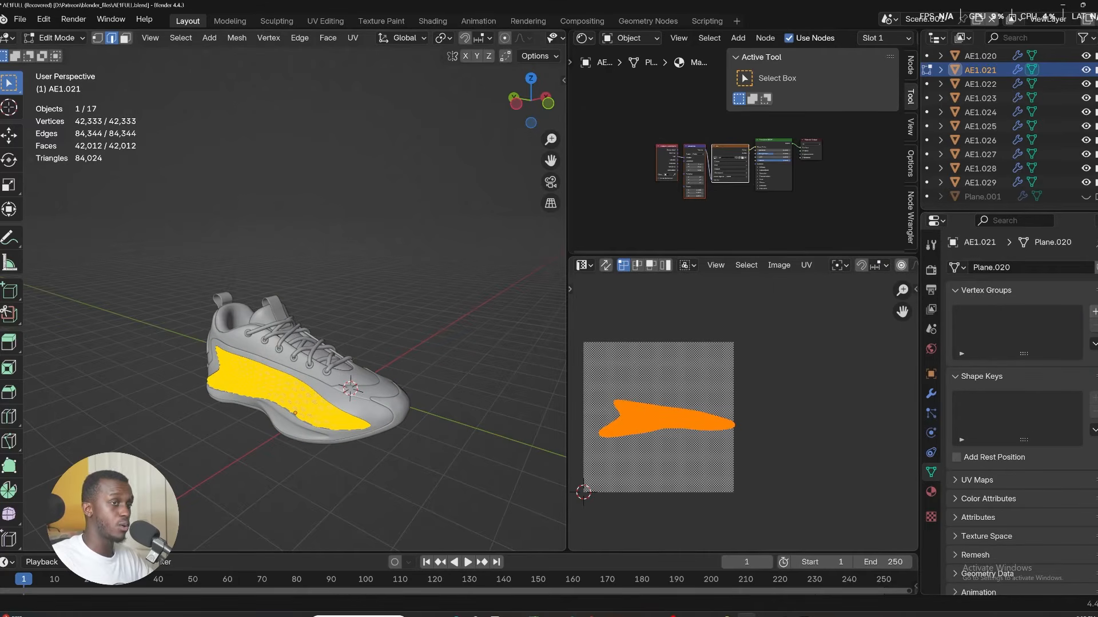
Add a vertex group named HC to the side panel part AE1.021.
{"action": "left_click", "coordinate": [1092, 310]}
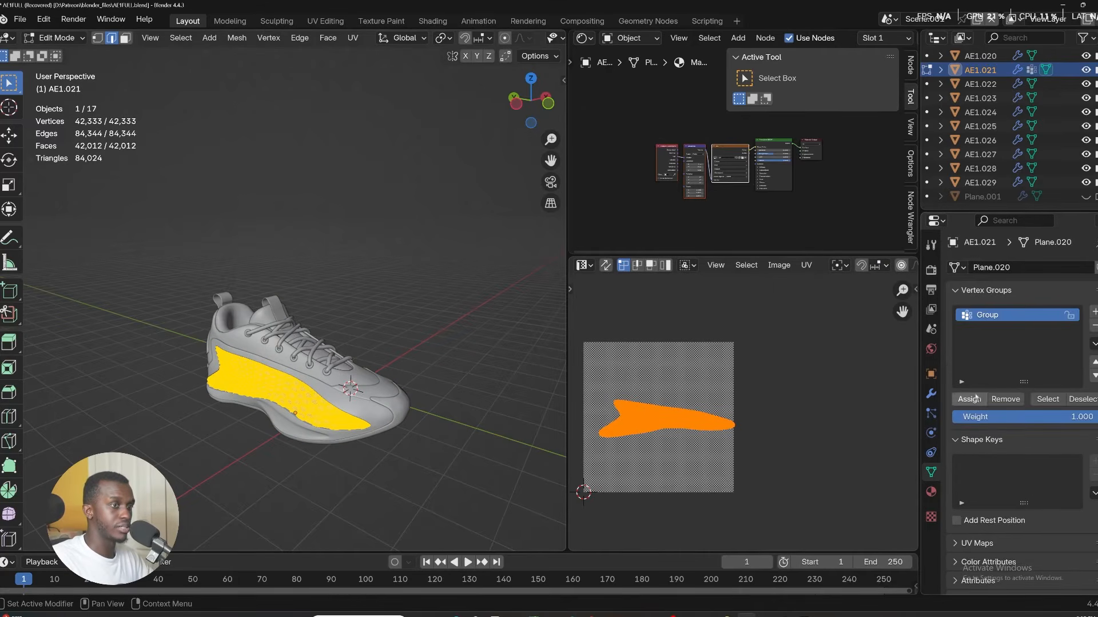
{"action": "double_click", "coordinate": [997, 314]}
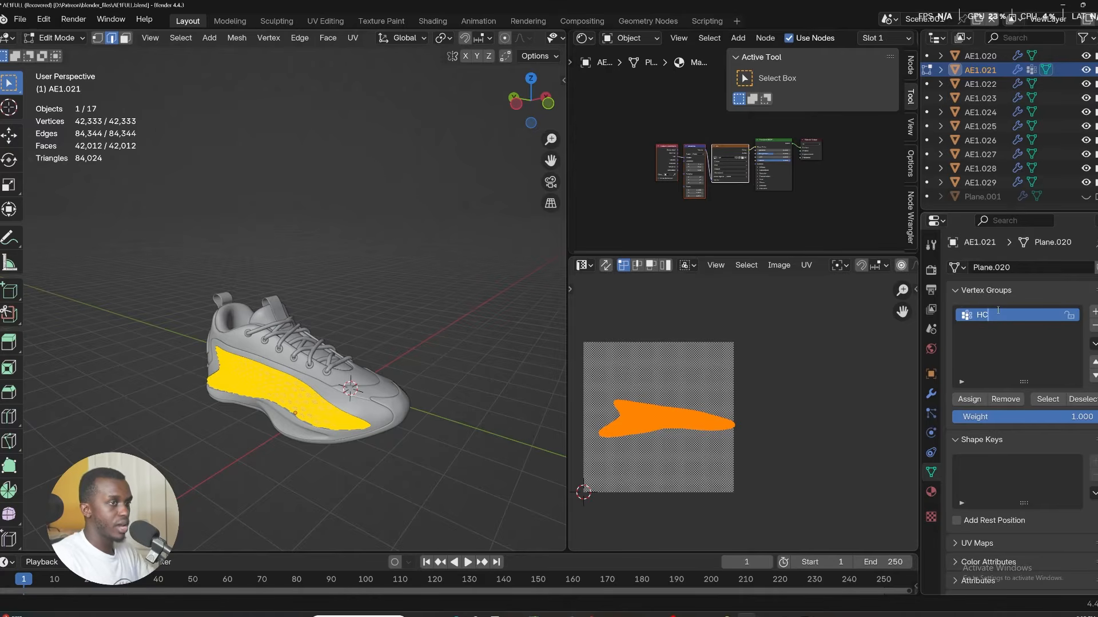
{"action": "key", "text": "Return"}
Switch to the heel panel AE1.022 in Edit Mode and add a vertex group named HC2.
{"action": "left_click", "coordinate": [425, 348]}
{"action": "middle_click_drag", "start_coordinate": [426, 348], "coordinate": [372, 363]}
{"action": "key", "text": "ctrl+Tab"}
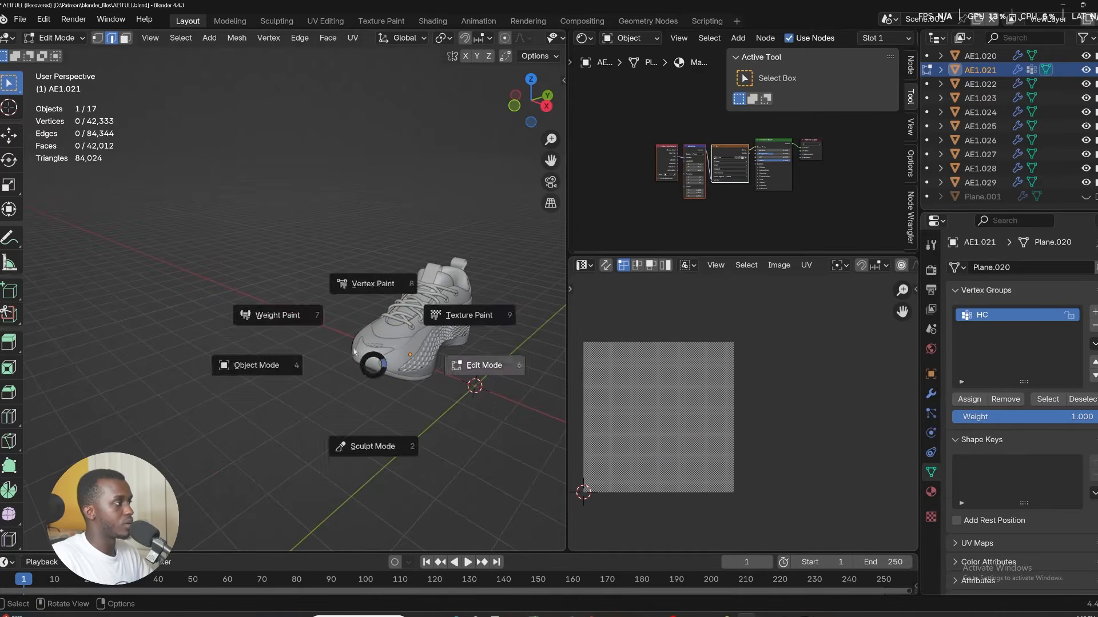
{"action": "left_click", "coordinate": [260, 365]}
{"action": "left_click", "coordinate": [453, 332]}
{"action": "key", "text": "Tab"}
{"action": "middle_click_drag", "start_coordinate": [456, 346], "coordinate": [412, 349]}
{"action": "left_click", "coordinate": [1092, 311]}
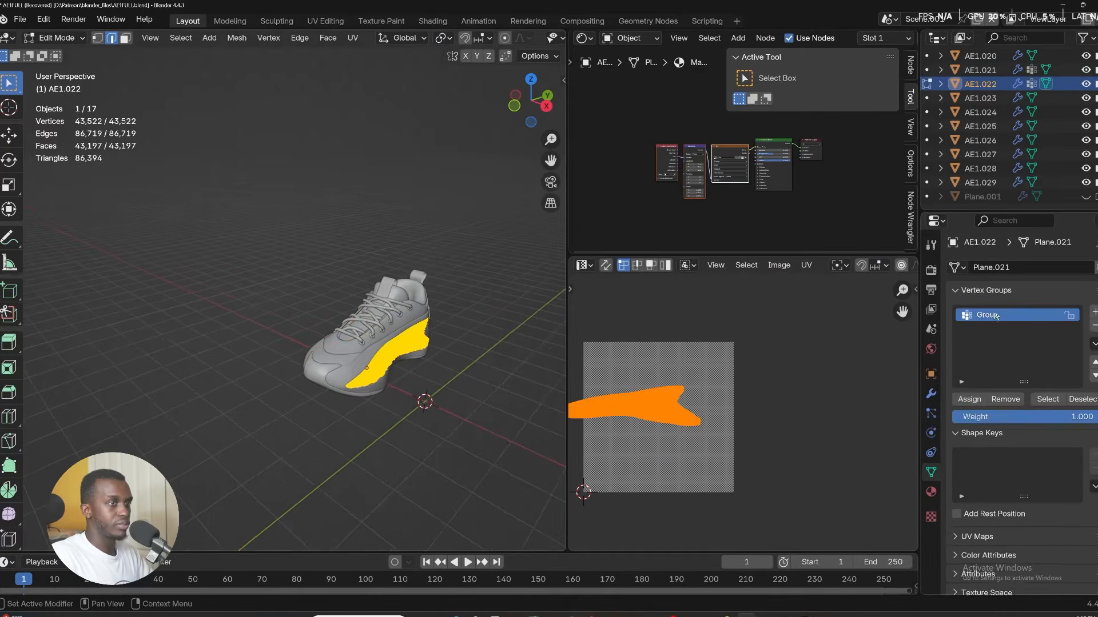
{"action": "double_click", "coordinate": [1005, 314]}
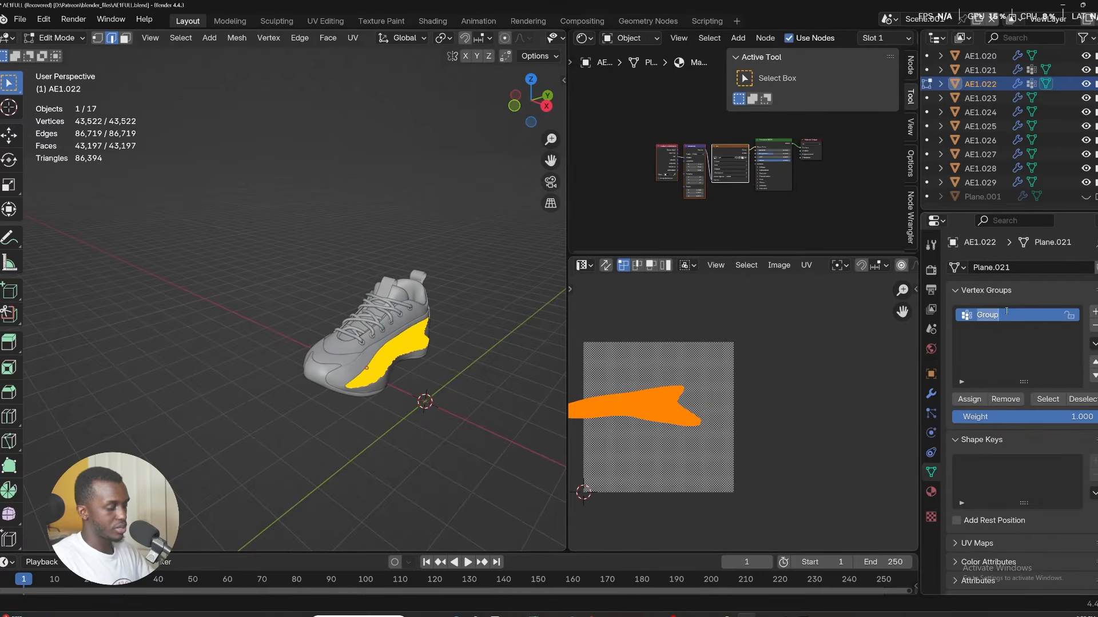
{"action": "type", "text": "HC2"}
{"action": "key", "text": "Return"}
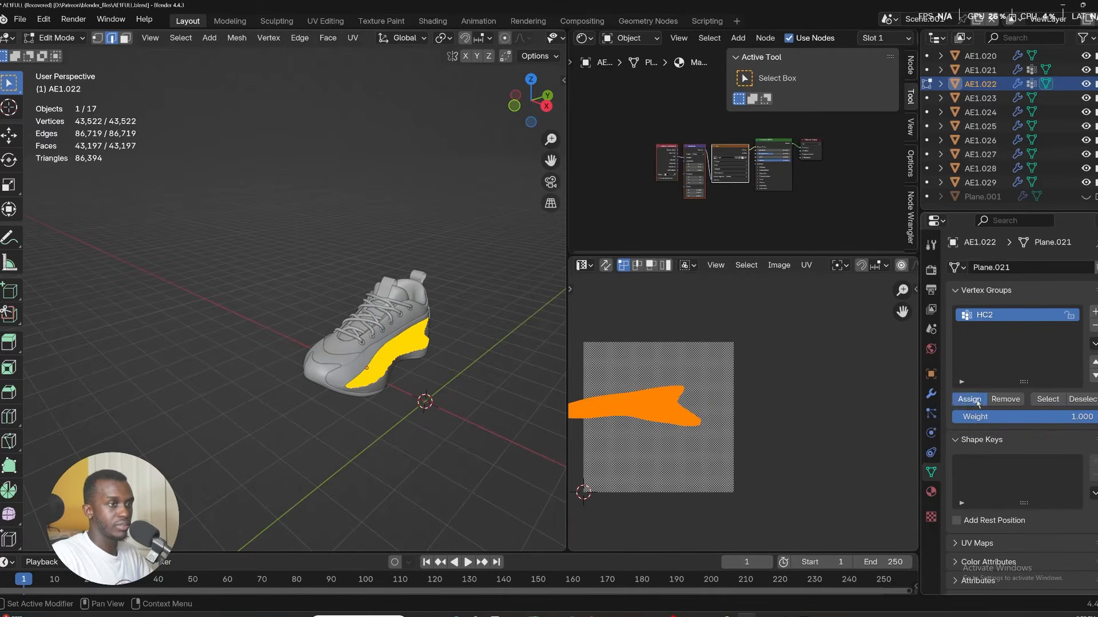
{"action": "middle_click_drag", "start_coordinate": [394, 305], "coordinate": [376, 299]}
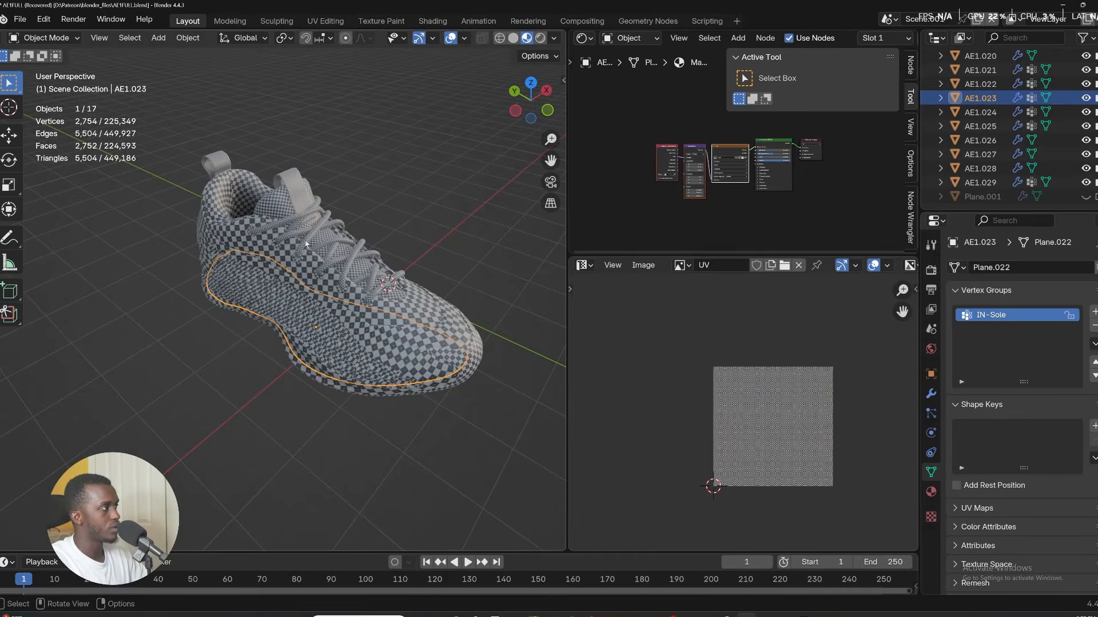
Select all the visible shoe parts and join them into a single object with AE1.002 active.
{"action": "middle_click_drag", "start_coordinate": [252, 243], "coordinate": [346, 330]}
{"action": "left_click_drag", "start_coordinate": [416, 476], "coordinate": [139, 205]}
{"action": "middle_click_drag", "start_coordinate": [272, 257], "coordinate": [357, 216]}
{"action": "scroll", "coordinate": [222, 263], "scroll_direction": "up", "scroll_amount": 5}
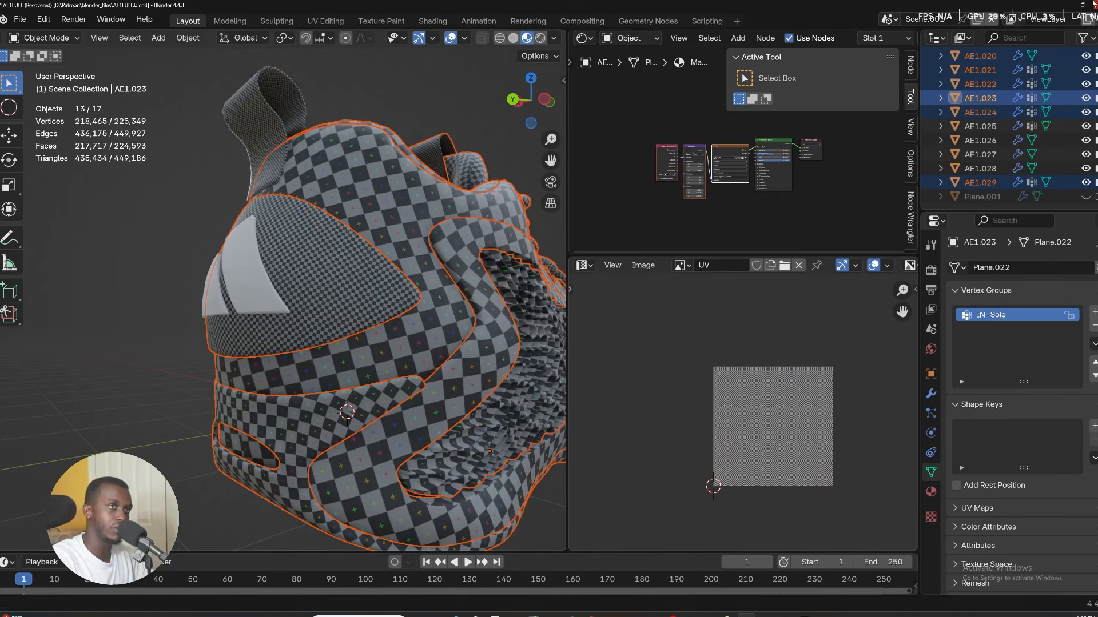
{"action": "left_click", "coordinate": [263, 291]}
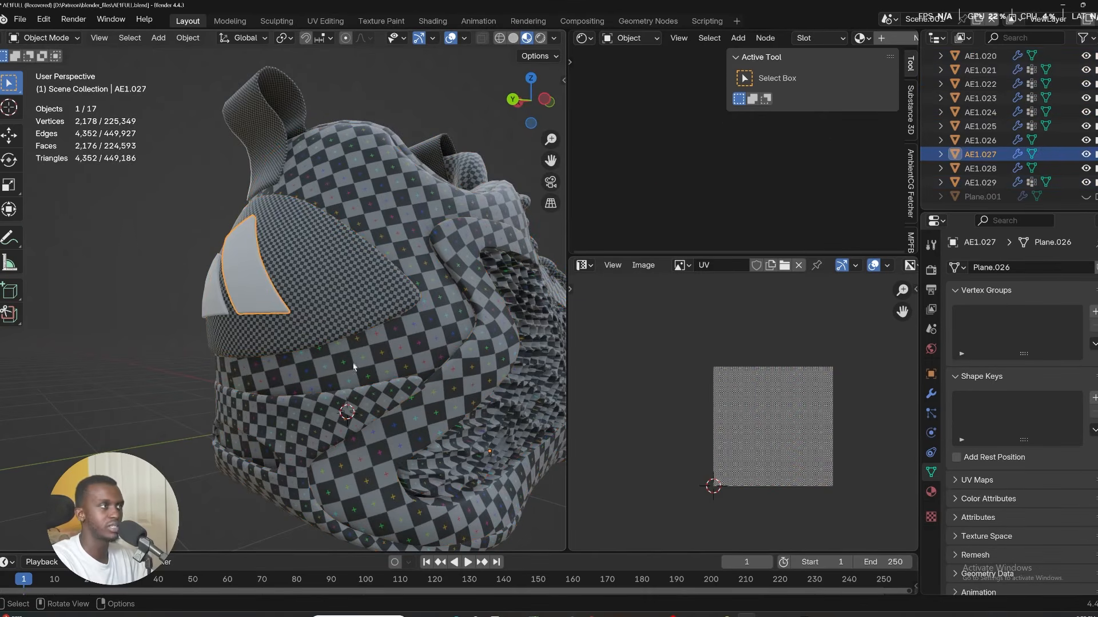
{"action": "middle_click_drag", "start_coordinate": [337, 336], "coordinate": [385, 328]}
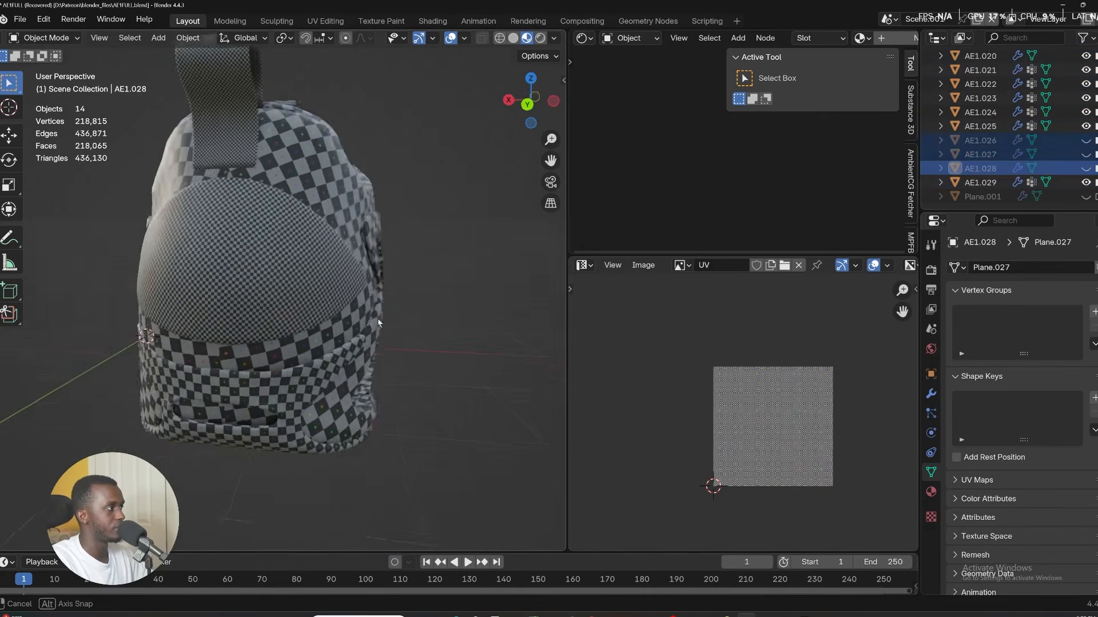
{"action": "middle_click_drag", "start_coordinate": [337, 331], "coordinate": [252, 311]}
{"action": "scroll", "coordinate": [267, 304], "scroll_direction": "down", "scroll_amount": 5}
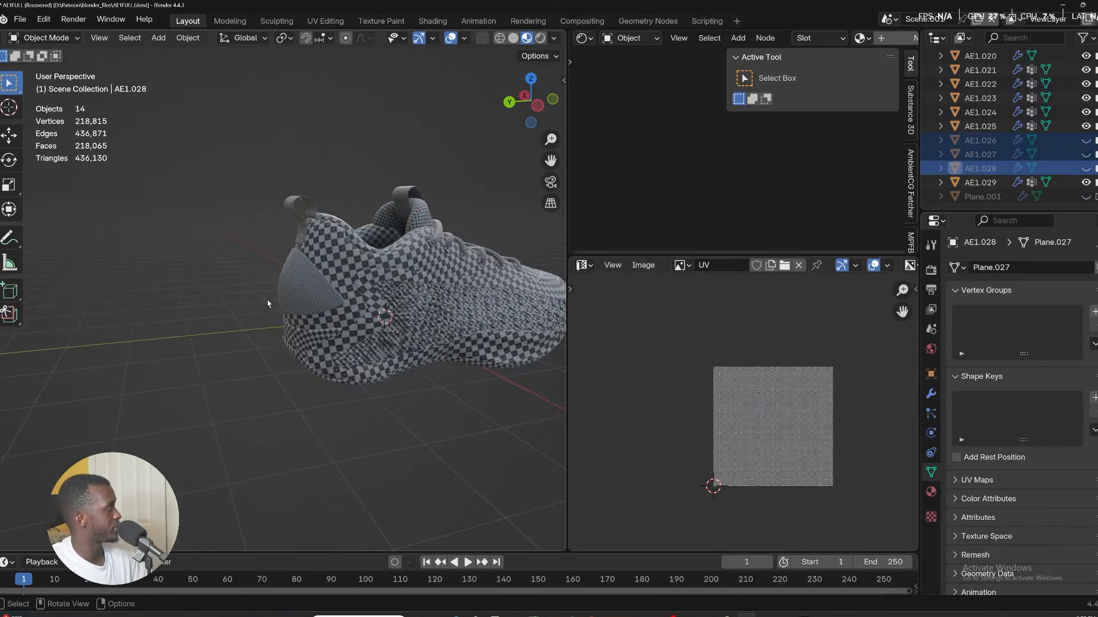
{"action": "scroll", "coordinate": [267, 304], "scroll_direction": "down", "scroll_amount": 5}
{"action": "middle_click_drag", "start_coordinate": [440, 301], "coordinate": [316, 349]}
{"action": "scroll", "coordinate": [320, 389], "scroll_direction": "up", "scroll_amount": 4}
{"action": "left_click_drag", "start_coordinate": [389, 457], "coordinate": [76, 177]}
{"action": "middle_click_drag", "start_coordinate": [326, 343], "coordinate": [360, 391], "text": "shift"}
{"action": "left_click", "coordinate": [370, 400], "text": "shift"}
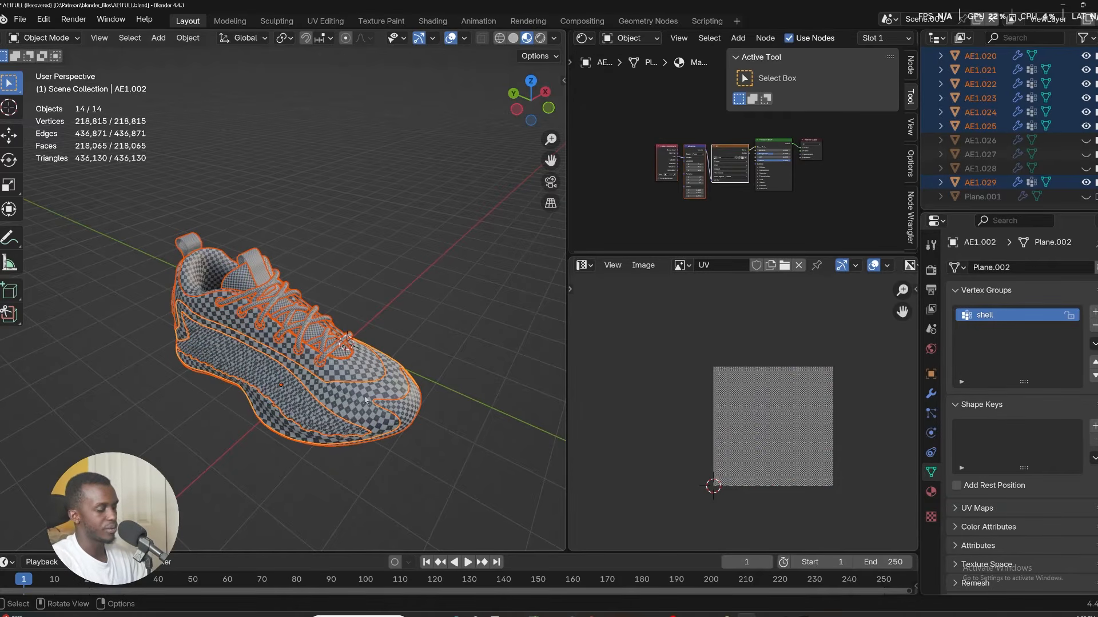
{"action": "key", "text": "ctrl+j"}
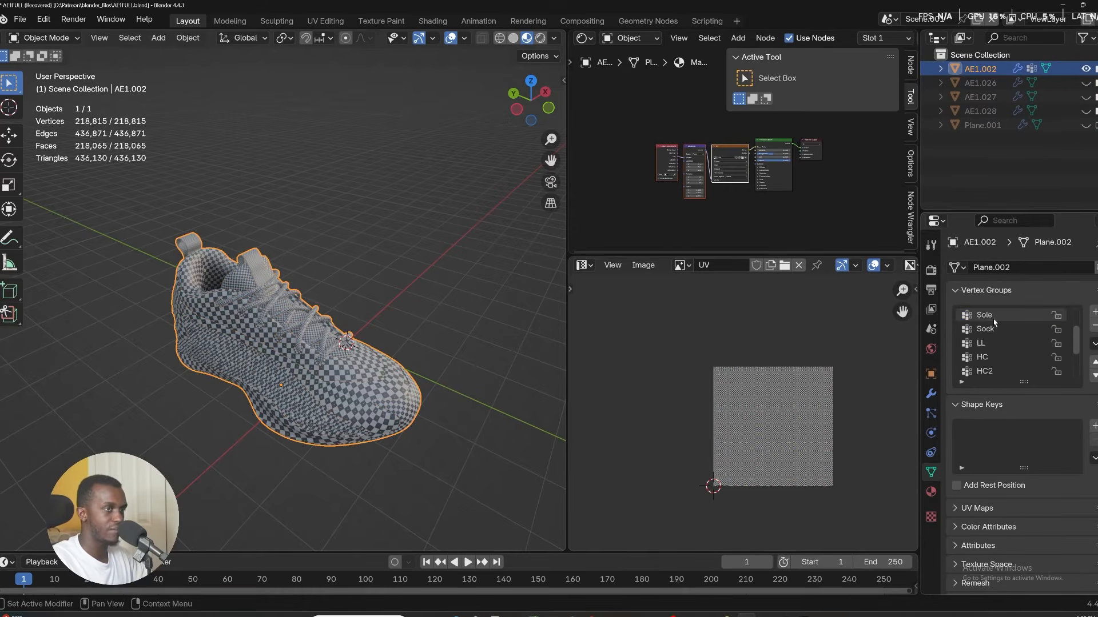
Widen the UV editor and enter Edit Mode on the joined shoe with all geometry selected.
{"action": "scroll", "coordinate": [999, 326], "scroll_direction": "down", "scroll_amount": 8}
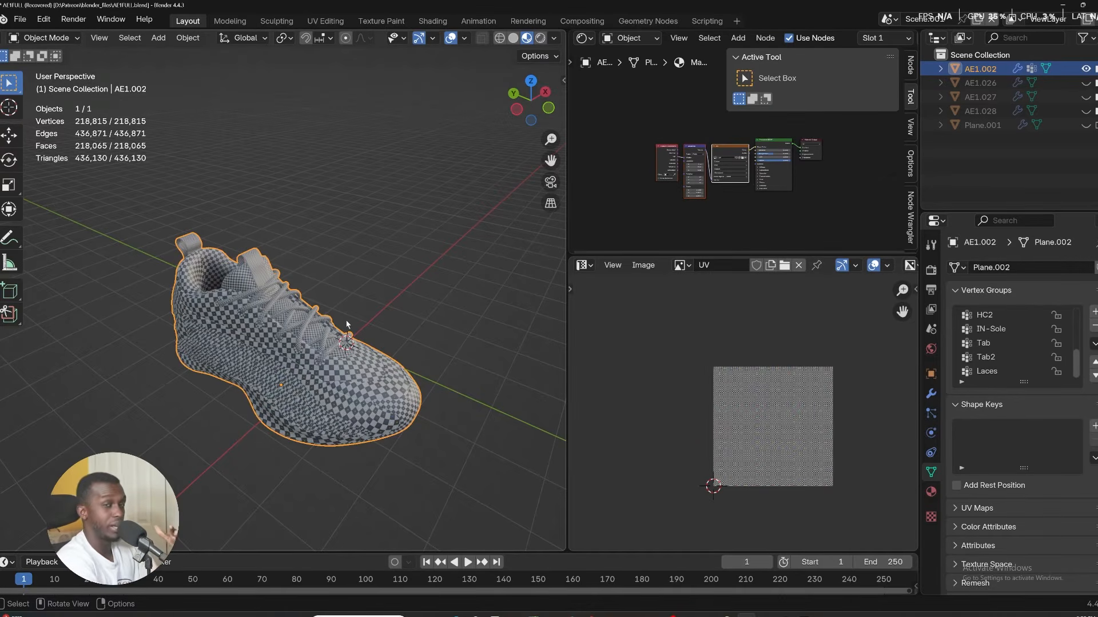
{"action": "left_click_drag", "start_coordinate": [566, 327], "coordinate": [435, 327]}
{"action": "key", "text": "ctrl+Tab"}
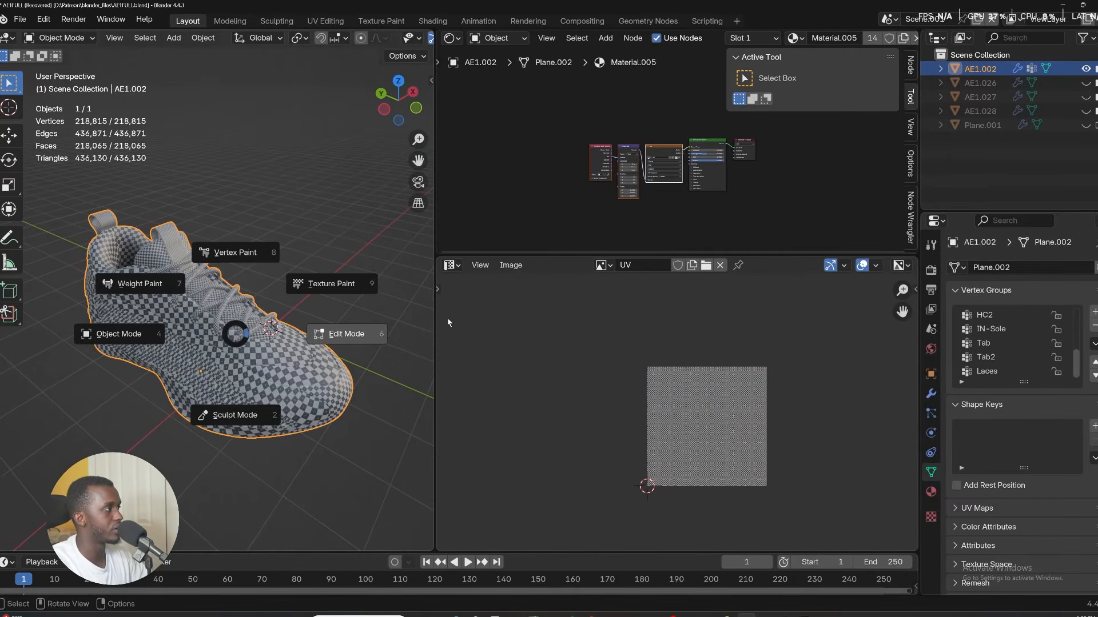
{"action": "left_click", "coordinate": [359, 337]}
{"action": "key", "text": "a"}
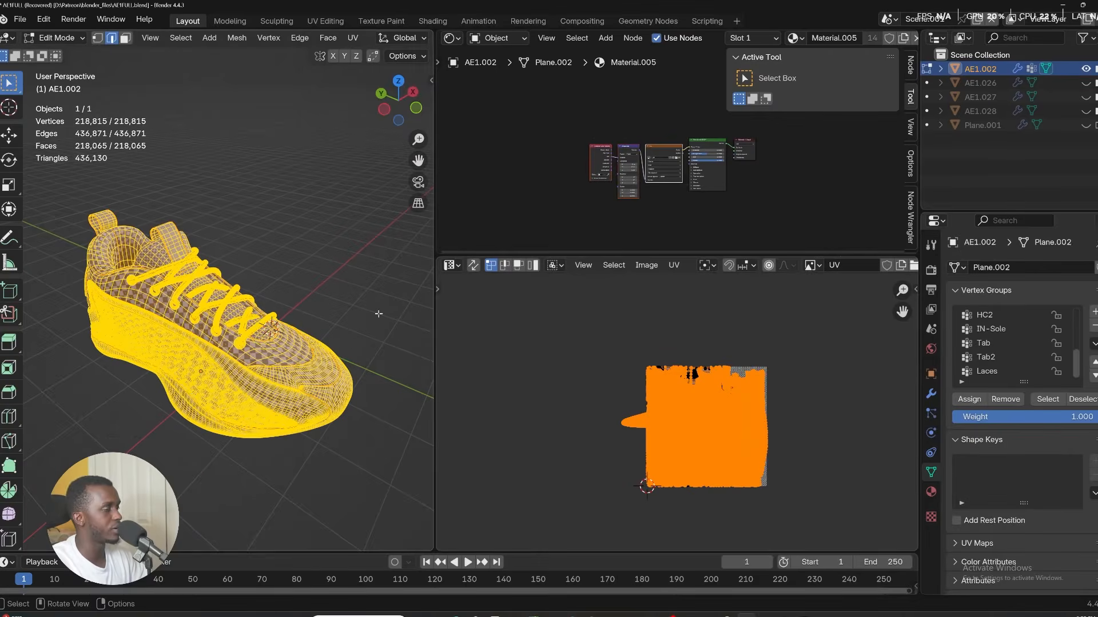
Change the UV editor image's source from Generated to UDIM Tiles.
{"action": "scroll", "coordinate": [599, 458], "scroll_direction": "down", "scroll_amount": 4}
{"action": "scroll", "coordinate": [620, 432], "scroll_direction": "up", "scroll_amount": 13}
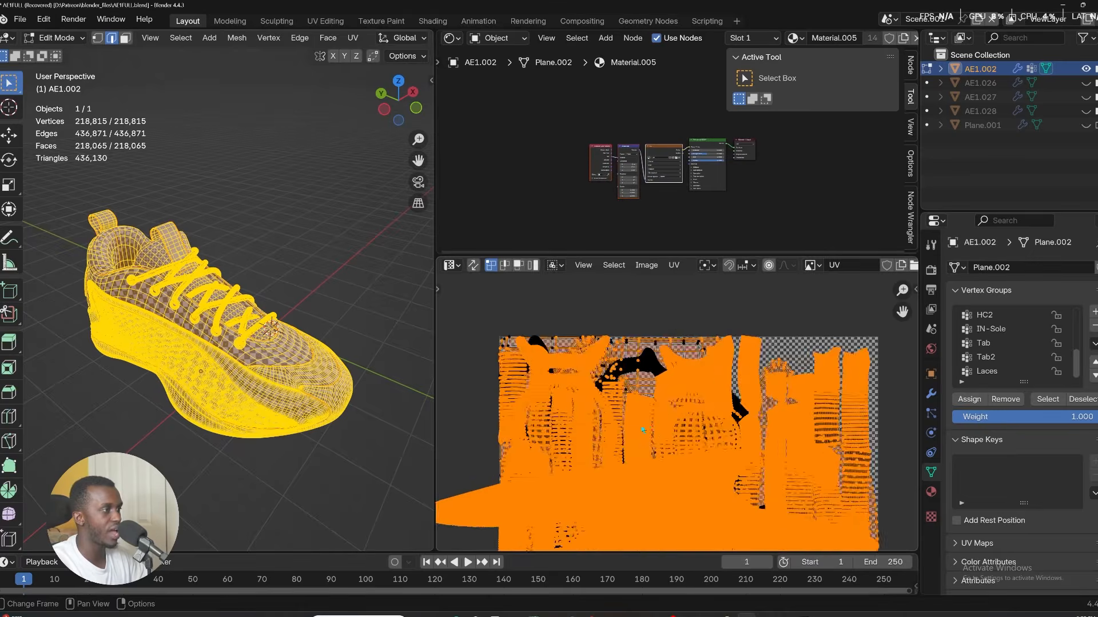
{"action": "scroll", "coordinate": [592, 418], "scroll_direction": "down", "scroll_amount": 10}
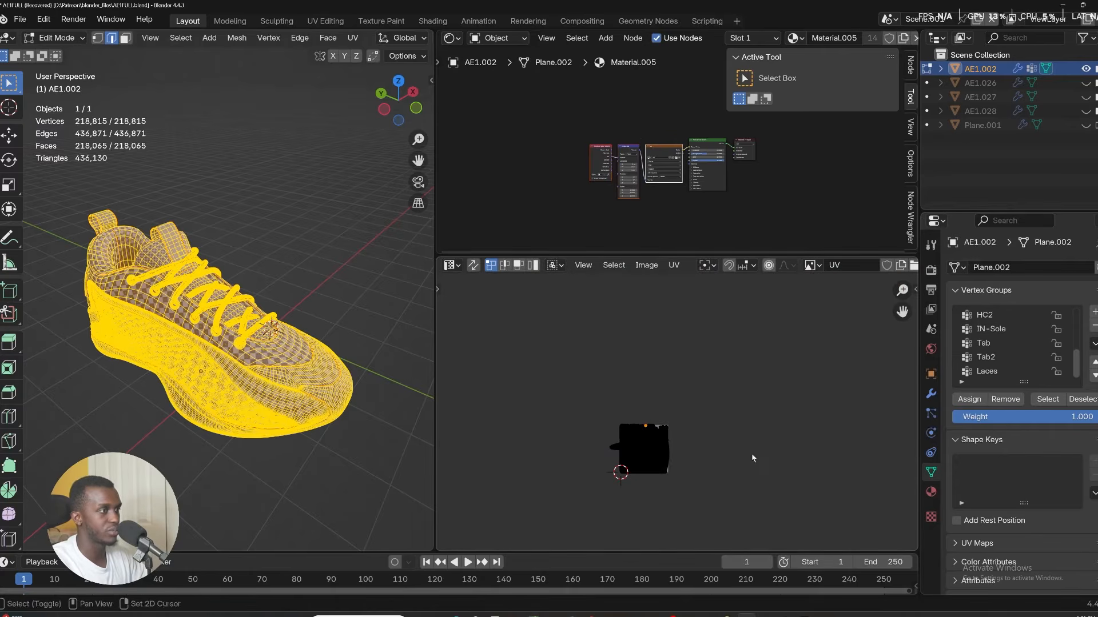
{"action": "middle_click_drag", "start_coordinate": [752, 458], "coordinate": [716, 443]}
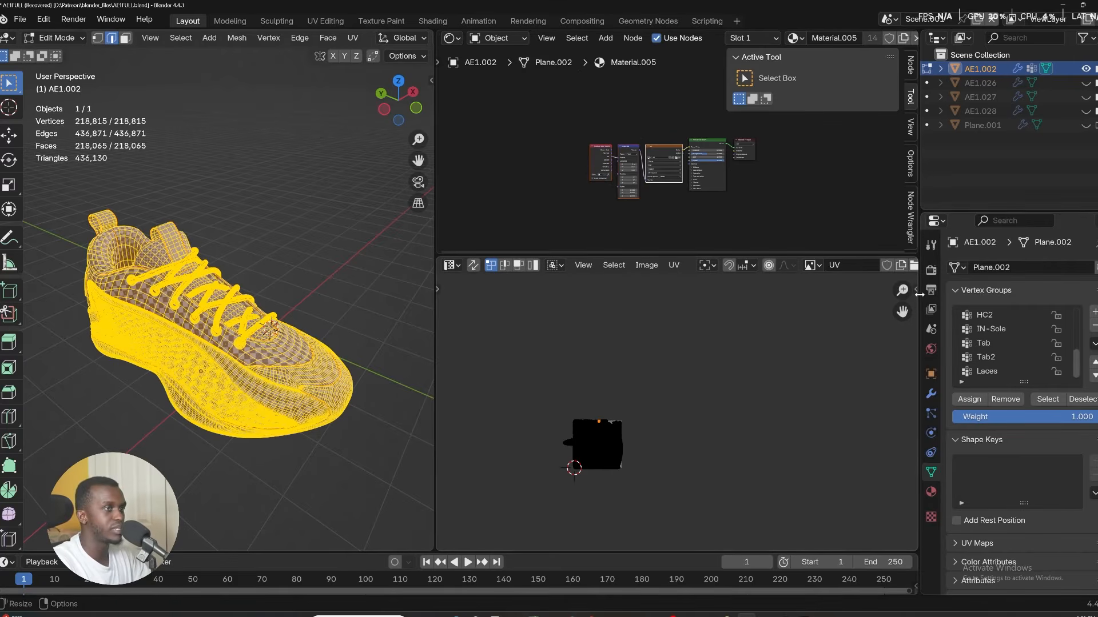
{"action": "left_click_drag", "start_coordinate": [916, 288], "coordinate": [723, 293]}
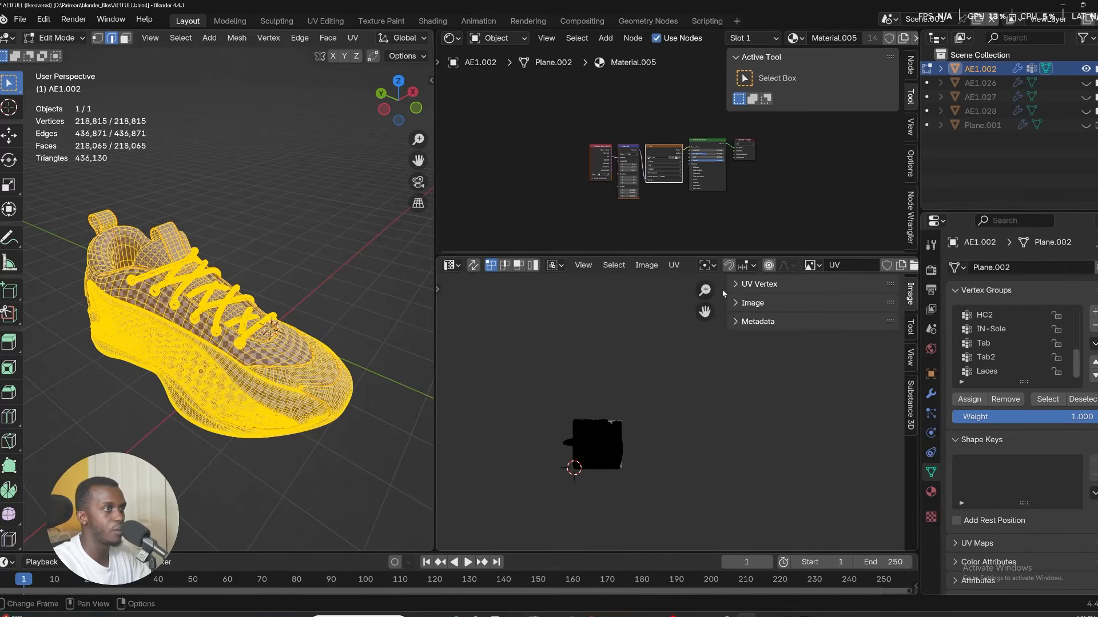
{"action": "left_click", "coordinate": [754, 303]}
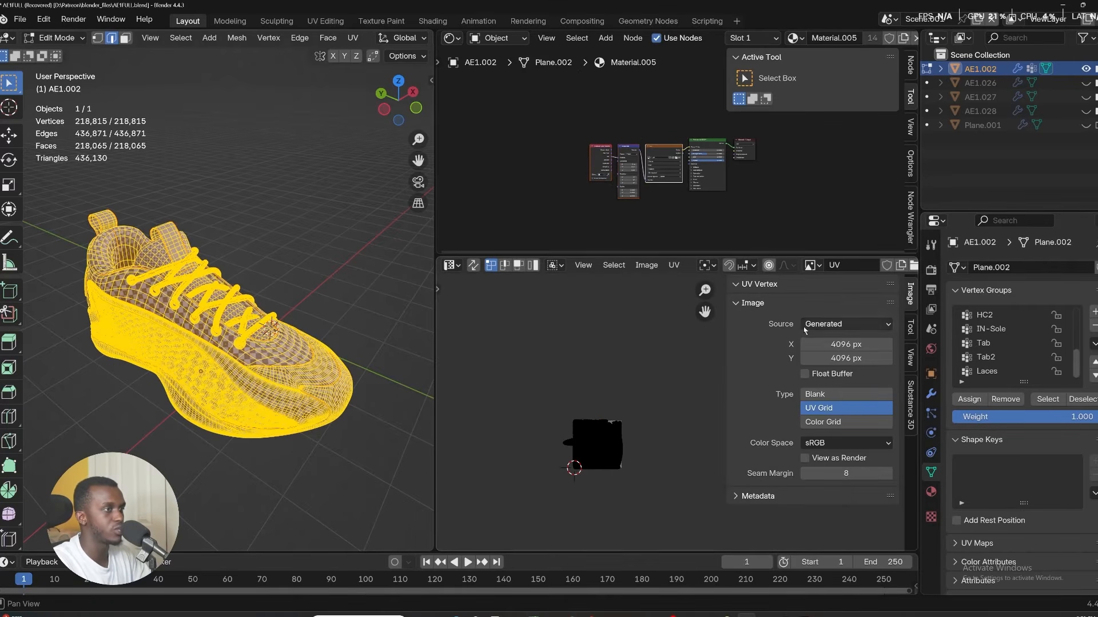
{"action": "left_click", "coordinate": [836, 325]}
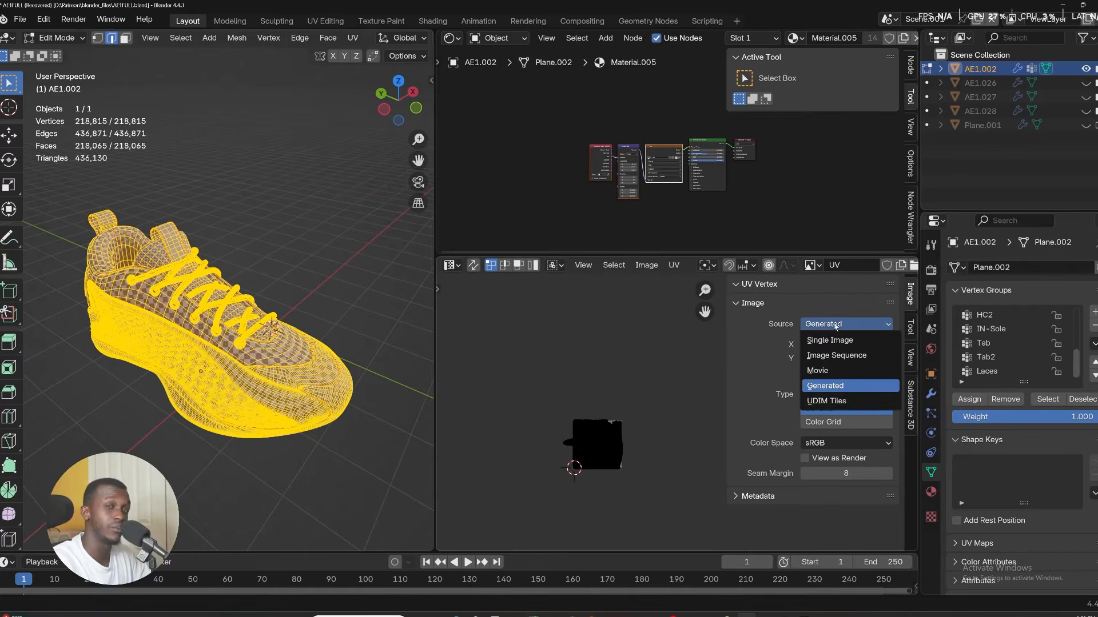
{"action": "left_click", "coordinate": [843, 402]}
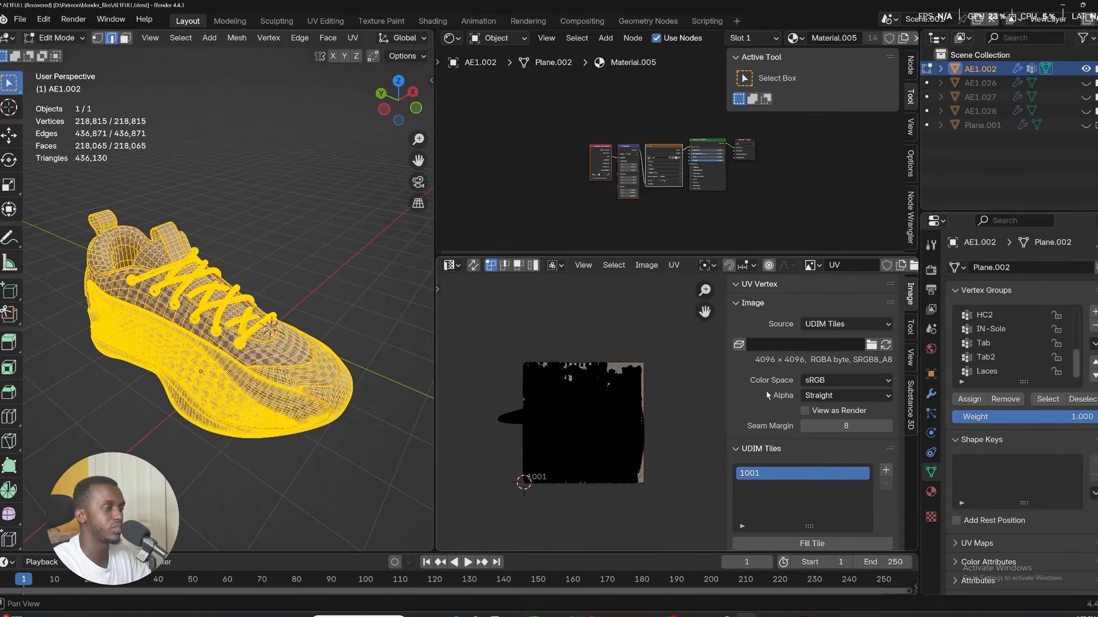
Add four UDIM tiles starting at number 1002 with the UV Grid generated type.
{"action": "scroll", "coordinate": [814, 450], "scroll_direction": "down", "scroll_amount": 1}
{"action": "left_click", "coordinate": [886, 446]}
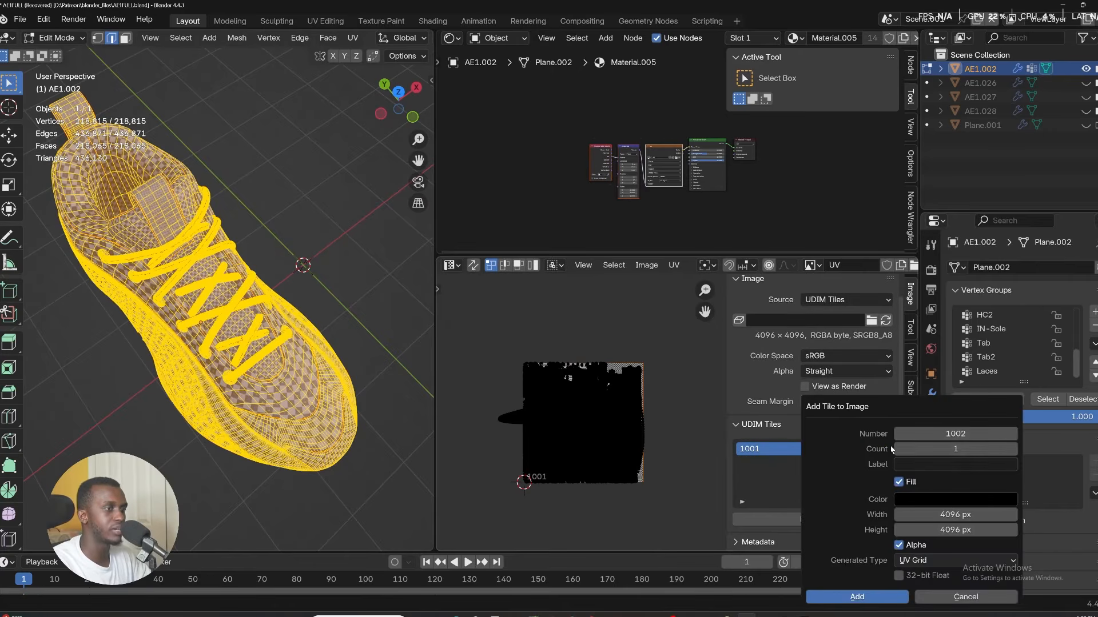
{"action": "triple_click", "coordinate": [1013, 449]}
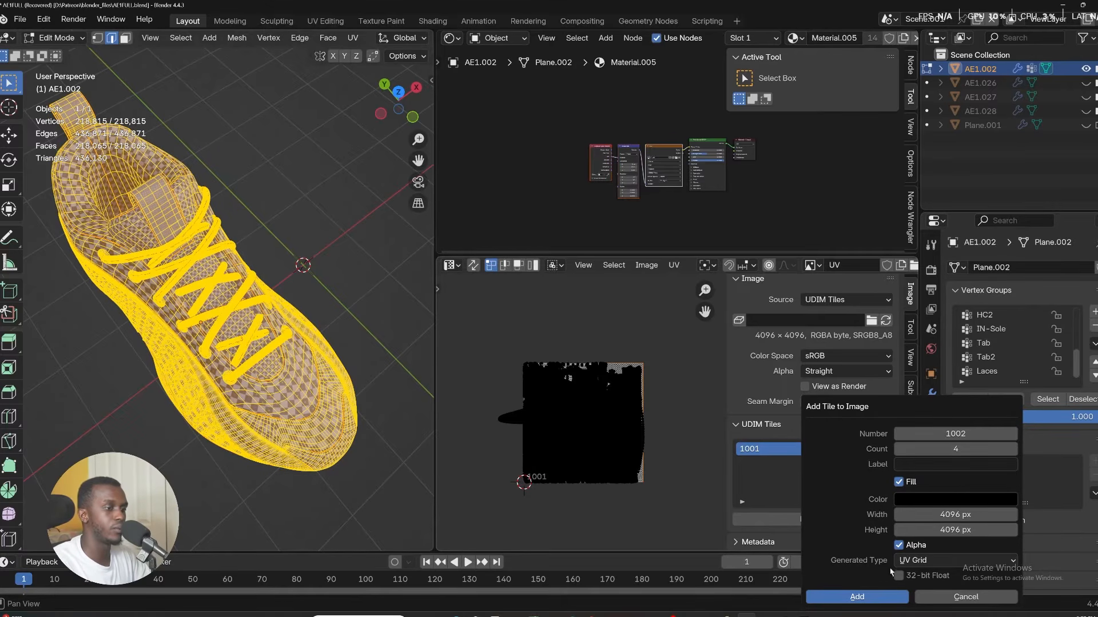
{"action": "left_click", "coordinate": [944, 560]}
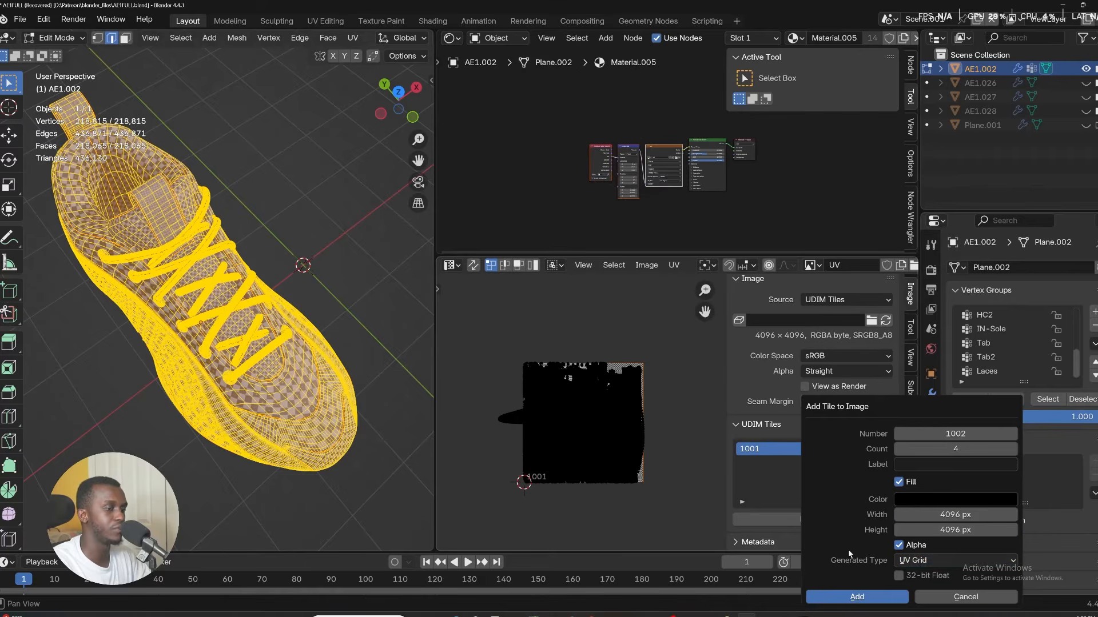
{"action": "left_click", "coordinate": [857, 597]}
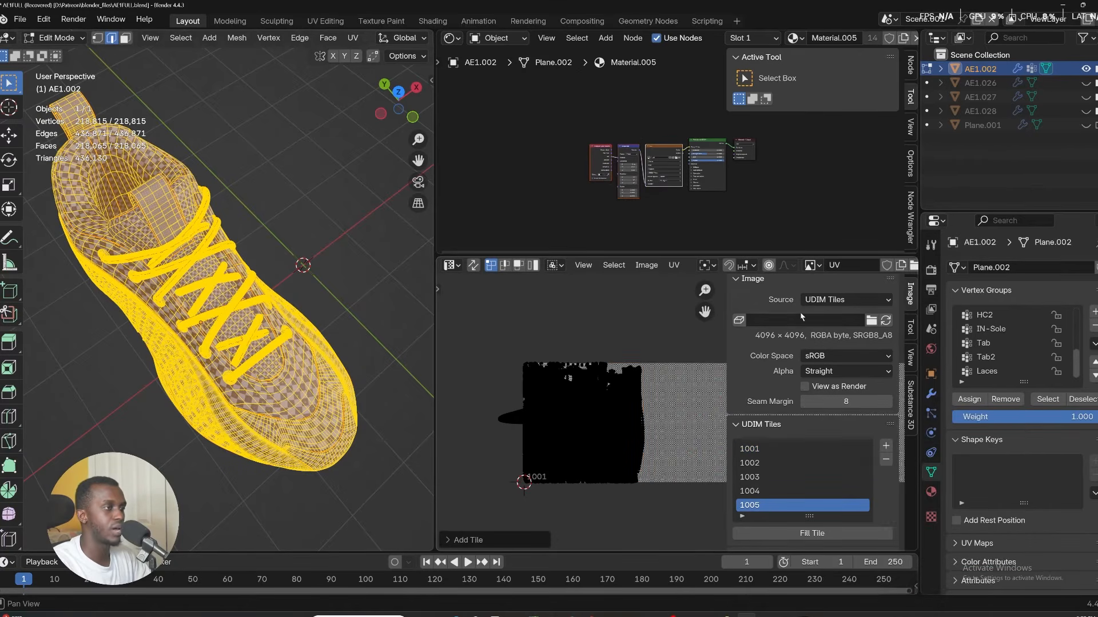
Select the vertices of the Laces vertex group on the joined shoe.
{"action": "key", "text": "n"}
{"action": "middle_click_drag", "start_coordinate": [778, 417], "coordinate": [617, 433]}
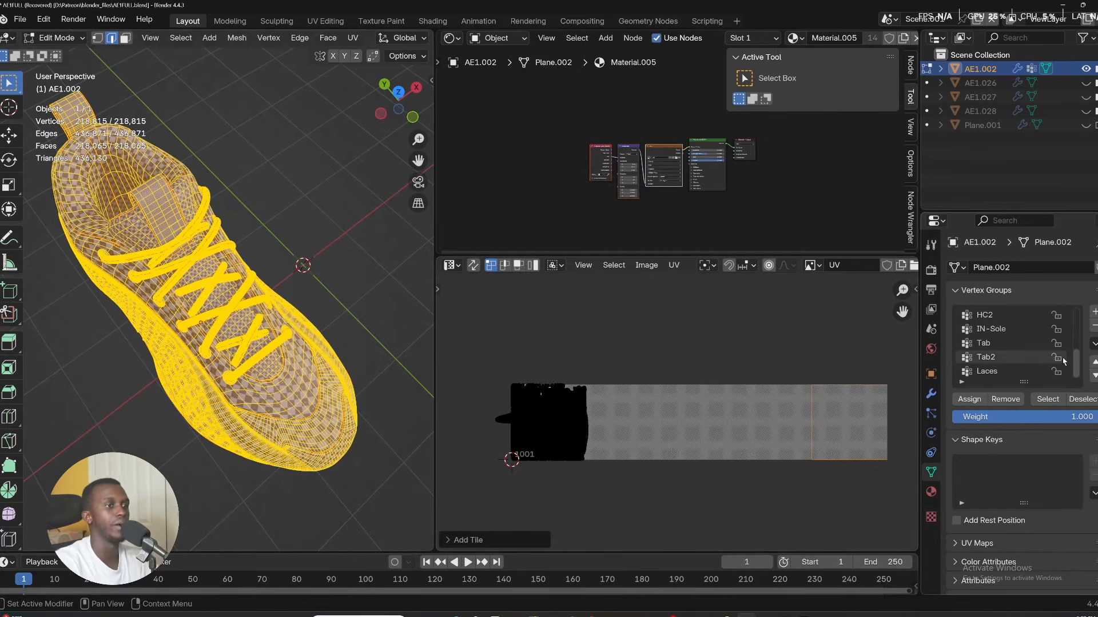
{"action": "left_click", "coordinate": [1009, 373]}
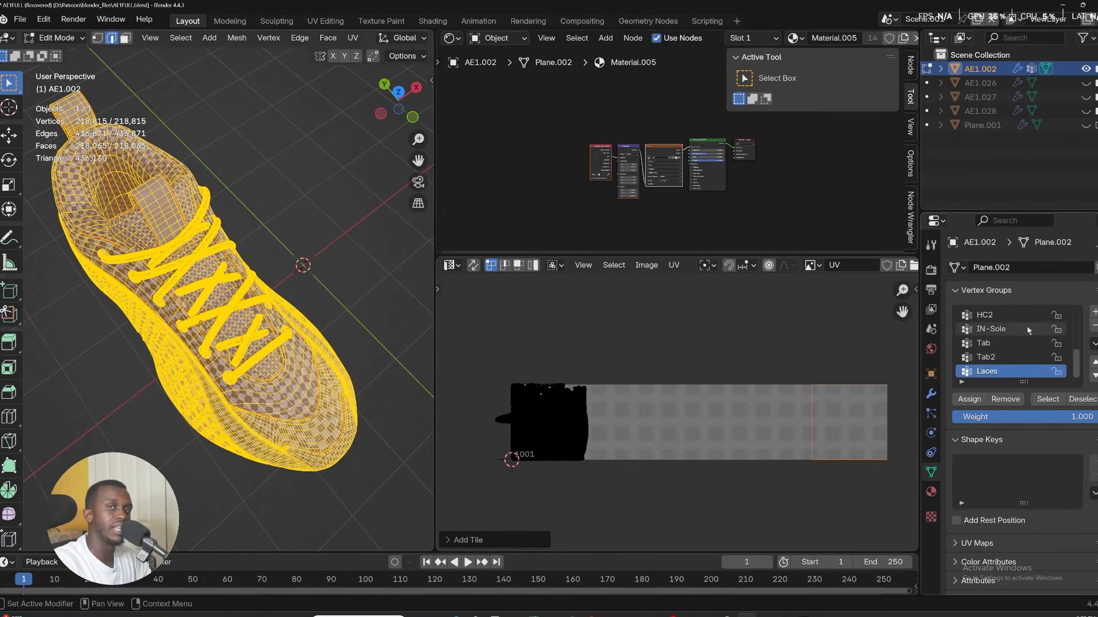
{"action": "left_click", "coordinate": [1046, 403]}
{"action": "left_click", "coordinate": [22, 222]}
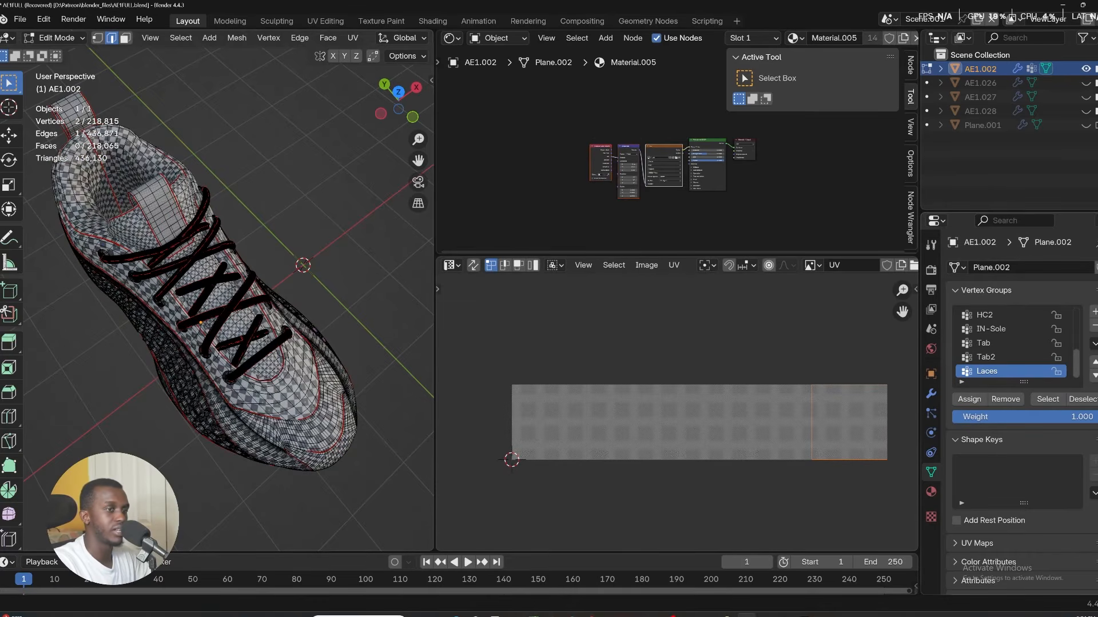
{"action": "left_click", "coordinate": [1046, 402]}
{"action": "middle_click_drag", "start_coordinate": [216, 369], "coordinate": [223, 312]}
{"action": "scroll", "coordinate": [219, 304], "scroll_direction": "up", "scroll_amount": 2}
{"action": "scroll", "coordinate": [218, 304], "scroll_direction": "up", "scroll_amount": 2}
{"action": "scroll", "coordinate": [600, 439], "scroll_direction": "up", "scroll_amount": 1}
{"action": "scroll", "coordinate": [581, 432], "scroll_direction": "down", "scroll_amount": 1}
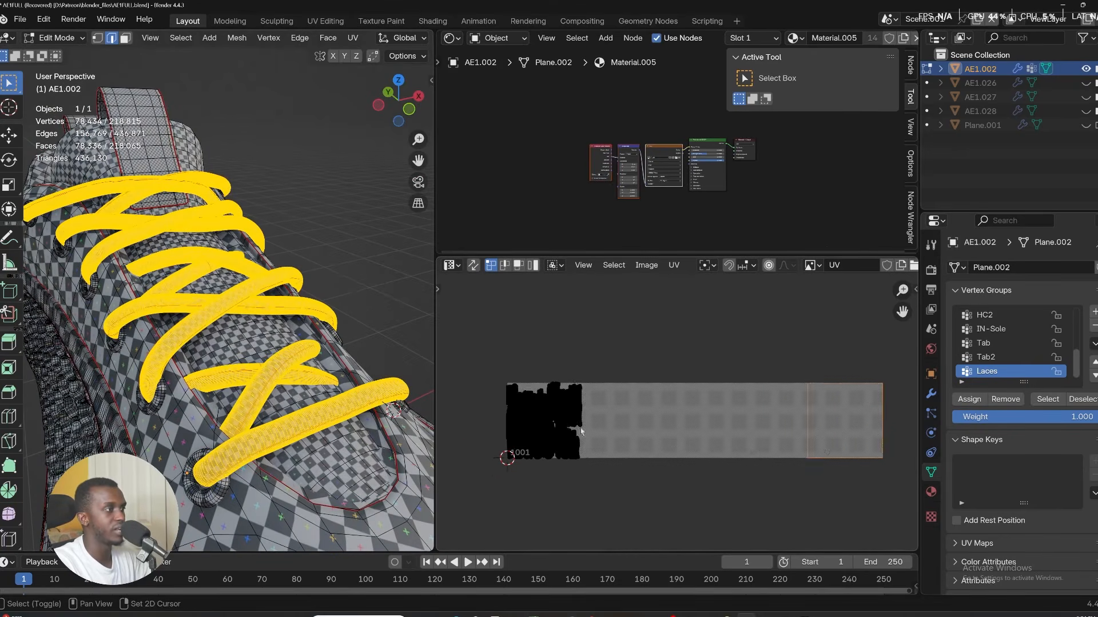
Select all the laces UVs and move them along X by 4 into UDIM tile 1005.
{"action": "middle_click_drag", "start_coordinate": [581, 431], "coordinate": [544, 412]}
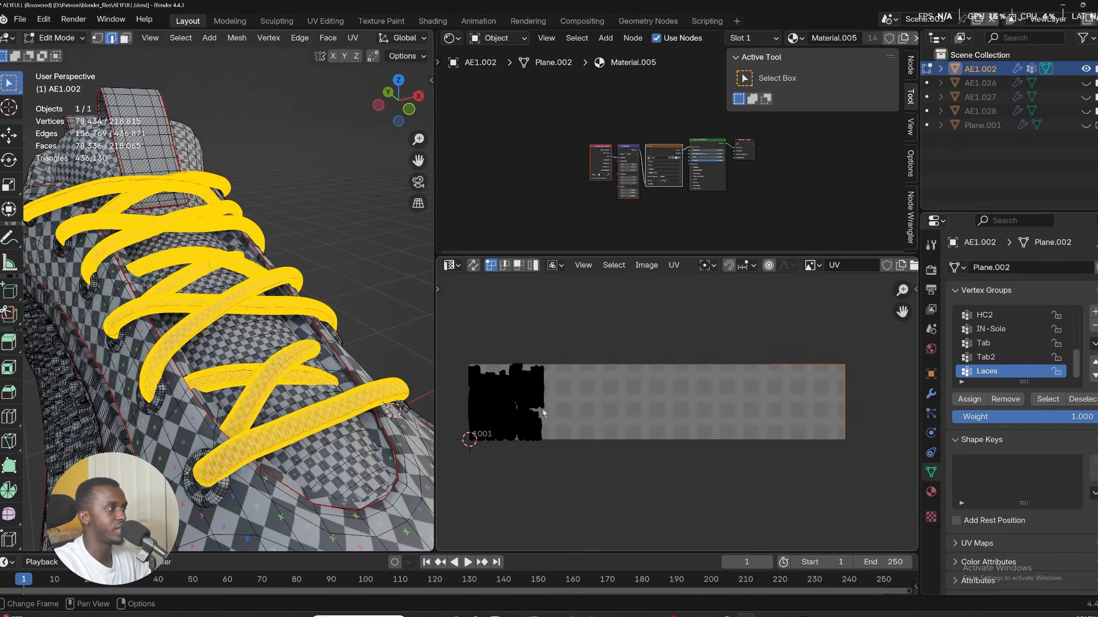
{"action": "key", "text": "a"}
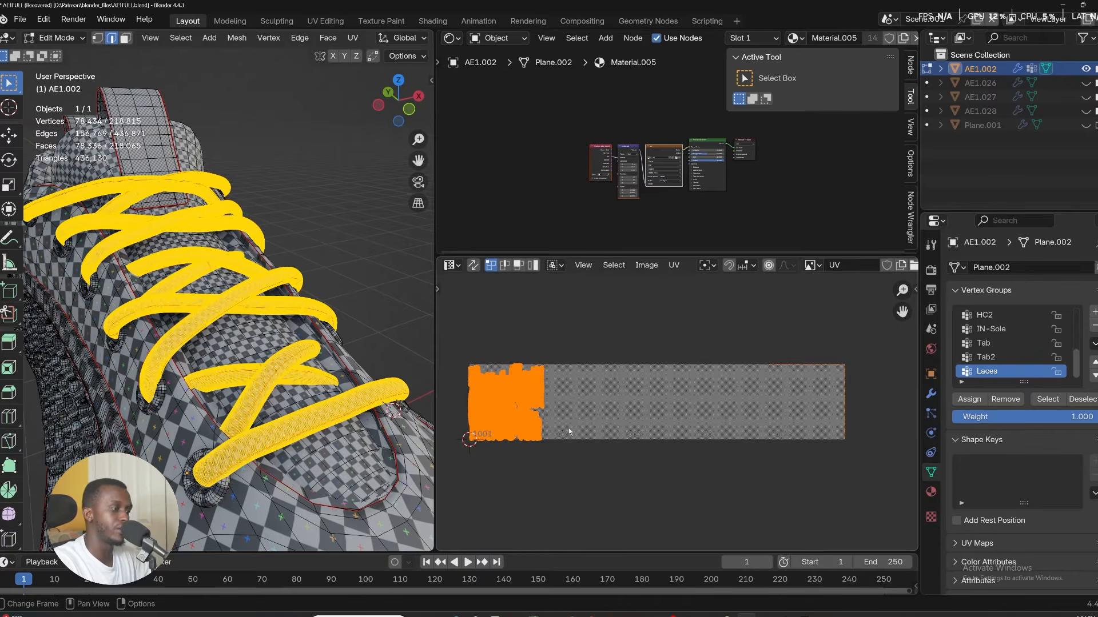
{"action": "key", "text": "g"}
{"action": "key", "text": "x"}
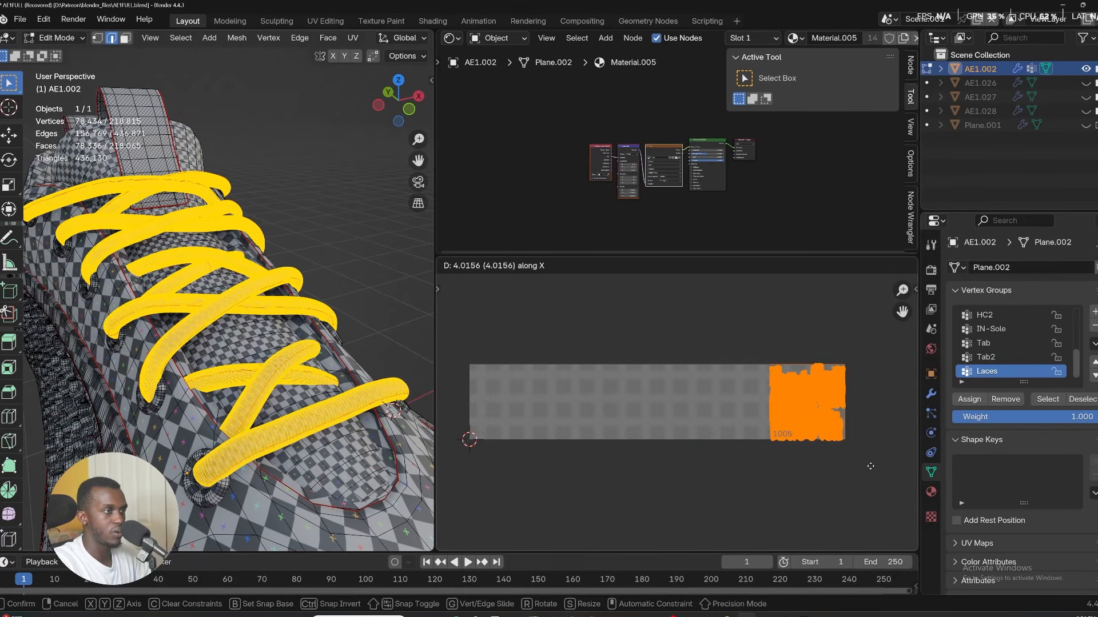
{"action": "left_click", "coordinate": [863, 438]}
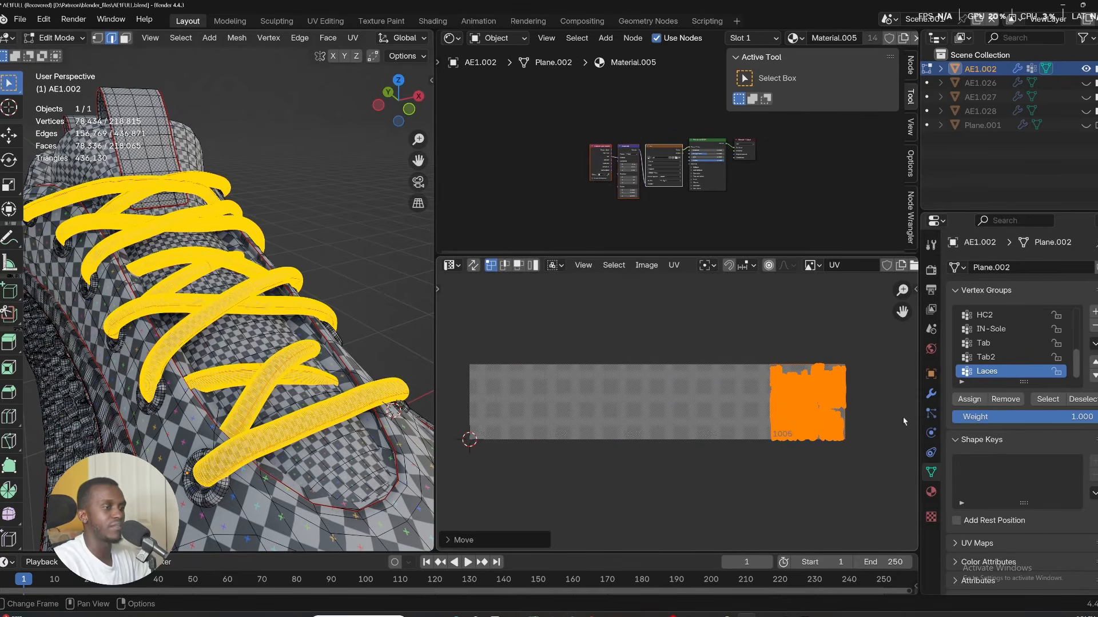
Inspect the laces UV islands across the UDIM tiles by zooming and panning the UV editor.
{"action": "scroll", "coordinate": [824, 410], "scroll_direction": "down", "scroll_amount": 3}
{"action": "scroll", "coordinate": [870, 401], "scroll_direction": "up", "scroll_amount": 7}
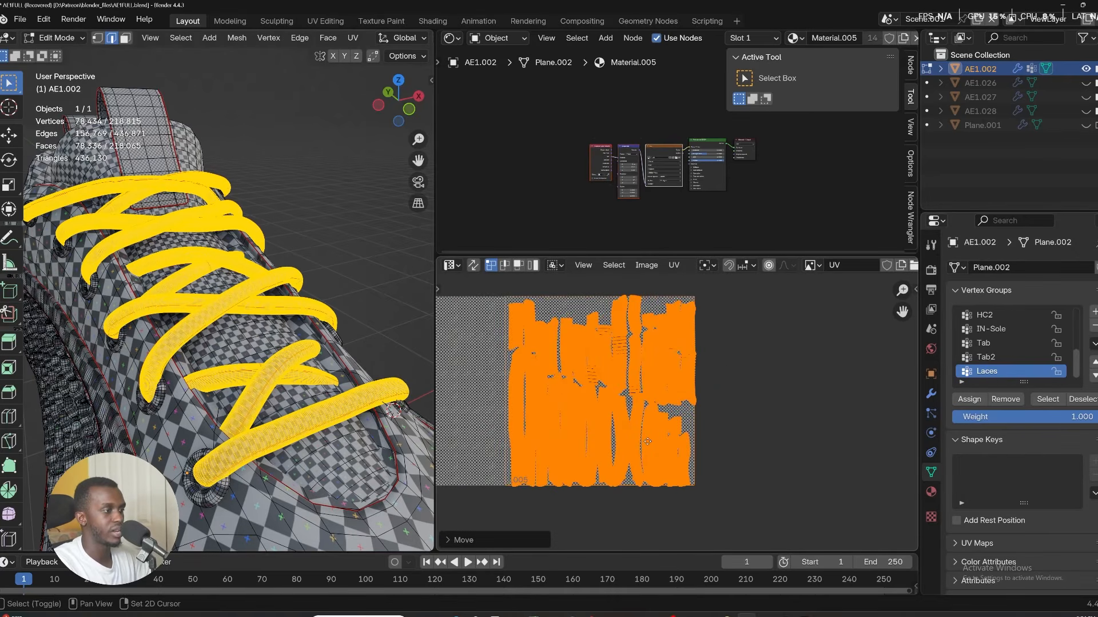
{"action": "middle_click_drag", "start_coordinate": [647, 441], "coordinate": [763, 383]}
{"action": "scroll", "coordinate": [719, 438], "scroll_direction": "up", "scroll_amount": 4}
{"action": "middle_click_drag", "start_coordinate": [720, 437], "coordinate": [594, 549]}
{"action": "scroll", "coordinate": [771, 232], "scroll_direction": "down", "scroll_amount": 1}
{"action": "scroll", "coordinate": [839, 374], "scroll_direction": "down", "scroll_amount": 2}
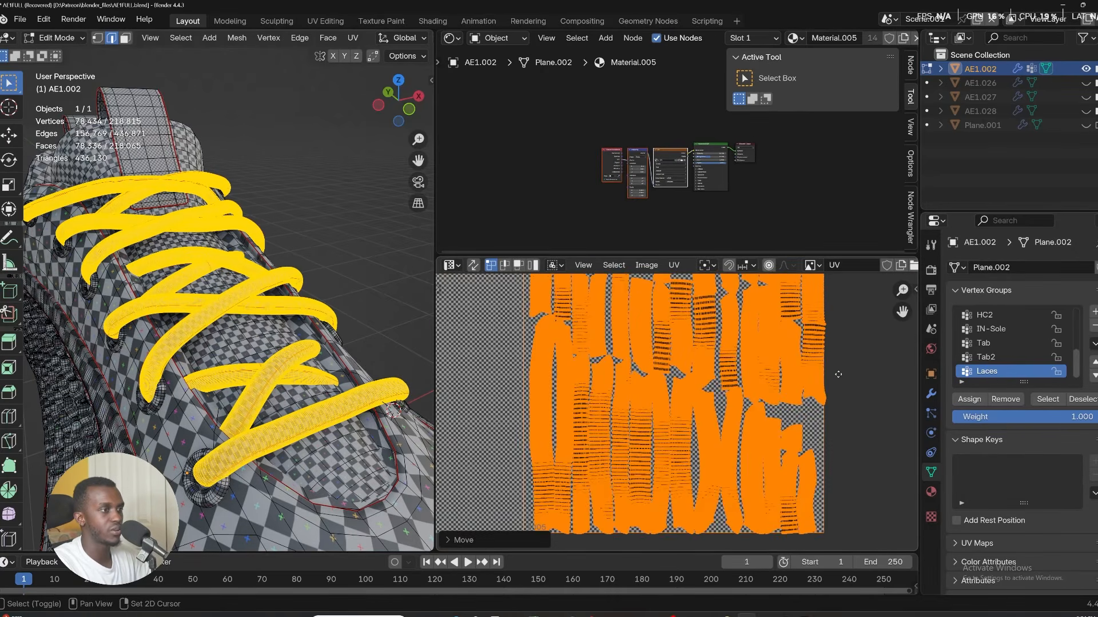
{"action": "scroll", "coordinate": [743, 366], "scroll_direction": "up", "scroll_amount": 8}
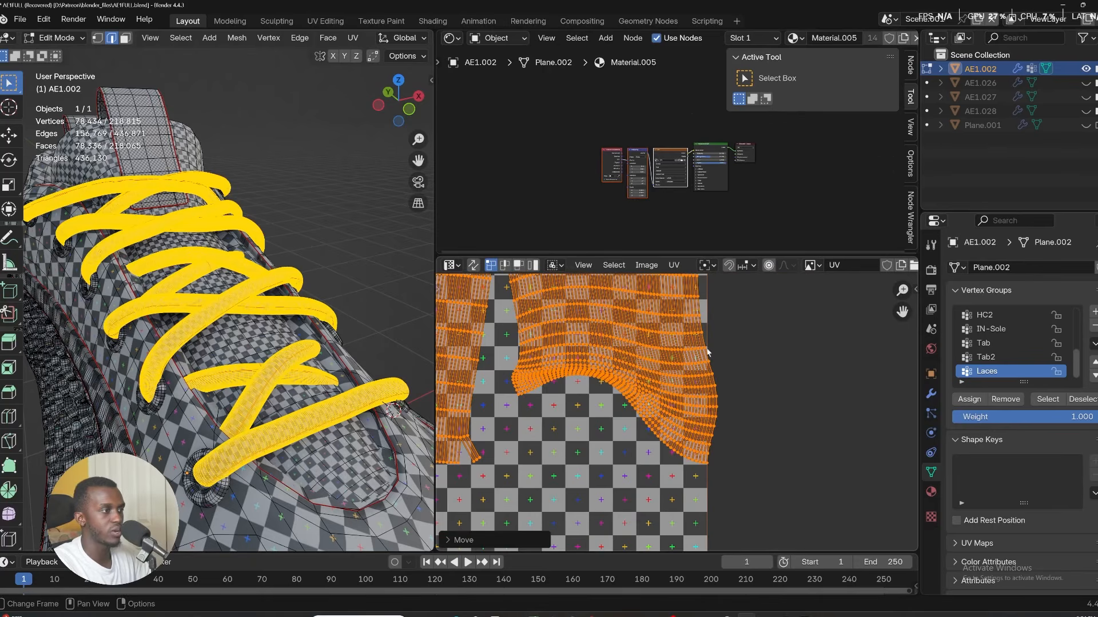
{"action": "scroll", "coordinate": [699, 438], "scroll_direction": "down", "scroll_amount": 6}
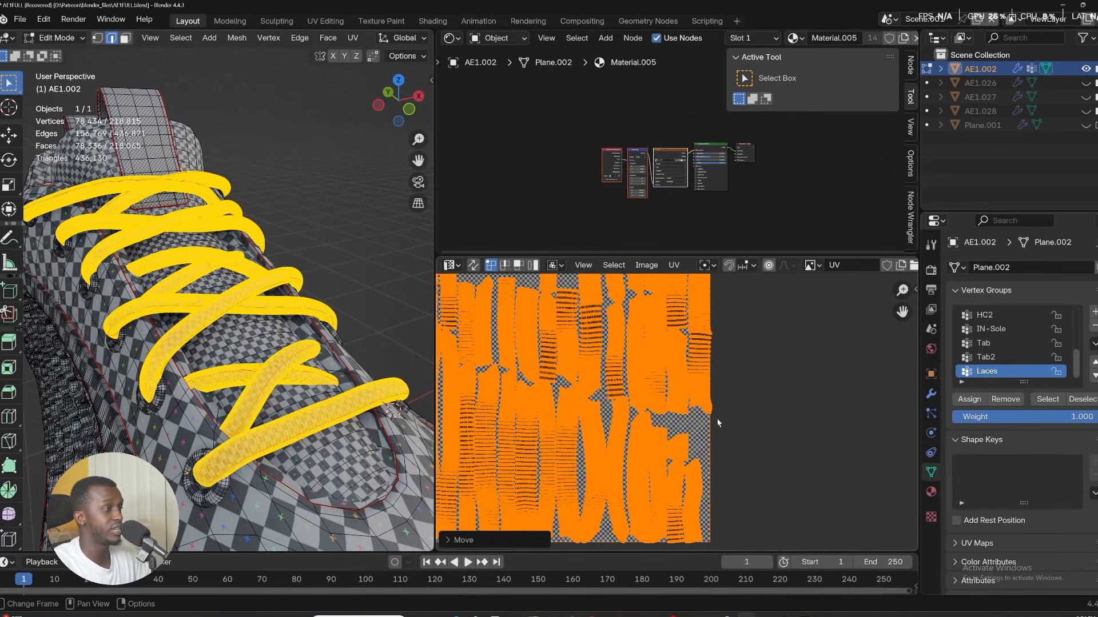
{"action": "scroll", "coordinate": [717, 418], "scroll_direction": "down", "scroll_amount": 4}
{"action": "scroll", "coordinate": [708, 424], "scroll_direction": "up", "scroll_amount": 8}
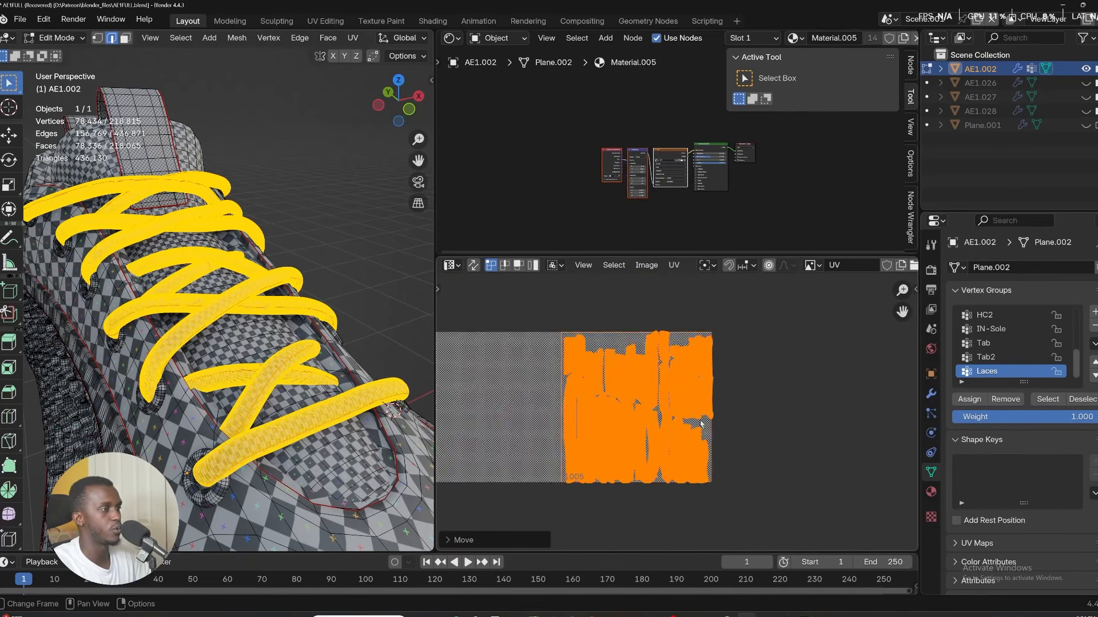
Move the selected laces UVs along X again in the UV editor.
{"action": "key", "text": "g"}
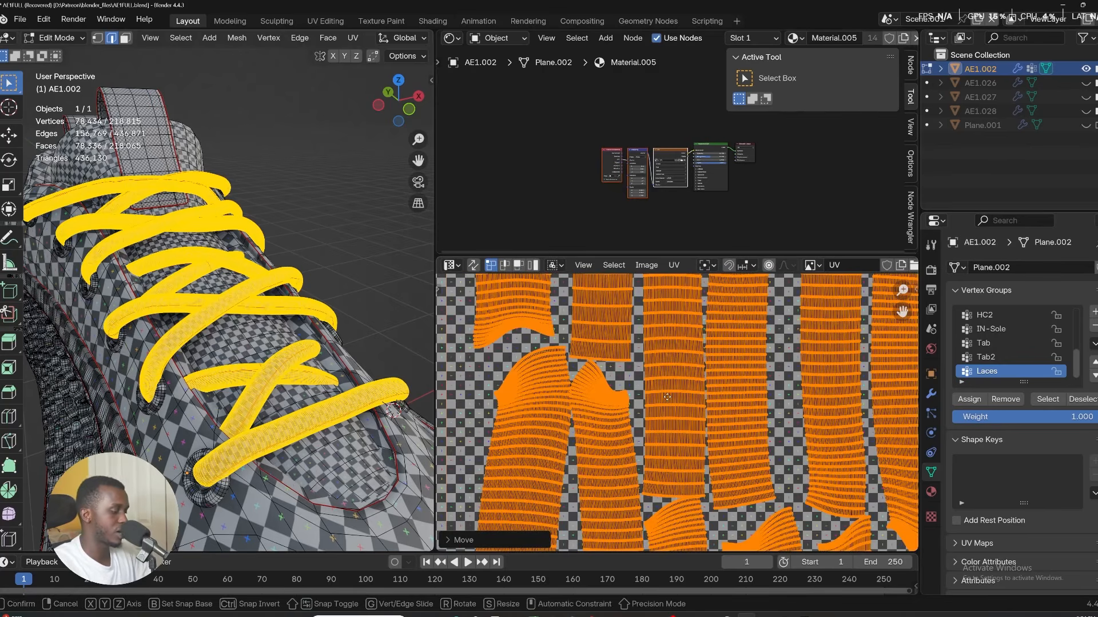
{"action": "key", "text": "x"}
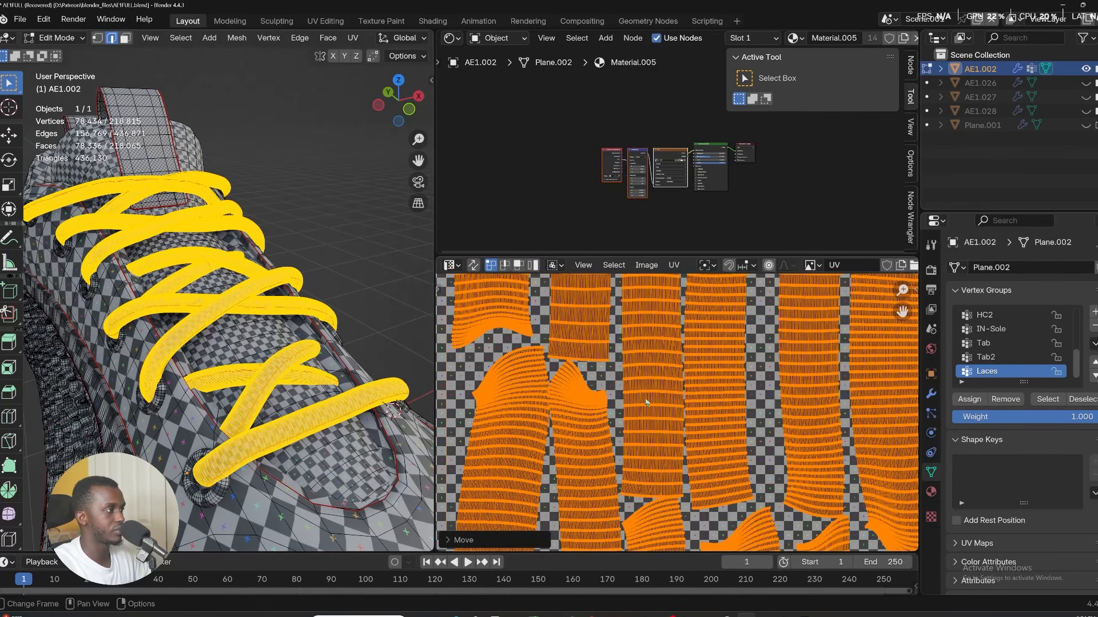
{"action": "left_click", "coordinate": [649, 399]}
{"action": "scroll", "coordinate": [715, 366], "scroll_direction": "down", "scroll_amount": 5}
{"action": "scroll", "coordinate": [624, 459], "scroll_direction": "up", "scroll_amount": 10}
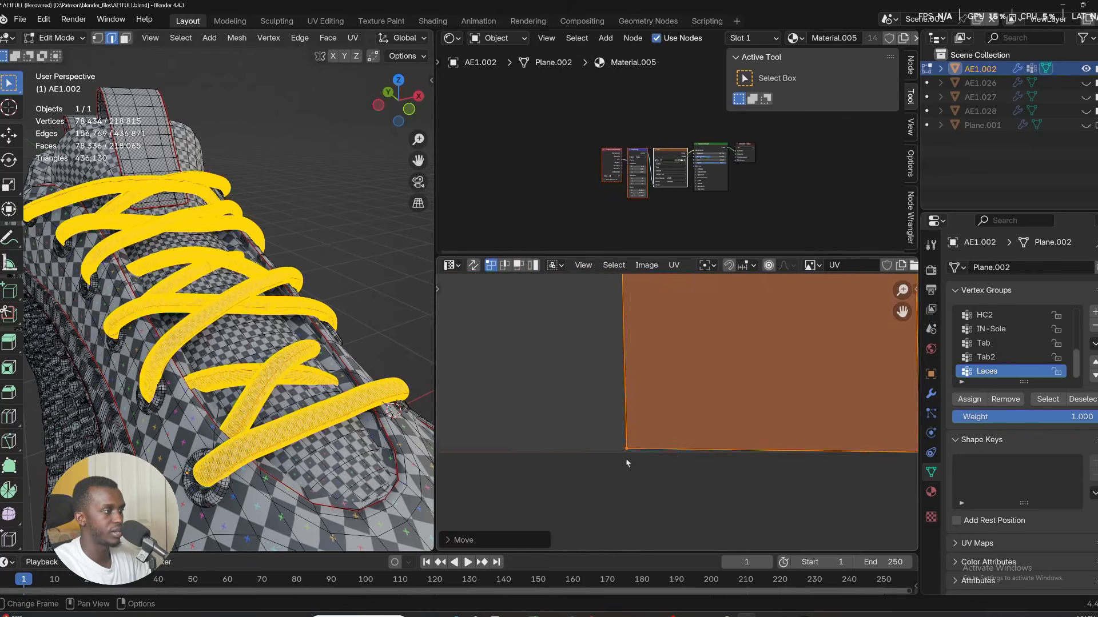
Scale the selected laces UVs down so they fit inside UDIM tile 1005.
{"action": "scroll", "coordinate": [623, 459], "scroll_direction": "down", "scroll_amount": 8}
{"action": "scroll", "coordinate": [746, 418], "scroll_direction": "up", "scroll_amount": 5}
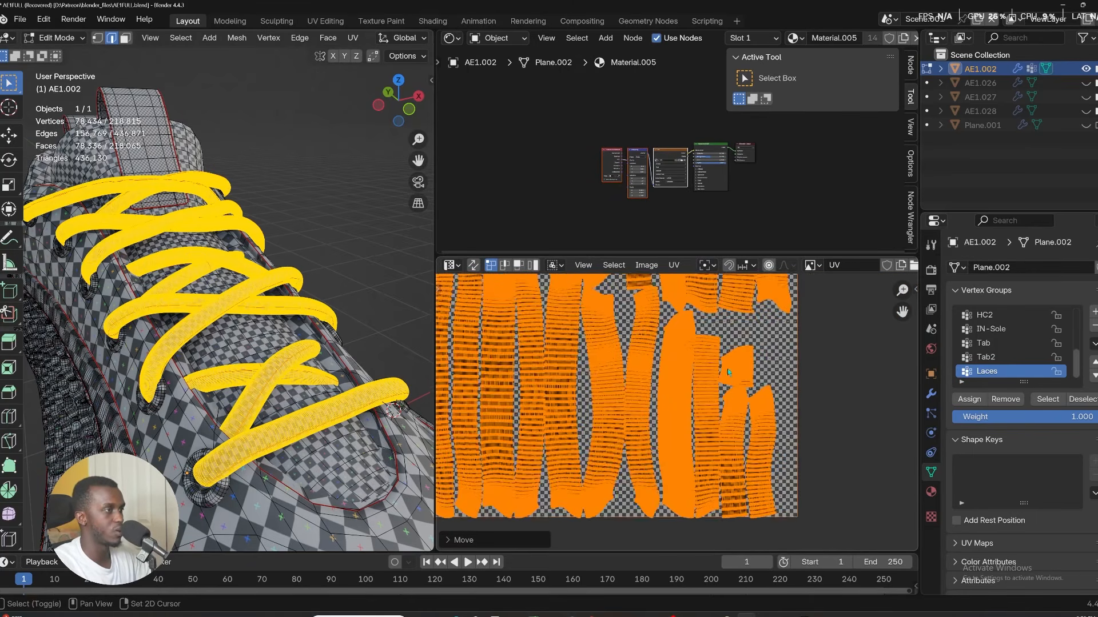
{"action": "key", "text": "s"}
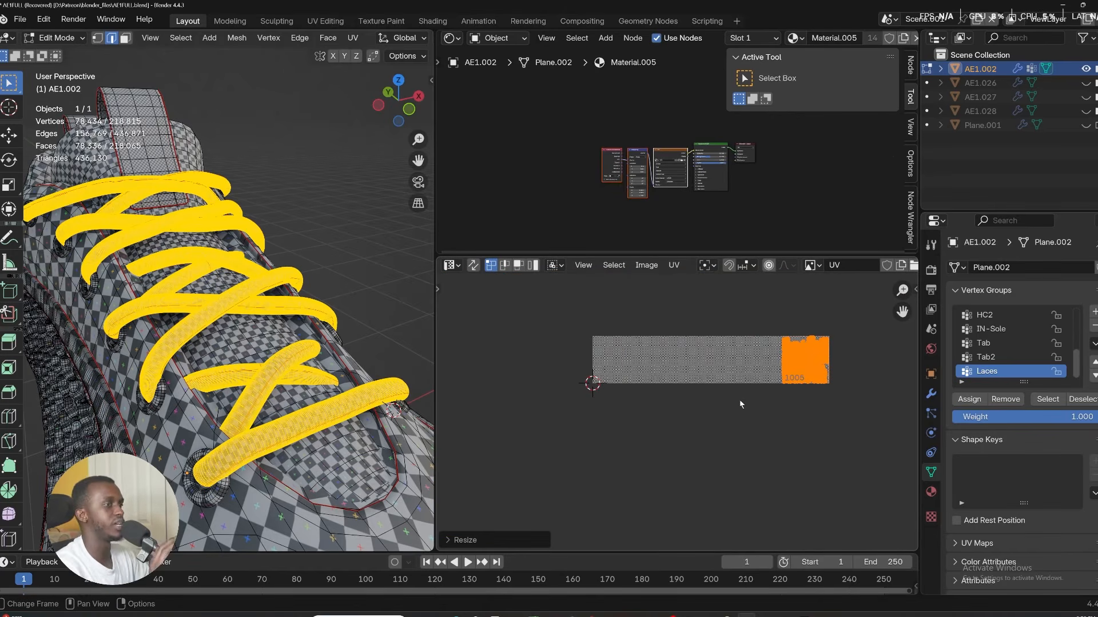
Select the Tab vertex group and move its UVs along X in the UV editor.
{"action": "left_click", "coordinate": [985, 357]}
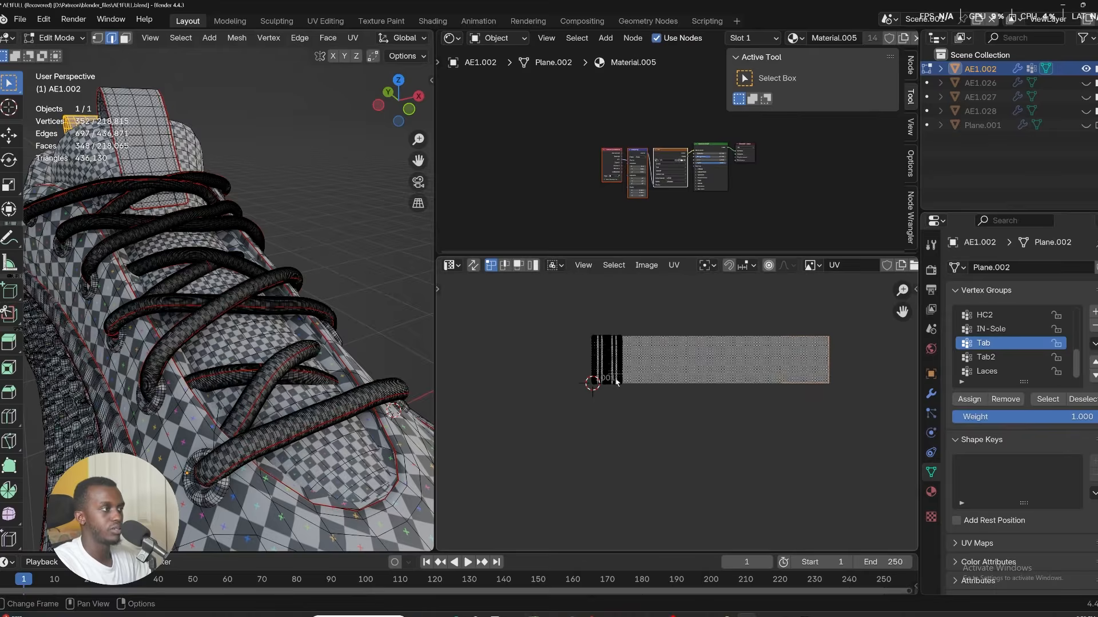
{"action": "left_click_drag", "start_coordinate": [642, 413], "coordinate": [520, 304]}
{"action": "scroll", "coordinate": [616, 357], "scroll_direction": "up", "scroll_amount": 3}
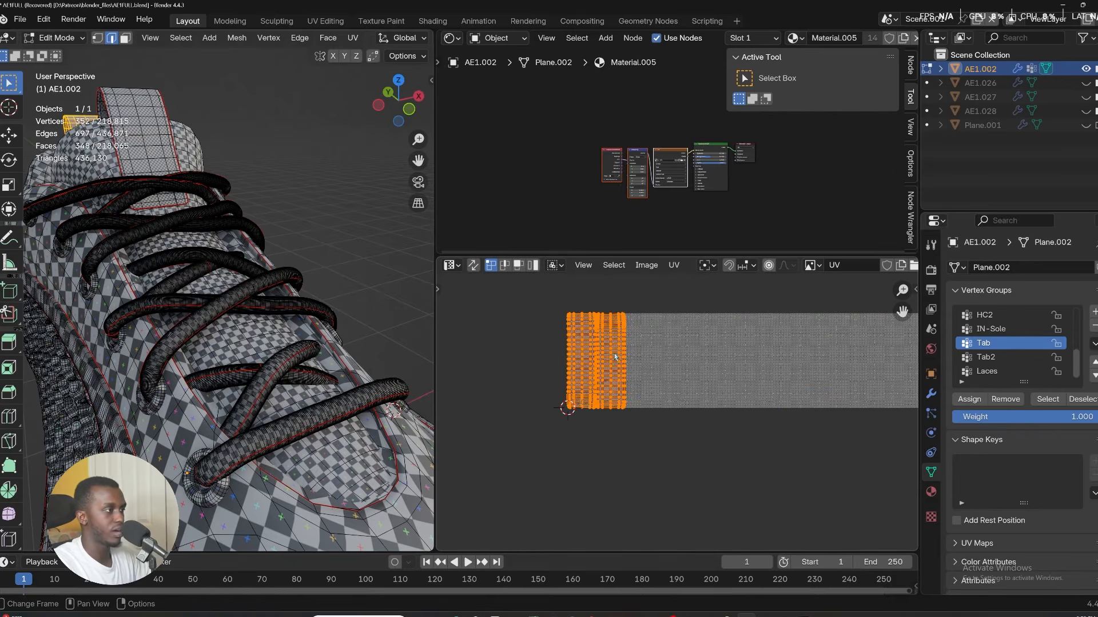
{"action": "key", "text": "g"}
{"action": "key", "text": "x"}
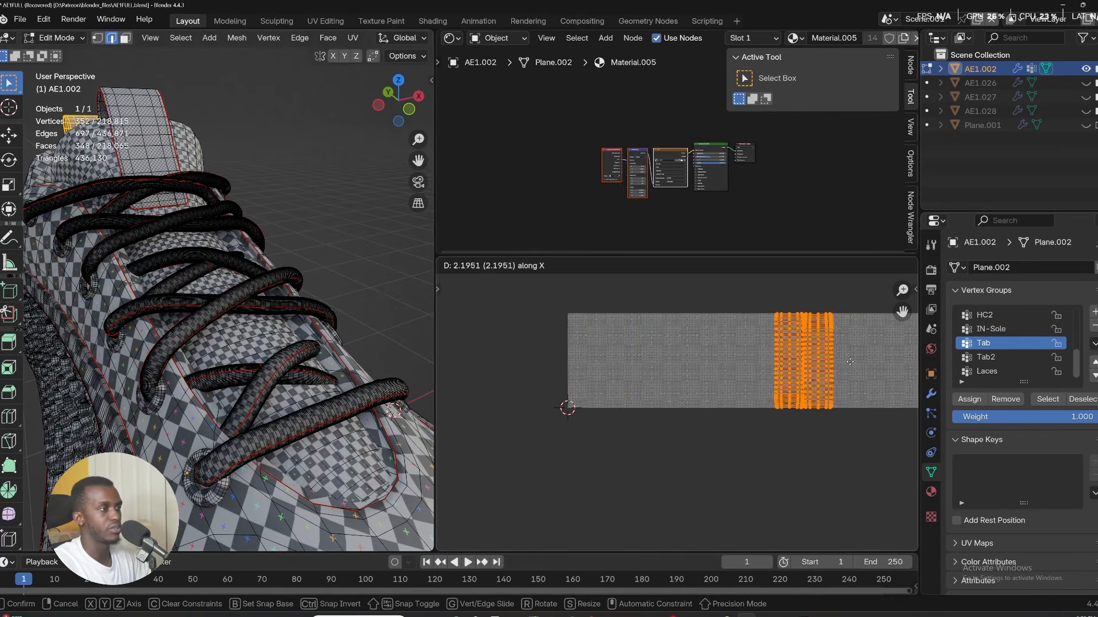
{"action": "left_click", "coordinate": [623, 442]}
{"action": "middle_click_drag", "start_coordinate": [623, 442], "coordinate": [662, 451]}
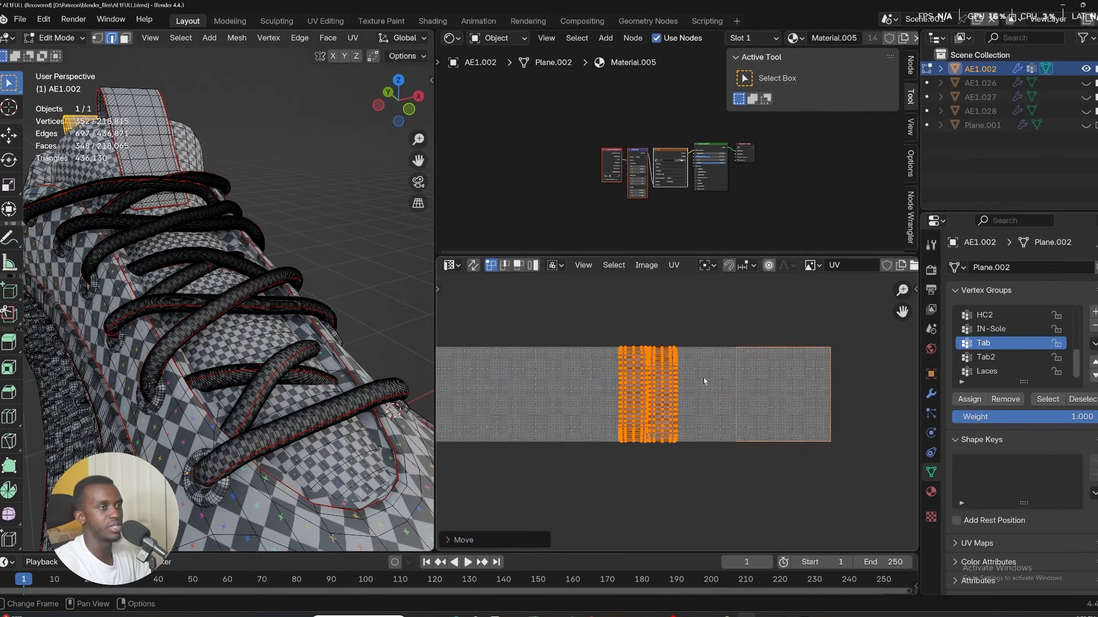
Check the UDIM tile list and move the Tab UVs along X again into the next tile.
{"action": "key", "text": "n"}
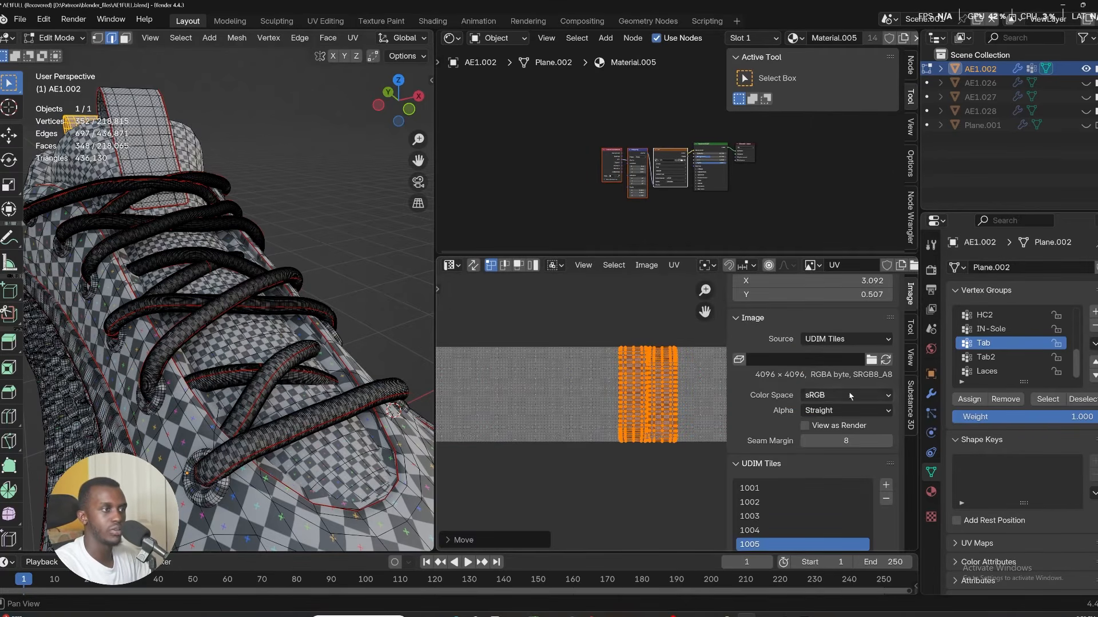
{"action": "scroll", "coordinate": [850, 395], "scroll_direction": "down", "scroll_amount": 2}
{"action": "key", "text": "n"}
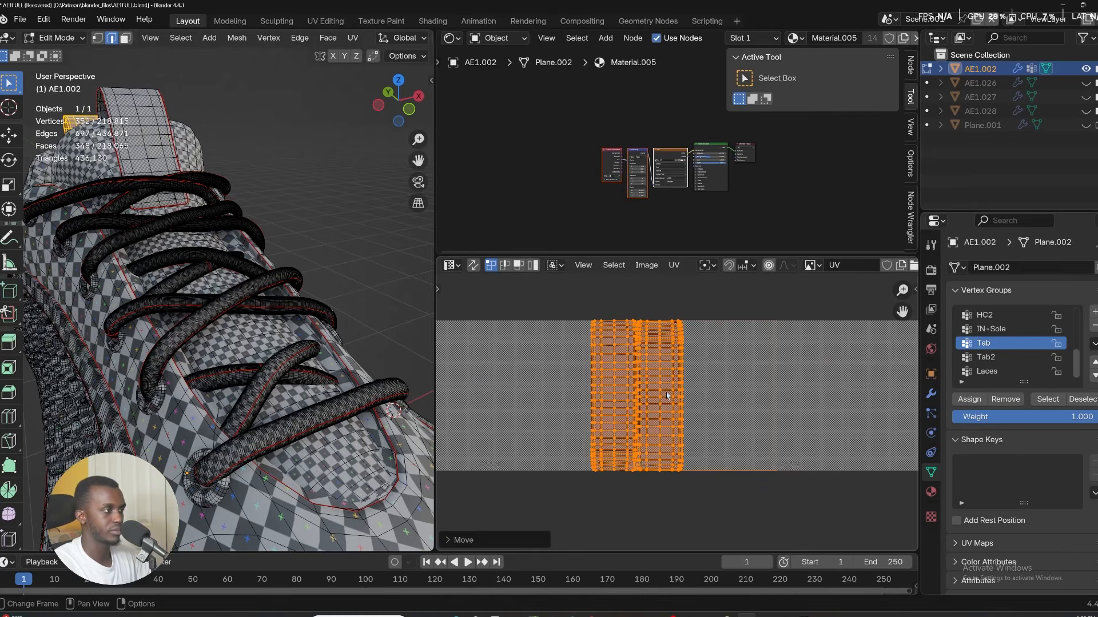
{"action": "key", "text": "g"}
{"action": "key", "text": "x"}
{"action": "left_click", "coordinate": [705, 396]}
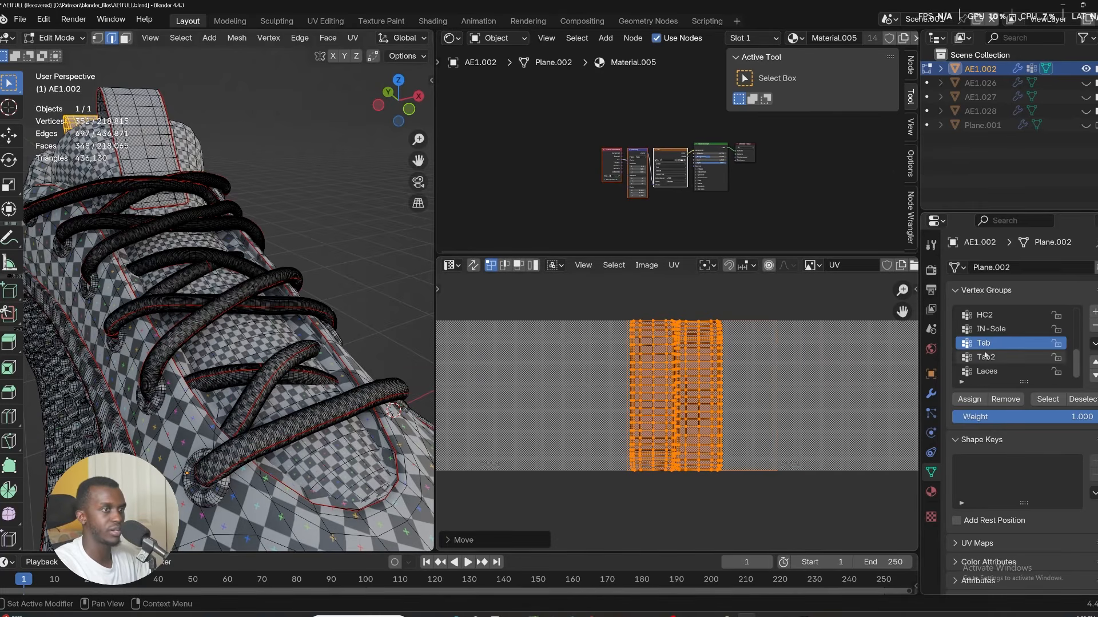
Select all the Tab UVs, then move and scale them to sit above the UDIM tiles.
{"action": "left_click", "coordinate": [987, 358]}
{"action": "left_click", "coordinate": [1047, 399]}
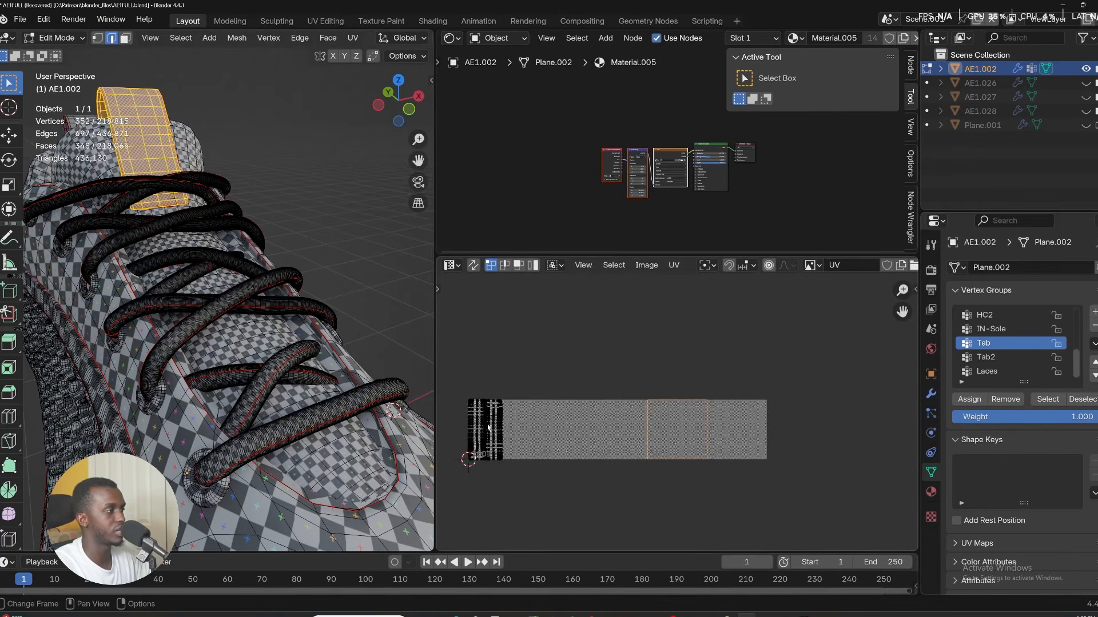
{"action": "key", "text": "a"}
{"action": "key", "text": "g"}
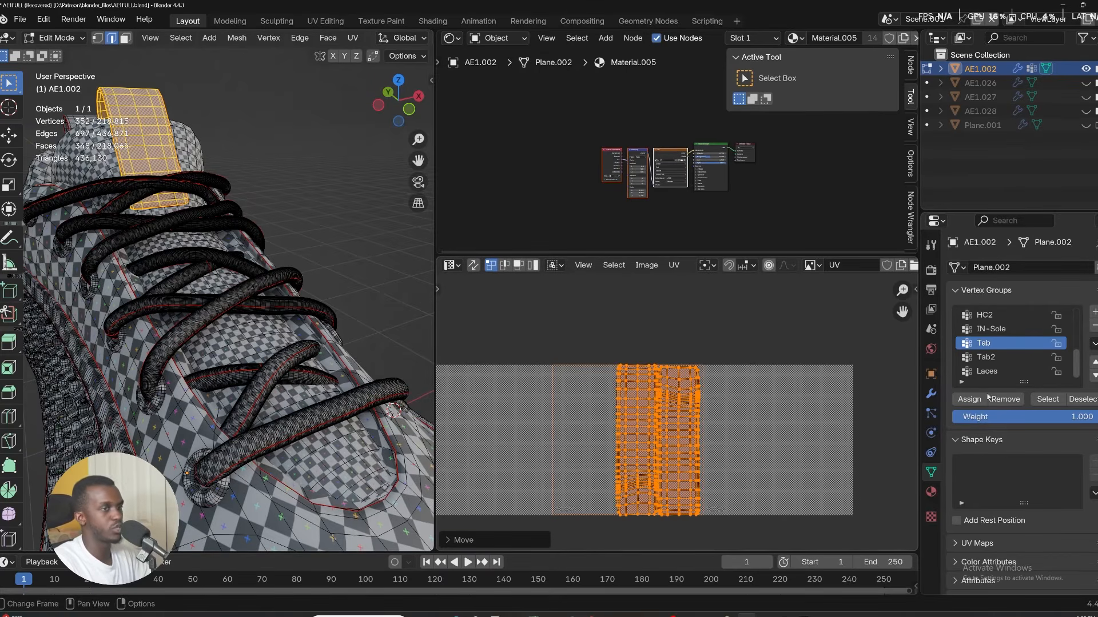
{"action": "key", "text": "s"}
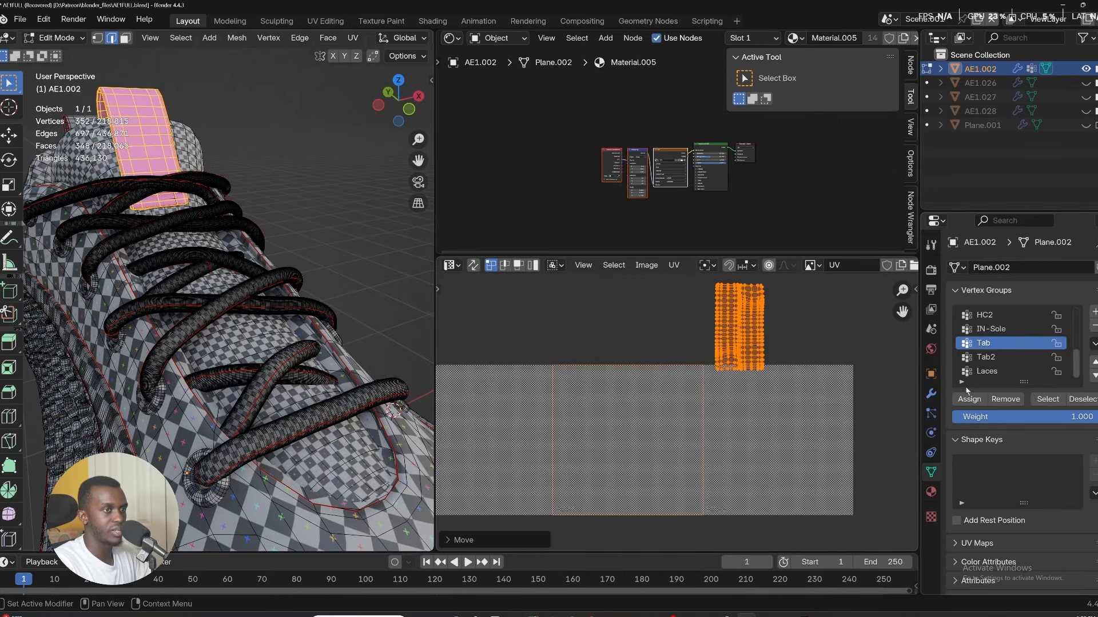
Select the Tab2 vertex group, pick its UV islands, then scale and move them beside the Tab UVs.
{"action": "left_click", "coordinate": [1016, 357]}
{"action": "left_click", "coordinate": [1048, 399]}
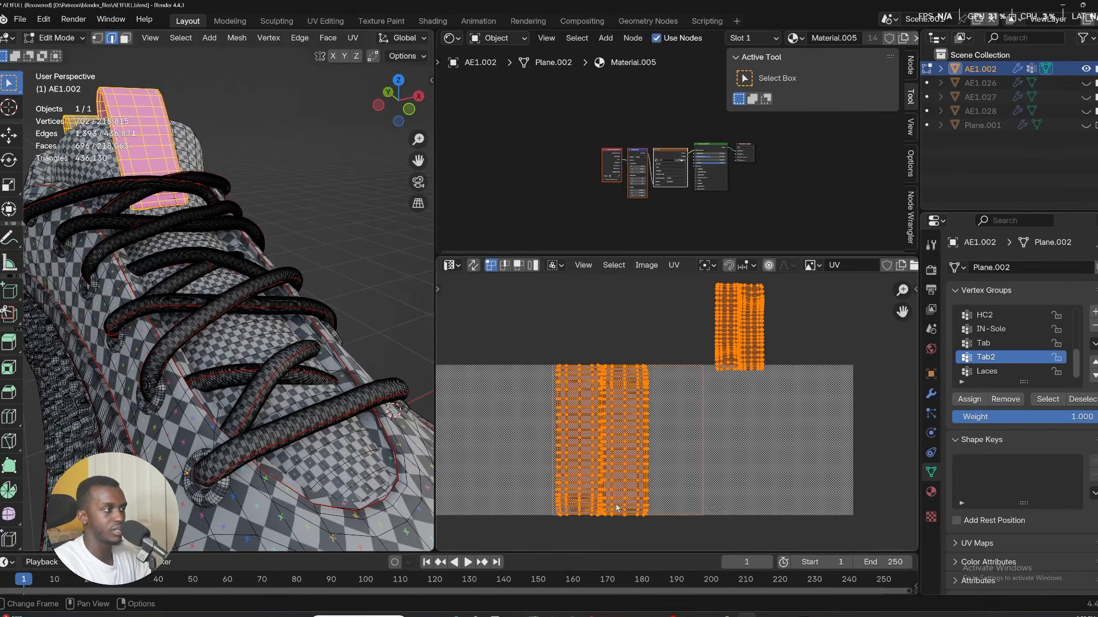
{"action": "left_click", "coordinate": [562, 419]}
{"action": "left_click", "coordinate": [629, 383], "text": "shift"}
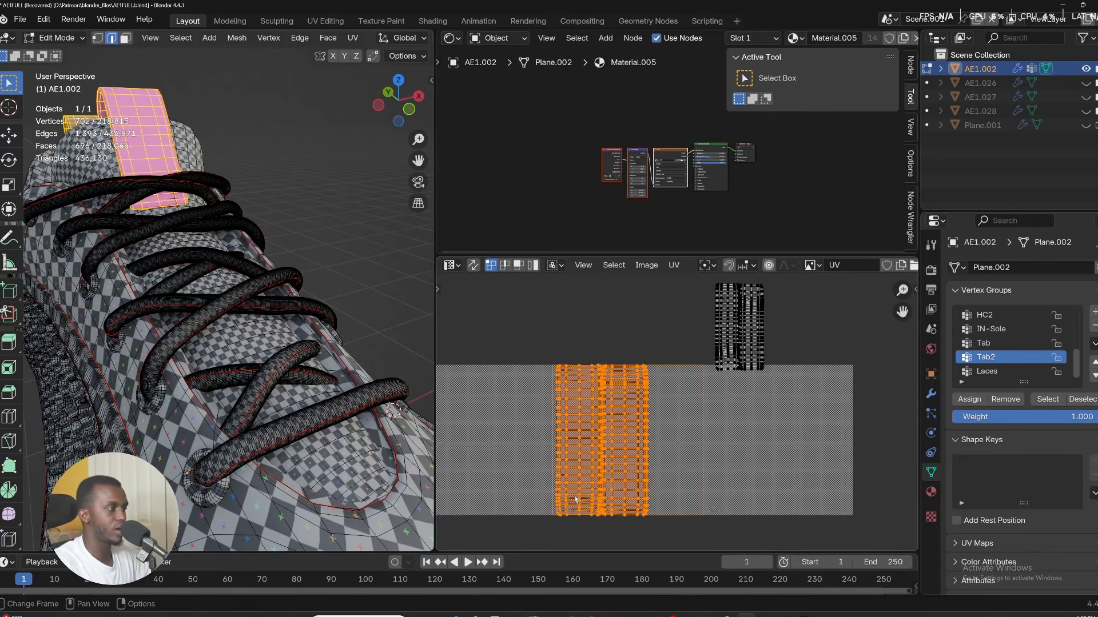
{"action": "key", "text": "s"}
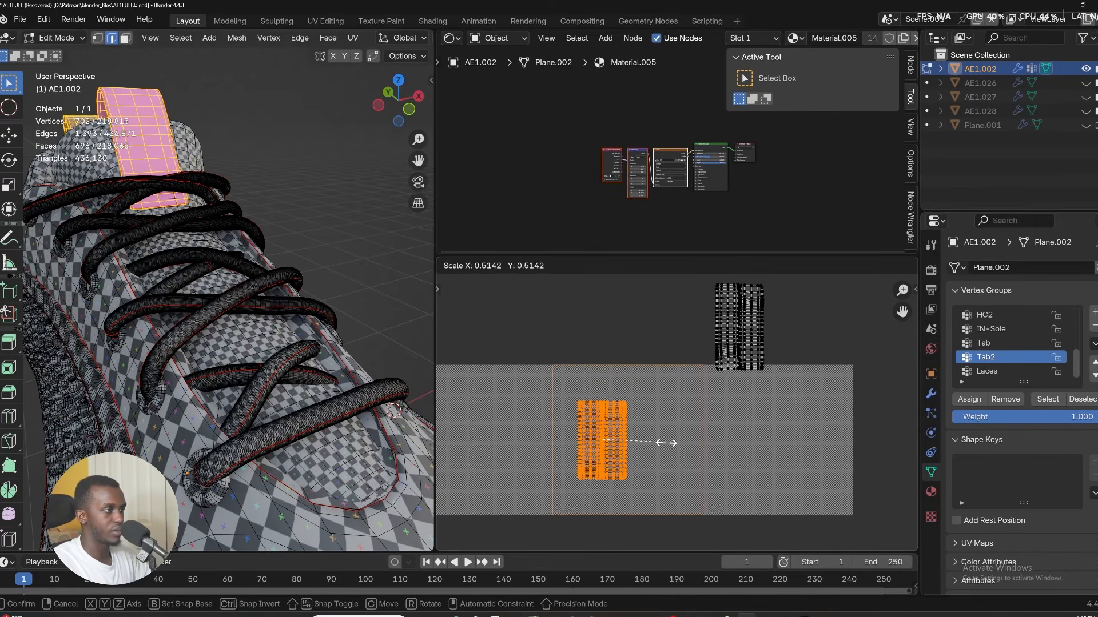
{"action": "left_click", "coordinate": [670, 441]}
{"action": "key", "text": "g"}
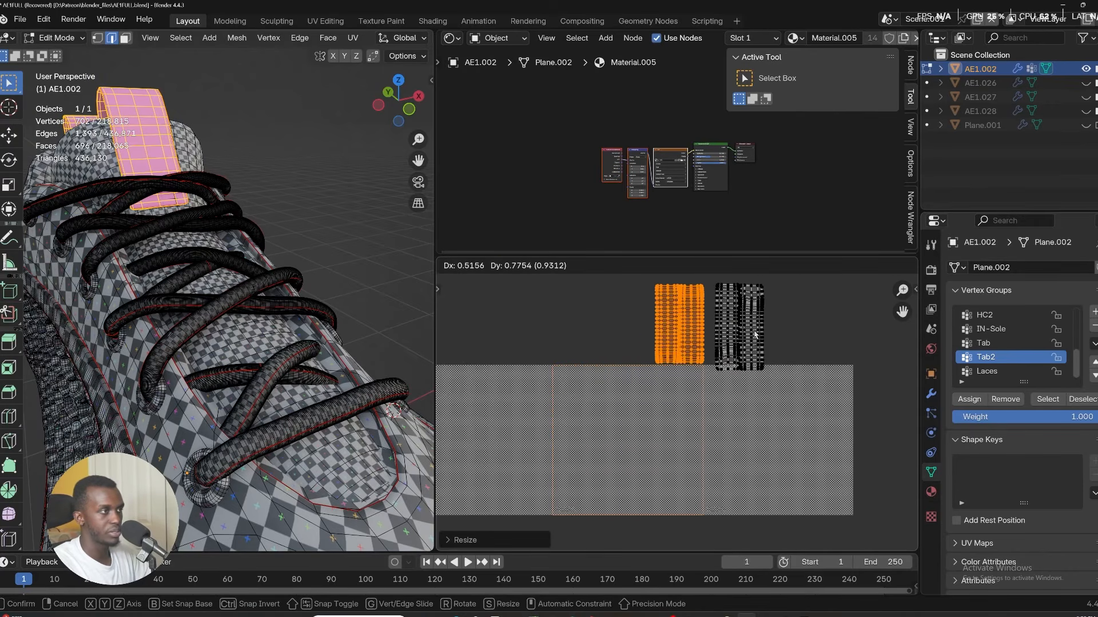
{"action": "left_click", "coordinate": [755, 333]}
Scale and move the Tab and Tab2 UVs together down into the same UDIM tile.
{"action": "key", "text": "s"}
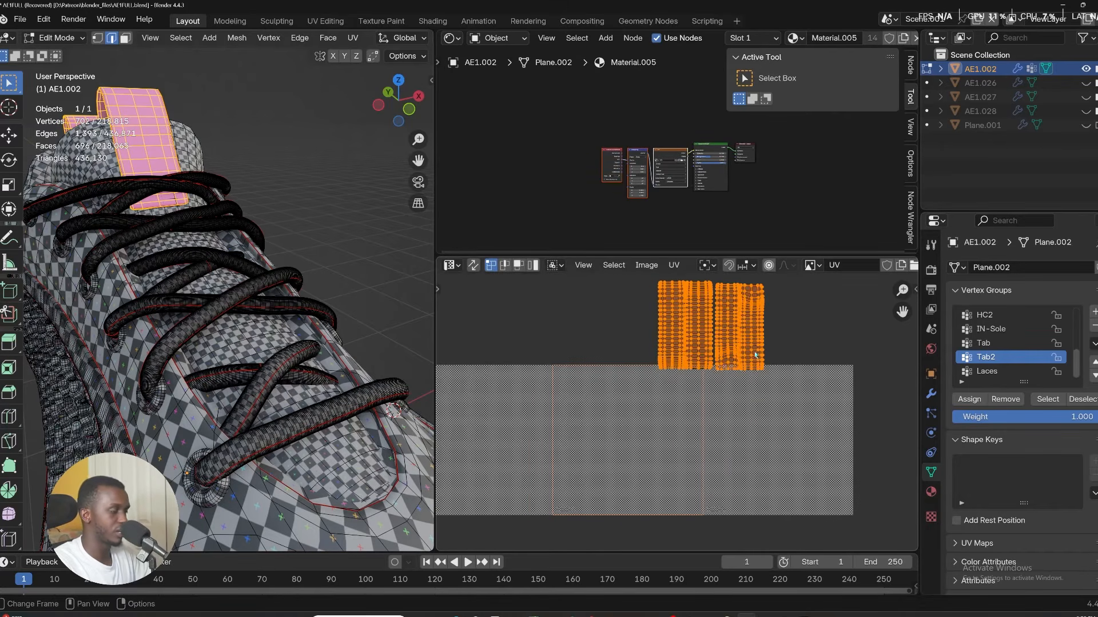
{"action": "key", "text": "g"}
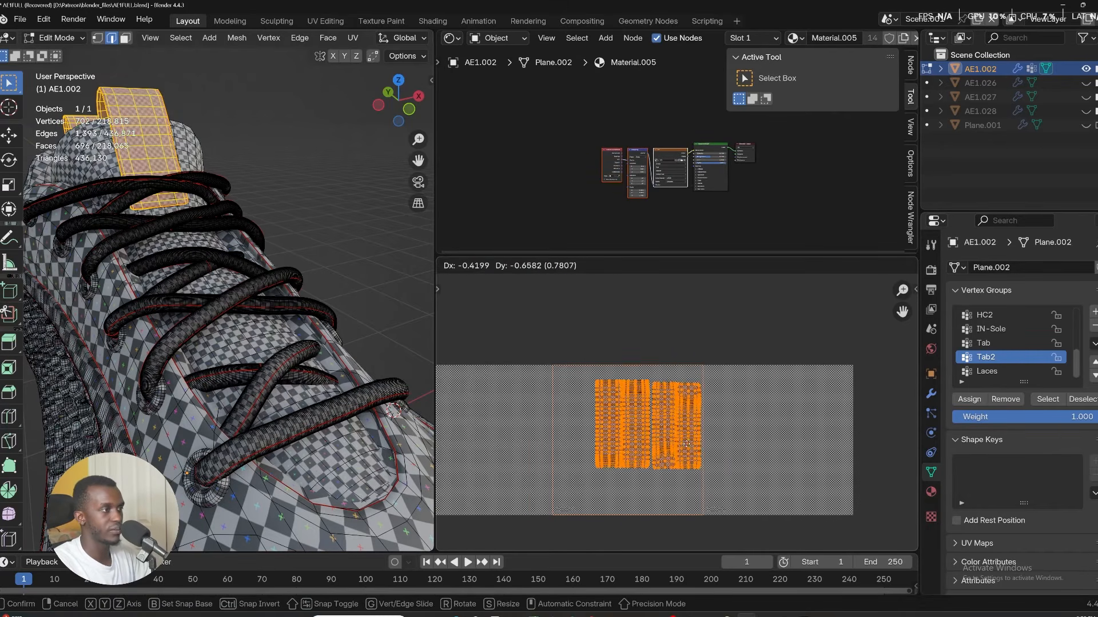
{"action": "left_click", "coordinate": [689, 436]}
Select the IN-Sole vertex group and move its UVs below the tab UVs in that tile.
{"action": "left_click", "coordinate": [990, 329]}
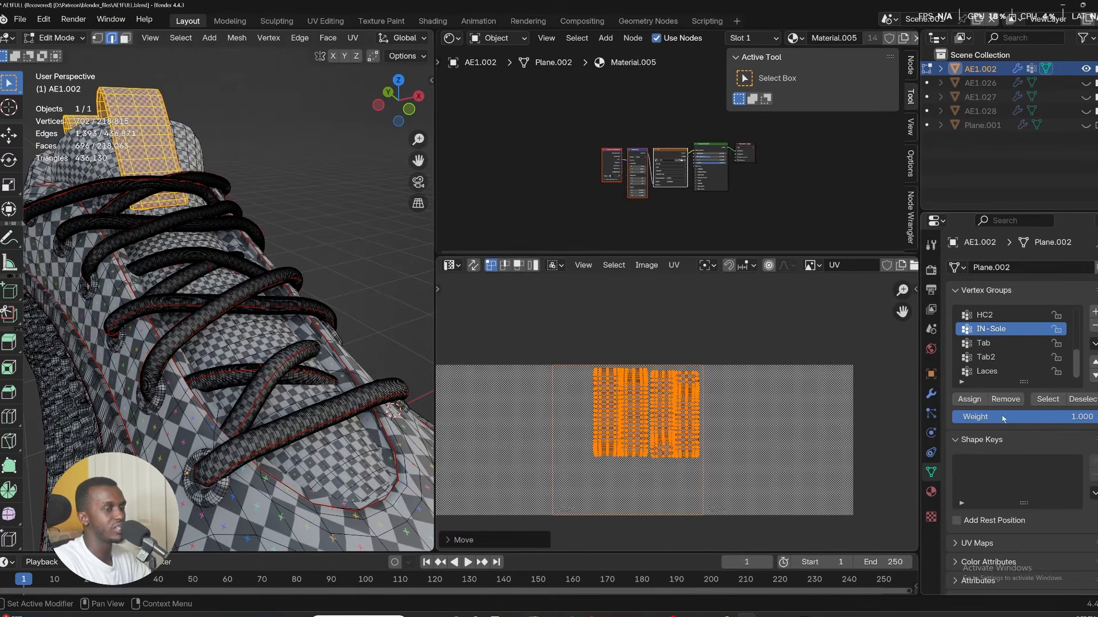
{"action": "left_click", "coordinate": [969, 399]}
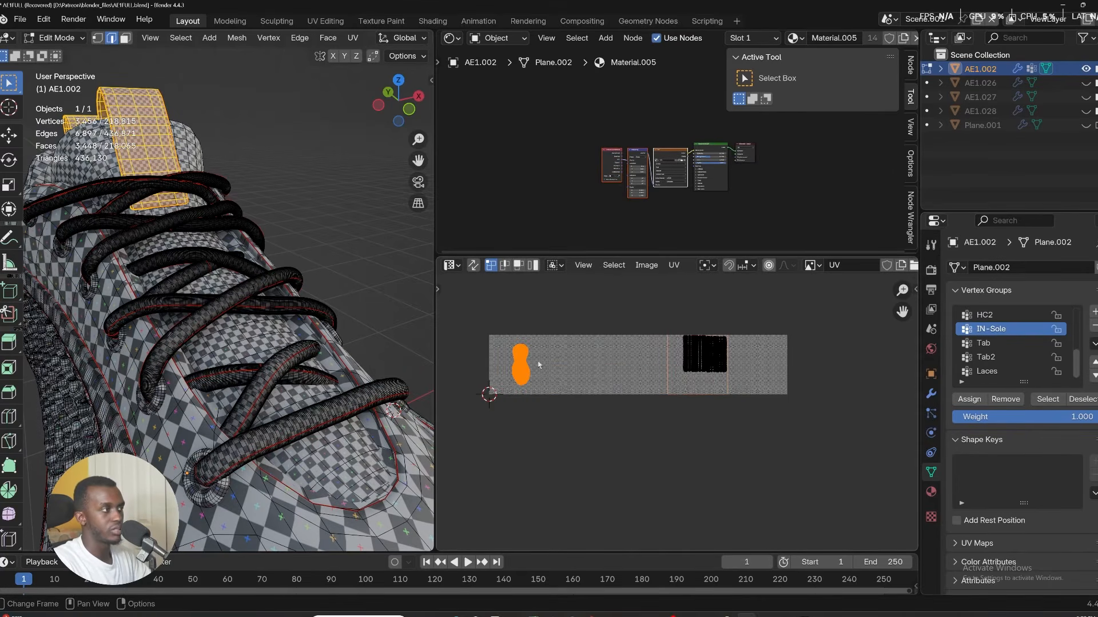
{"action": "key", "text": "g"}
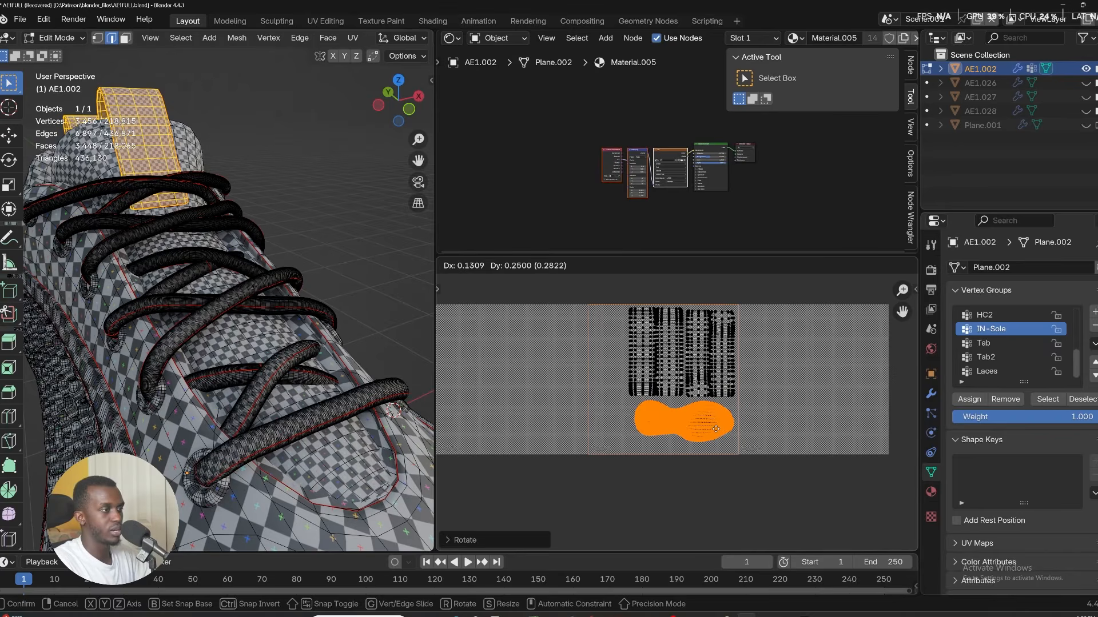
{"action": "left_click", "coordinate": [718, 433]}
Select the HC2 vertex group and move its UVs into the neighbouring UDIM tile.
{"action": "scroll", "coordinate": [995, 332], "scroll_direction": "up", "scroll_amount": 1}
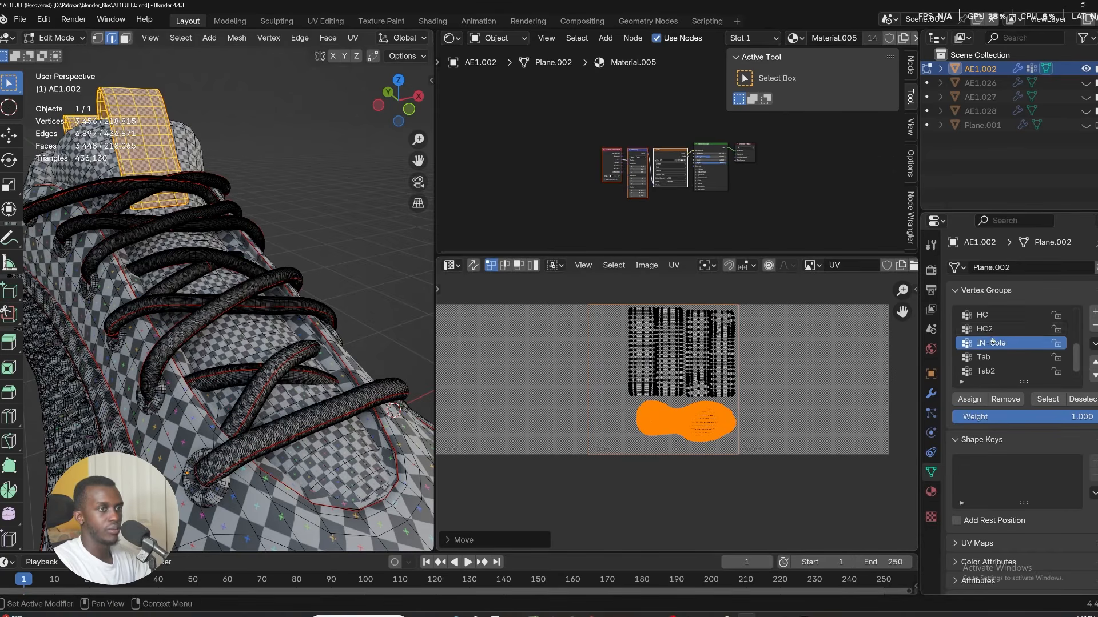
{"action": "left_click", "coordinate": [989, 331]}
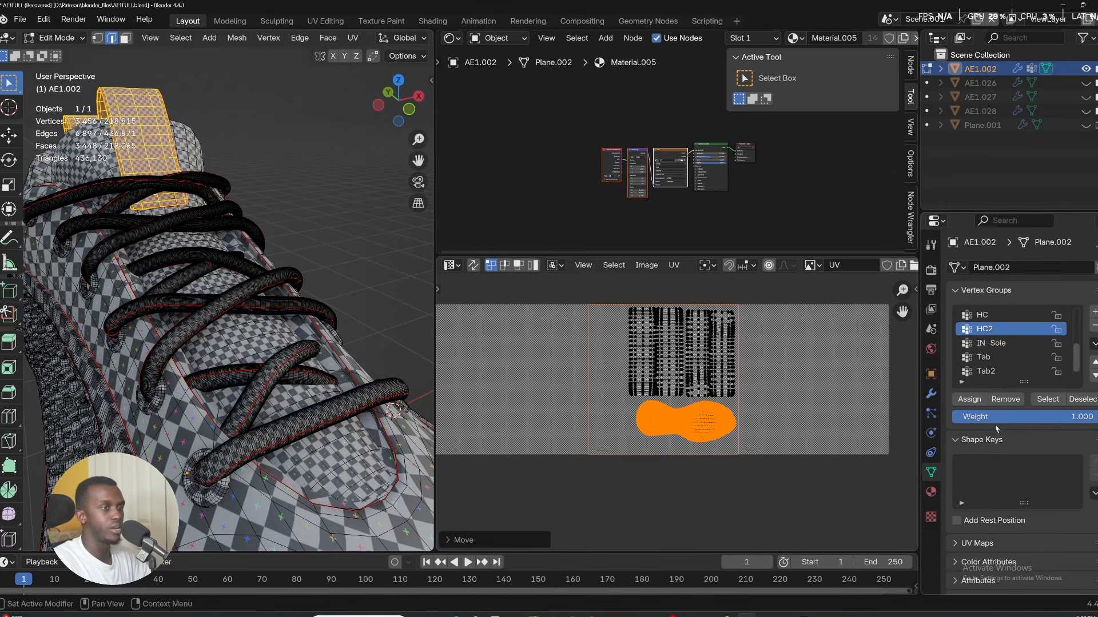
{"action": "left_click", "coordinate": [1054, 402]}
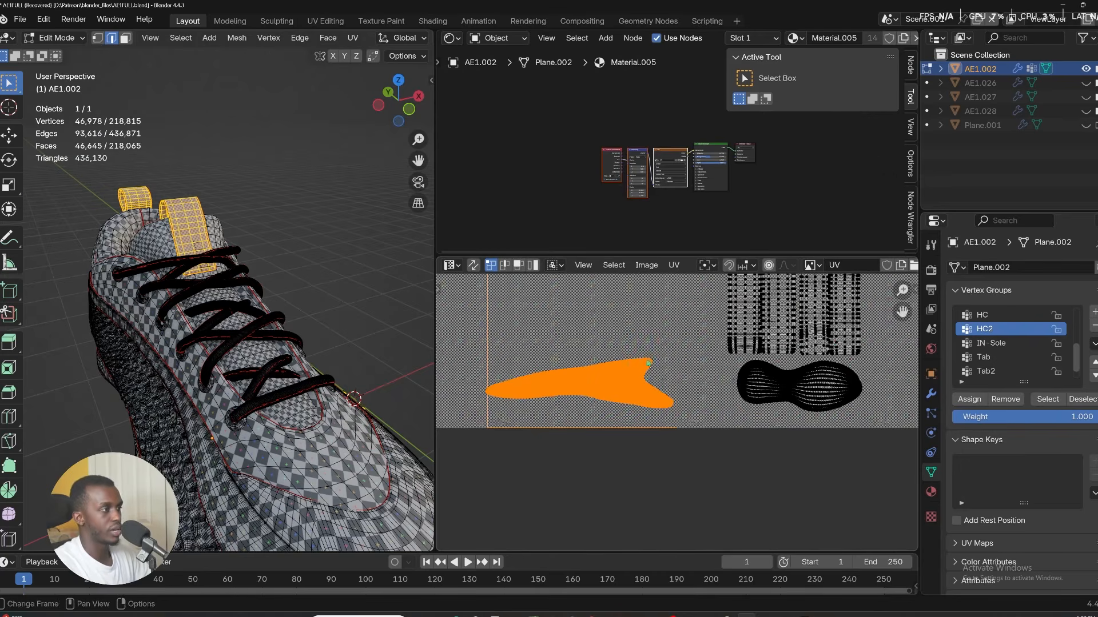
{"action": "scroll", "coordinate": [649, 362], "scroll_direction": "up", "scroll_amount": 1}
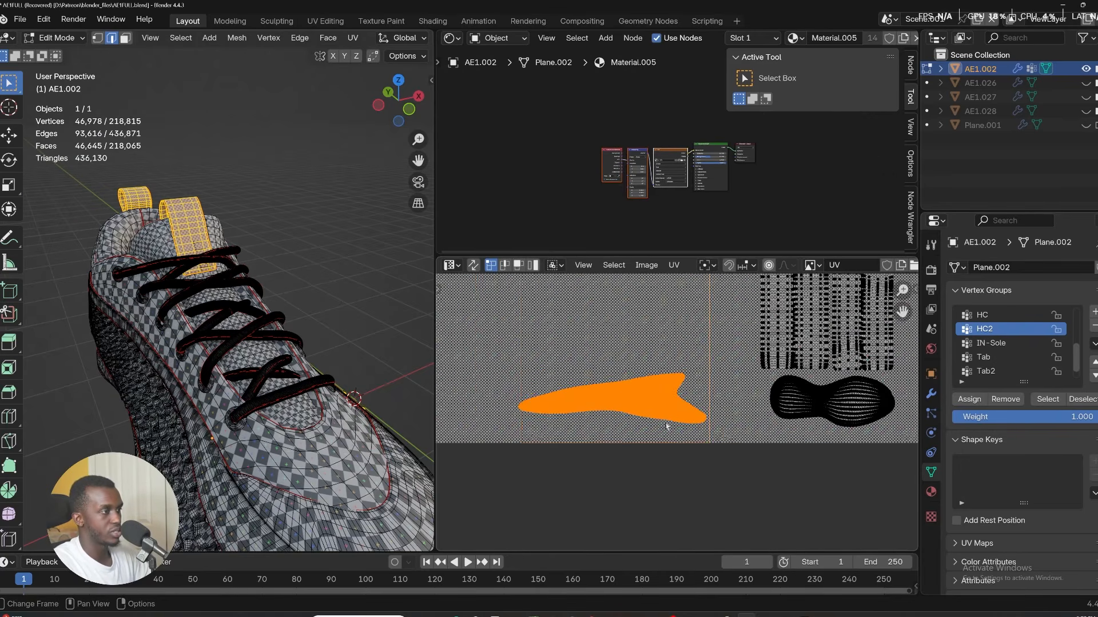
{"action": "scroll", "coordinate": [666, 426], "scroll_direction": "up", "scroll_amount": 1}
{"action": "key", "text": "g"}
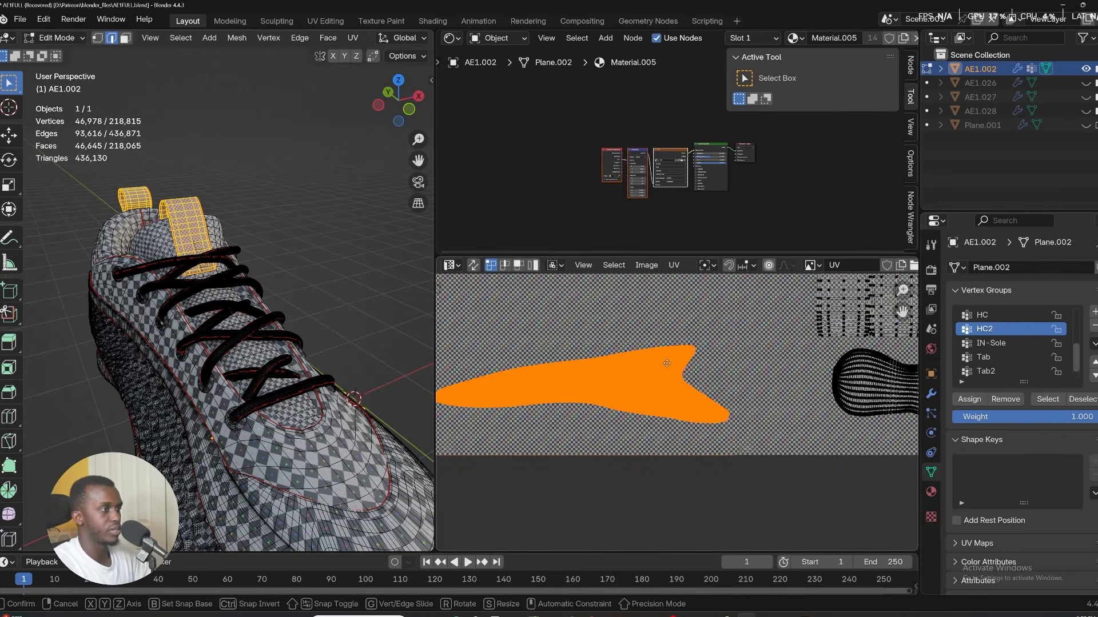
{"action": "left_click", "coordinate": [673, 398]}
{"action": "scroll", "coordinate": [686, 409], "scroll_direction": "down", "scroll_amount": 4}
{"action": "middle_click_drag", "start_coordinate": [692, 413], "coordinate": [761, 382], "text": "shift"}
Select the HC vertex group and move its UVs above the HC2 UVs in the same tile.
{"action": "left_click", "coordinate": [983, 315]}
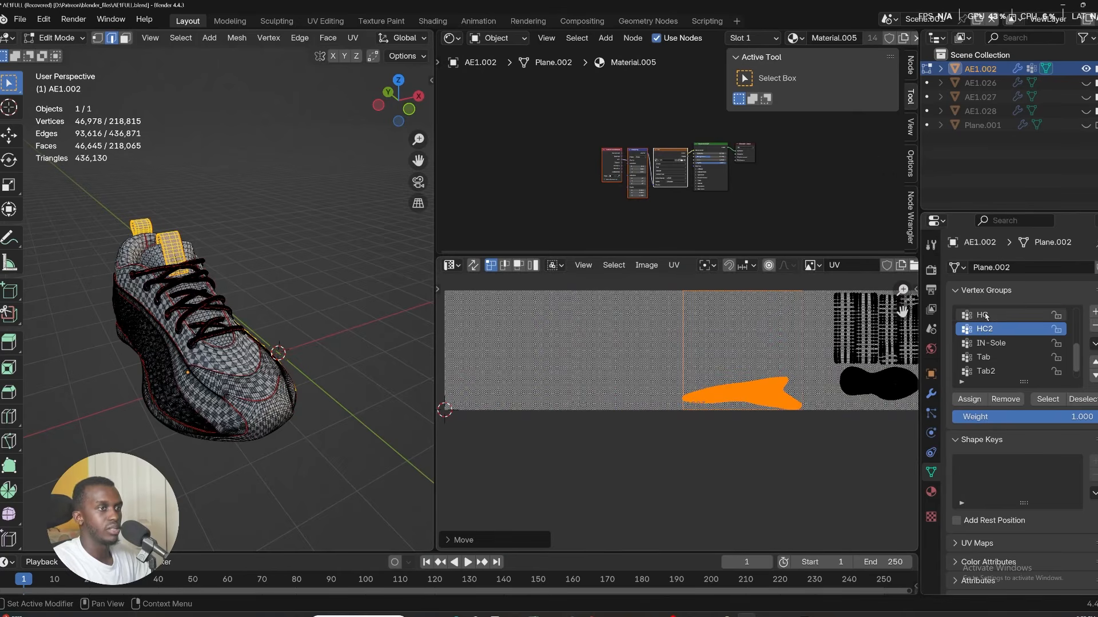
{"action": "left_click", "coordinate": [1048, 400]}
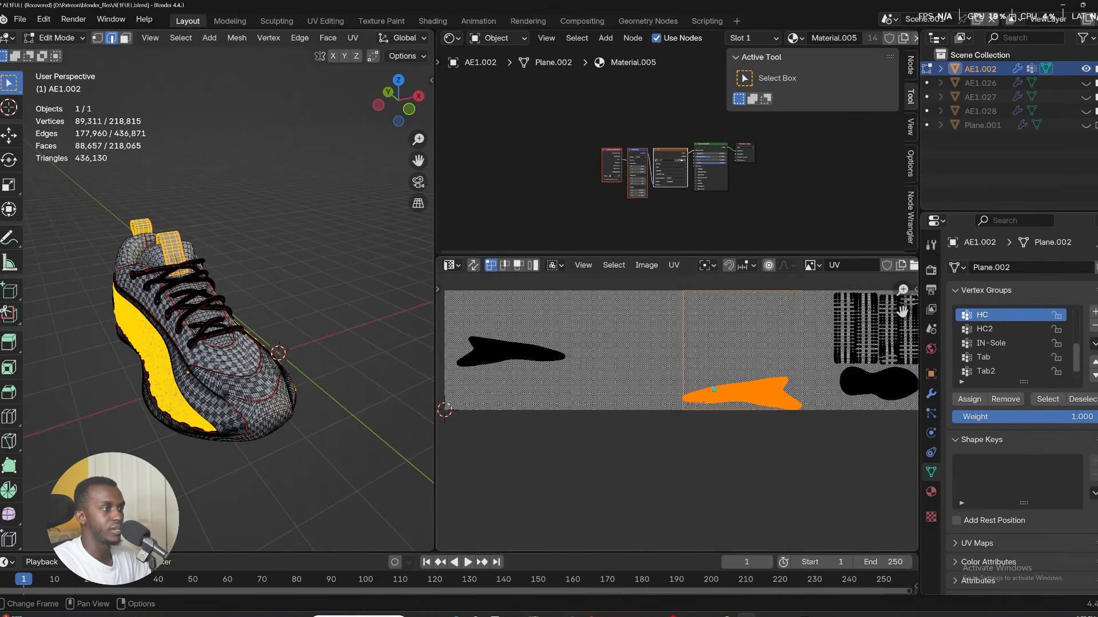
{"action": "key", "text": "g"}
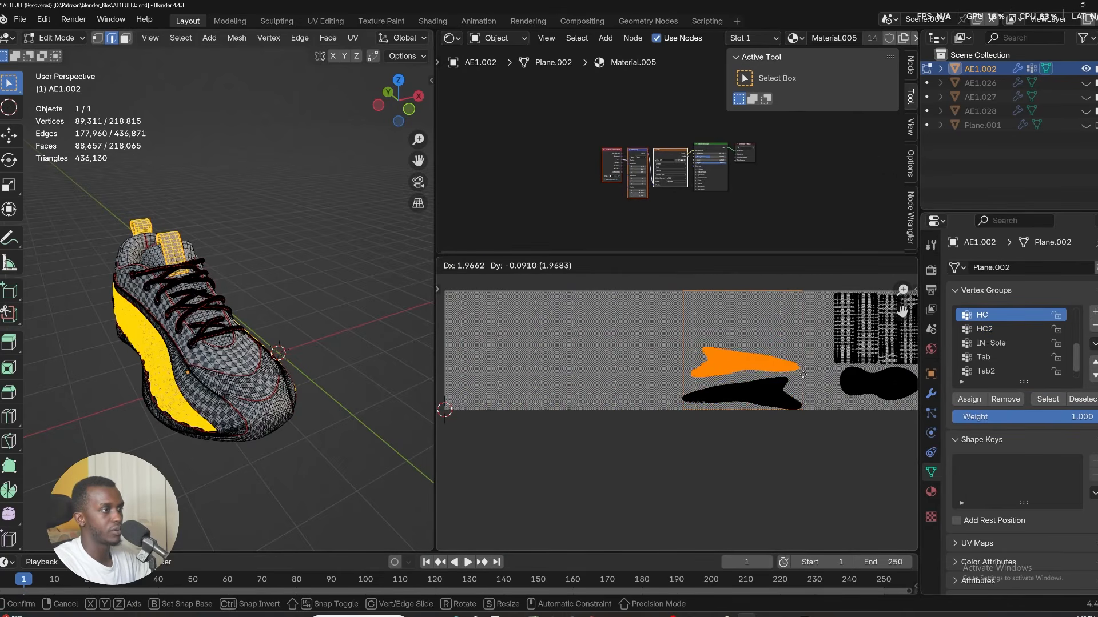
{"action": "left_click", "coordinate": [801, 377]}
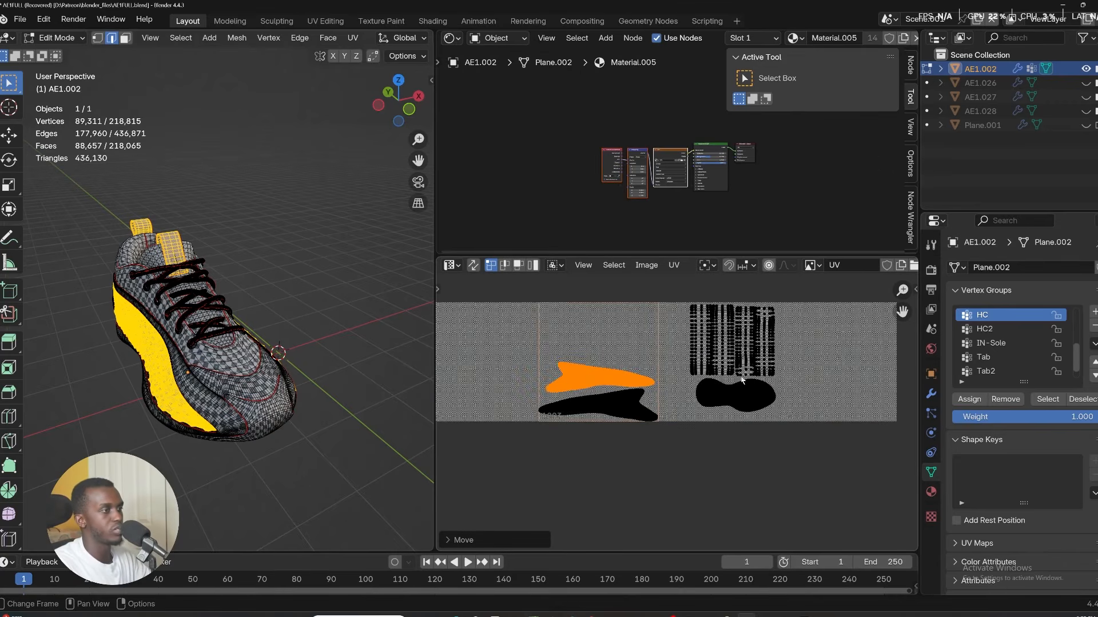
Box-select the tab and insole UVs, scale them down and move them into the tile holding the HC UVs.
{"action": "scroll", "coordinate": [758, 400], "scroll_direction": "up", "scroll_amount": 1}
{"action": "left_click_drag", "start_coordinate": [843, 490], "coordinate": [688, 328]}
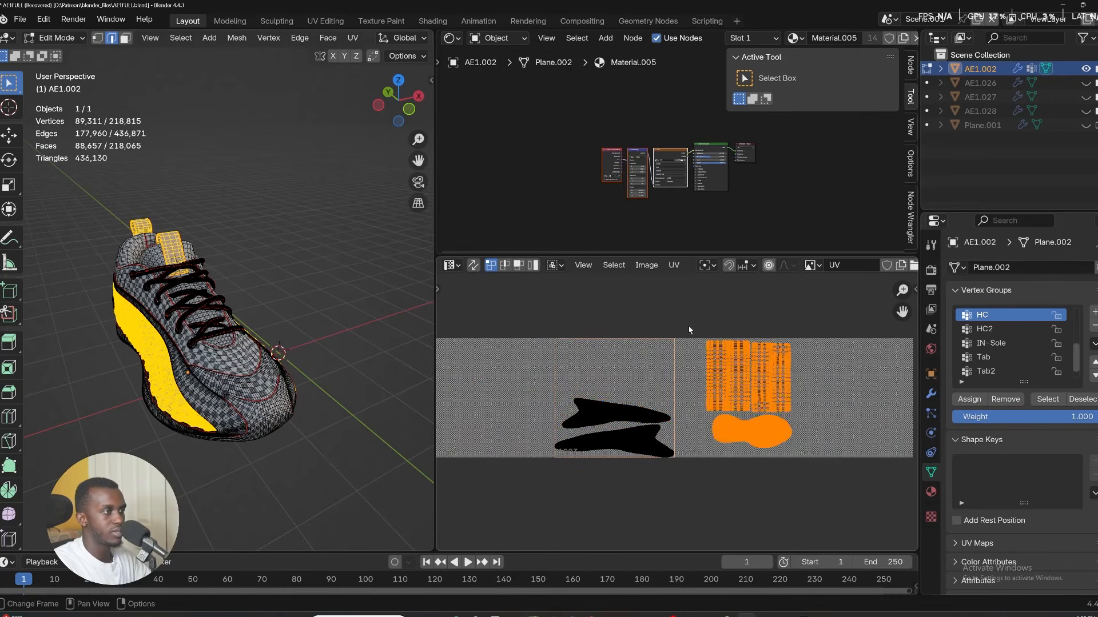
{"action": "key", "text": "s"}
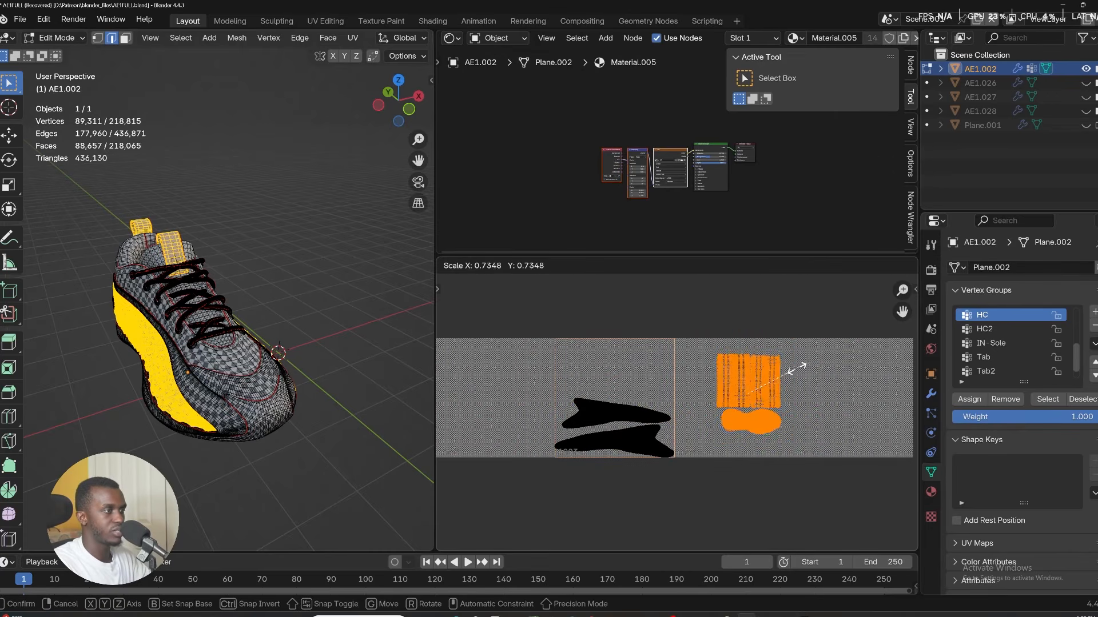
{"action": "left_click", "coordinate": [804, 367]}
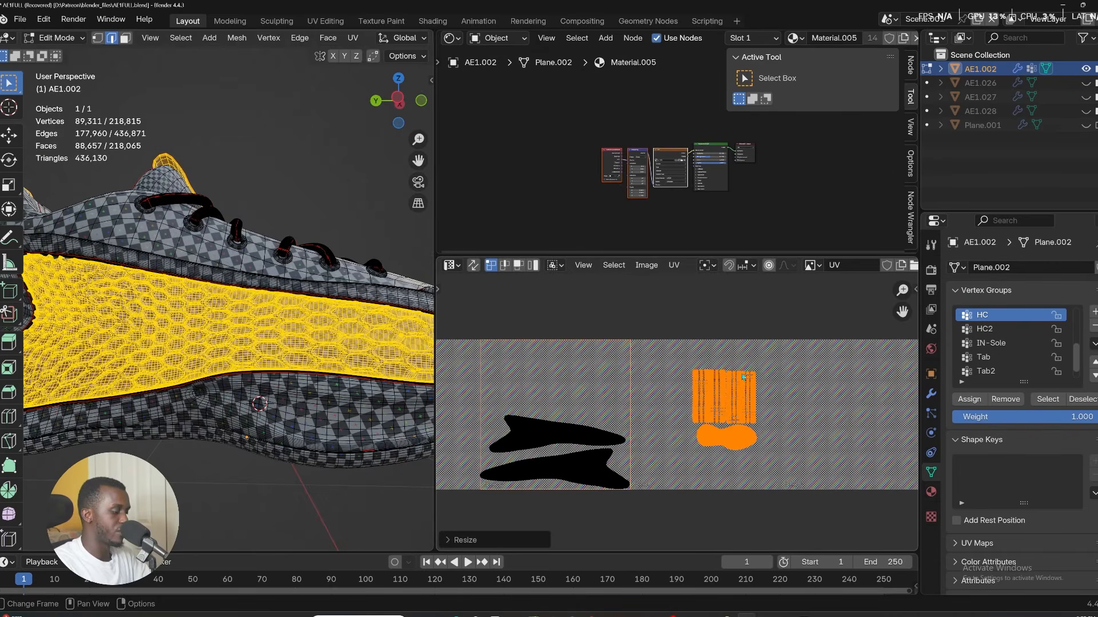
{"action": "key", "text": "g"}
{"action": "left_click", "coordinate": [578, 361]}
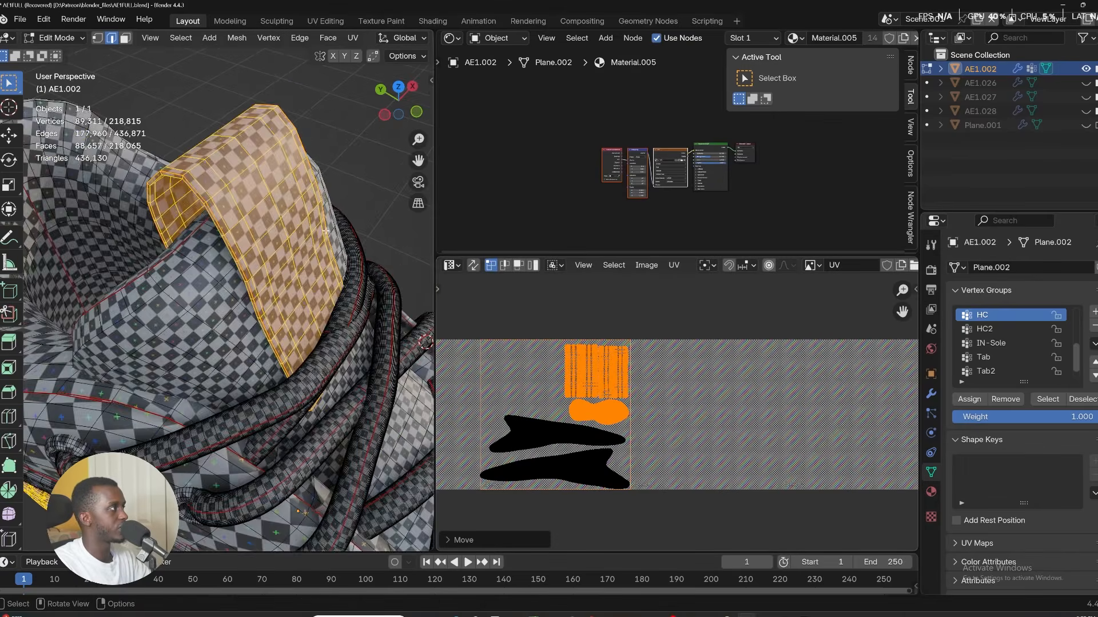
{"action": "middle_click_drag", "start_coordinate": [516, 395], "coordinate": [560, 405]}
{"action": "scroll", "coordinate": [985, 330], "scroll_direction": "up", "scroll_amount": 2}
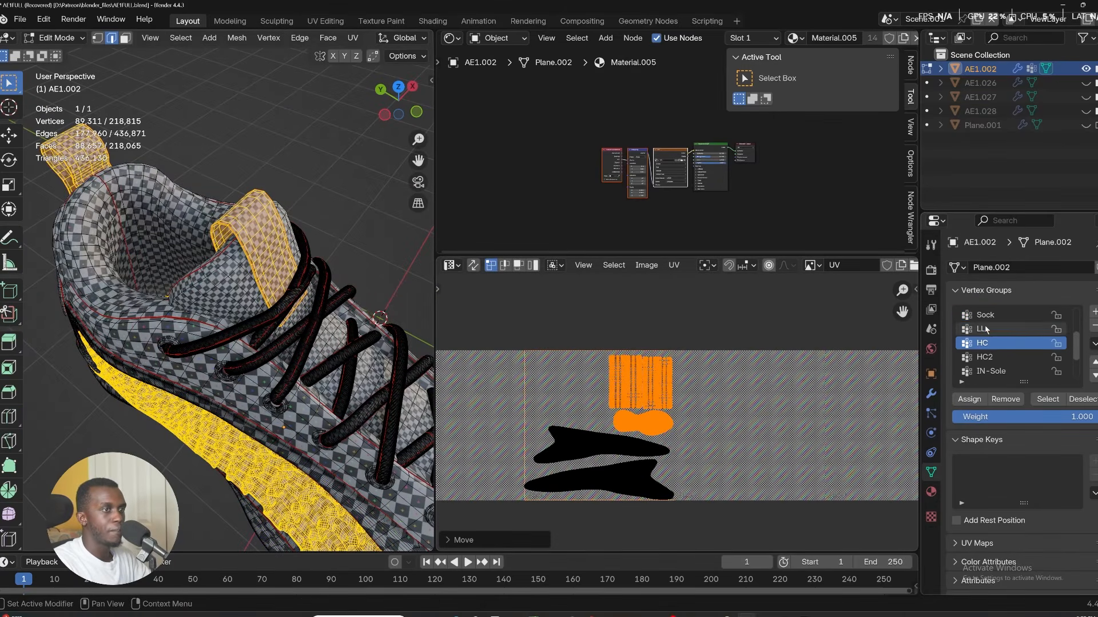
Select the LL vertex group's UVs and pack the islands into the closest UDIM tile.
{"action": "left_click", "coordinate": [984, 329]}
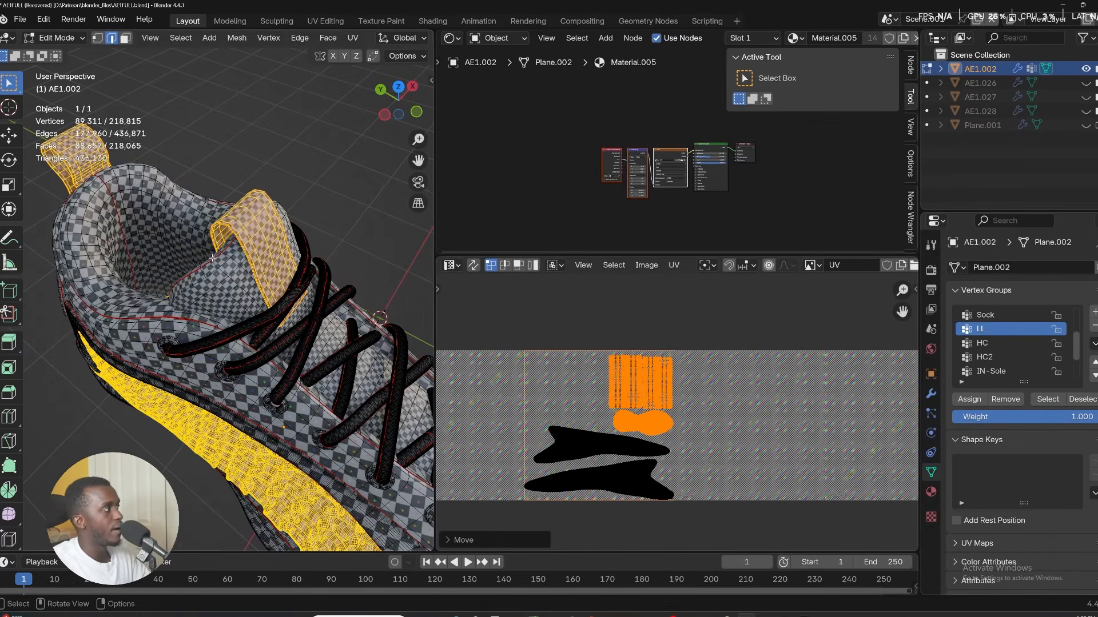
{"action": "middle_click_drag", "start_coordinate": [212, 258], "coordinate": [144, 158], "text": "shift"}
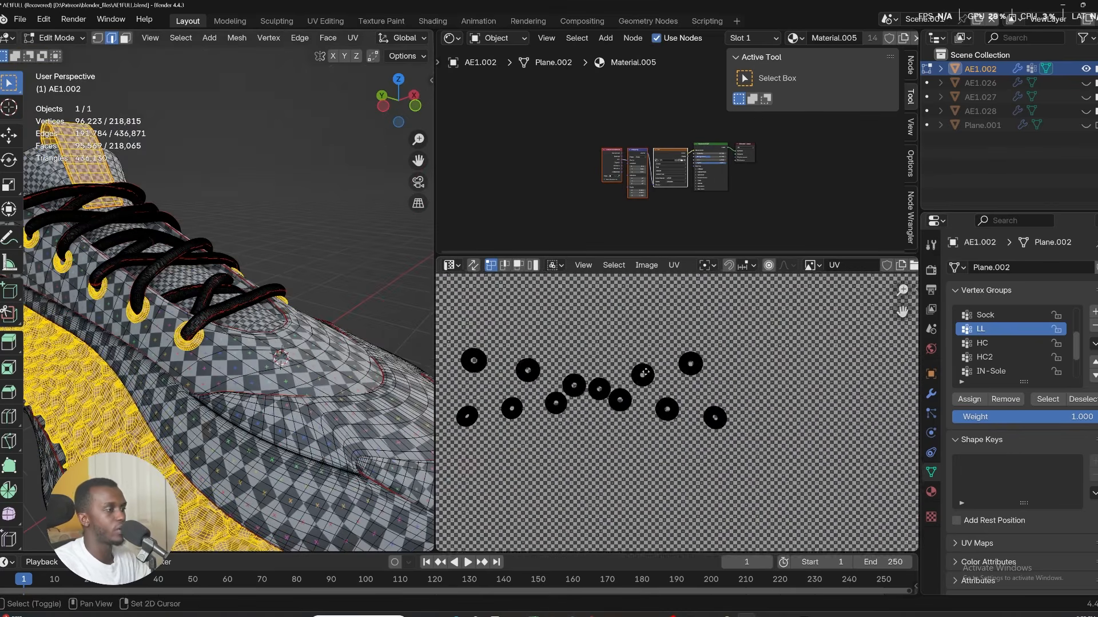
{"action": "middle_click_drag", "start_coordinate": [645, 372], "coordinate": [707, 399]}
{"action": "key", "text": "a"}
{"action": "scroll", "coordinate": [563, 377], "scroll_direction": "down", "scroll_amount": 1}
{"action": "middle_click_drag", "start_coordinate": [589, 382], "coordinate": [612, 385]}
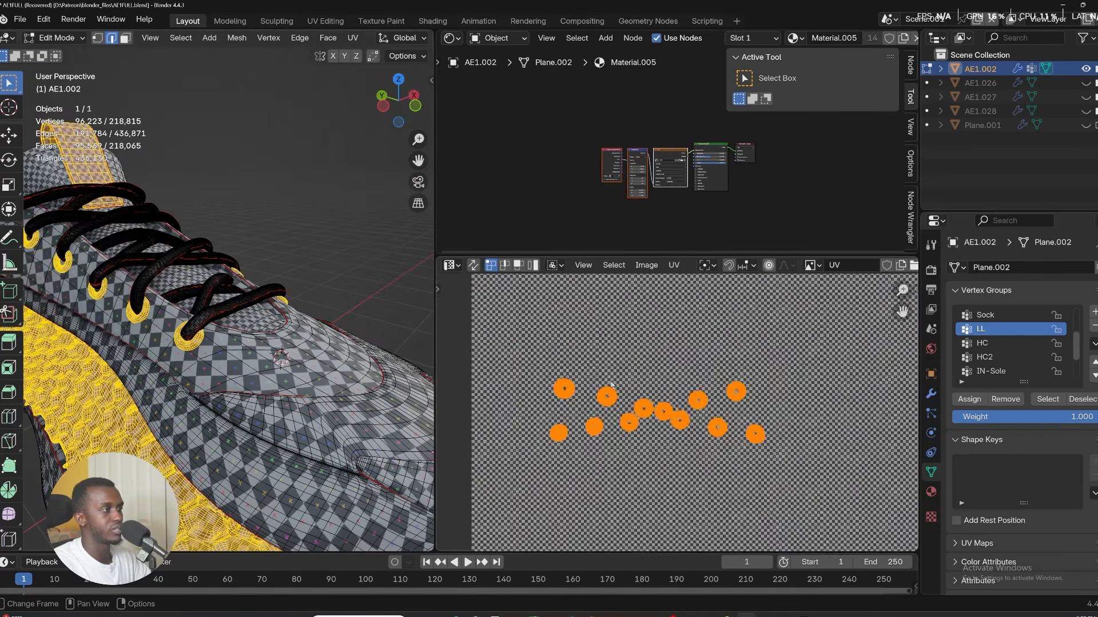
{"action": "scroll", "coordinate": [611, 385], "scroll_direction": "down", "scroll_amount": 1}
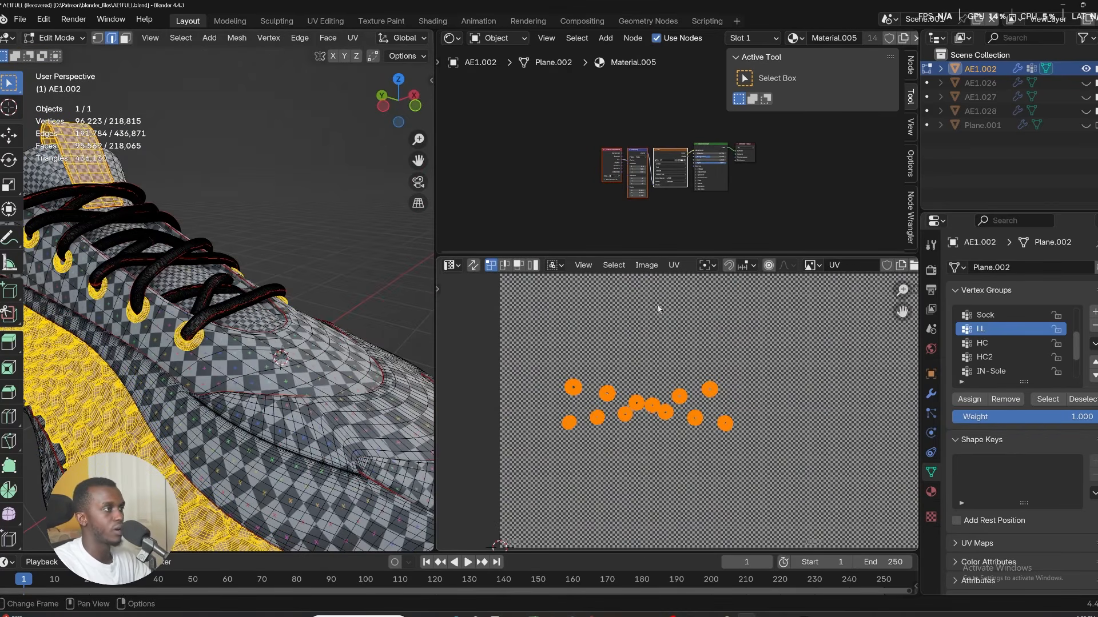
{"action": "left_click", "coordinate": [673, 264]}
{"action": "left_click", "coordinate": [727, 518]}
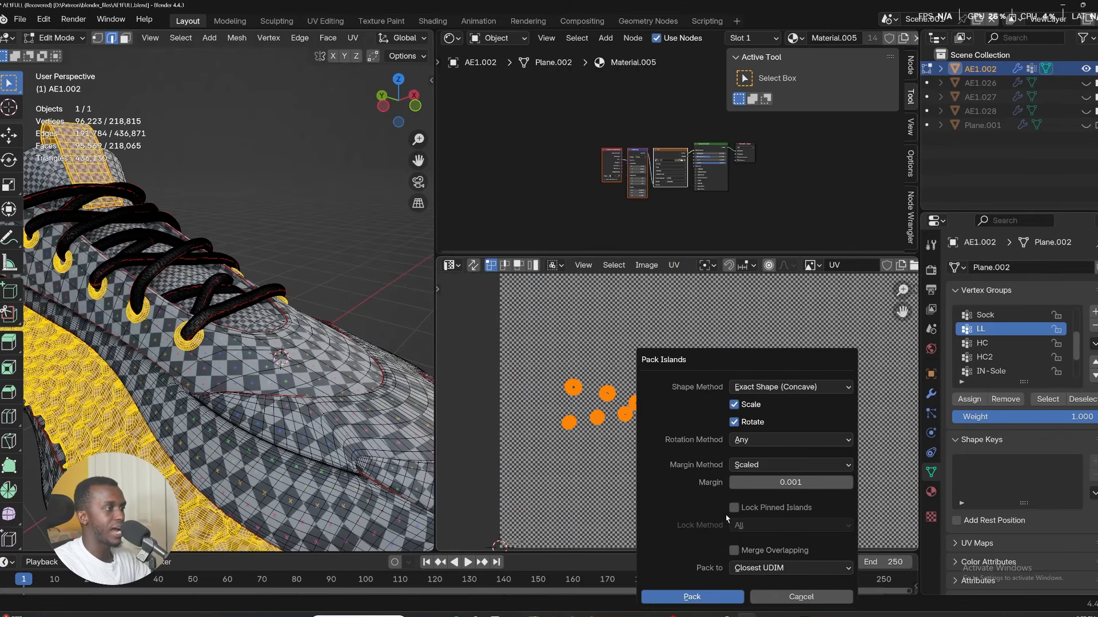
{"action": "left_click", "coordinate": [690, 595]}
Scale the LL UVs down and move them into the tile holding the tab, insole and HC UVs.
{"action": "scroll", "coordinate": [608, 366], "scroll_direction": "up", "scroll_amount": 6}
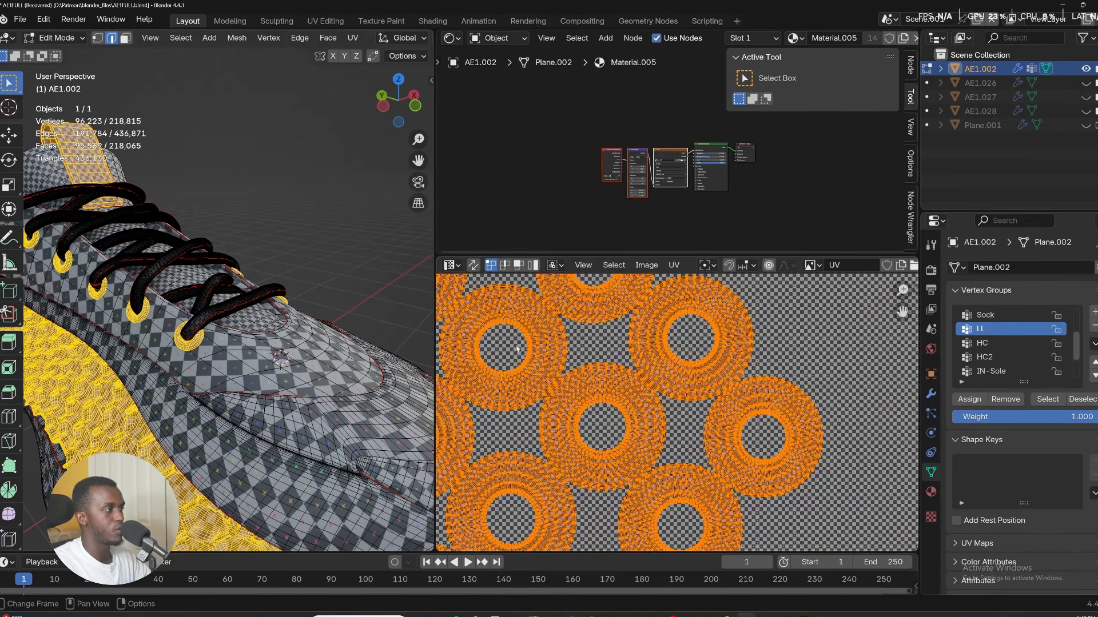
{"action": "scroll", "coordinate": [609, 366], "scroll_direction": "down", "scroll_amount": 5}
{"action": "key", "text": "s"}
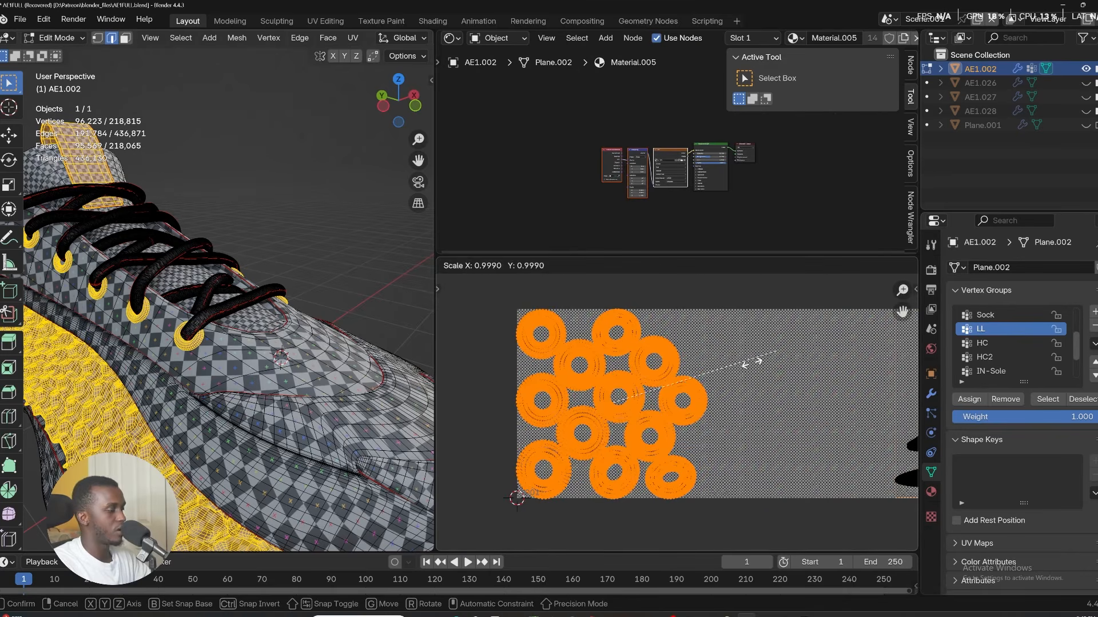
{"action": "left_click", "coordinate": [644, 392]}
{"action": "scroll", "coordinate": [559, 428], "scroll_direction": "down", "scroll_amount": 3}
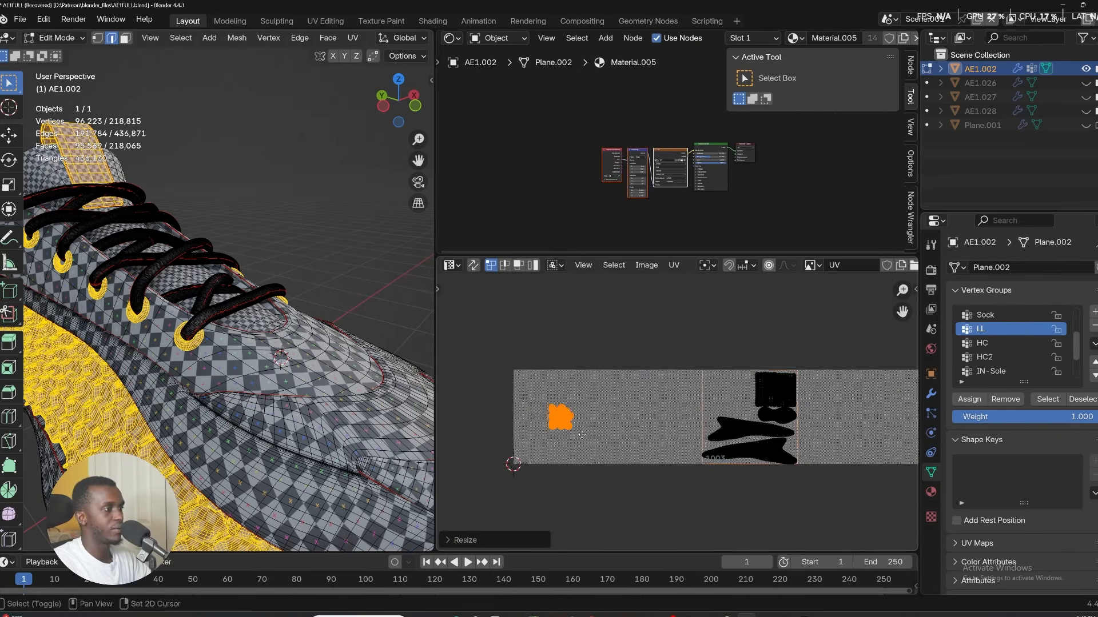
{"action": "key", "text": "g"}
{"action": "left_click", "coordinate": [737, 416]}
Select the Sock vertex group and move its UVs along X into tile 1004.
{"action": "left_click", "coordinate": [984, 315]}
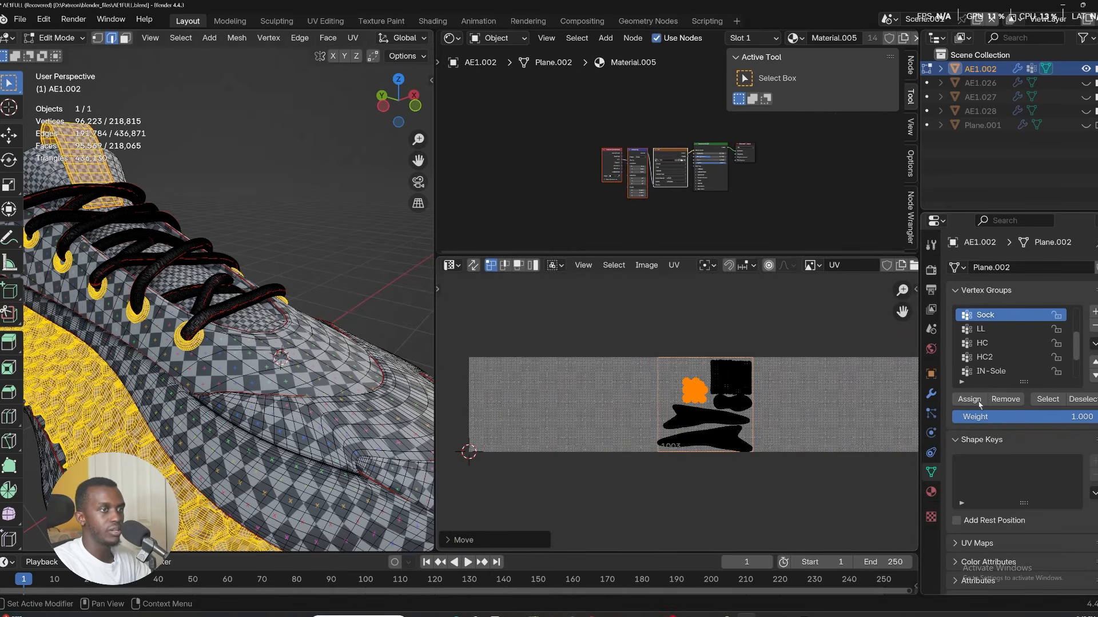
{"action": "left_click", "coordinate": [1045, 399]}
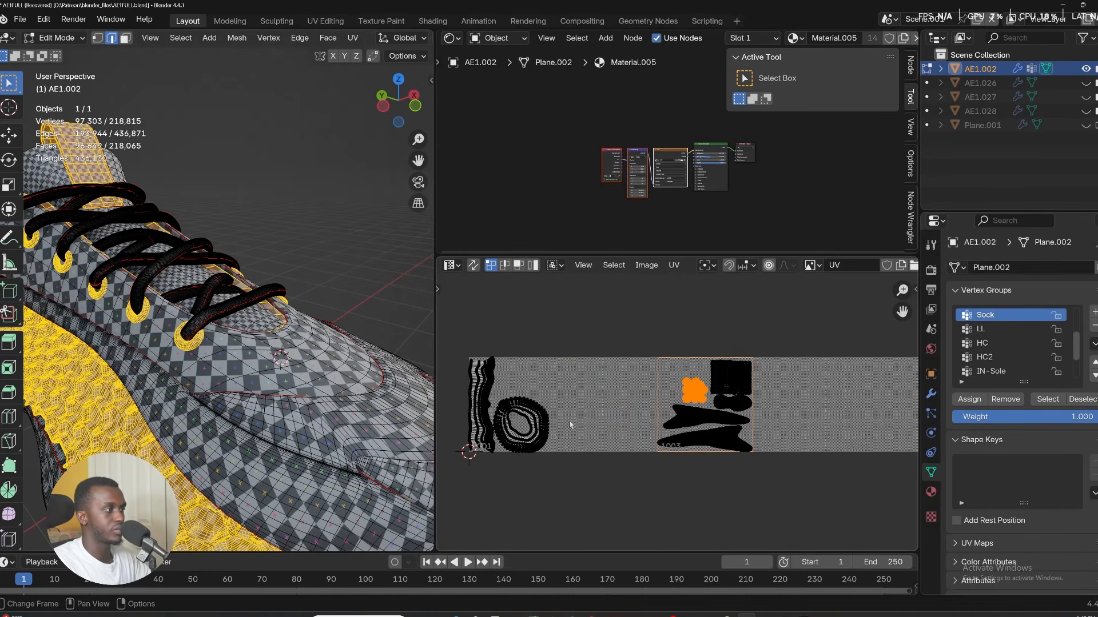
{"action": "scroll", "coordinate": [522, 436], "scroll_direction": "up", "scroll_amount": 1}
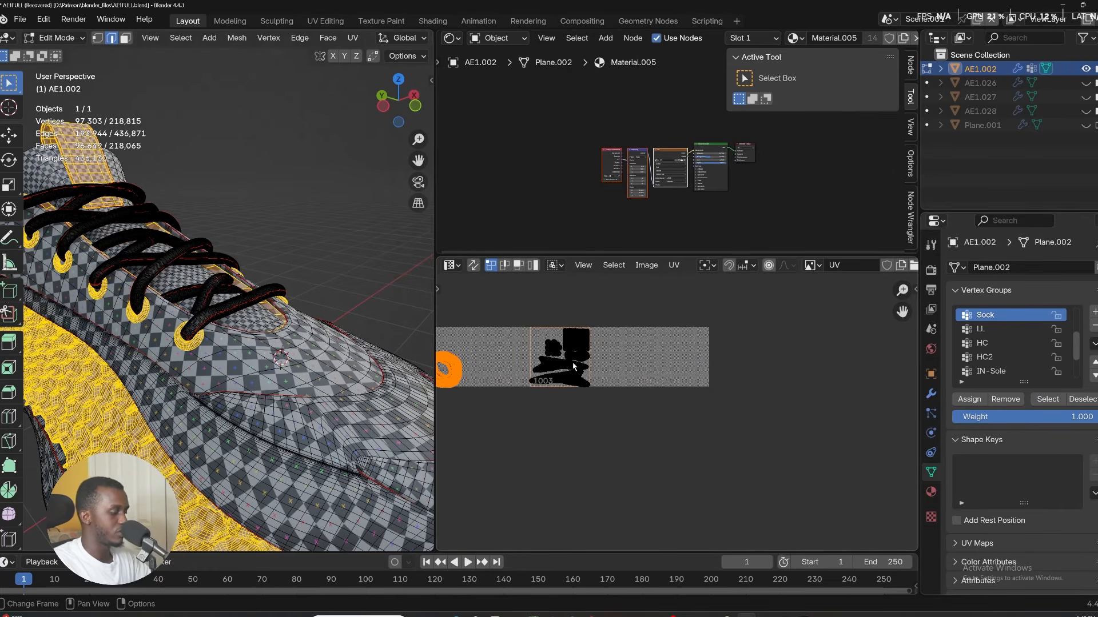
{"action": "key", "text": "g"}
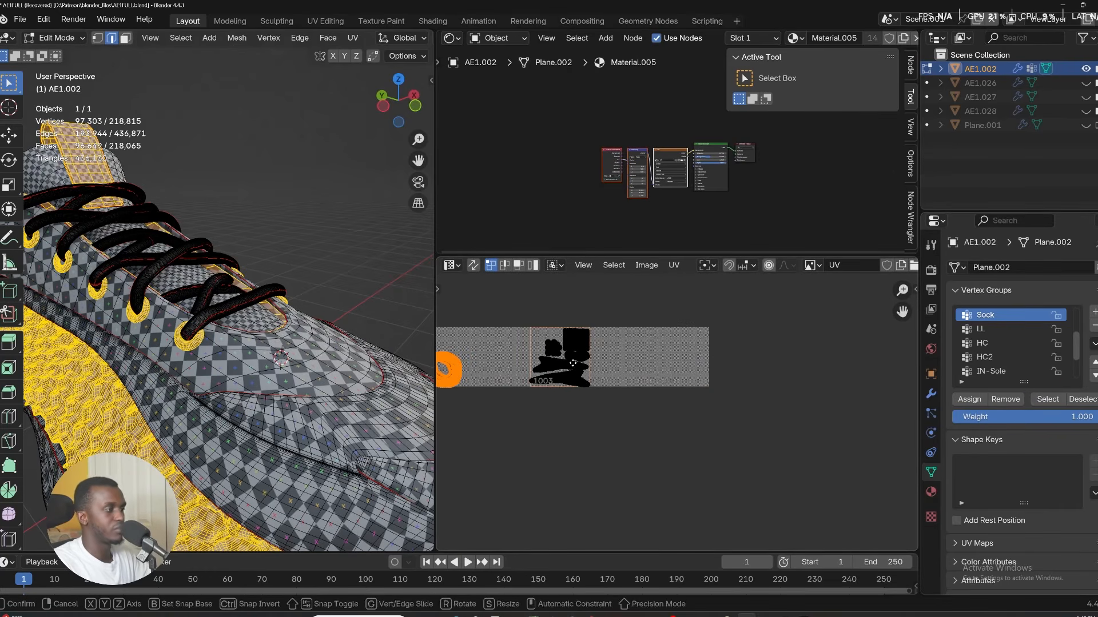
{"action": "key", "text": "x"}
{"action": "left_click", "coordinate": [755, 364]}
{"action": "scroll", "coordinate": [606, 360], "scroll_direction": "down", "scroll_amount": 4}
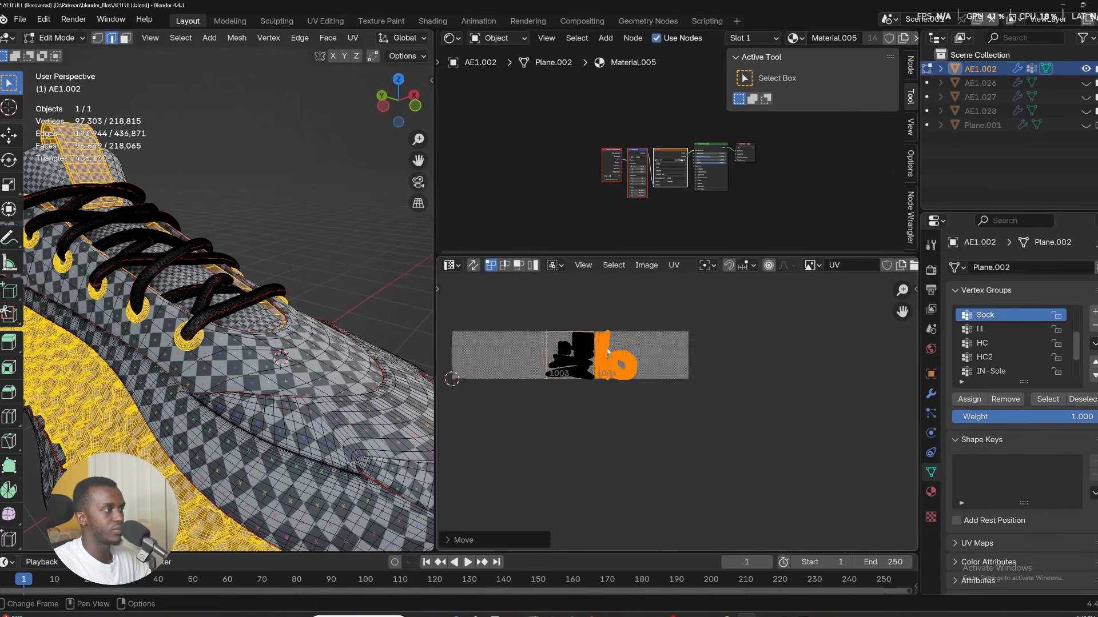
Select the Sole and tongue vertex groups to inspect where their UVs lie.
{"action": "scroll", "coordinate": [611, 373], "scroll_direction": "up", "scroll_amount": 10}
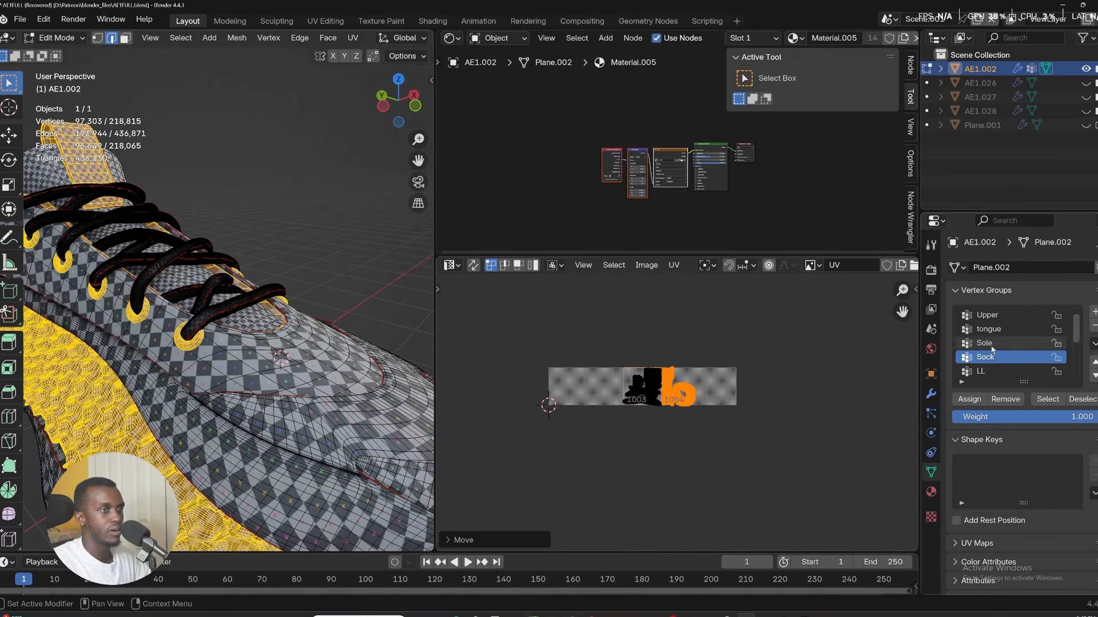
{"action": "left_click", "coordinate": [991, 344]}
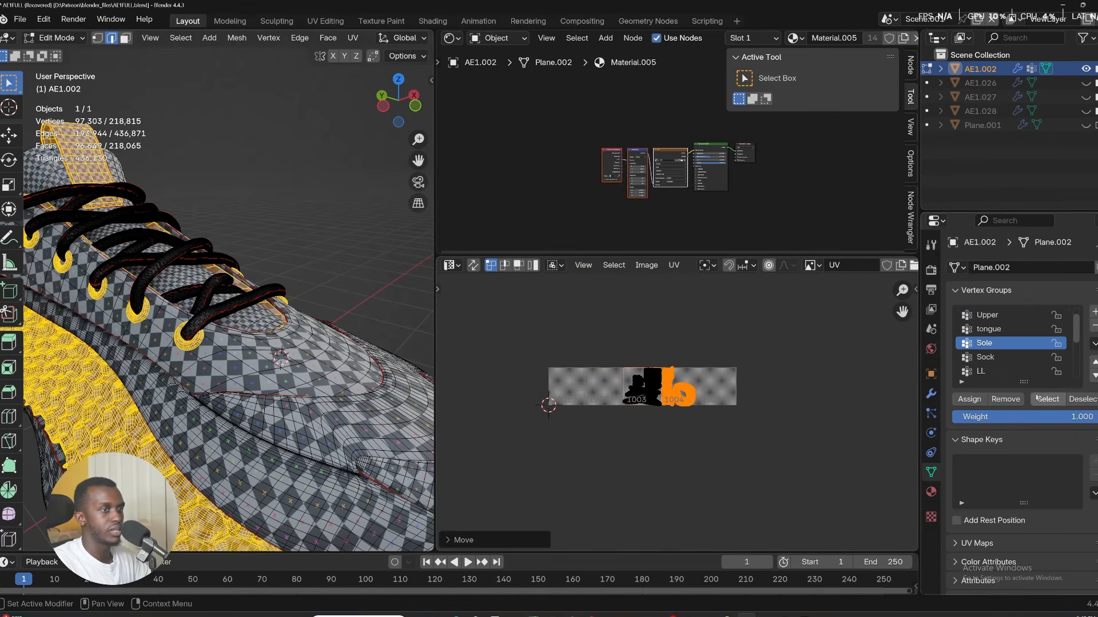
{"action": "left_click", "coordinate": [1044, 399]}
{"action": "scroll", "coordinate": [606, 389], "scroll_direction": "up", "scroll_amount": 4}
{"action": "scroll", "coordinate": [521, 357], "scroll_direction": "up", "scroll_amount": 6}
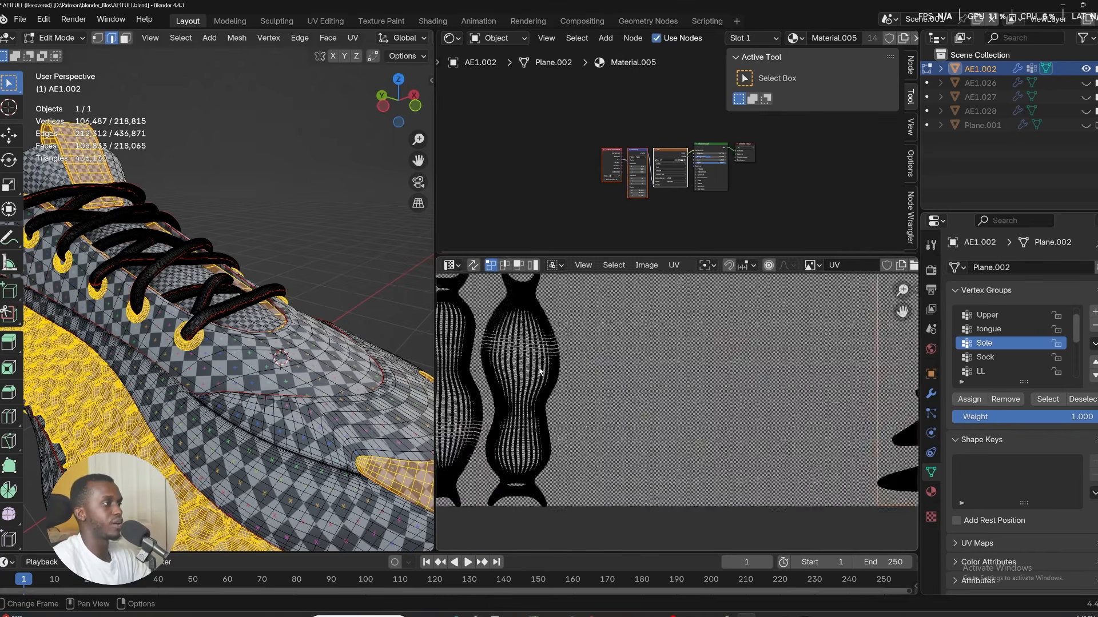
{"action": "scroll", "coordinate": [520, 357], "scroll_direction": "down", "scroll_amount": 5}
{"action": "left_click", "coordinate": [989, 329]}
{"action": "left_click", "coordinate": [1048, 399]}
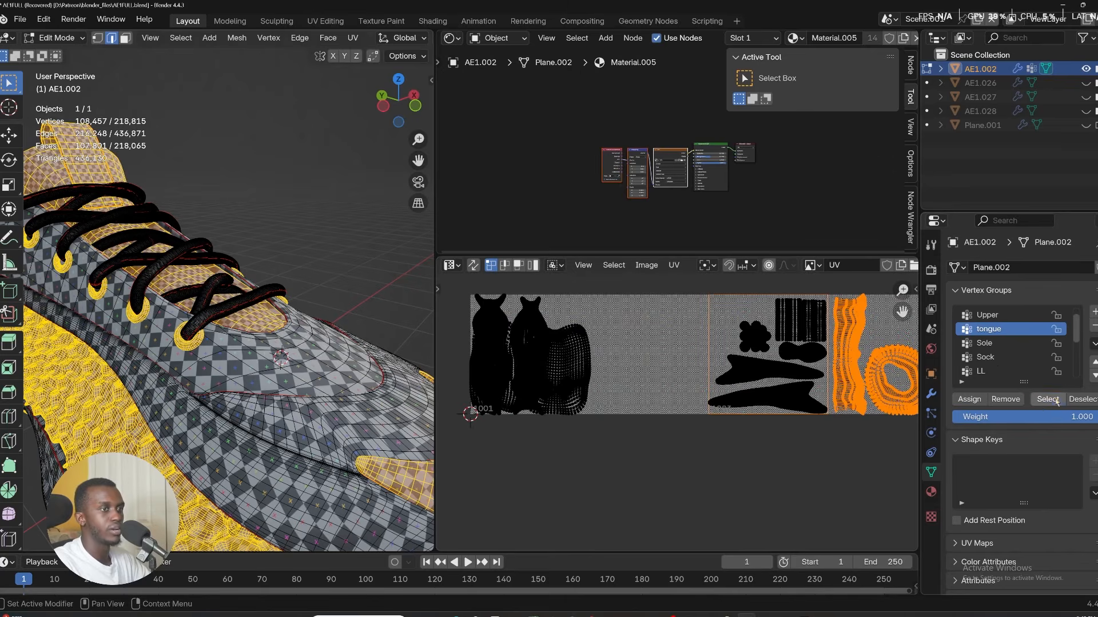
Select both tongue UV islands and move them along X into tile 1002.
{"action": "scroll", "coordinate": [592, 417], "scroll_direction": "up", "scroll_amount": 6}
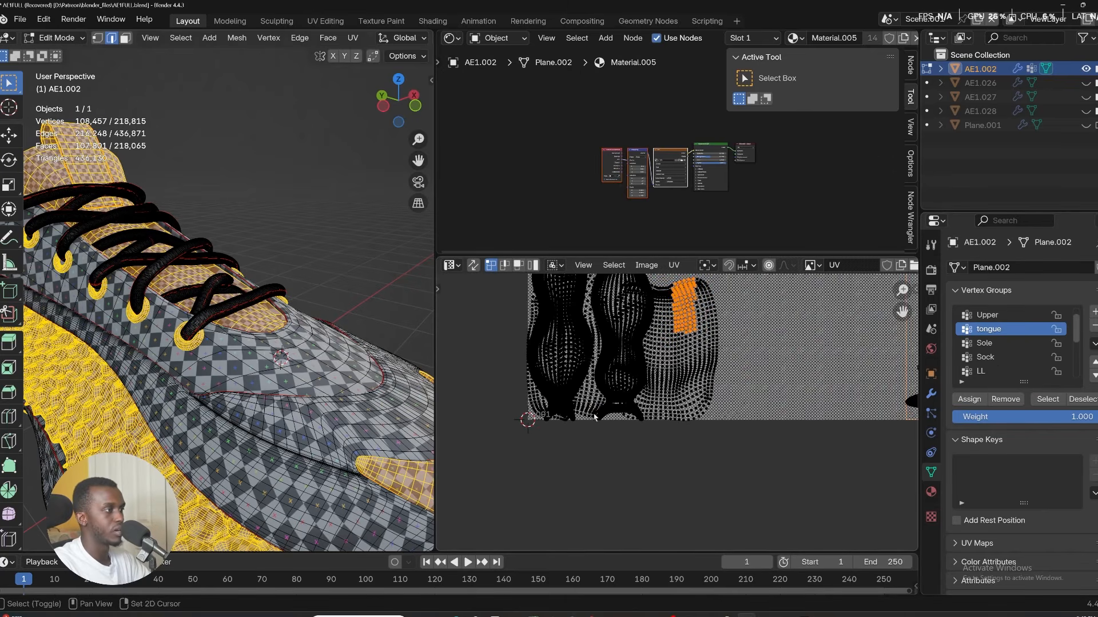
{"action": "left_click", "coordinate": [592, 414], "text": "shift"}
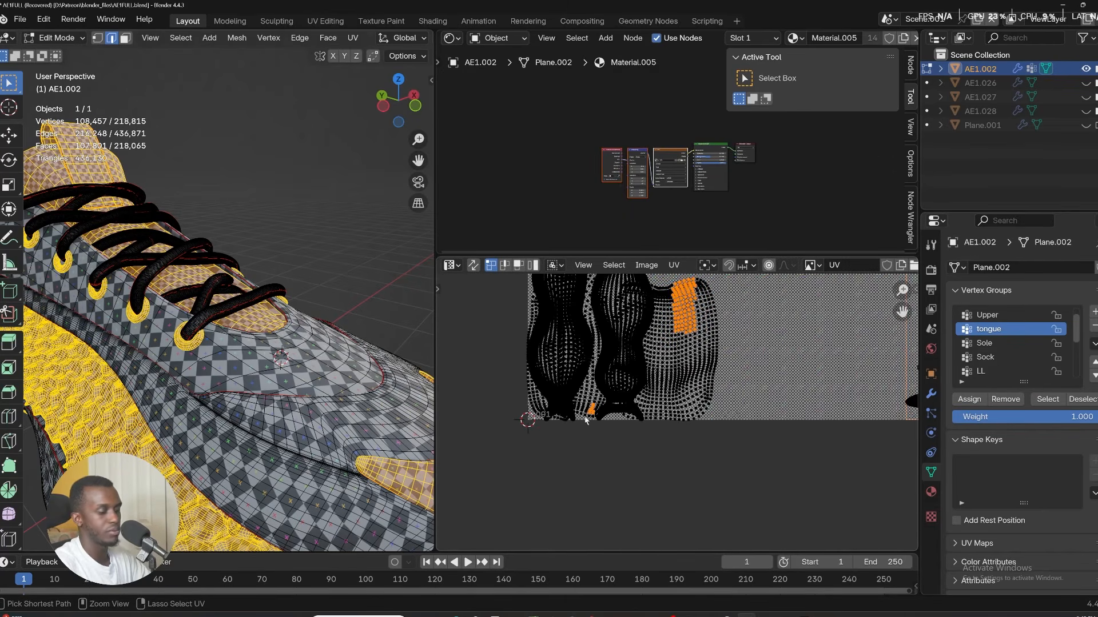
{"action": "key", "text": "ctrl+l"}
{"action": "scroll", "coordinate": [657, 337], "scroll_direction": "up", "scroll_amount": 2}
{"action": "scroll", "coordinate": [618, 306], "scroll_direction": "down", "scroll_amount": 6}
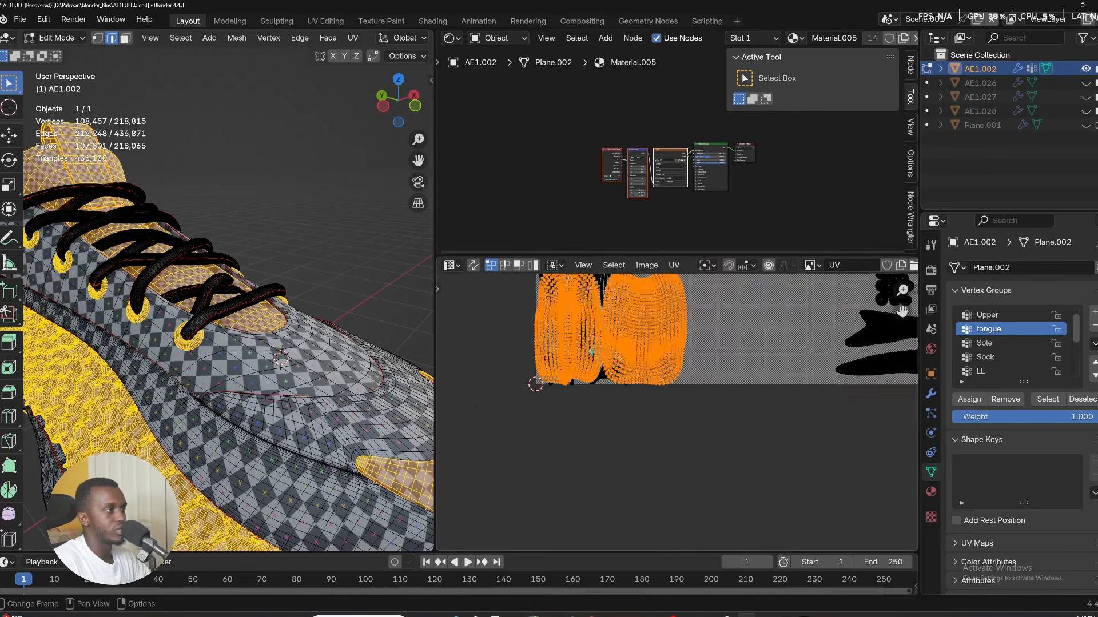
{"action": "middle_click_drag", "start_coordinate": [686, 377], "coordinate": [555, 417], "text": "shift"}
{"action": "key", "text": "g"}
{"action": "key", "text": "x"}
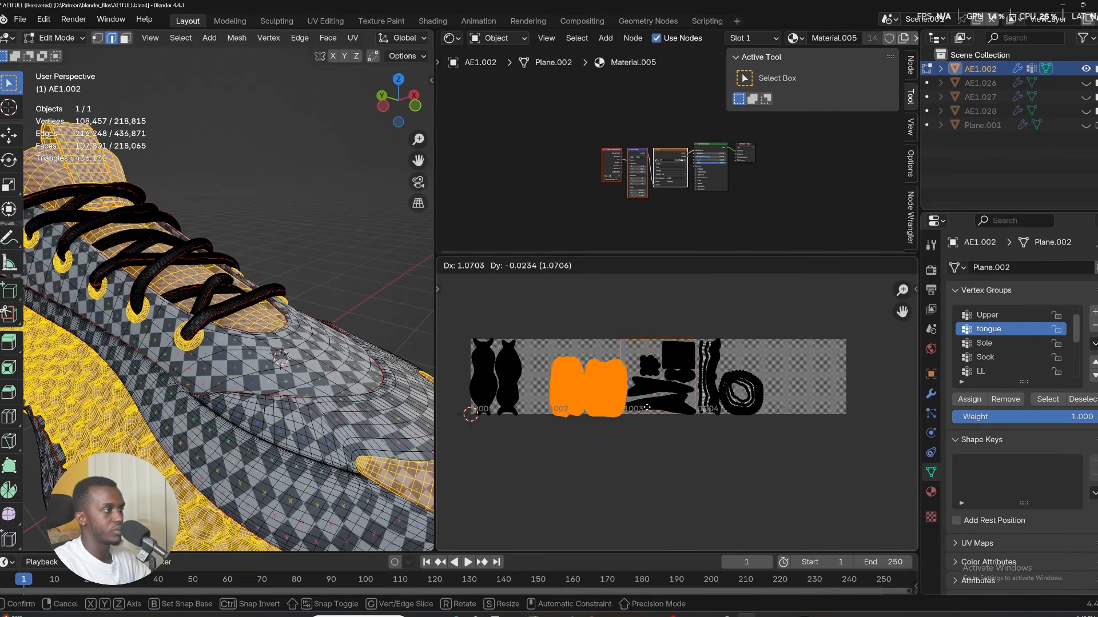
{"action": "left_click", "coordinate": [808, 395]}
Select the Upper vertex group and move its UVs further right within their tile.
{"action": "scroll", "coordinate": [789, 393], "scroll_direction": "up", "scroll_amount": 5}
{"action": "key", "text": "a"}
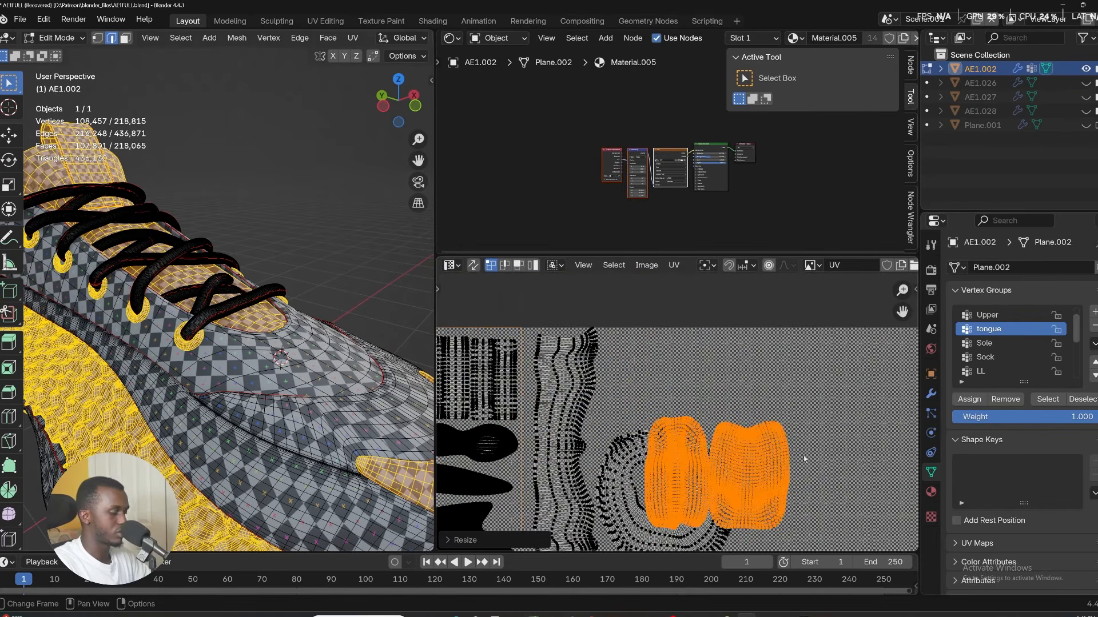
{"action": "key", "text": "g"}
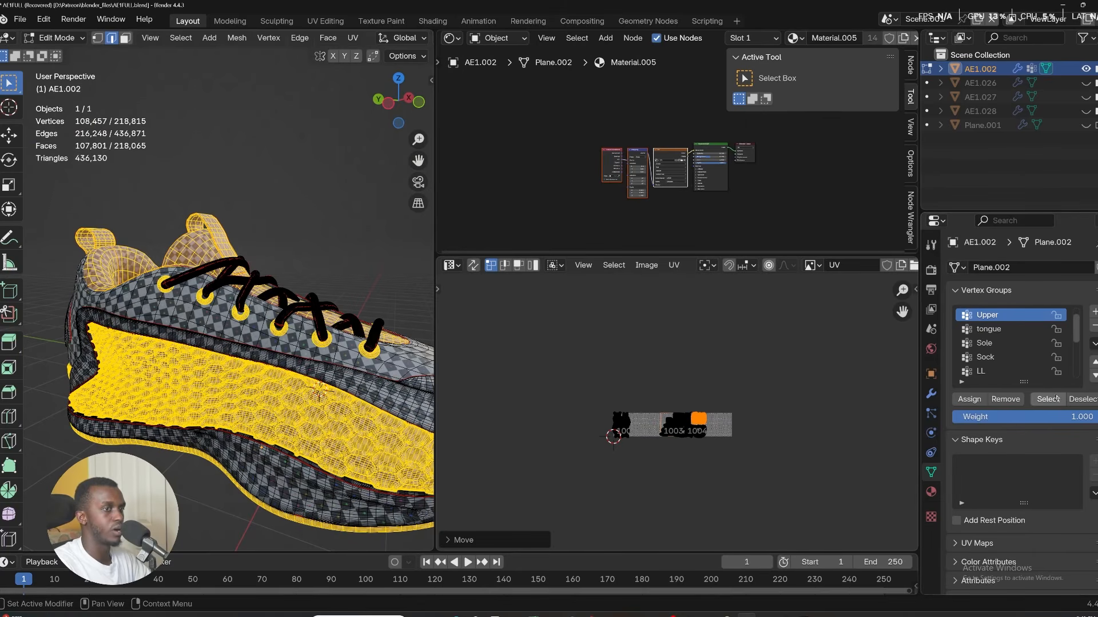
{"action": "left_click", "coordinate": [1056, 399]}
{"action": "scroll", "coordinate": [622, 433], "scroll_direction": "up", "scroll_amount": 12}
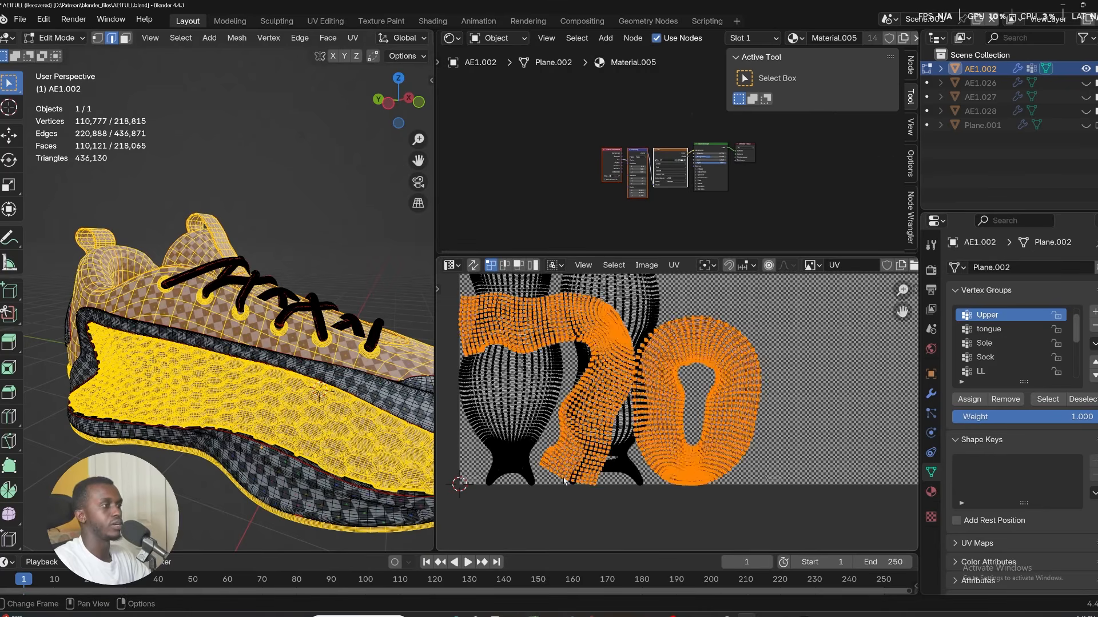
{"action": "scroll", "coordinate": [564, 480], "scroll_direction": "down", "scroll_amount": 5}
{"action": "scroll", "coordinate": [596, 431], "scroll_direction": "up", "scroll_amount": 1}
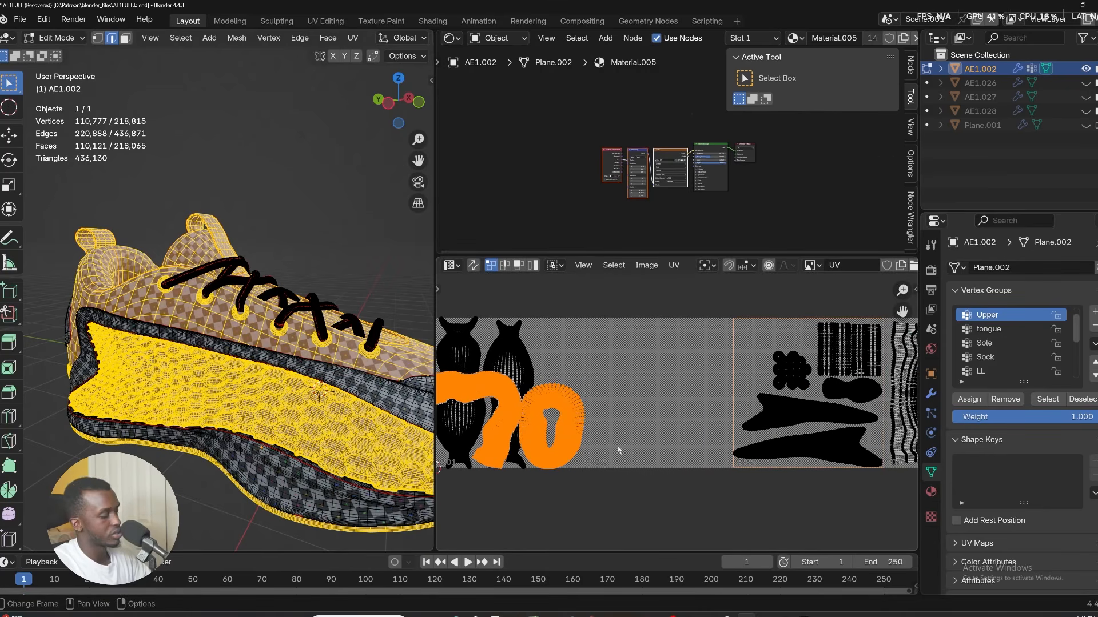
{"action": "key", "text": "g"}
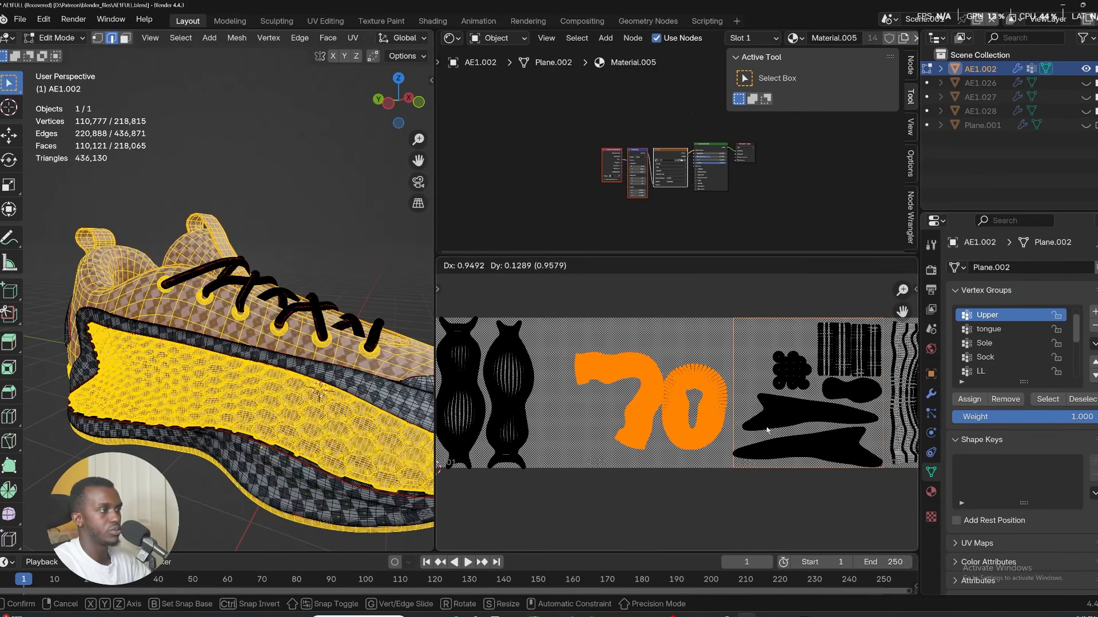
{"action": "left_click", "coordinate": [767, 430]}
Open the image sidebar and make UDIM tile 1002 active in the tile list.
{"action": "key", "text": "n"}
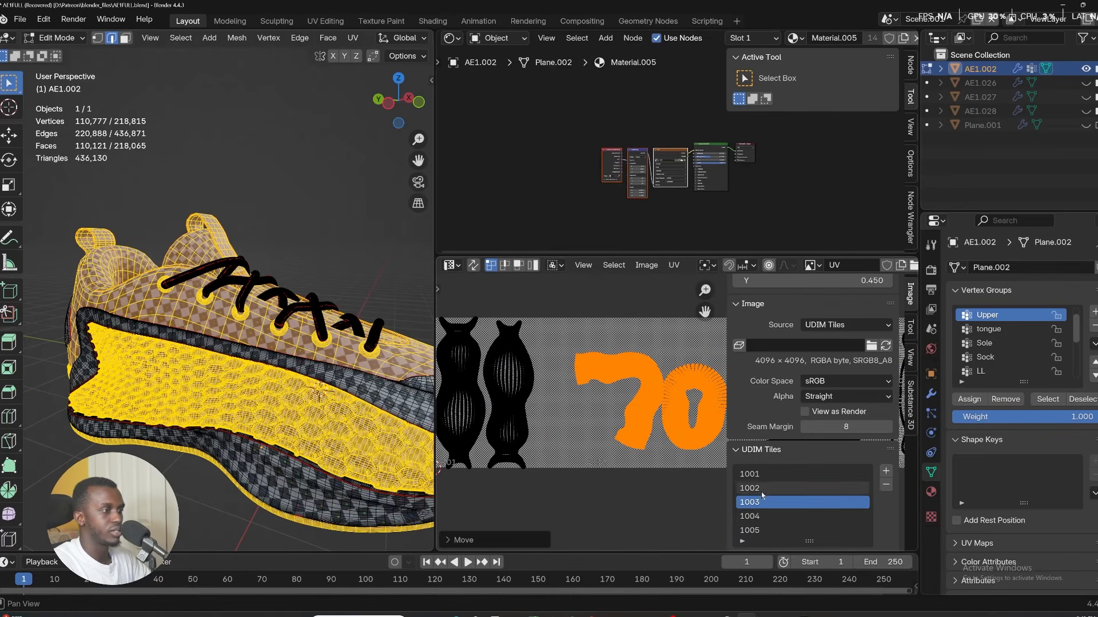
{"action": "left_click", "coordinate": [761, 489]}
{"action": "scroll", "coordinate": [622, 365], "scroll_direction": "up", "scroll_amount": 3}
{"action": "middle_click_drag", "start_coordinate": [680, 420], "coordinate": [563, 413]}
{"action": "scroll", "coordinate": [572, 351], "scroll_direction": "down", "scroll_amount": 3}
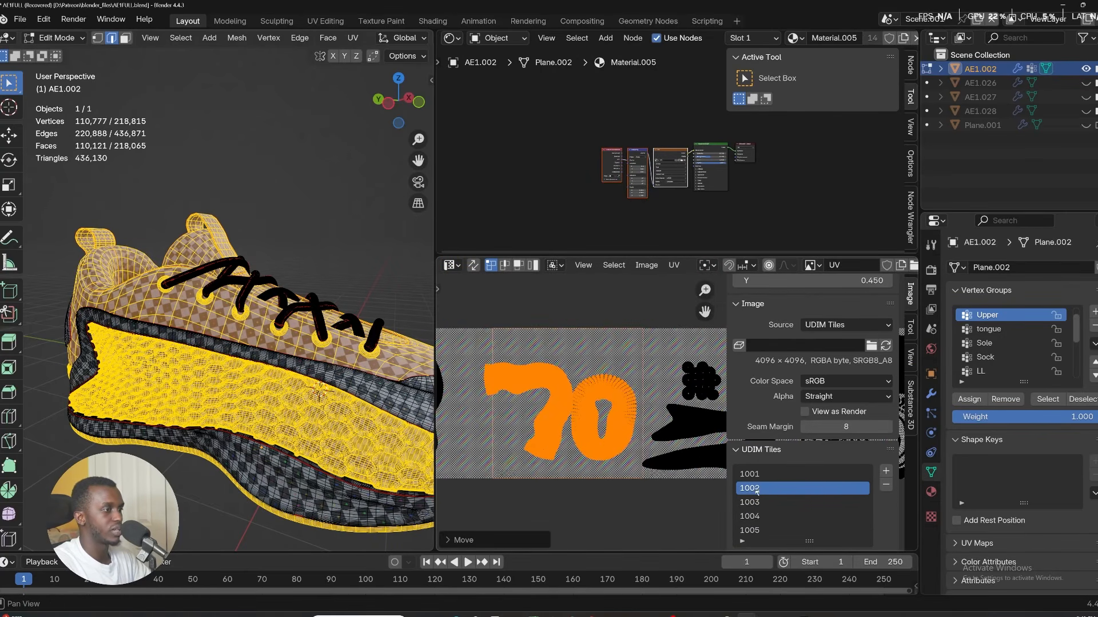
{"action": "scroll", "coordinate": [591, 431], "scroll_direction": "down", "scroll_amount": 1}
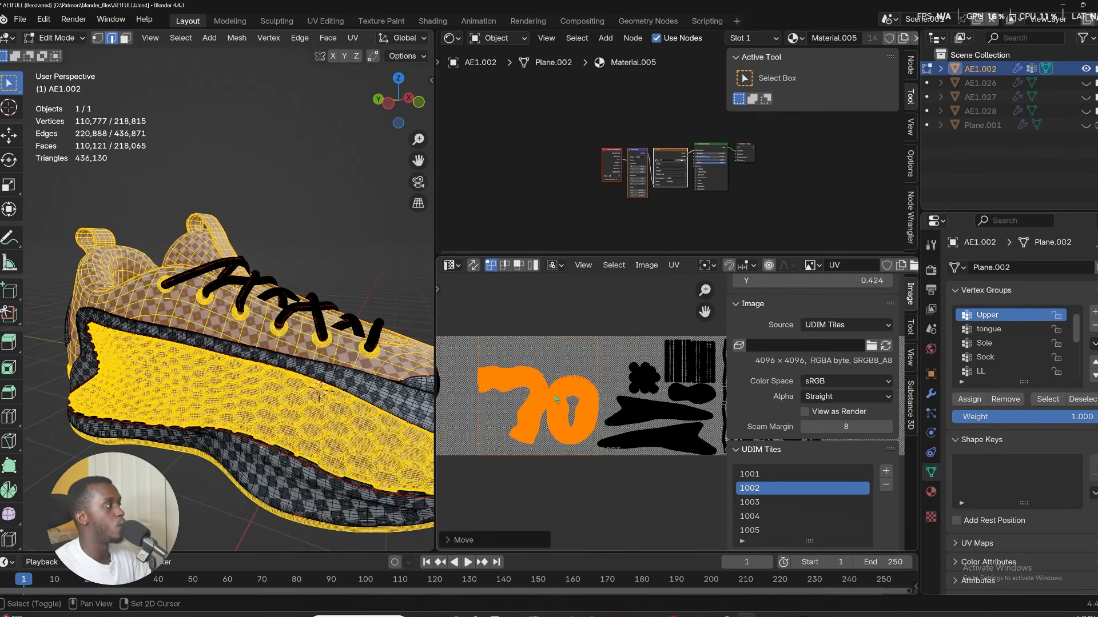
Select the ring-shaped Upper UV island and move it down out of the tile.
{"action": "left_click", "coordinate": [563, 474]}
{"action": "scroll", "coordinate": [565, 401], "scroll_direction": "up", "scroll_amount": 3}
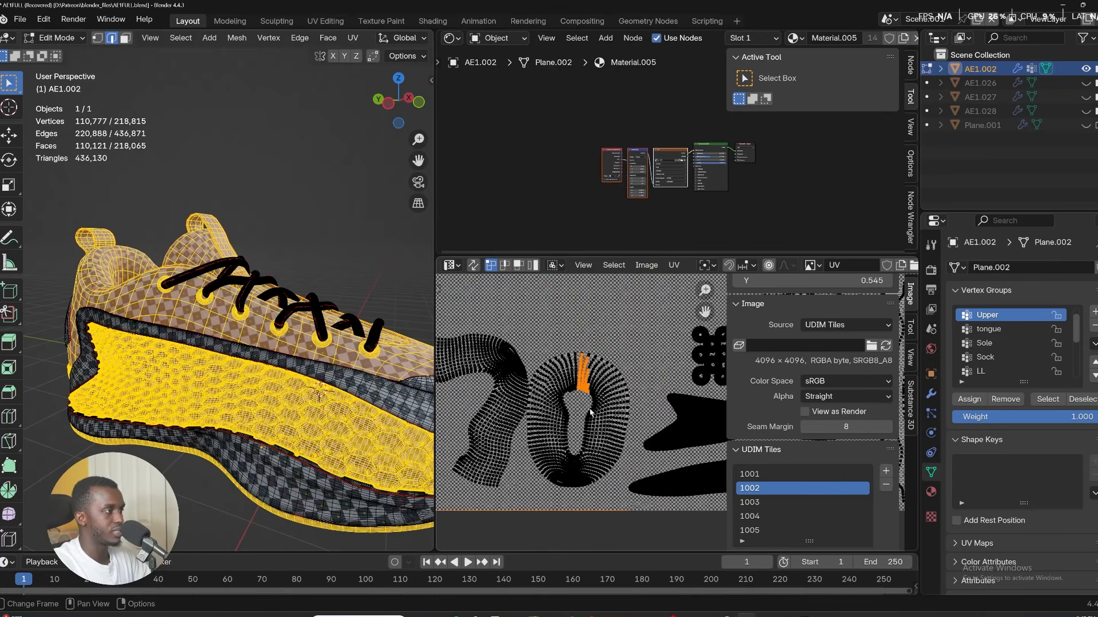
{"action": "key", "text": "l"}
{"action": "scroll", "coordinate": [594, 394], "scroll_direction": "down", "scroll_amount": 3}
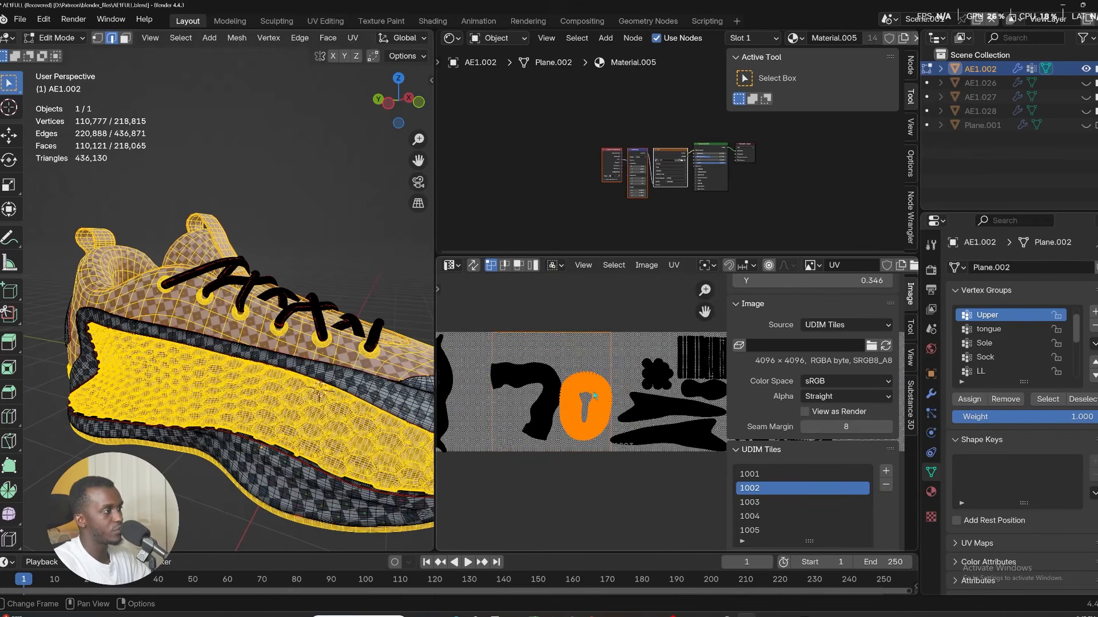
{"action": "scroll", "coordinate": [593, 400], "scroll_direction": "down", "scroll_amount": 2}
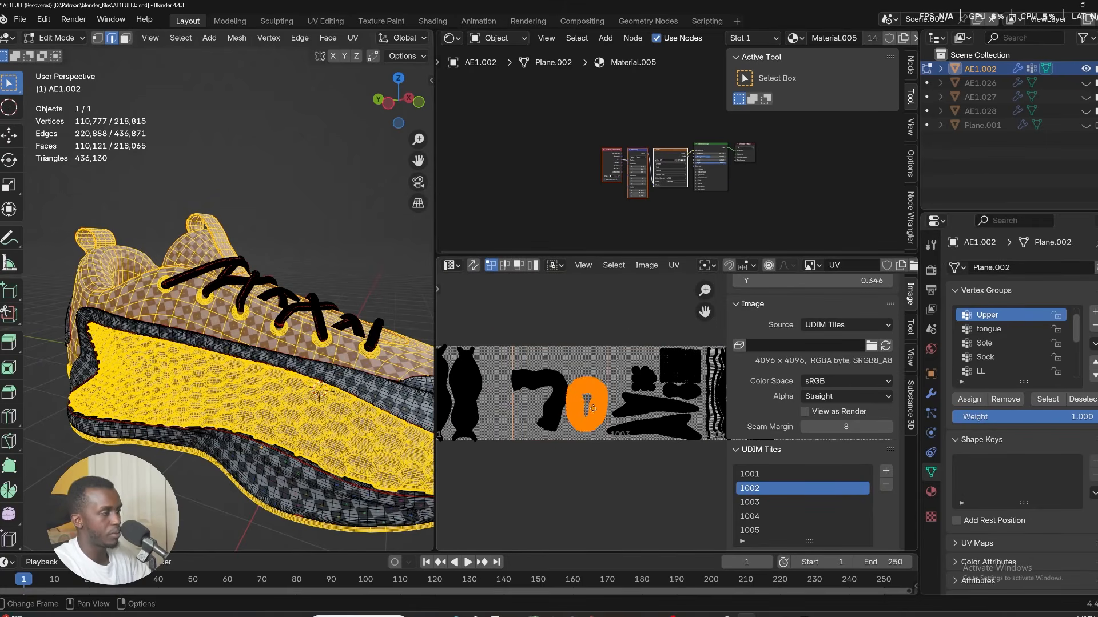
{"action": "key", "text": "g"}
{"action": "left_click", "coordinate": [574, 459]}
Select the curved Upper UV island, then scale it up and rotate it to fill the tile.
{"action": "scroll", "coordinate": [569, 420], "scroll_direction": "up", "scroll_amount": 3}
{"action": "left_click", "coordinate": [548, 399]}
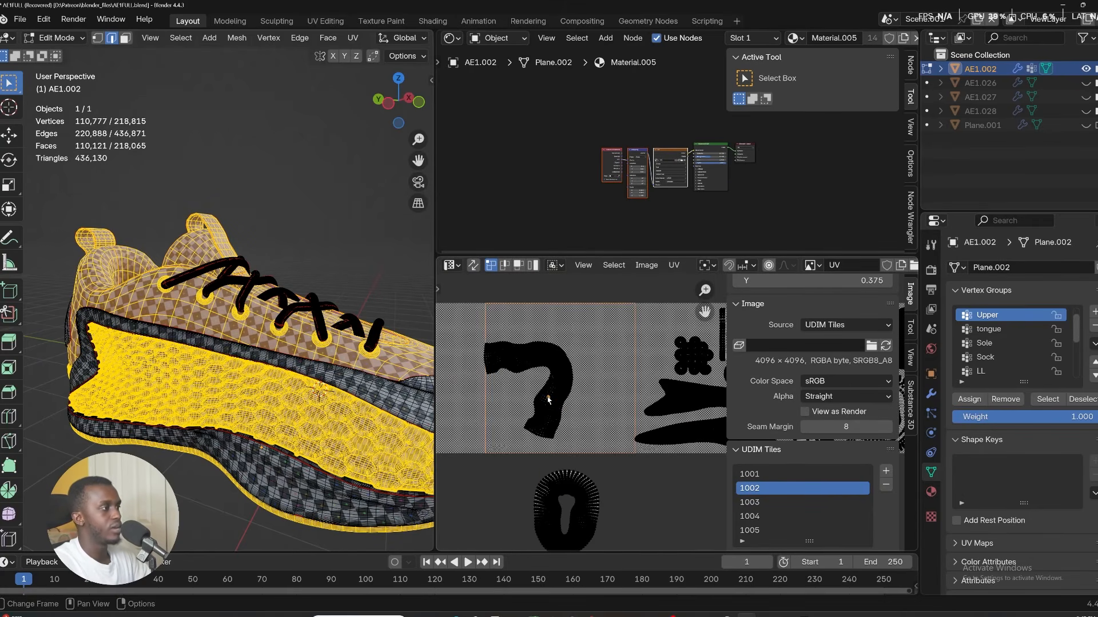
{"action": "key", "text": "l"}
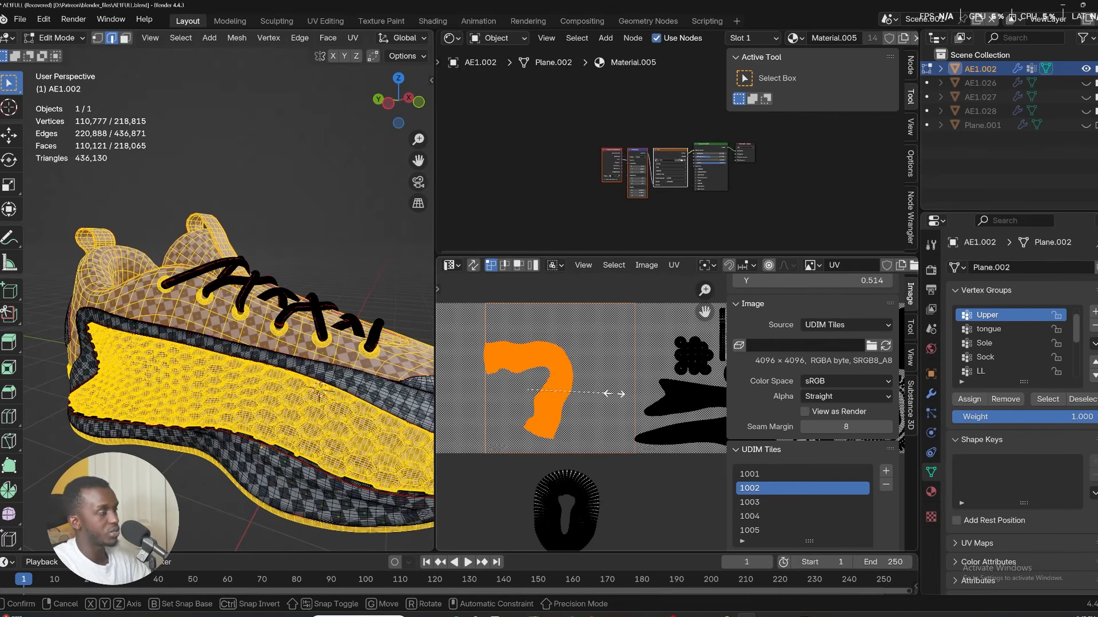
{"action": "key", "text": "s"}
{"action": "key", "text": "r"}
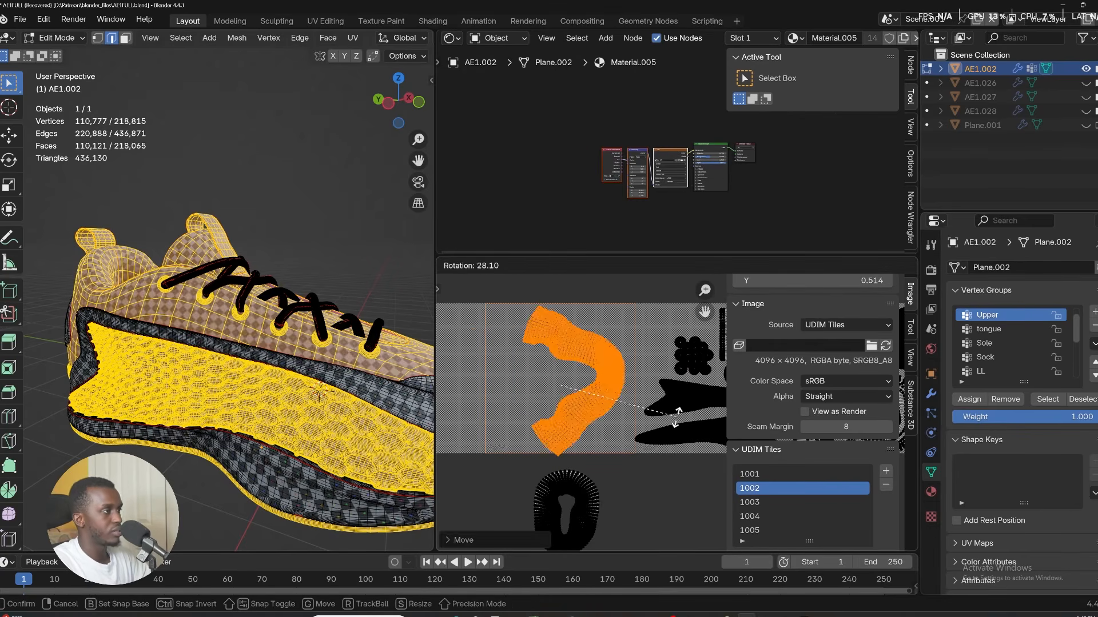
{"action": "left_click", "coordinate": [584, 447]}
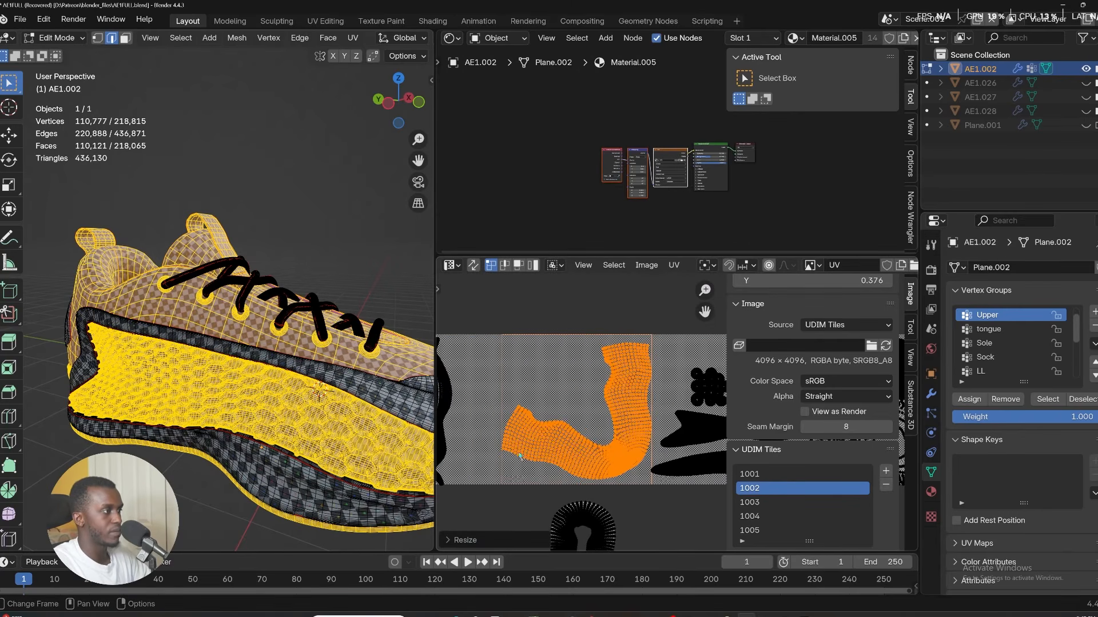
Select the ring-shaped Upper UV island and move it up into tile 1002 beside the curved island.
{"action": "middle_click_drag", "start_coordinate": [520, 456], "coordinate": [524, 408]}
{"action": "left_click_drag", "start_coordinate": [638, 545], "coordinate": [545, 462]}
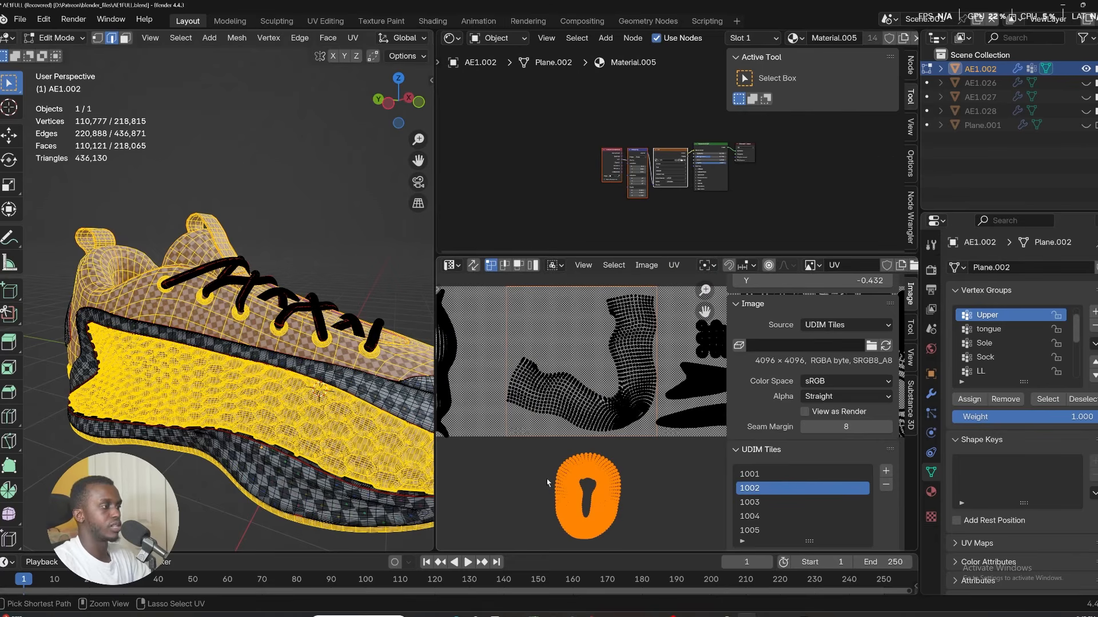
{"action": "key", "text": "g"}
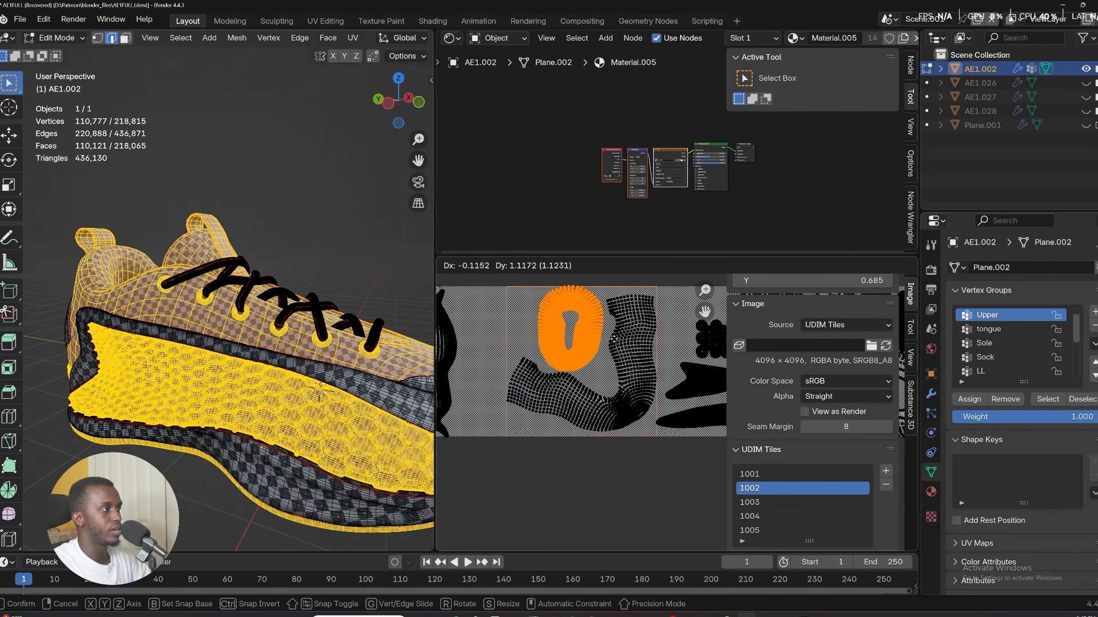
{"action": "left_click", "coordinate": [613, 338]}
{"action": "scroll", "coordinate": [580, 349], "scroll_direction": "up", "scroll_amount": 2}
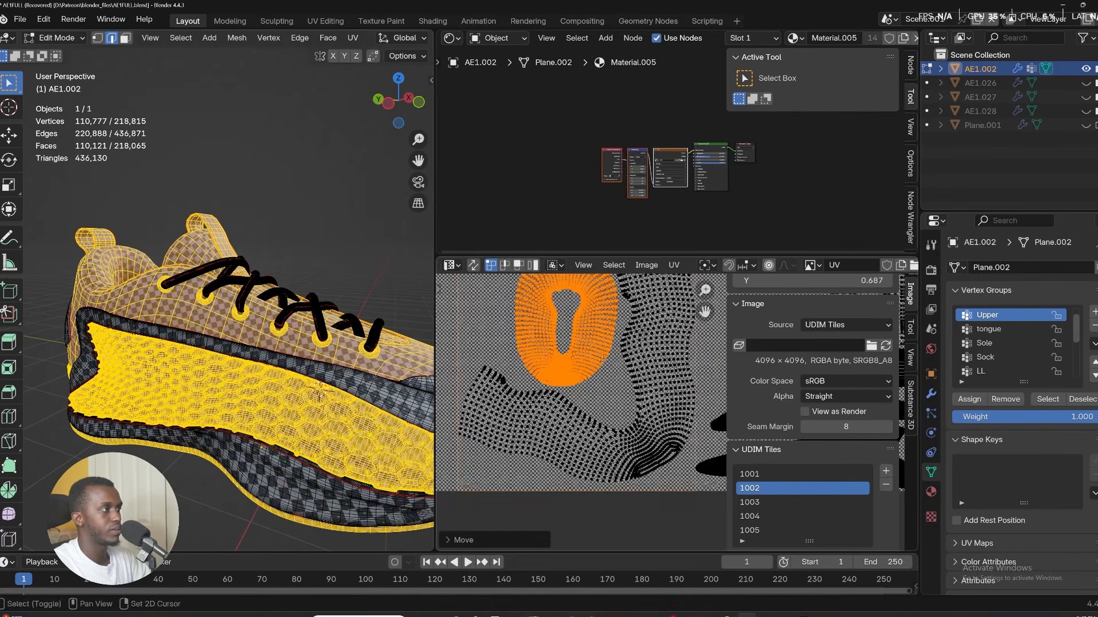
{"action": "middle_click_drag", "start_coordinate": [579, 349], "coordinate": [608, 419], "text": "shift"}
{"action": "key", "text": "r"}
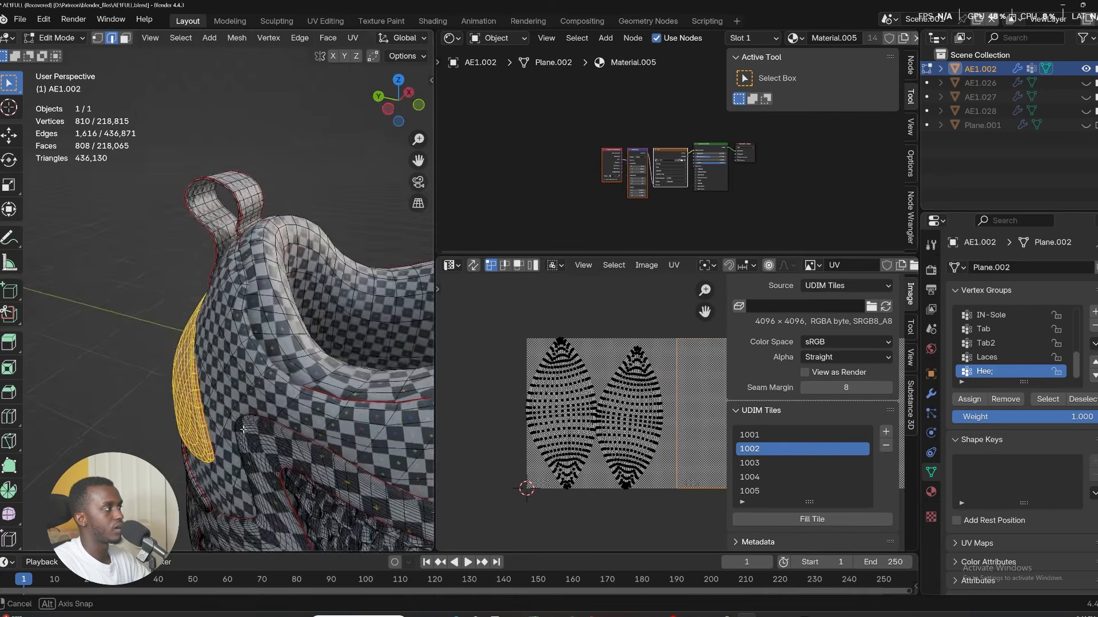
Select the two Heel UV islands and scale them down to about 0.45.
{"action": "middle_click_drag", "start_coordinate": [268, 366], "coordinate": [246, 358]}
{"action": "scroll", "coordinate": [619, 400], "scroll_direction": "down", "scroll_amount": 3}
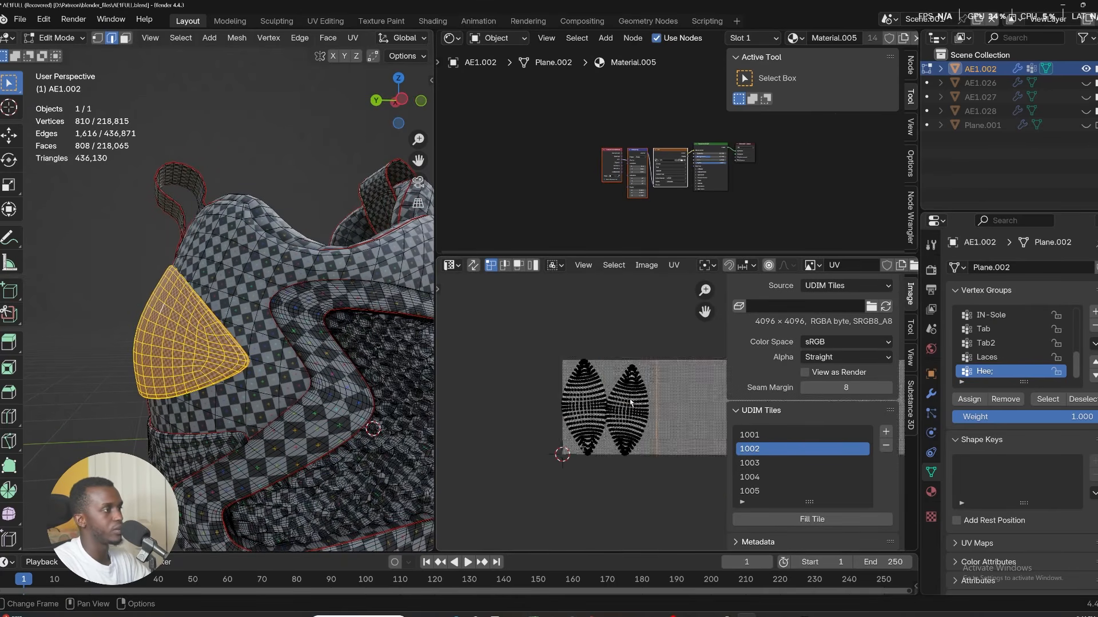
{"action": "middle_click_drag", "start_coordinate": [619, 400], "coordinate": [526, 375]}
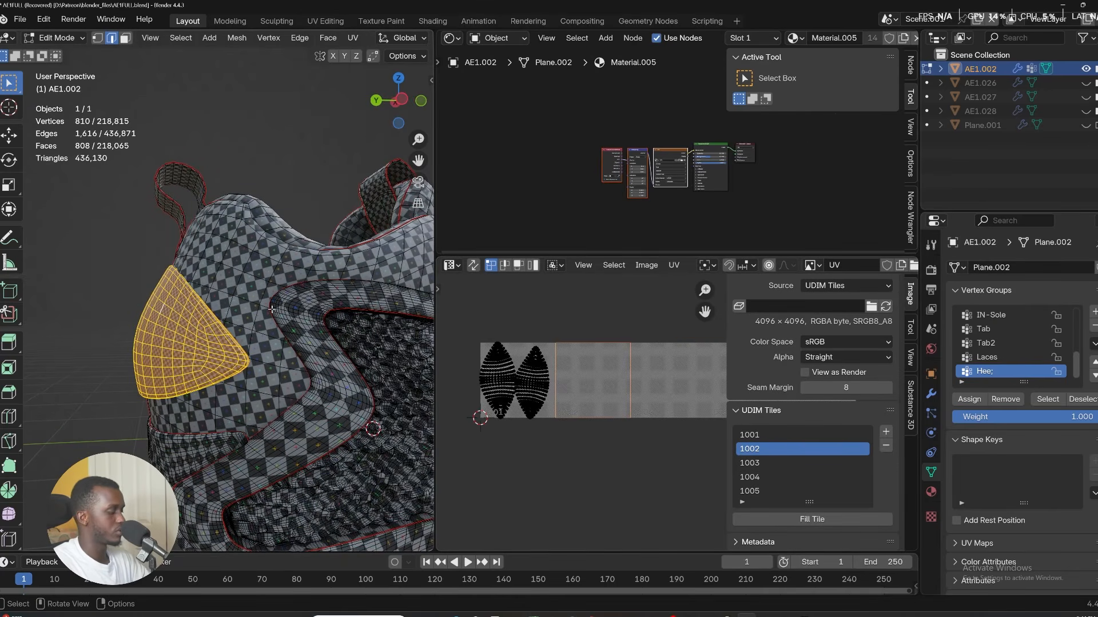
{"action": "key", "text": "a"}
{"action": "scroll", "coordinate": [629, 393], "scroll_direction": "up", "scroll_amount": 5}
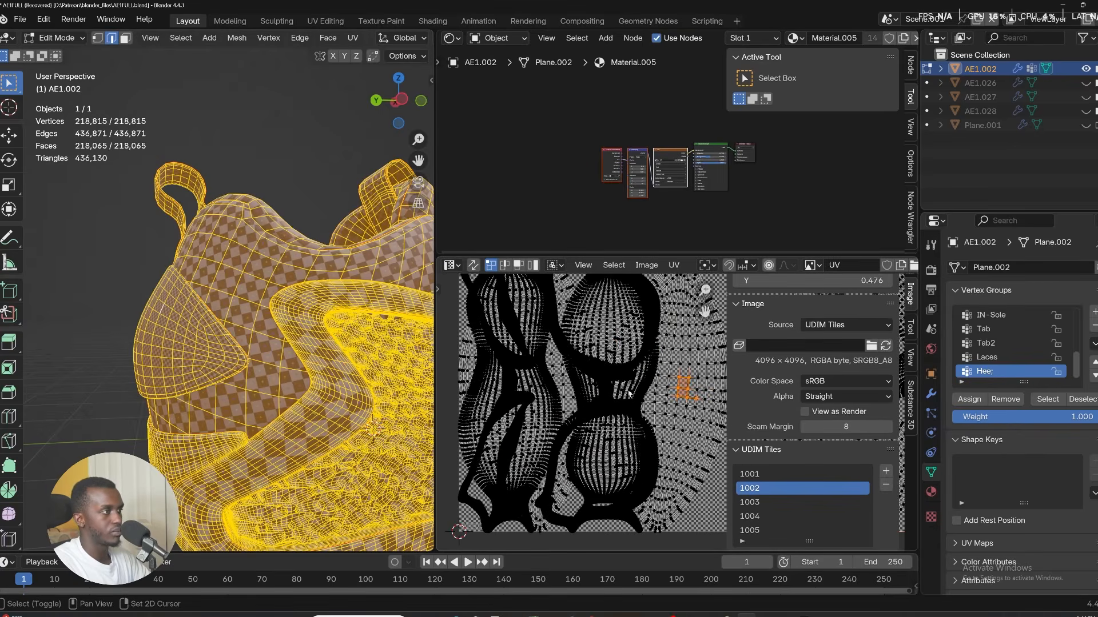
{"action": "left_click_drag", "start_coordinate": [550, 361], "coordinate": [568, 382], "text": "shift"}
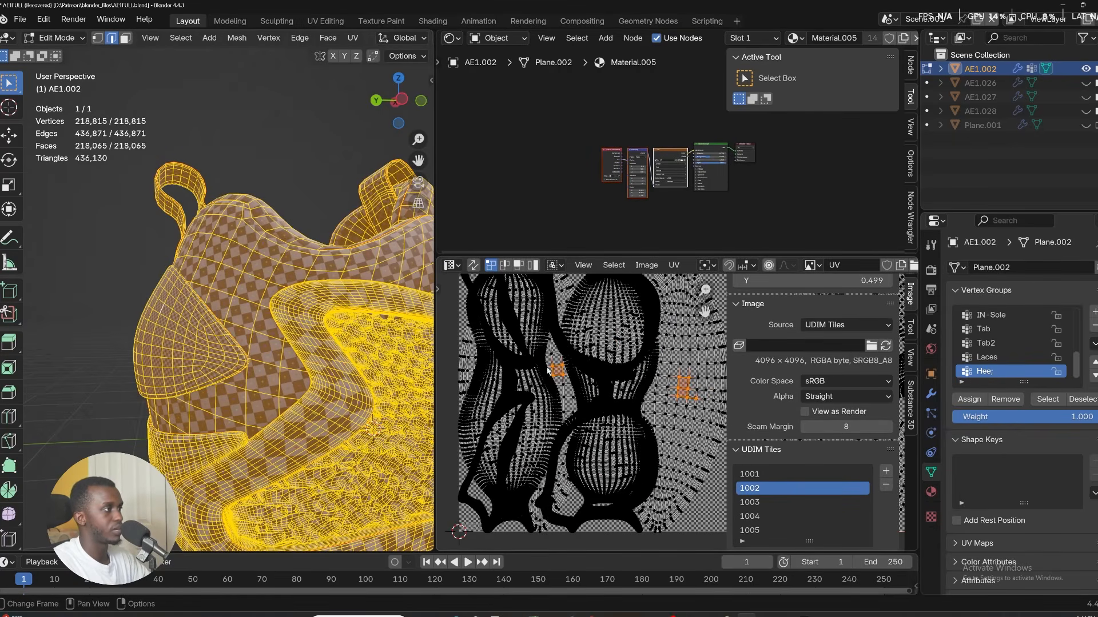
{"action": "key", "text": "ctrl+l"}
{"action": "scroll", "coordinate": [556, 370], "scroll_direction": "down", "scroll_amount": 4}
{"action": "key", "text": "s"}
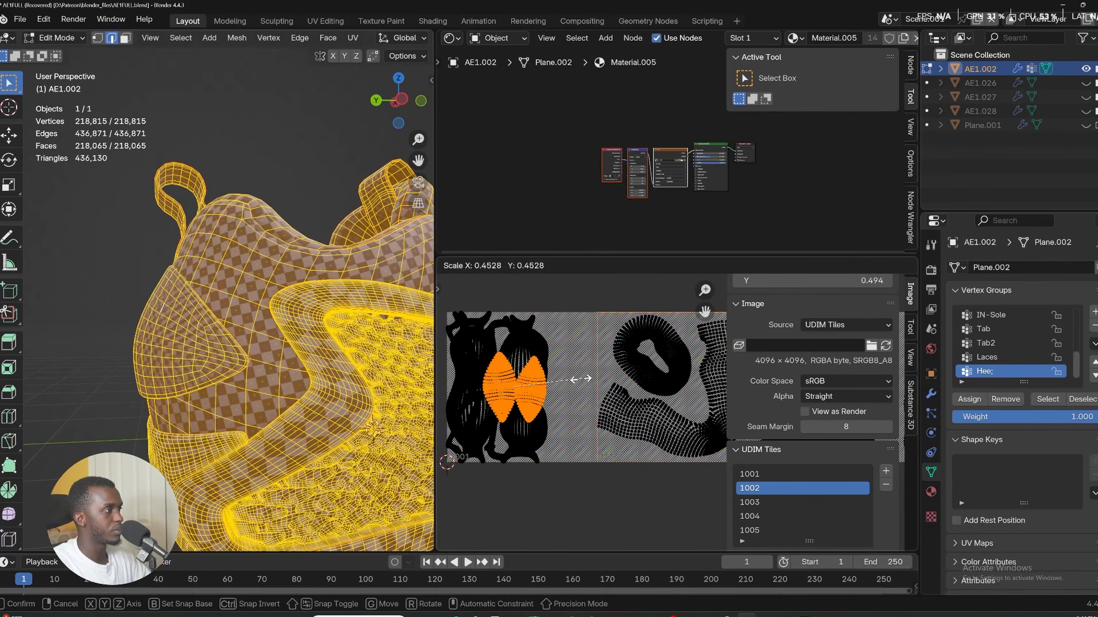
{"action": "left_click", "coordinate": [579, 380]}
{"action": "scroll", "coordinate": [576, 379], "scroll_direction": "down", "scroll_amount": 3}
{"action": "middle_click_drag", "start_coordinate": [604, 378], "coordinate": [440, 382]}
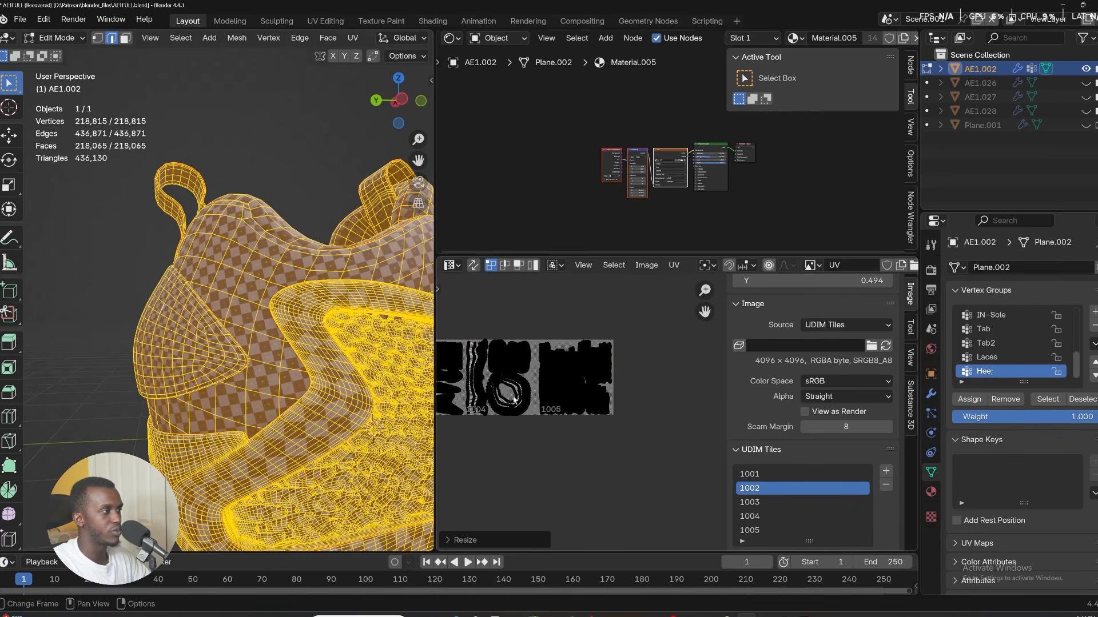
Add UDIM tile 1006 and move the Heel islands into it.
{"action": "left_click", "coordinate": [885, 471]}
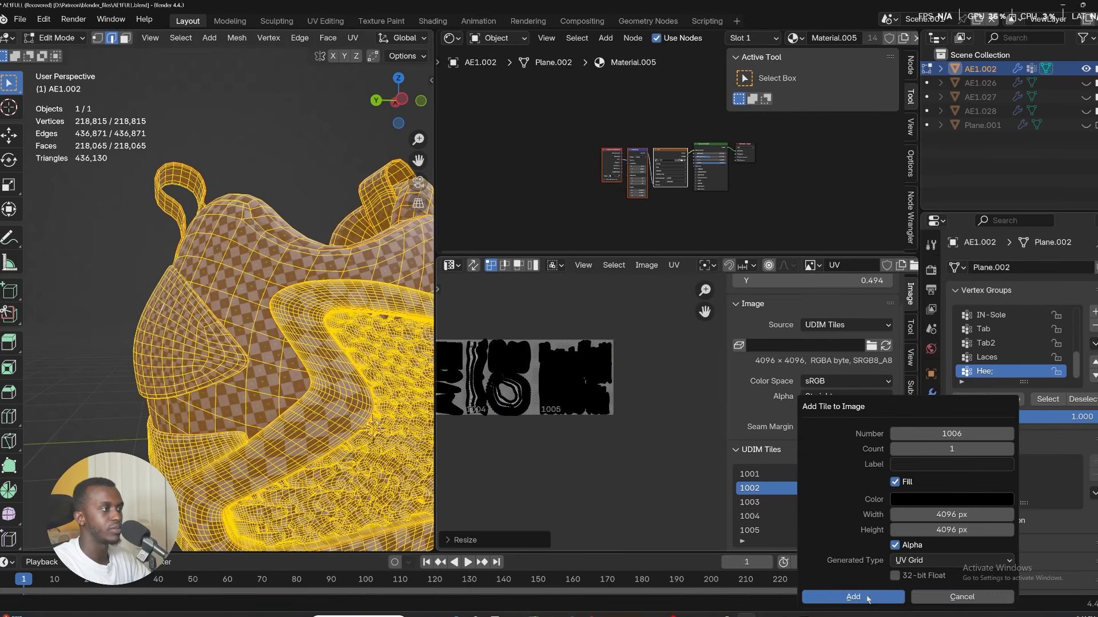
{"action": "left_click", "coordinate": [858, 594]}
{"action": "middle_click_drag", "start_coordinate": [555, 399], "coordinate": [636, 394]}
{"action": "scroll", "coordinate": [636, 394], "scroll_direction": "down", "scroll_amount": 3}
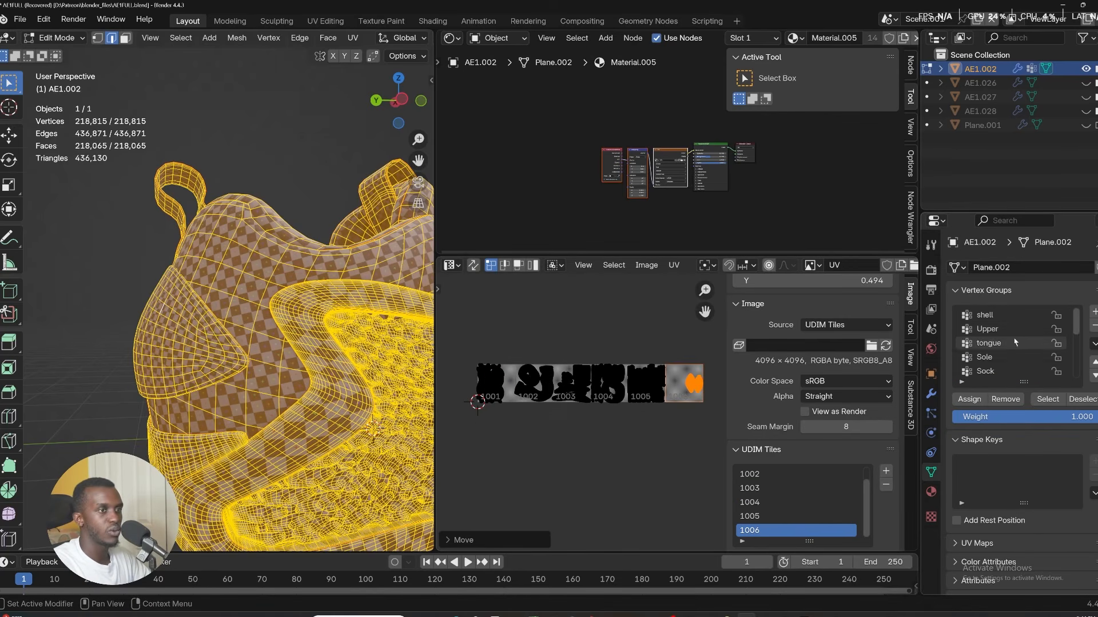
Select the shell vertex group and move its UVs along X into tile 1006.
{"action": "left_click", "coordinate": [1058, 403]}
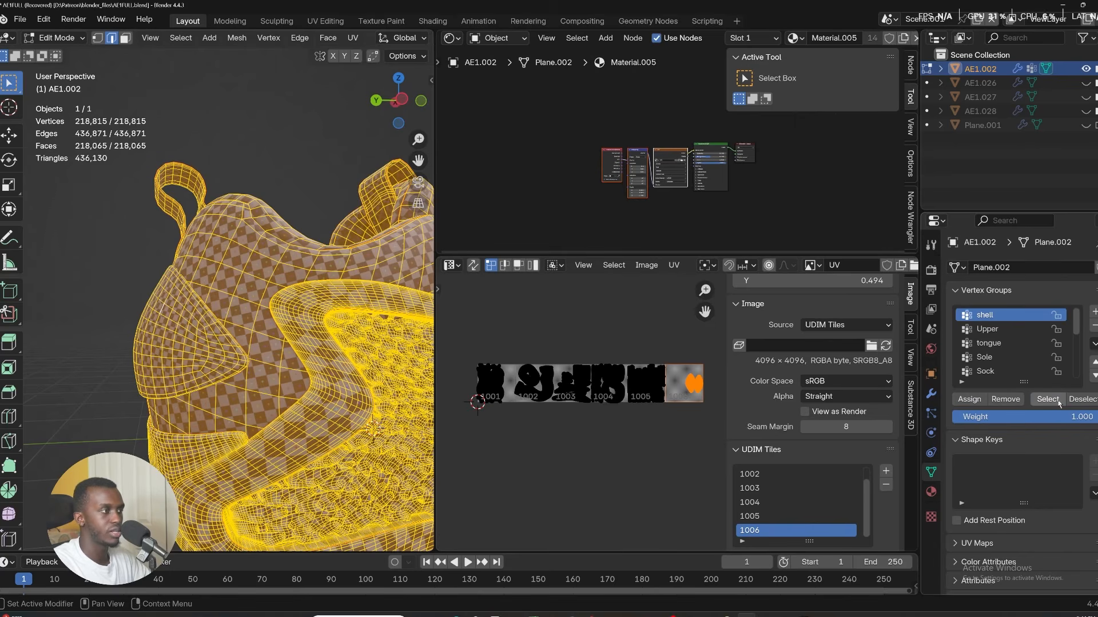
{"action": "left_click", "coordinate": [351, 331]}
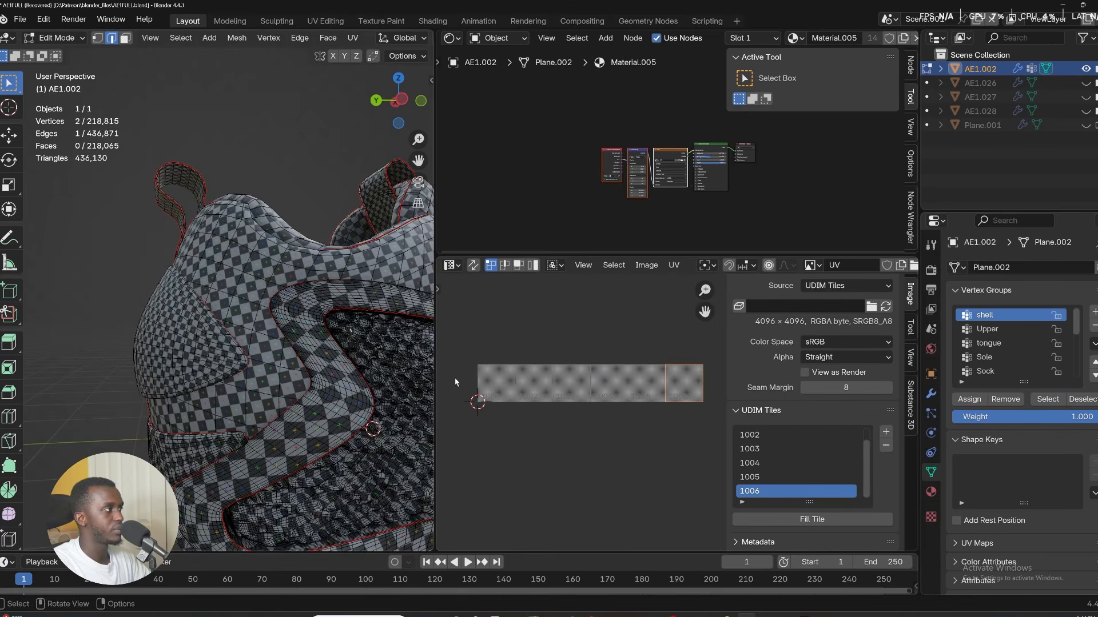
{"action": "left_click", "coordinate": [1052, 403]}
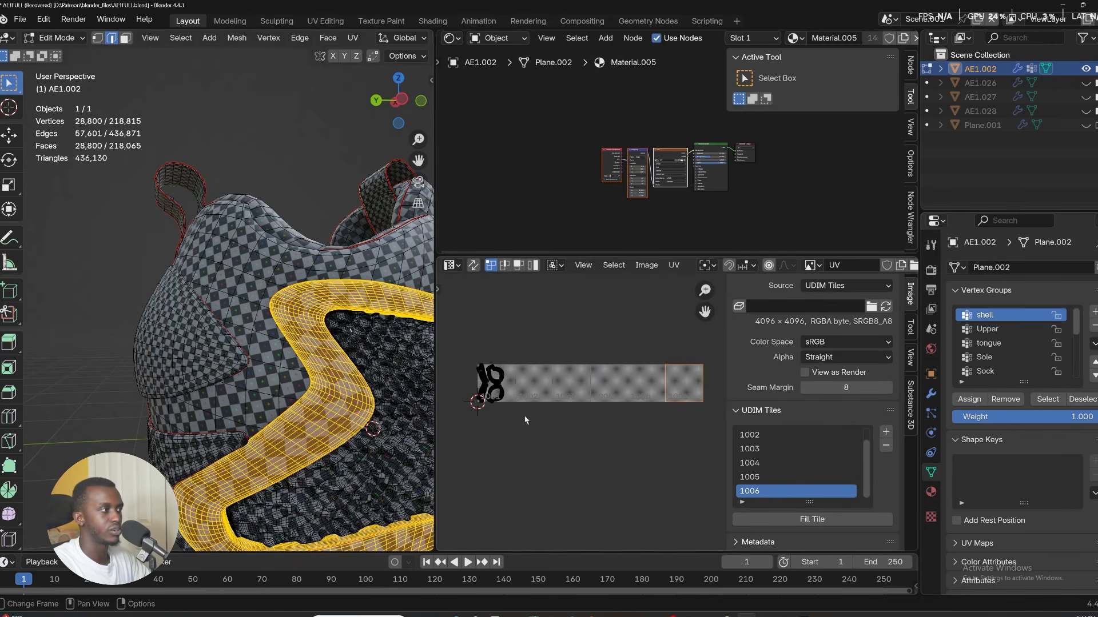
{"action": "key", "text": "a"}
{"action": "key", "text": "g"}
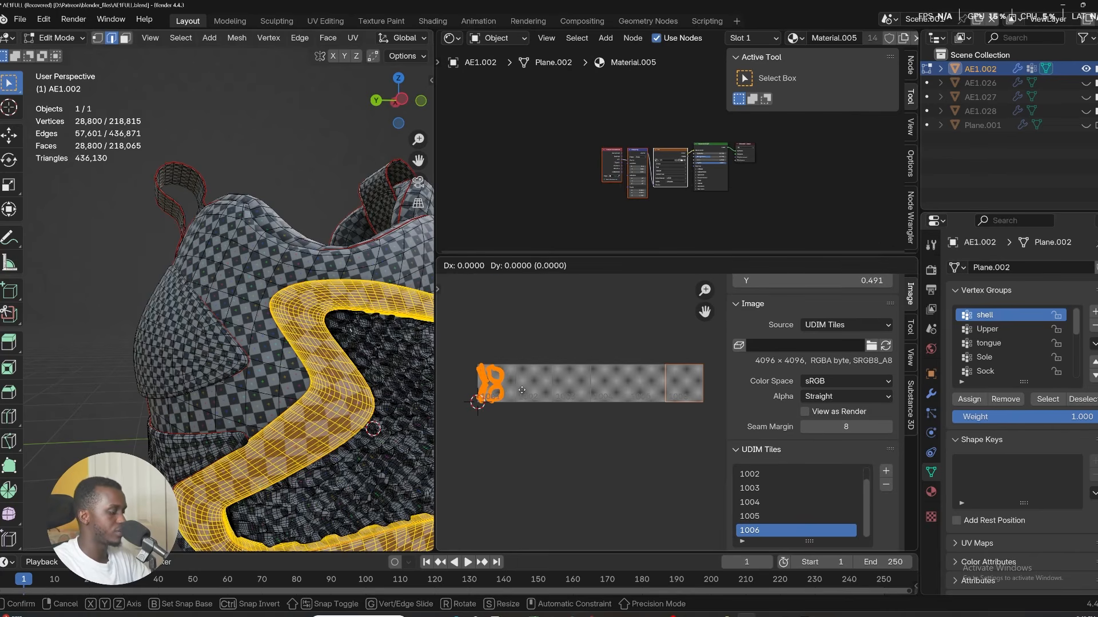
{"action": "key", "text": "x"}
{"action": "key", "text": "Return"}
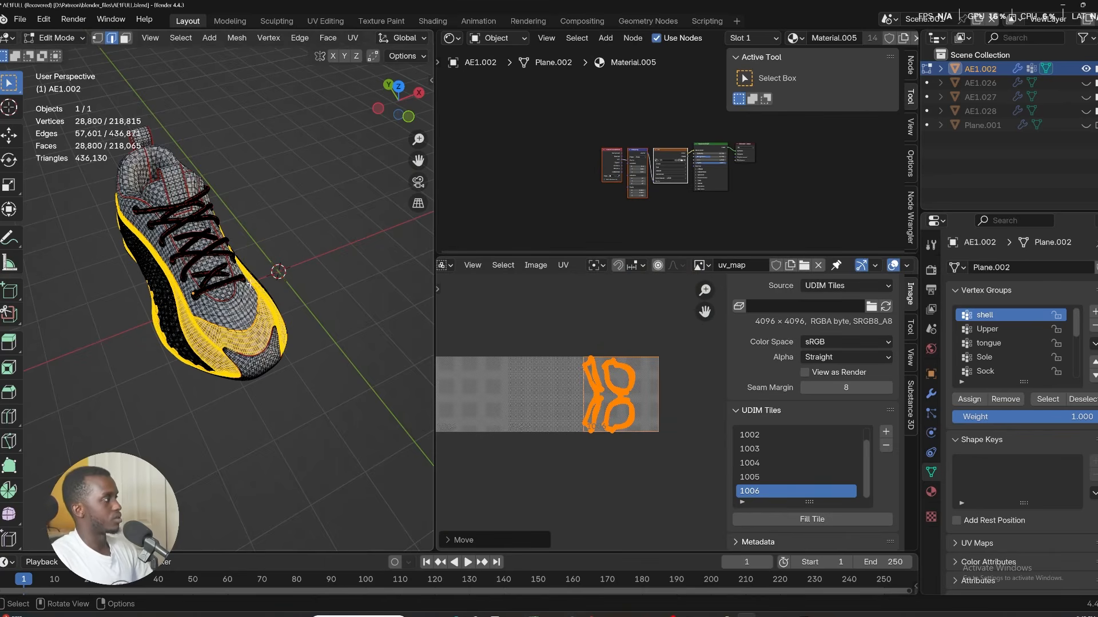
Select all UVs and reposition the Heel islands within tile 1006.
{"action": "scroll", "coordinate": [250, 283], "scroll_direction": "down", "scroll_amount": 1}
{"action": "middle_click_drag", "start_coordinate": [249, 283], "coordinate": [266, 324], "text": "shift"}
{"action": "key", "text": "a"}
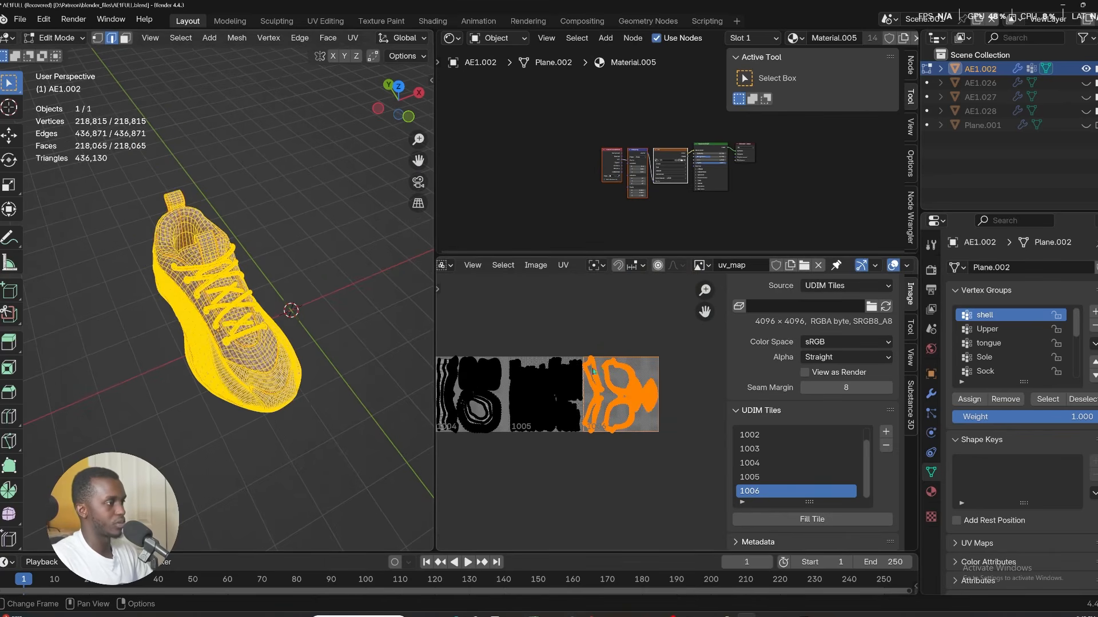
{"action": "scroll", "coordinate": [593, 372], "scroll_direction": "up", "scroll_amount": 3}
{"action": "middle_click_drag", "start_coordinate": [630, 377], "coordinate": [491, 371], "text": "shift"}
{"action": "scroll", "coordinate": [569, 410], "scroll_direction": "up", "scroll_amount": 6}
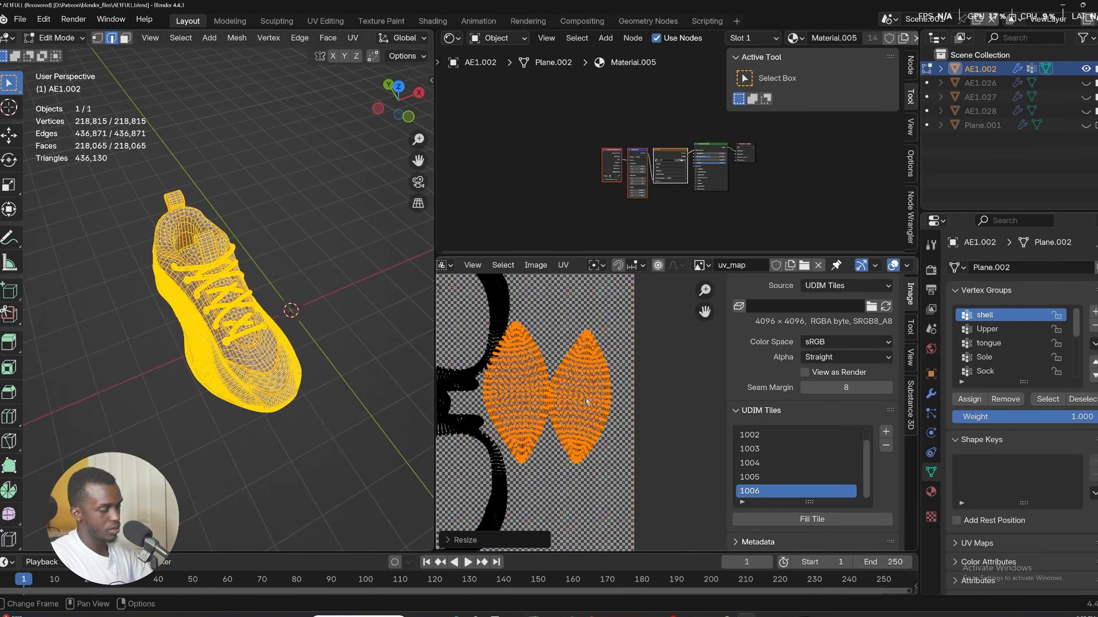
{"action": "key", "text": "s"}
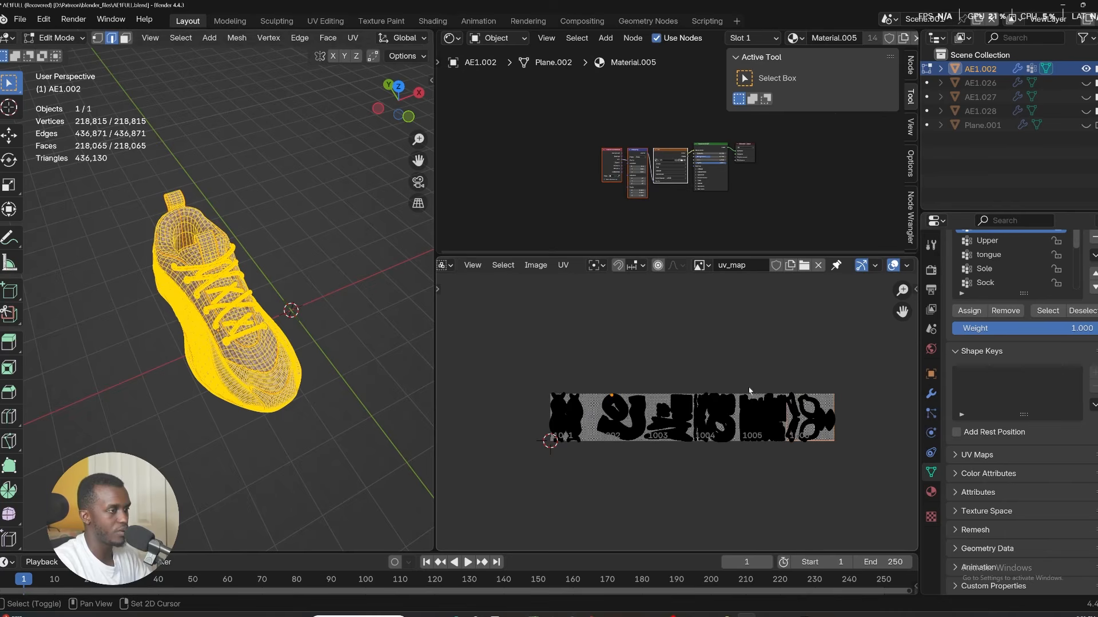
{"action": "scroll", "coordinate": [749, 390], "scroll_direction": "up", "scroll_amount": 2}
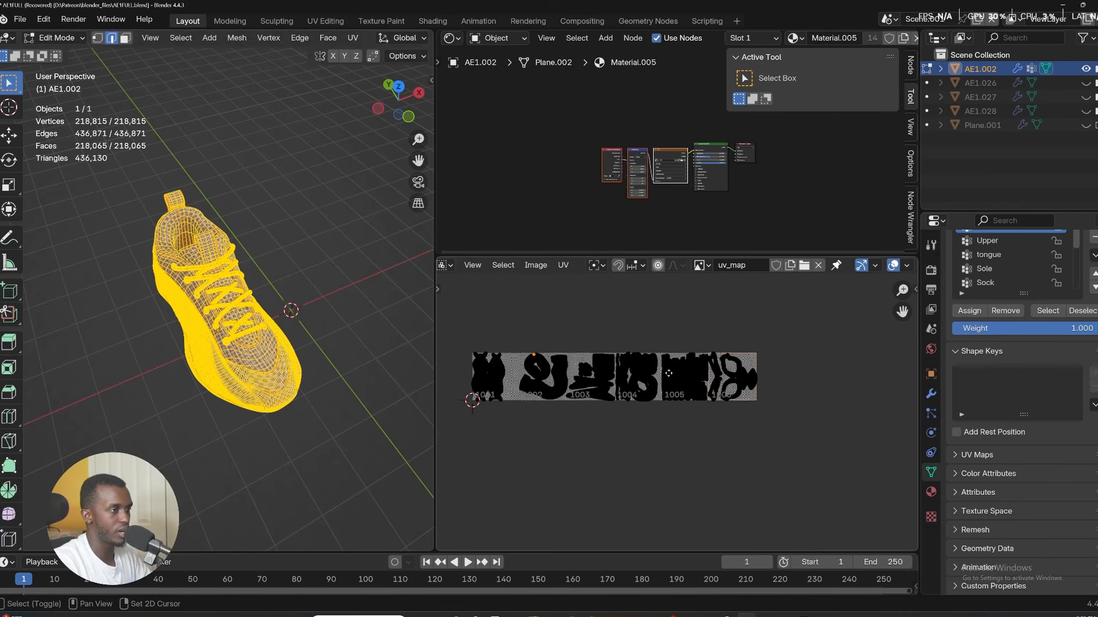
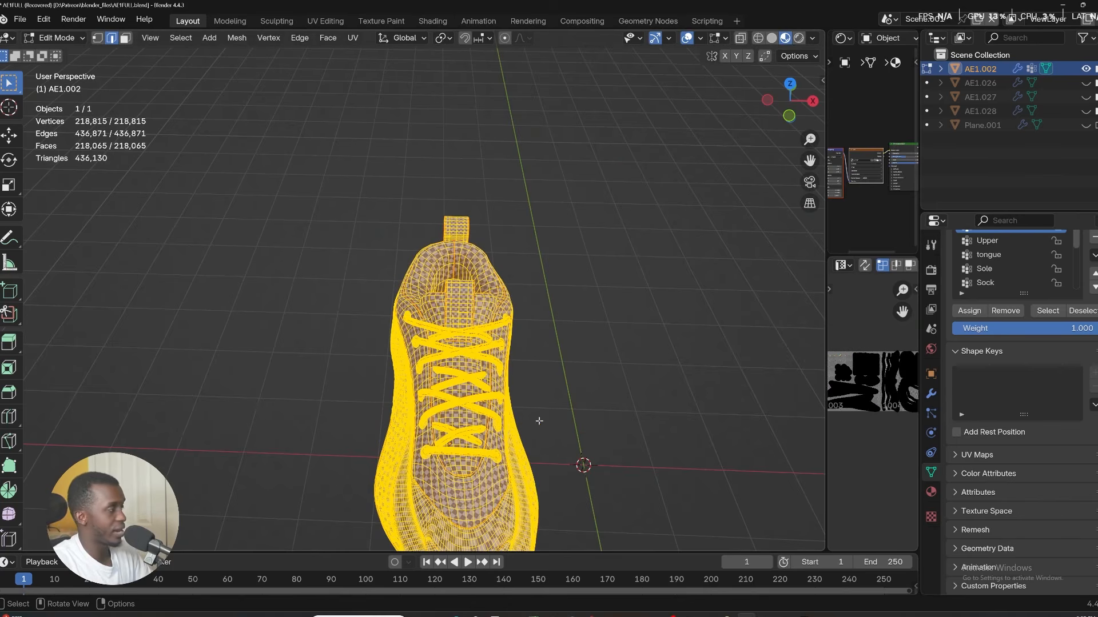
Export the selected shoe mesh as a Wavefront OBJ with Selection Only enabled, keeping UV coordinates, normals and modifiers.
{"action": "left_click", "coordinate": [20, 19]}
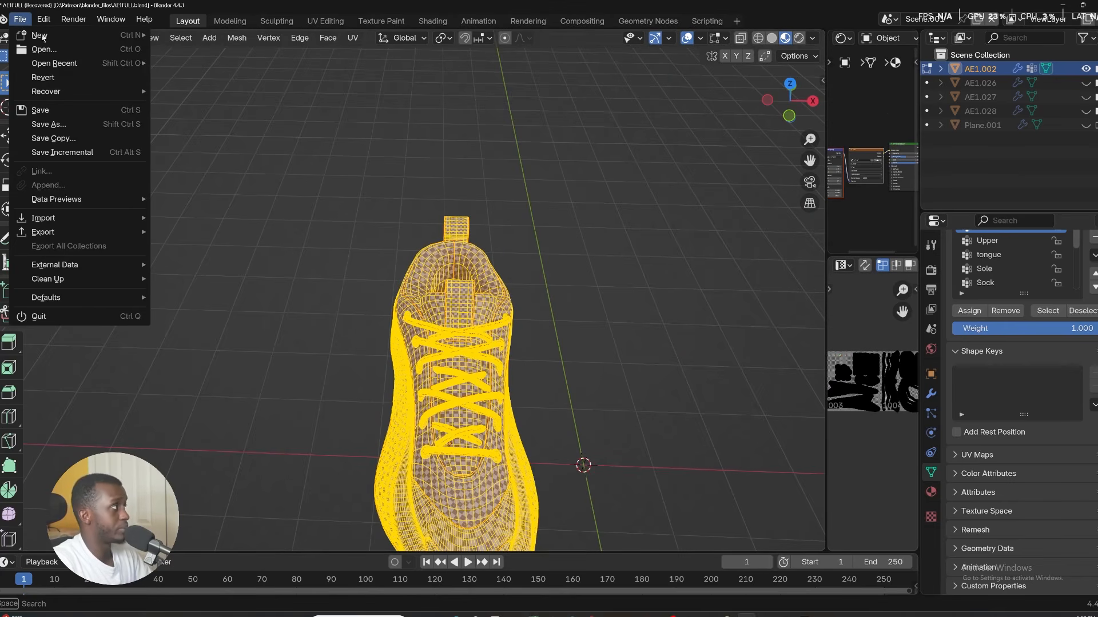
{"action": "mouse_move", "coordinate": [81, 229]}
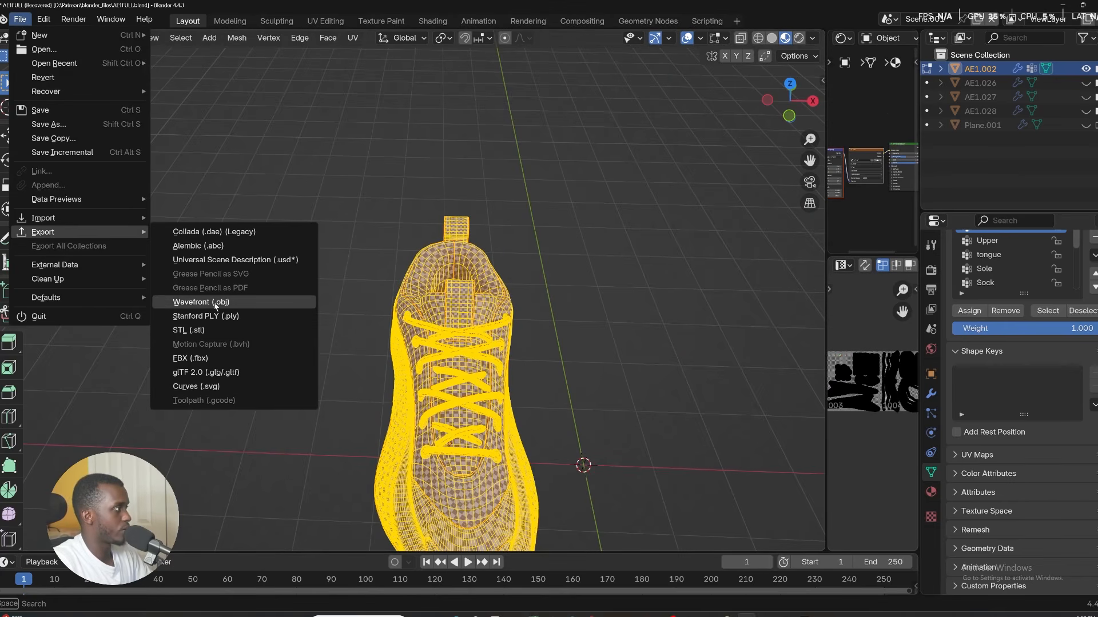
{"action": "left_click", "coordinate": [200, 302]}
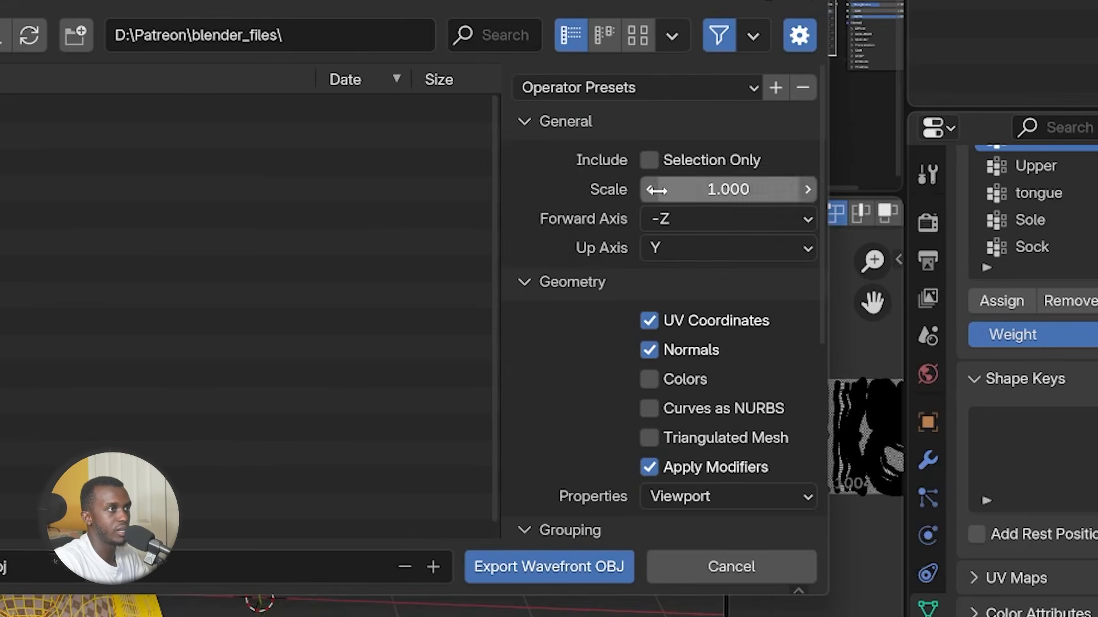
{"action": "left_click", "coordinate": [658, 159]}
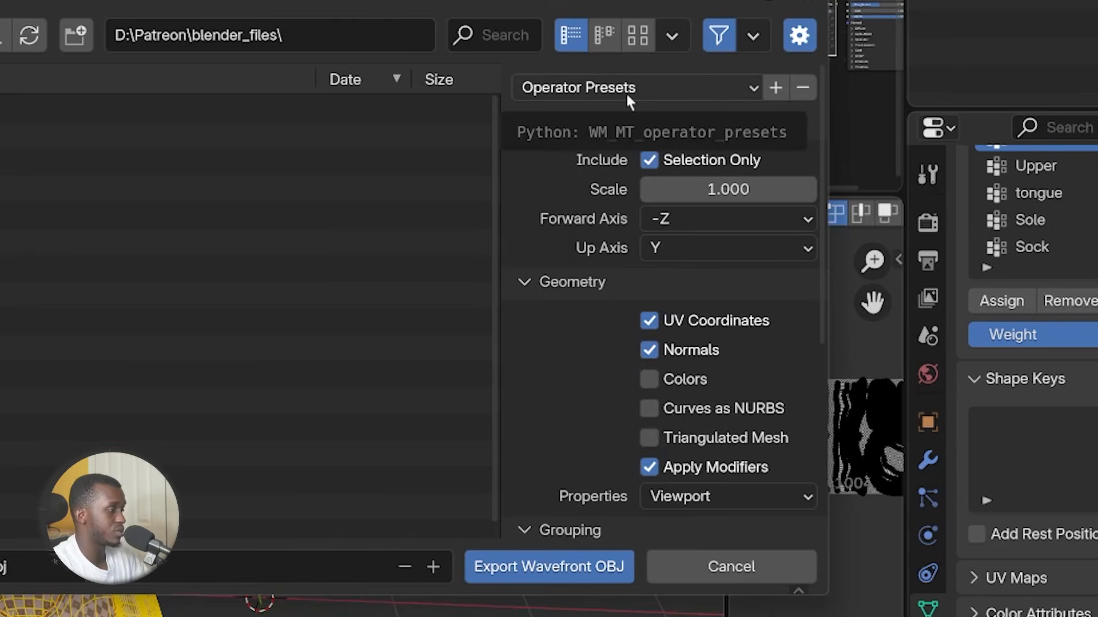
{"action": "scroll", "coordinate": [553, 389], "scroll_direction": "down", "scroll_amount": 4}
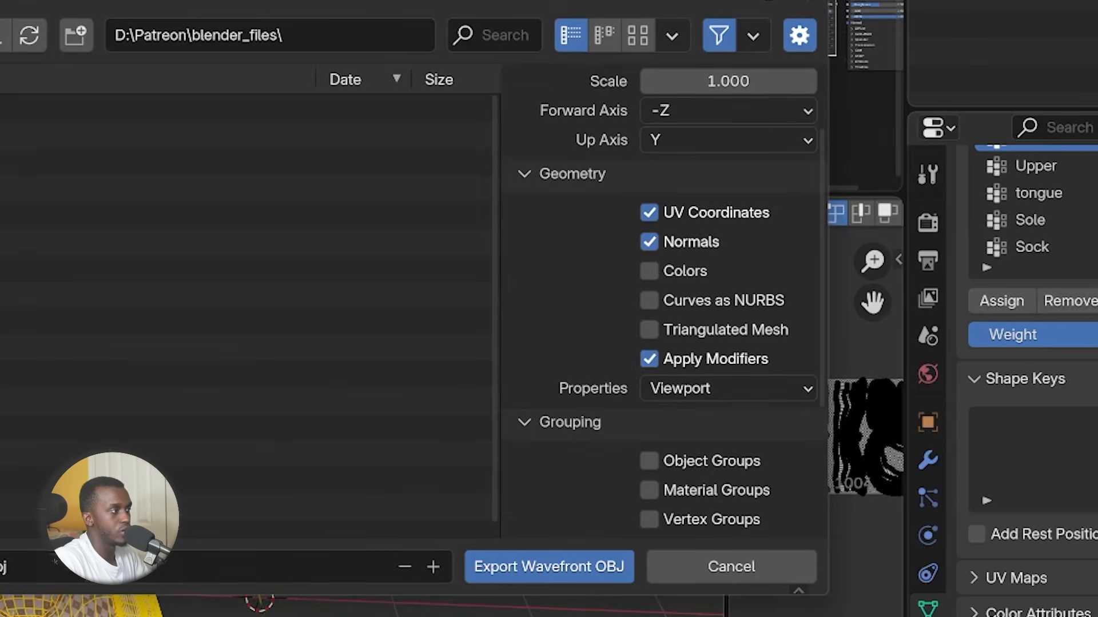
{"action": "left_click", "coordinate": [541, 570]}
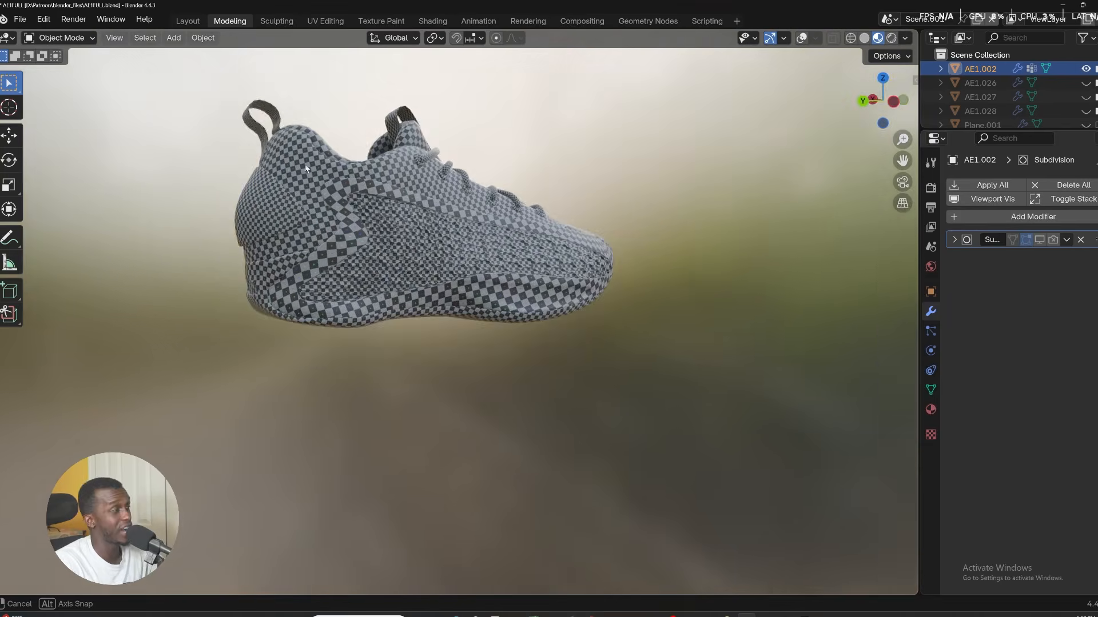